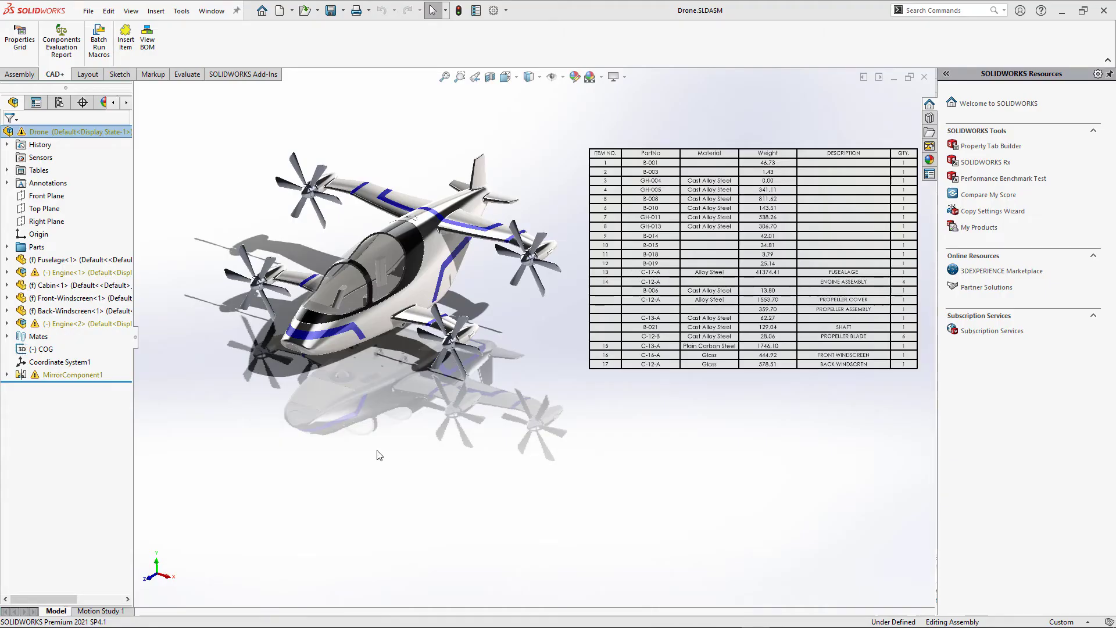
Open the Base part from the propeller in Engine<2>, inspect its custom file properties, and close them without changes.
{"action": "left_click", "coordinate": [7, 323]}
{"action": "left_click", "coordinate": [20, 477]}
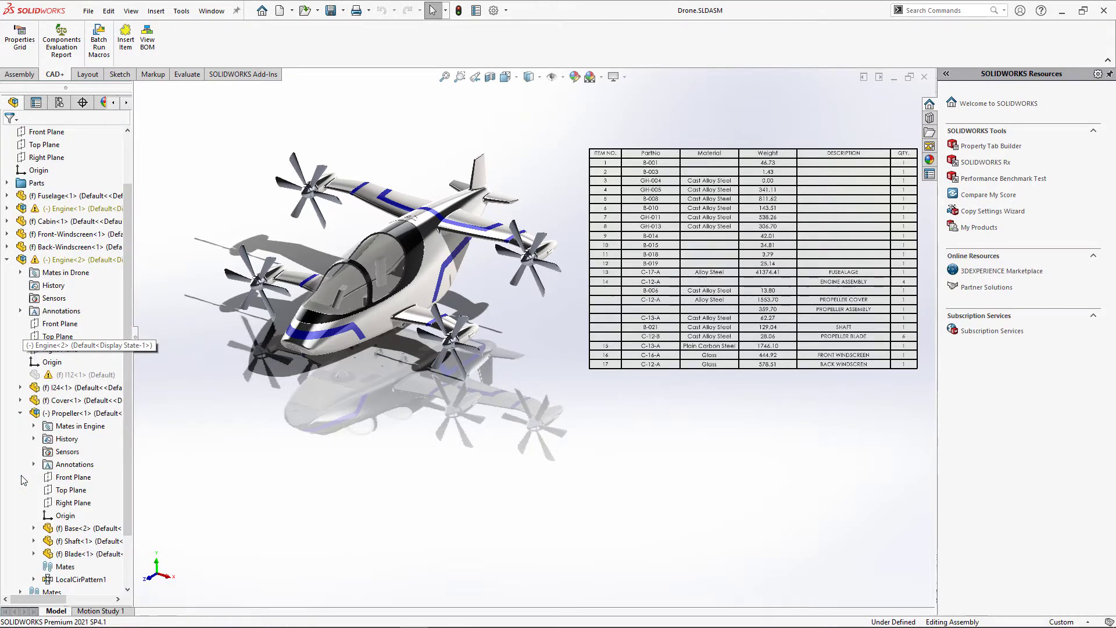
{"action": "left_click", "coordinate": [34, 529]}
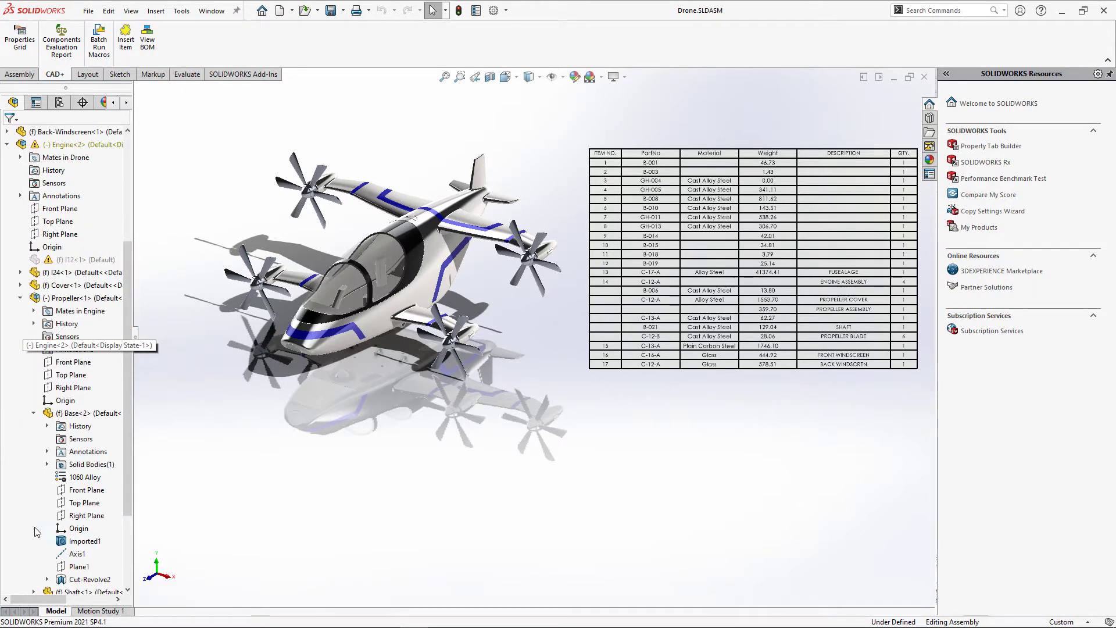
{"action": "left_click", "coordinate": [82, 414]}
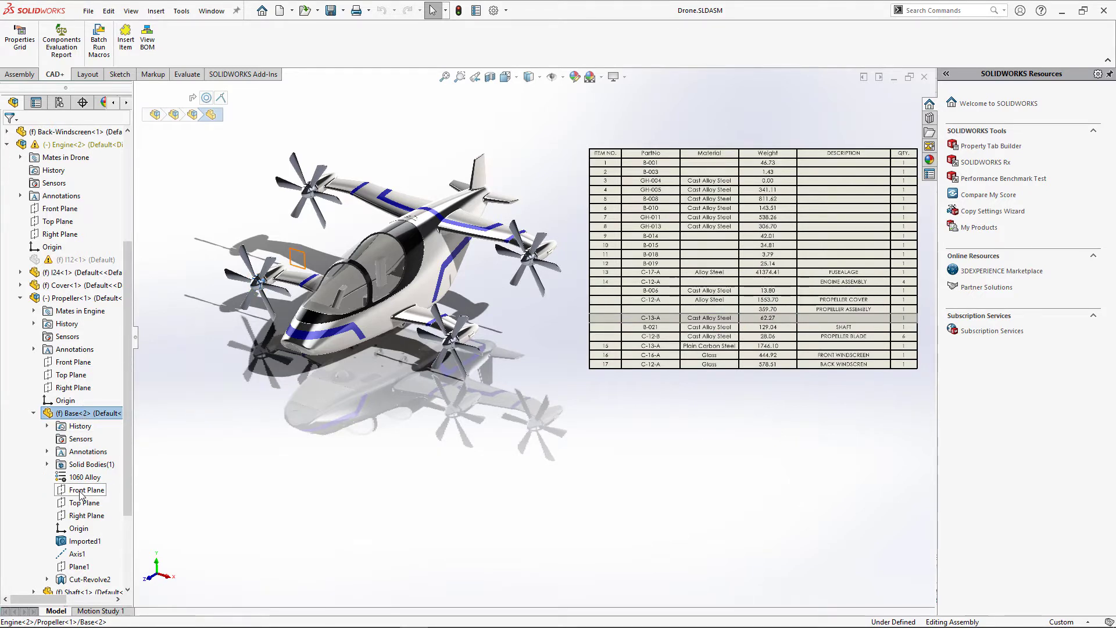
{"action": "right_click", "coordinate": [69, 414]}
{"action": "left_click", "coordinate": [84, 308]}
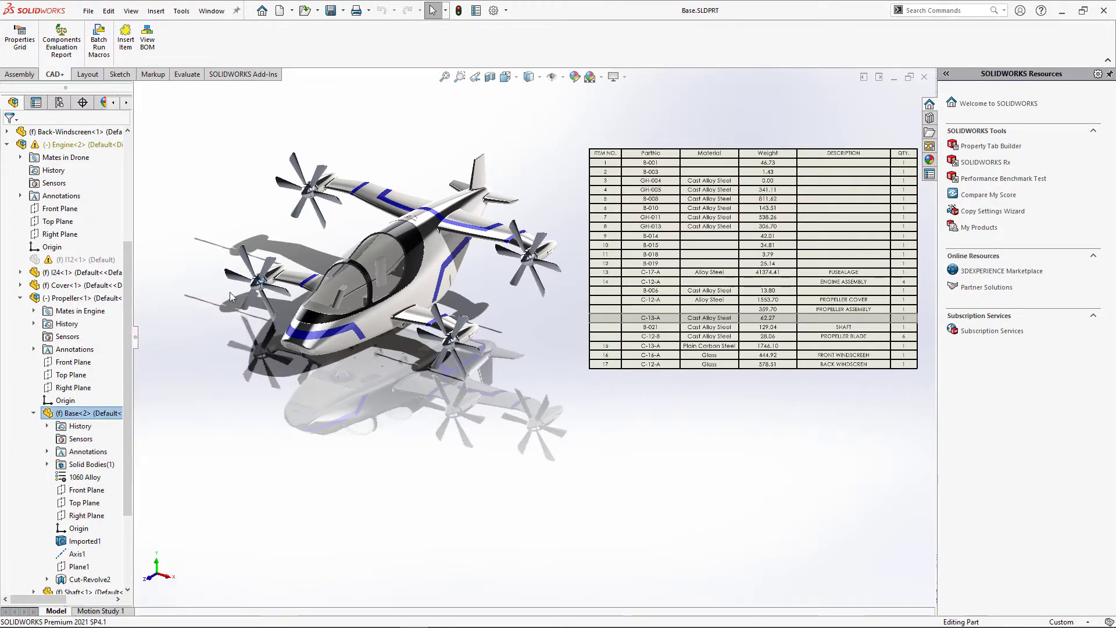
{"action": "left_click", "coordinate": [557, 323]}
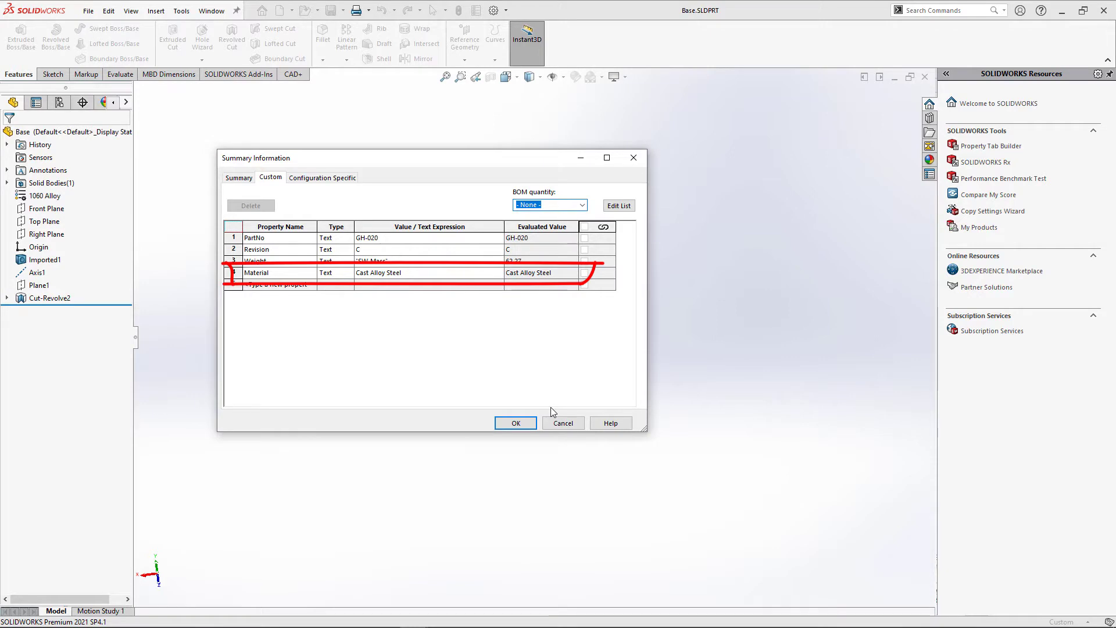
{"action": "left_click", "coordinate": [564, 423]}
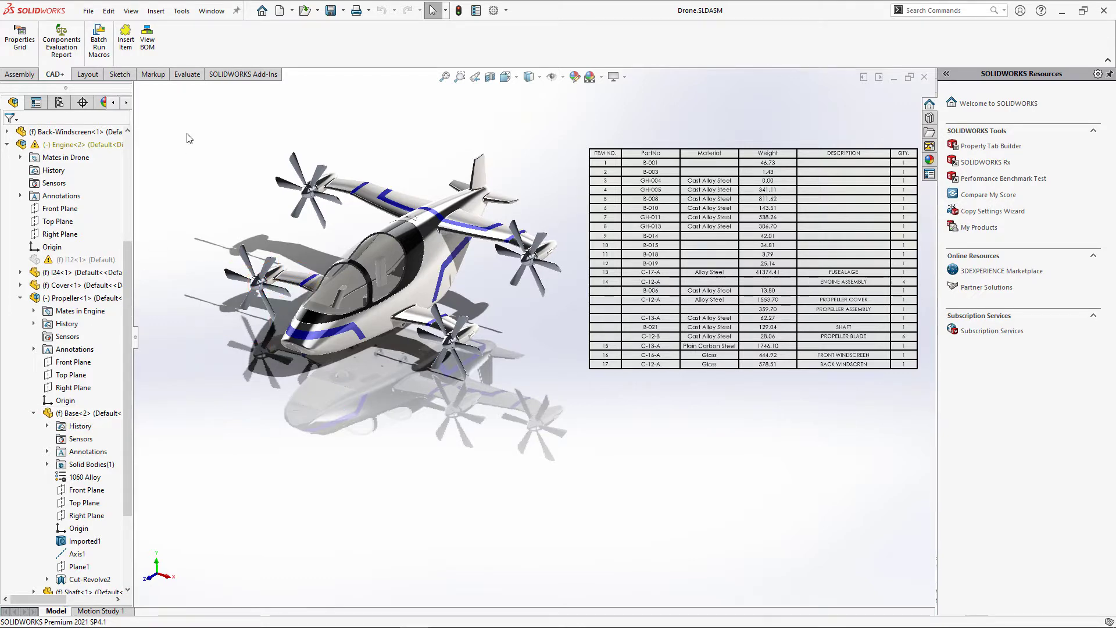
Start Properties Grid for the drone assembly with Fuselage, Front-Windscreen and Back-Windscreen as input.
{"action": "left_click", "coordinate": [28, 53]}
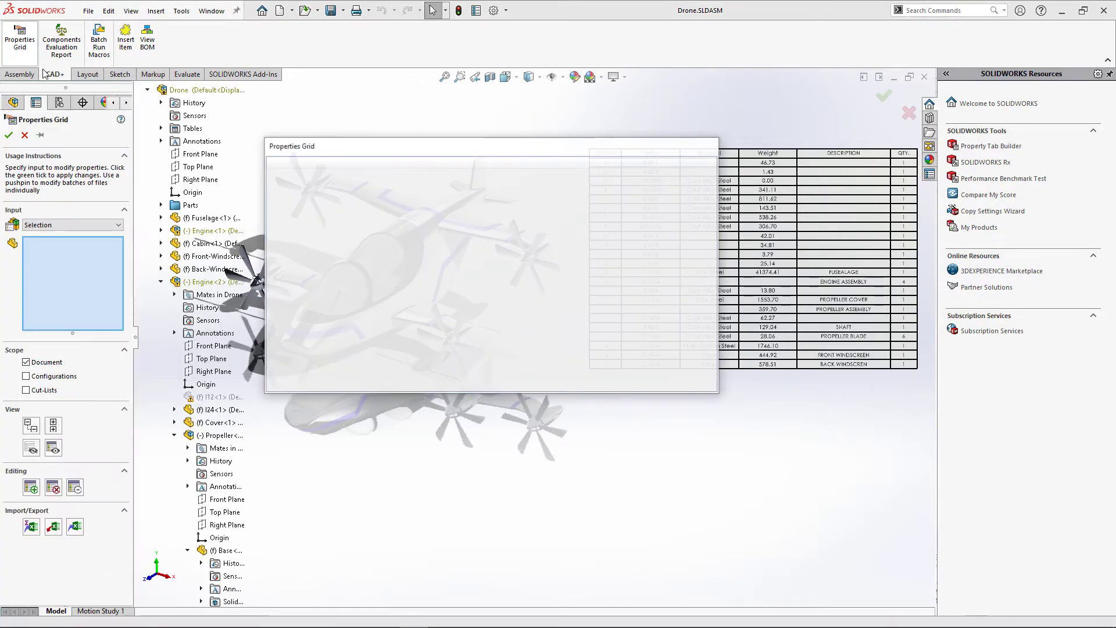
{"action": "left_click", "coordinate": [218, 220]}
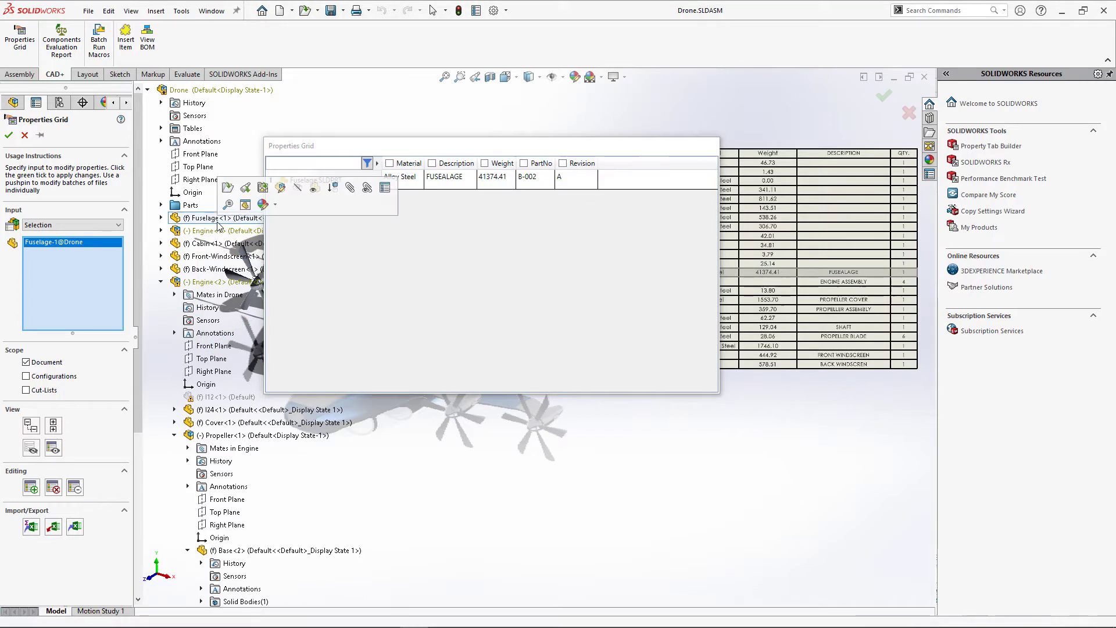
{"action": "left_click", "coordinate": [212, 258]}
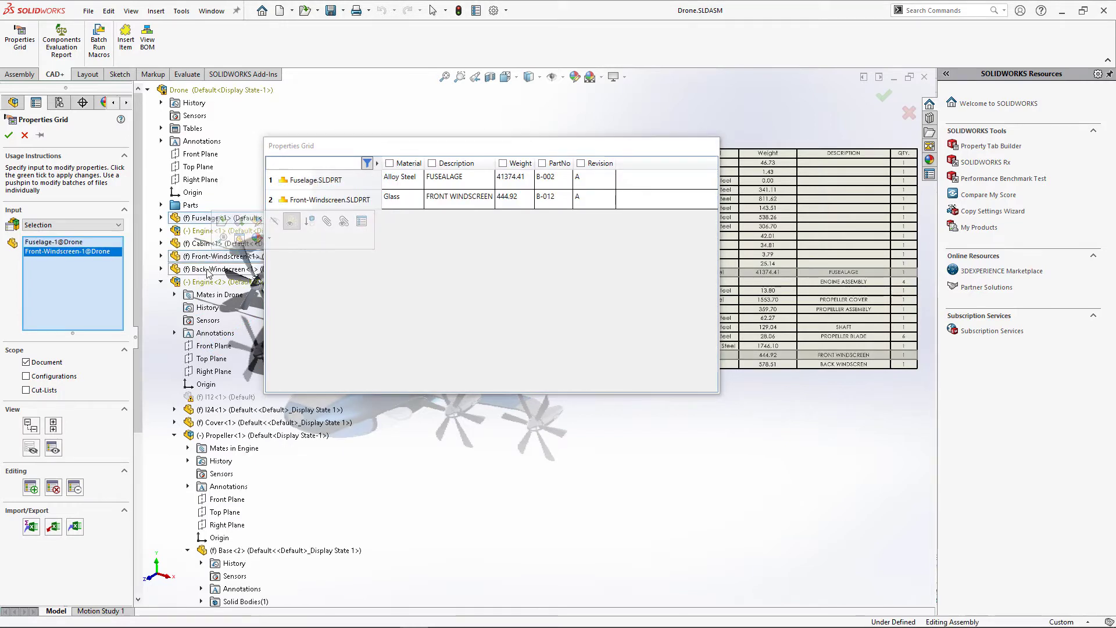
{"action": "left_click", "coordinate": [207, 272]}
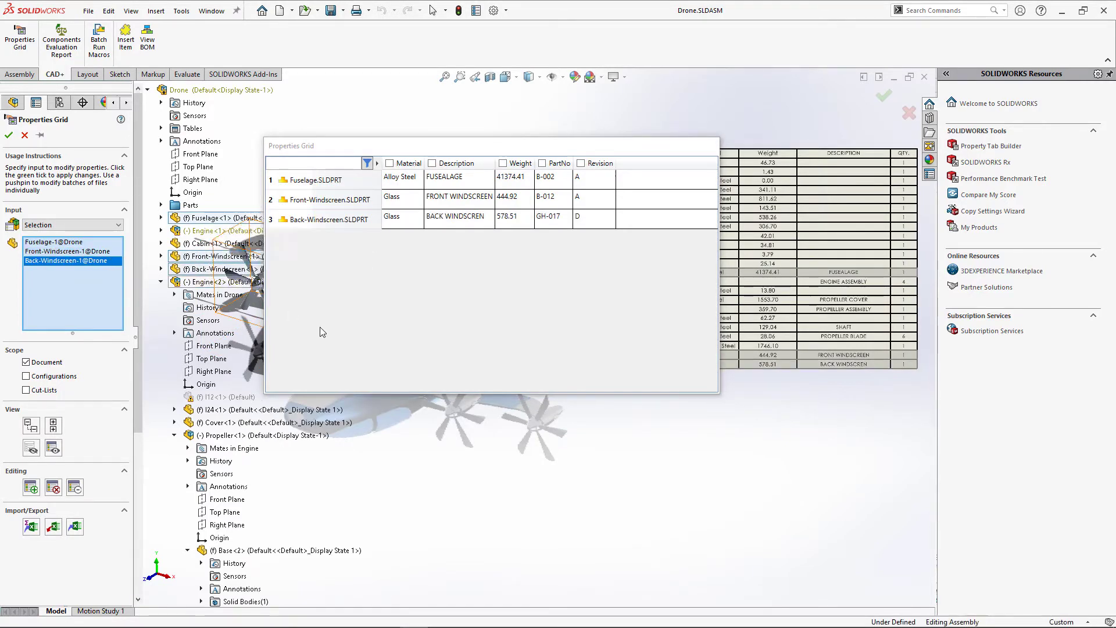
Include configurations in the grid's scope, view those of Back-Windscreen and Front-Windscreen, and exclude configurations again.
{"action": "left_click", "coordinate": [26, 376]}
{"action": "left_click", "coordinate": [279, 220]}
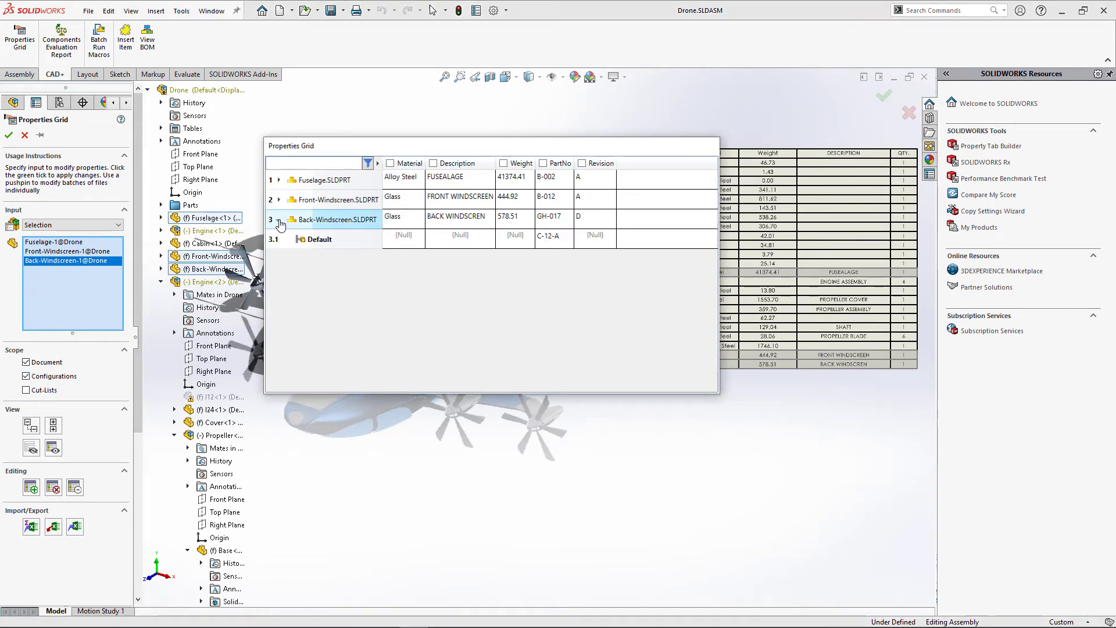
{"action": "left_click", "coordinate": [278, 200]}
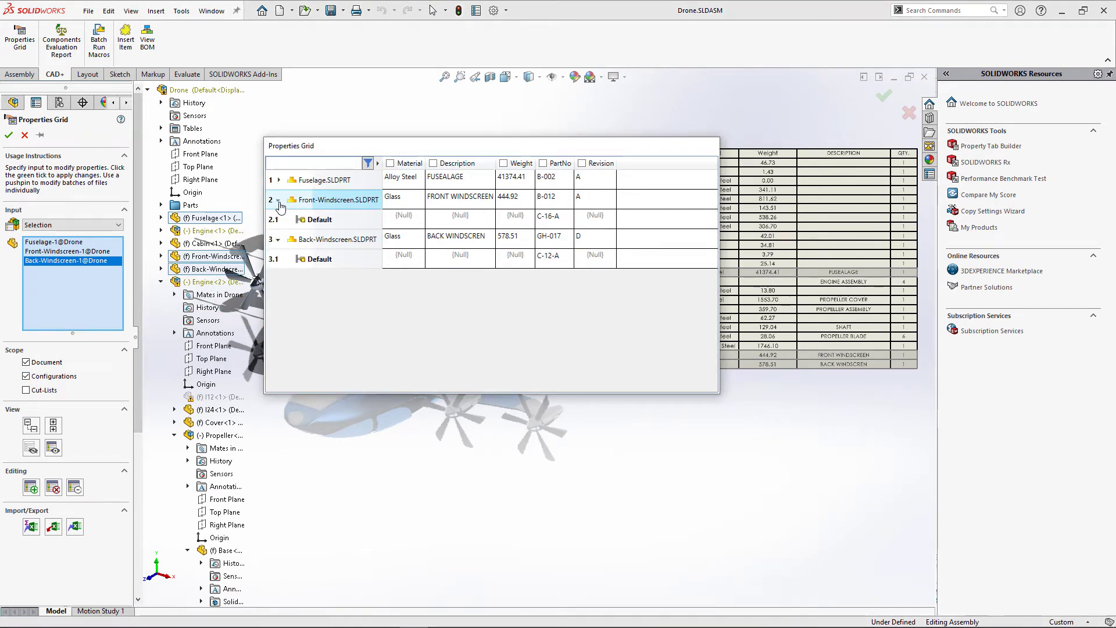
{"action": "left_click", "coordinate": [27, 377]}
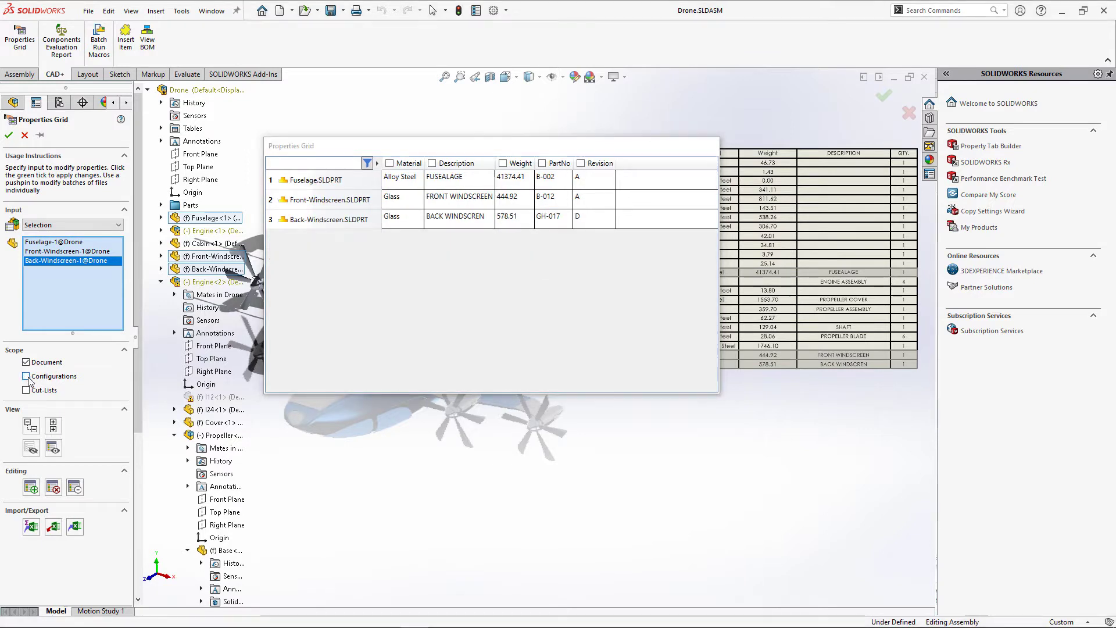
Set the grid's input to All References and move and enlarge the grid window until every component row fits.
{"action": "left_click", "coordinate": [83, 226]}
{"action": "left_click", "coordinate": [76, 257]}
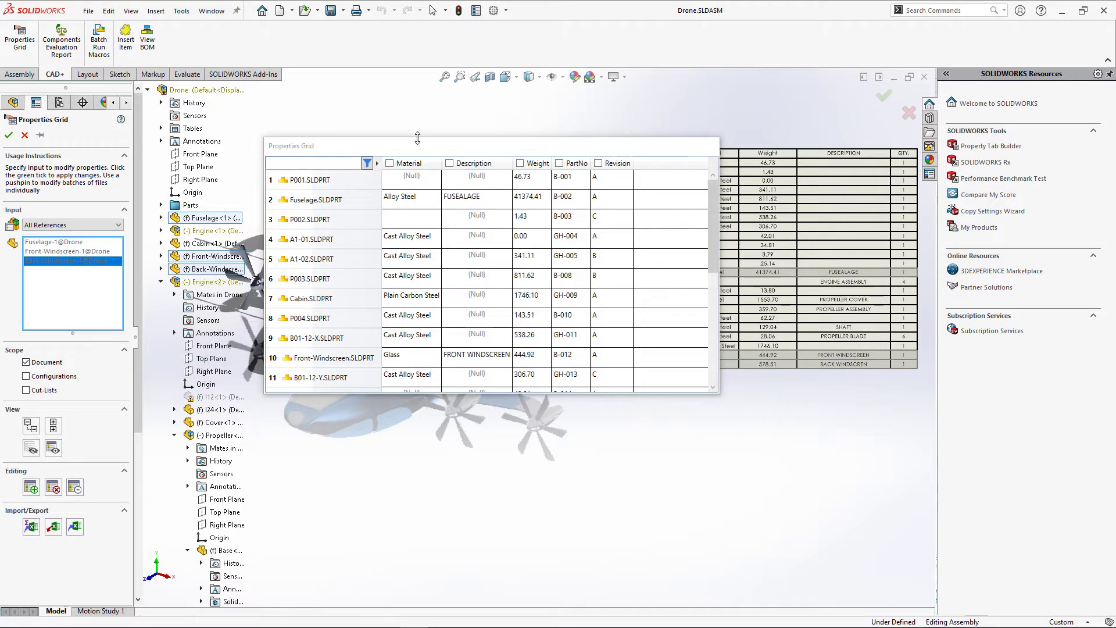
{"action": "left_click_drag", "start_coordinate": [419, 145], "coordinate": [401, 101]}
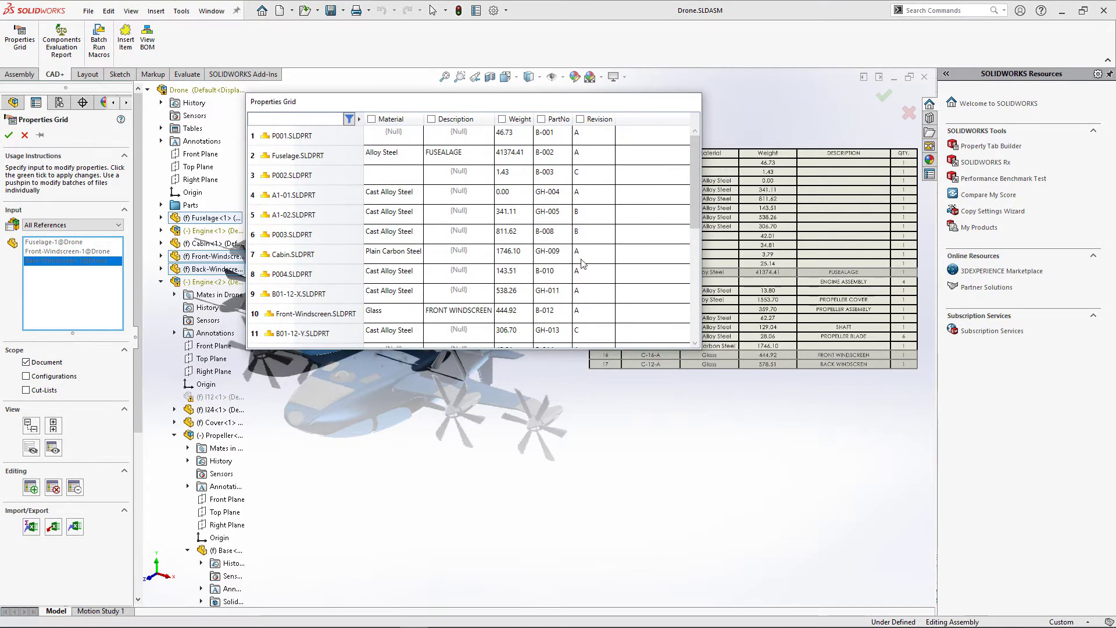
{"action": "left_click_drag", "start_coordinate": [701, 353], "coordinate": [730, 613]}
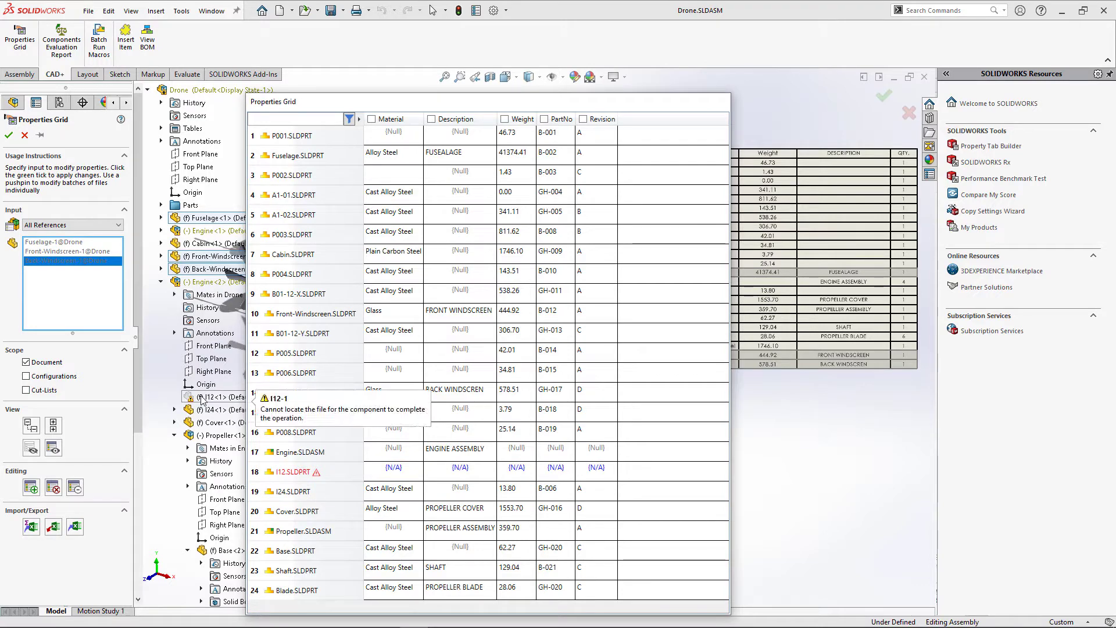
Examine the listed components and the expressions behind their Material, Description and Weight values in the grid.
{"action": "mouse_move", "coordinate": [266, 160]}
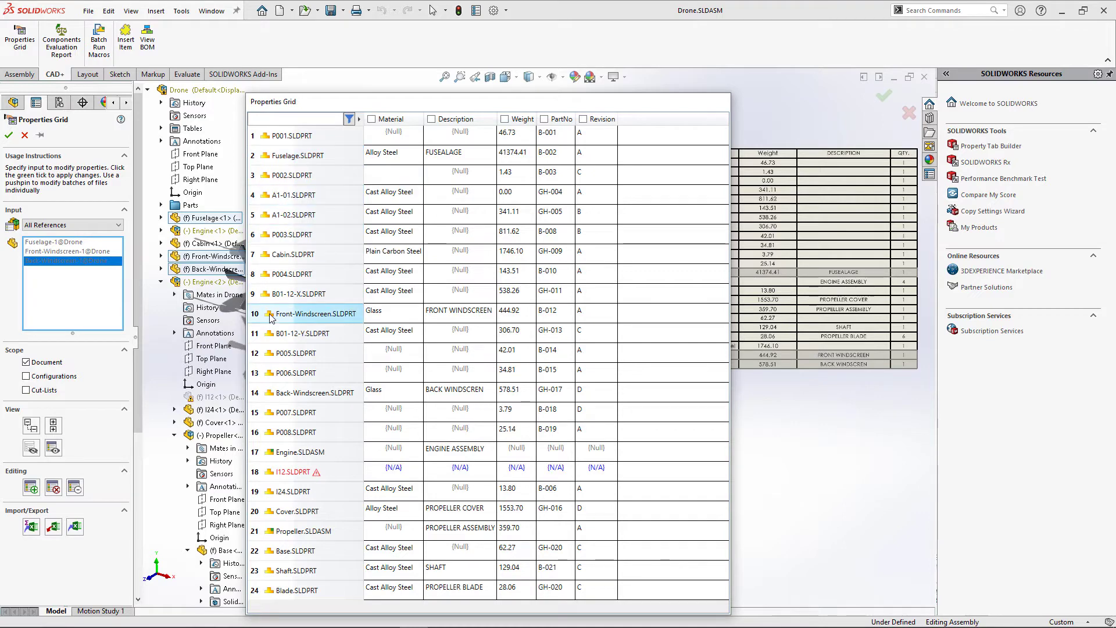
{"action": "mouse_move", "coordinate": [270, 316]}
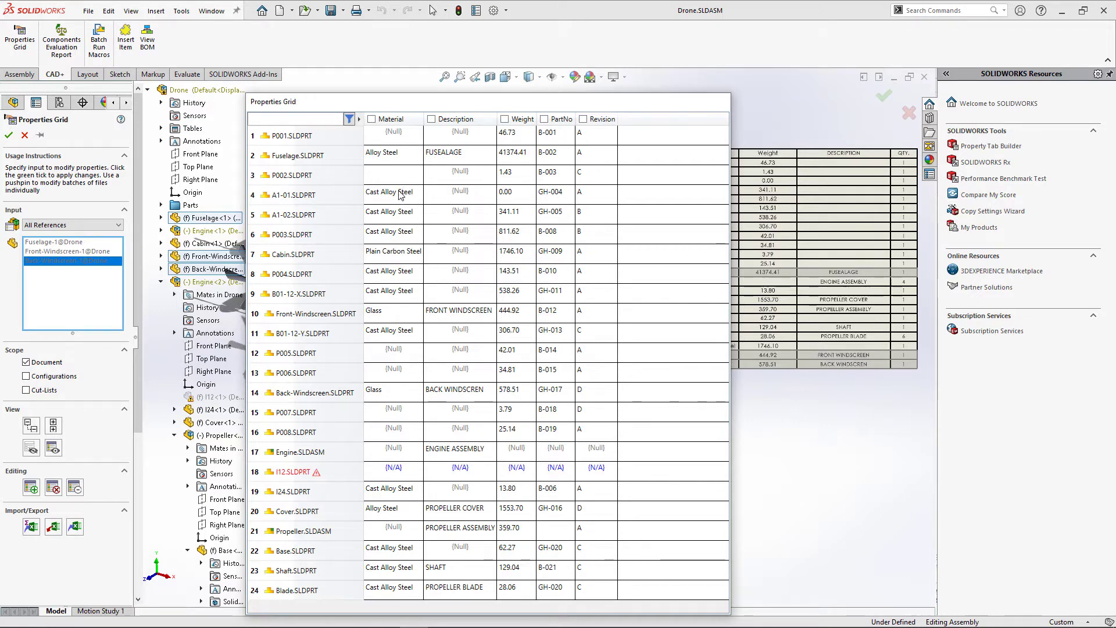
{"action": "left_click", "coordinate": [401, 154]}
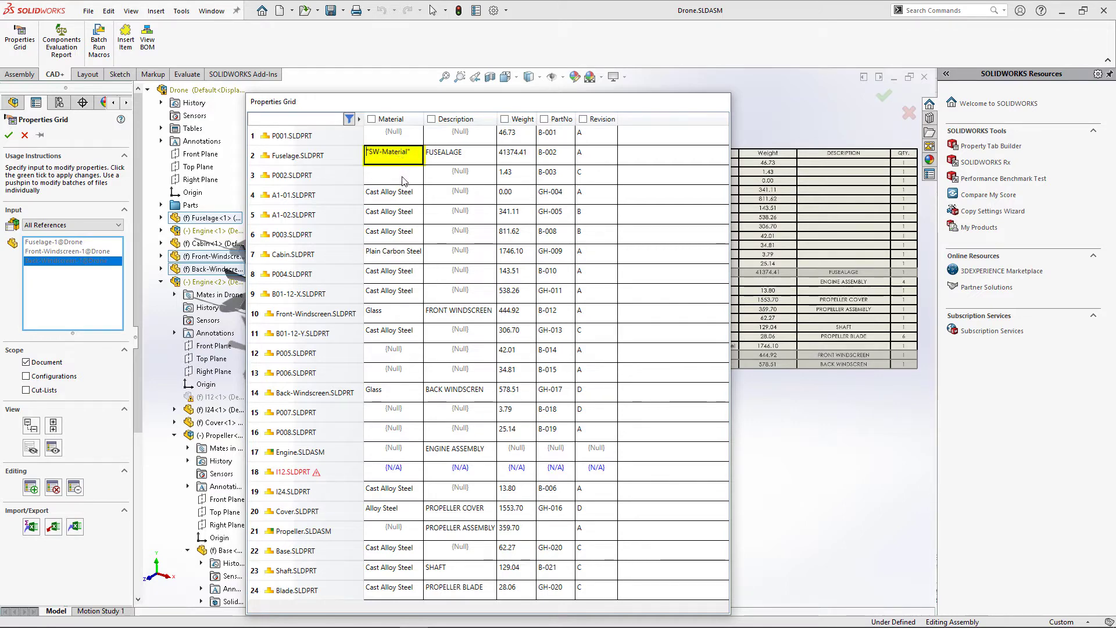
{"action": "left_click", "coordinate": [401, 196]}
{"action": "left_click", "coordinate": [401, 215]}
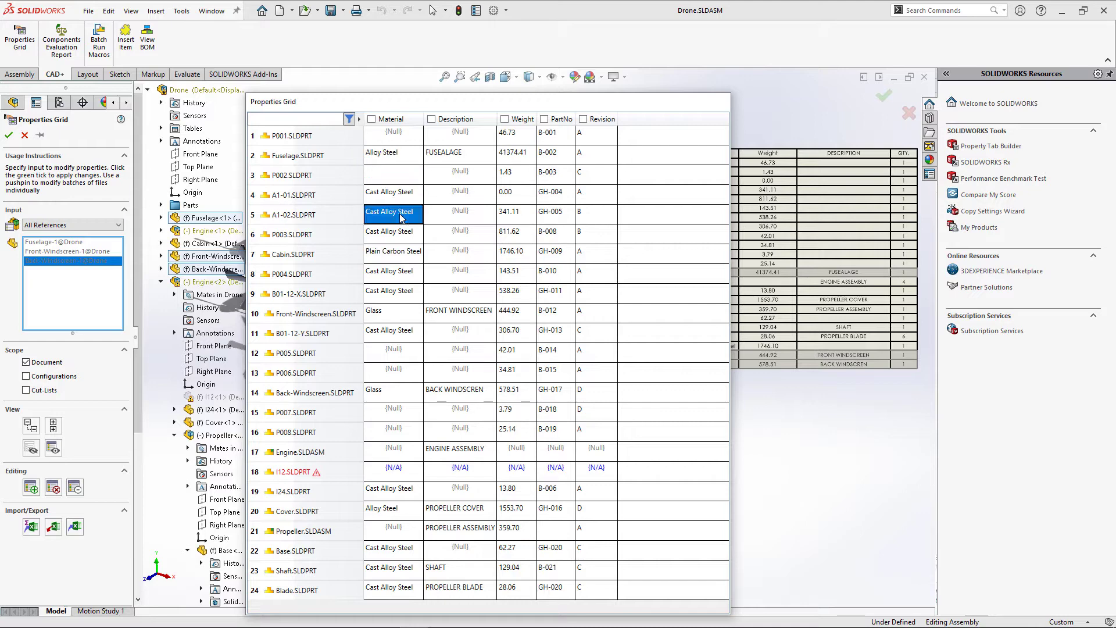
{"action": "left_click", "coordinate": [443, 192]}
{"action": "left_click", "coordinate": [510, 157]}
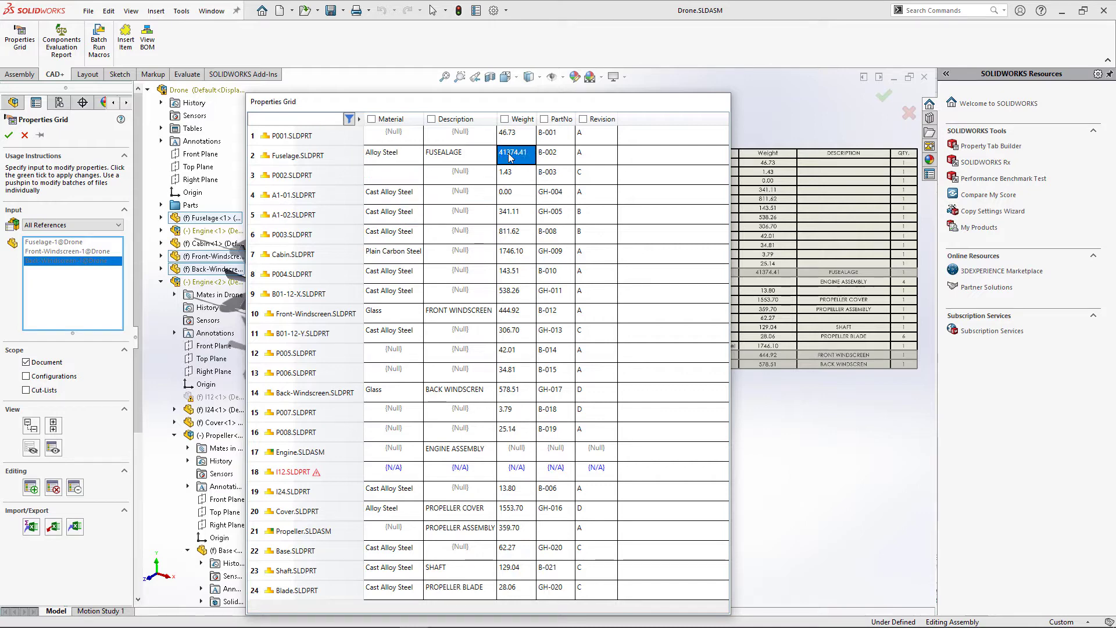
{"action": "left_click", "coordinate": [515, 176]}
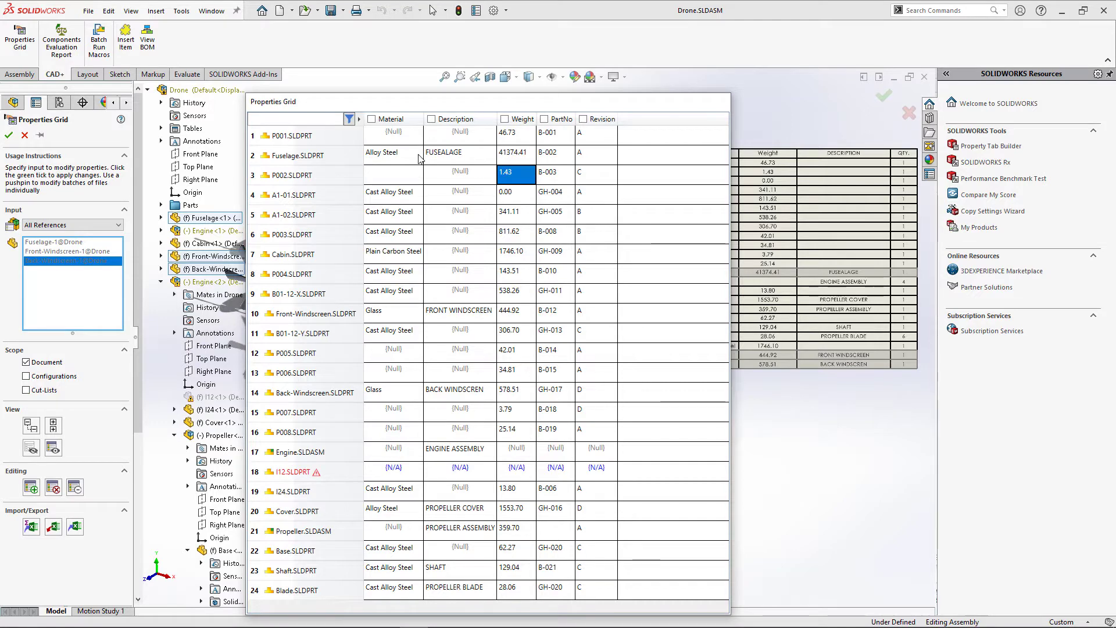
Copy the Material expressions of all components, from P001 to Blade, into column A of the Excel sheet.
{"action": "left_click", "coordinate": [402, 134]}
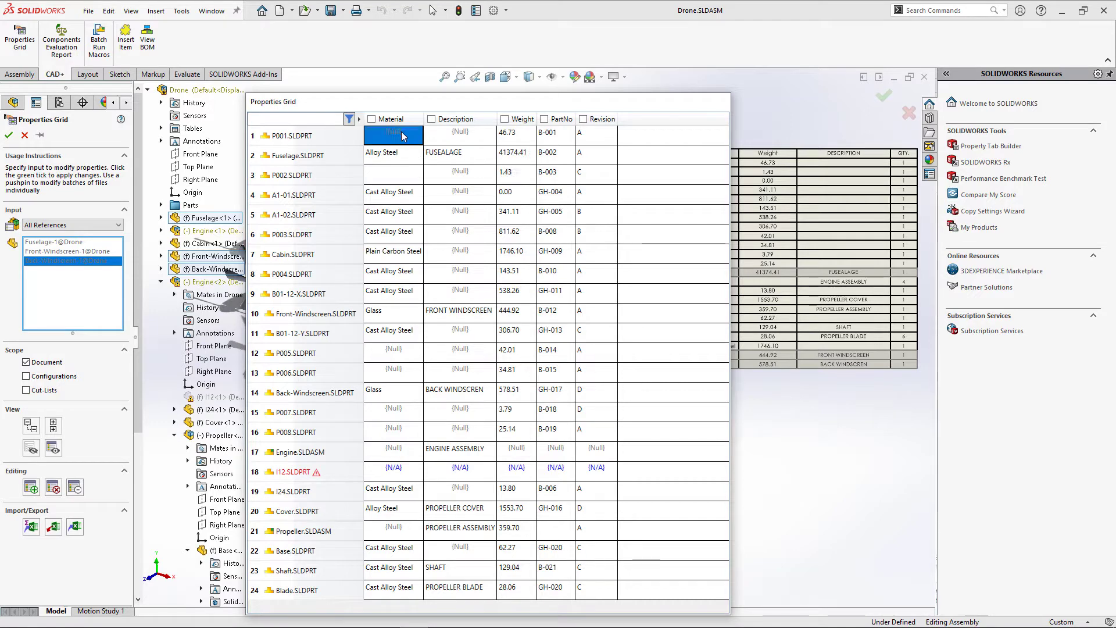
{"action": "left_click", "coordinate": [404, 590], "text": "shift"}
{"action": "key", "text": "ctrl+c"}
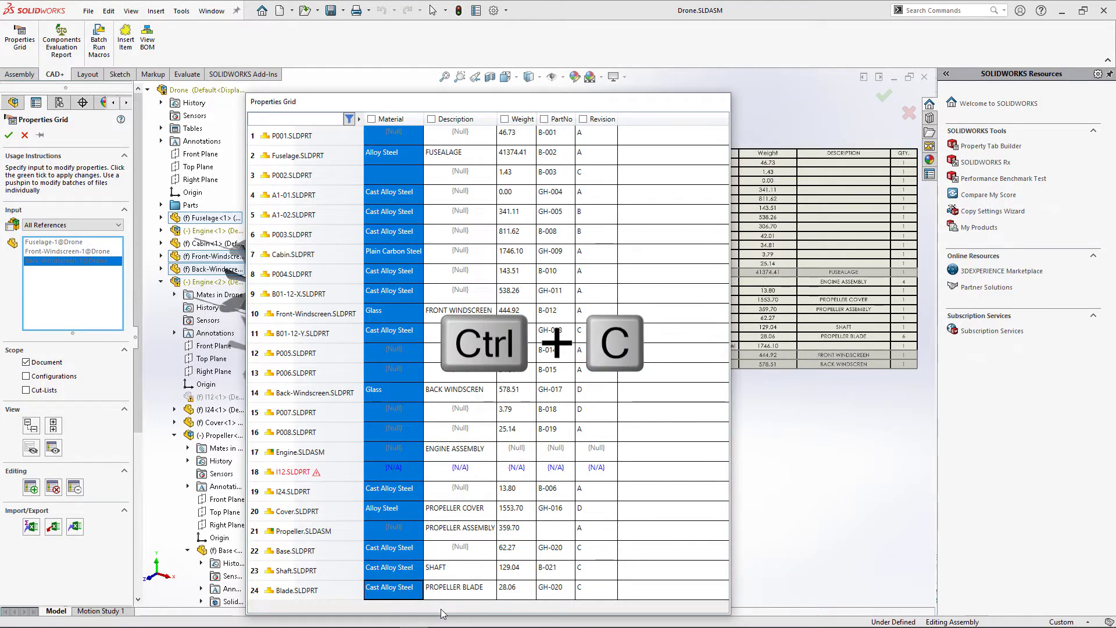
{"action": "key", "text": "alt+Tab"}
{"action": "key", "text": "ctrl+v"}
{"action": "left_click", "coordinate": [731, 244]}
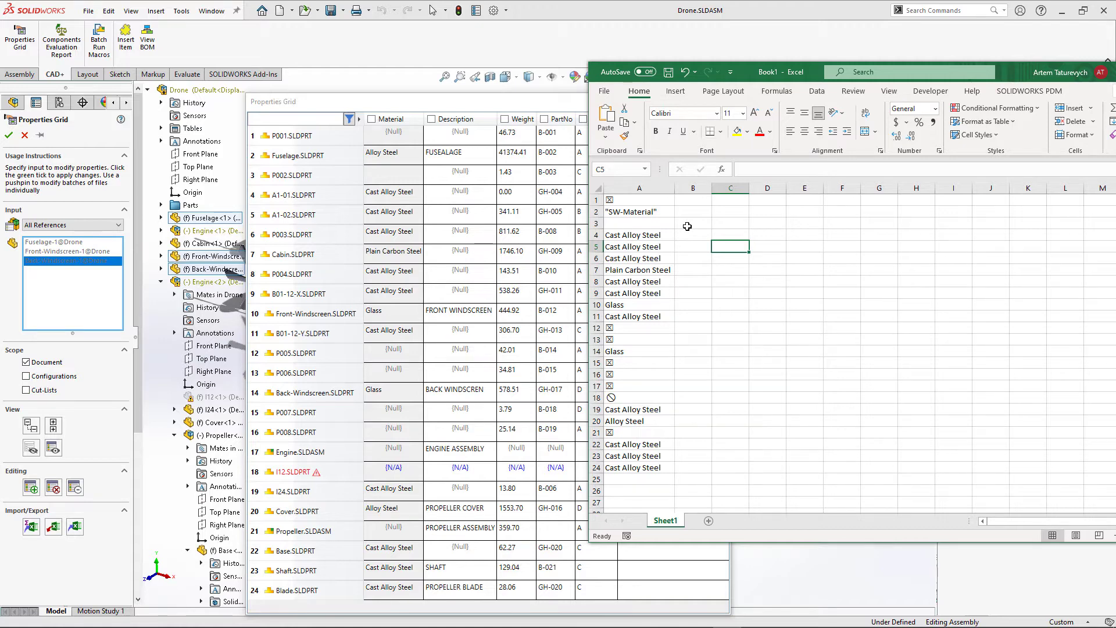
{"action": "left_click", "coordinate": [701, 387]}
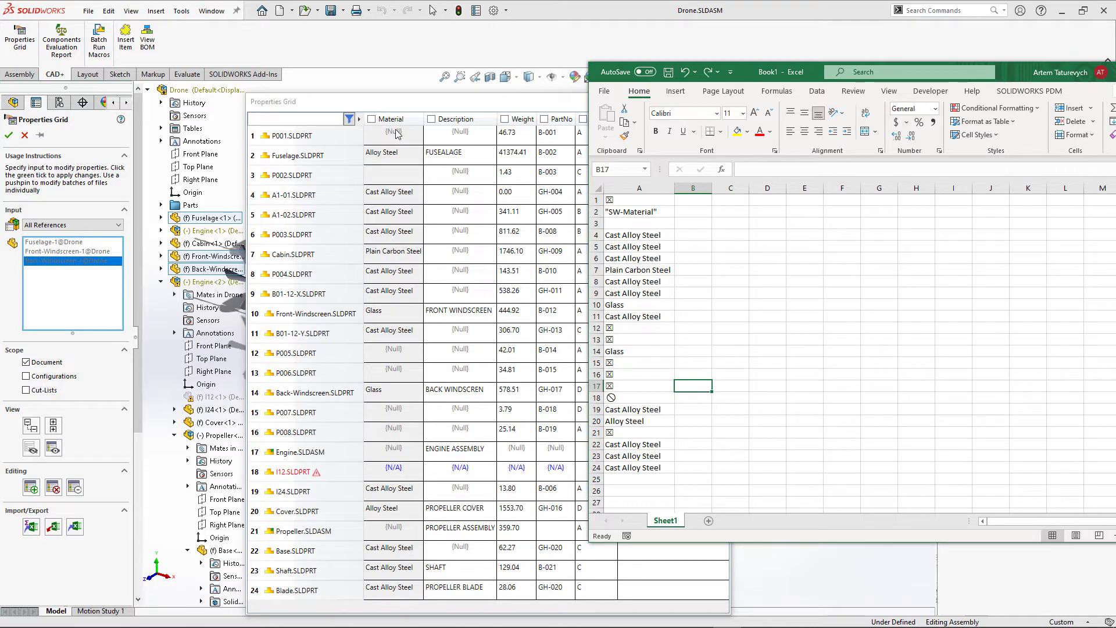
Copy the evaluated Material values from the grid into the Excel sheet starting at B1, and undo the paste.
{"action": "left_click", "coordinate": [398, 112]}
{"action": "key", "text": "ctrl+alt+c"}
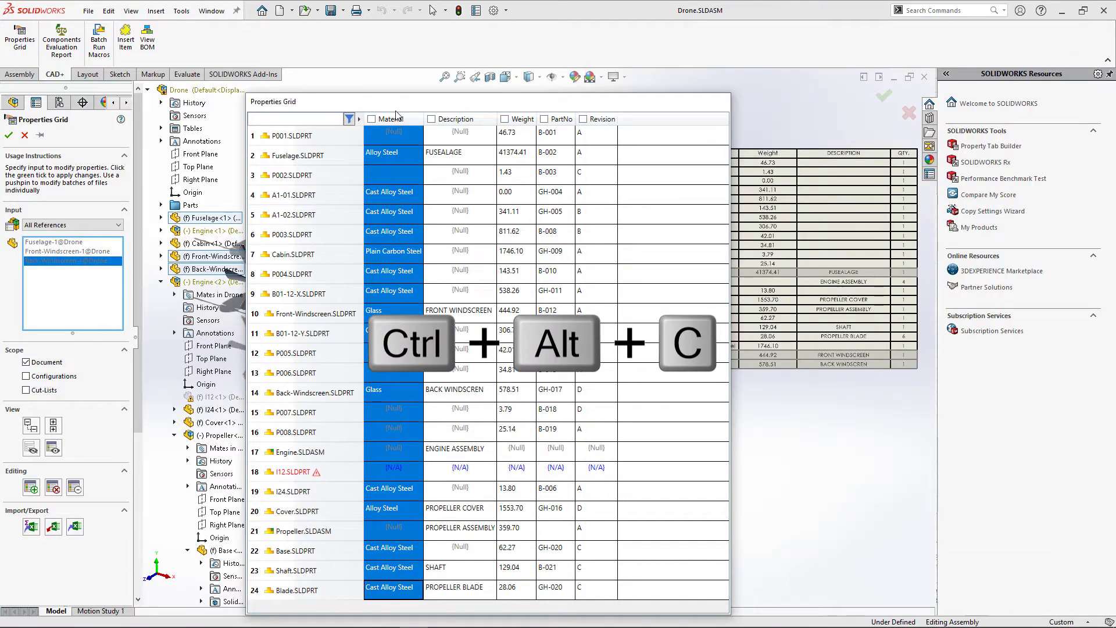
{"action": "left_click", "coordinate": [693, 200]}
{"action": "key", "text": "ctrl+v"}
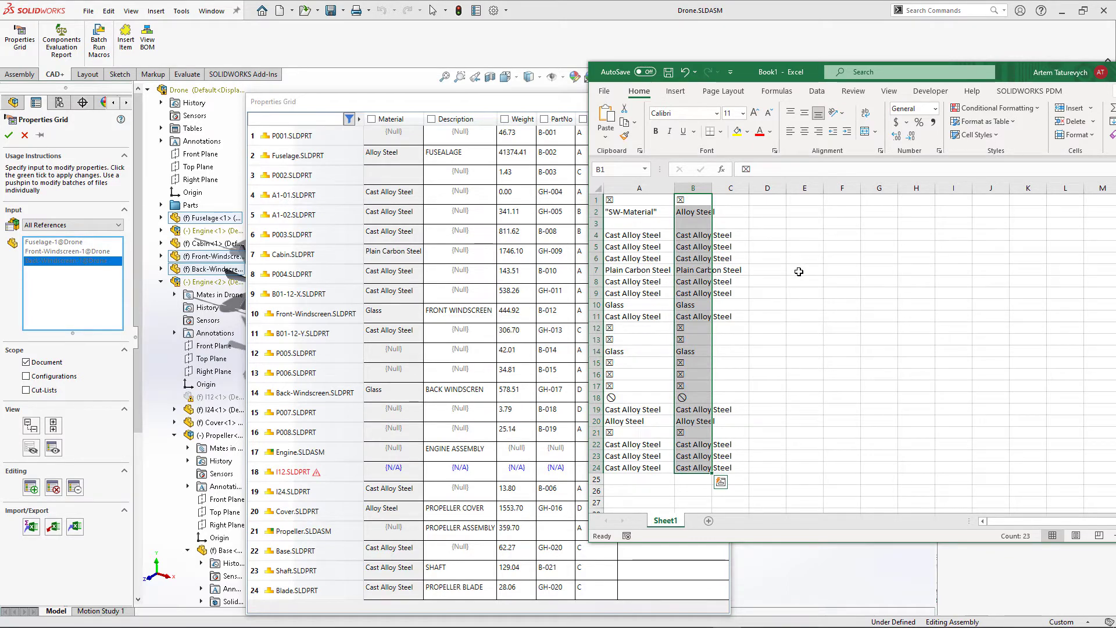
{"action": "key", "text": "ctrl+z"}
Copy the "SW-Material" expression from A2 into cells A1:A17 and A19:A24 of the Excel sheet, leaving row 18 out.
{"action": "left_click", "coordinate": [639, 213]}
{"action": "key", "text": "ctrl+c"}
{"action": "left_click_drag", "start_coordinate": [639, 201], "coordinate": [644, 387]}
{"action": "key", "text": "ctrl+v"}
{"action": "left_click", "coordinate": [638, 411]}
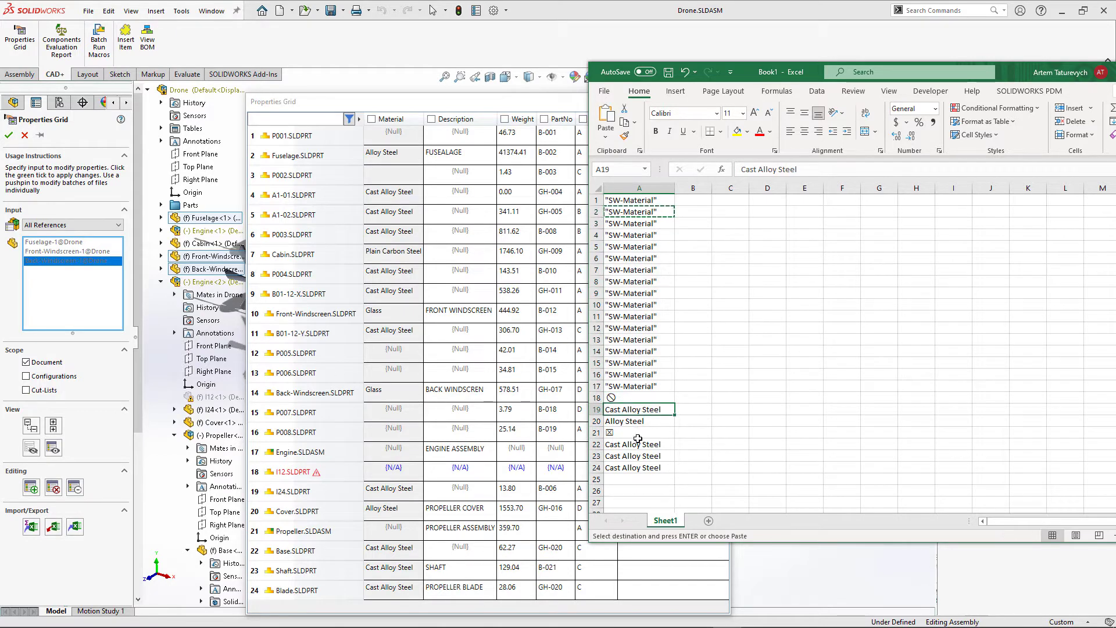
{"action": "left_click", "coordinate": [641, 469], "text": "shift"}
{"action": "key", "text": "ctrl+v"}
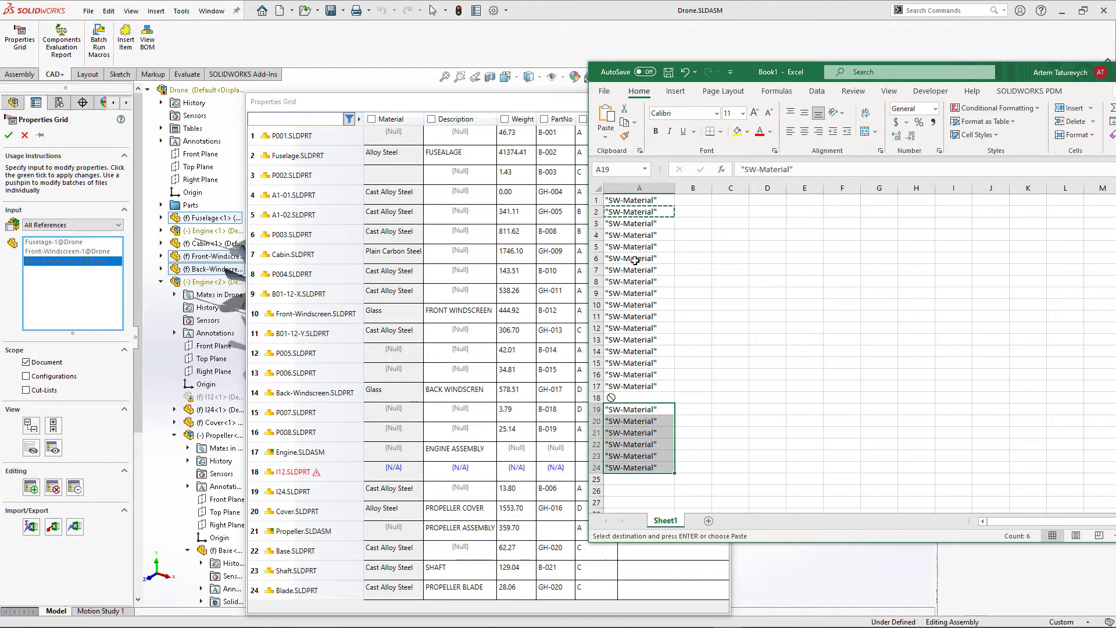
Copy cells A1:A24 from Excel and paste them over the Material values of all components in the properties grid.
{"action": "left_click_drag", "start_coordinate": [643, 200], "coordinate": [637, 468]}
{"action": "key", "text": "ctrl+v"}
{"action": "left_click_drag", "start_coordinate": [393, 588], "coordinate": [399, 135]}
{"action": "key", "text": "ctrl+v"}
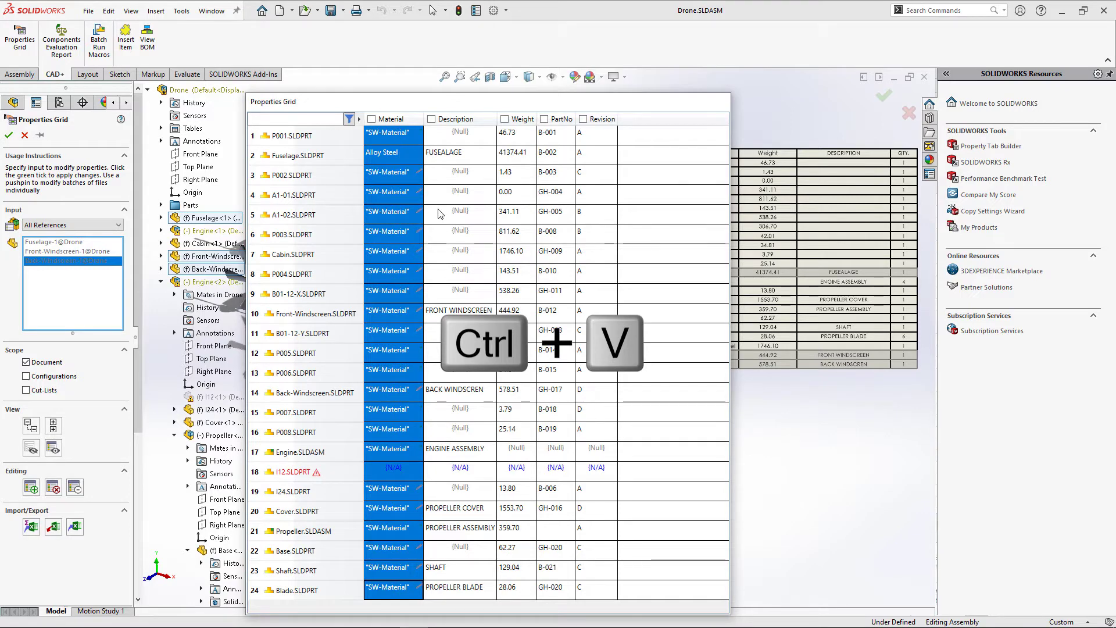
{"action": "left_click", "coordinate": [449, 238]}
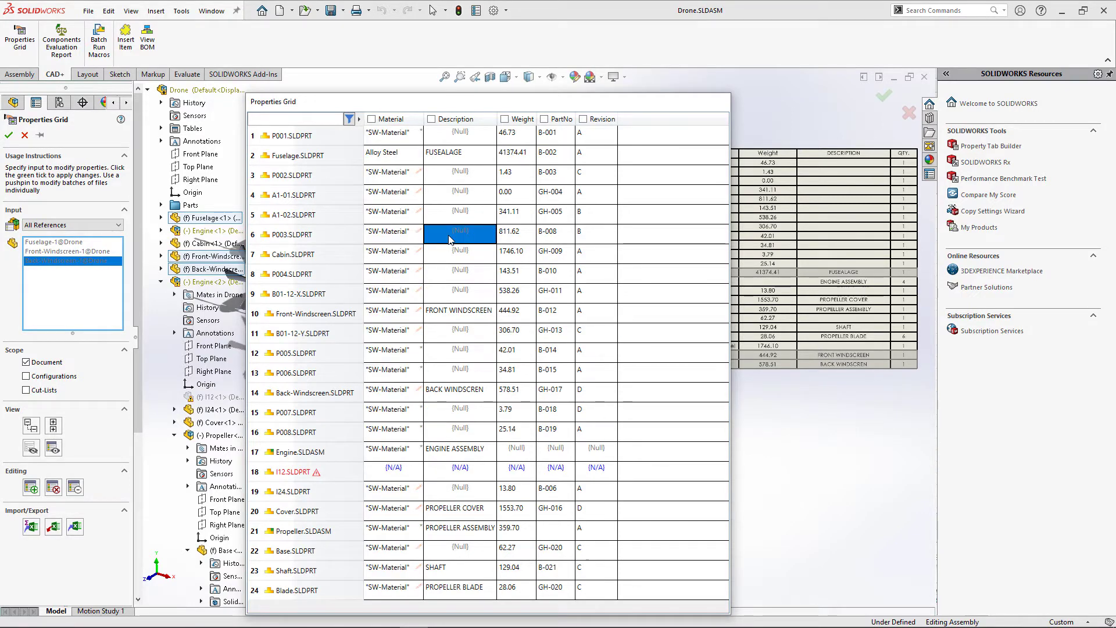
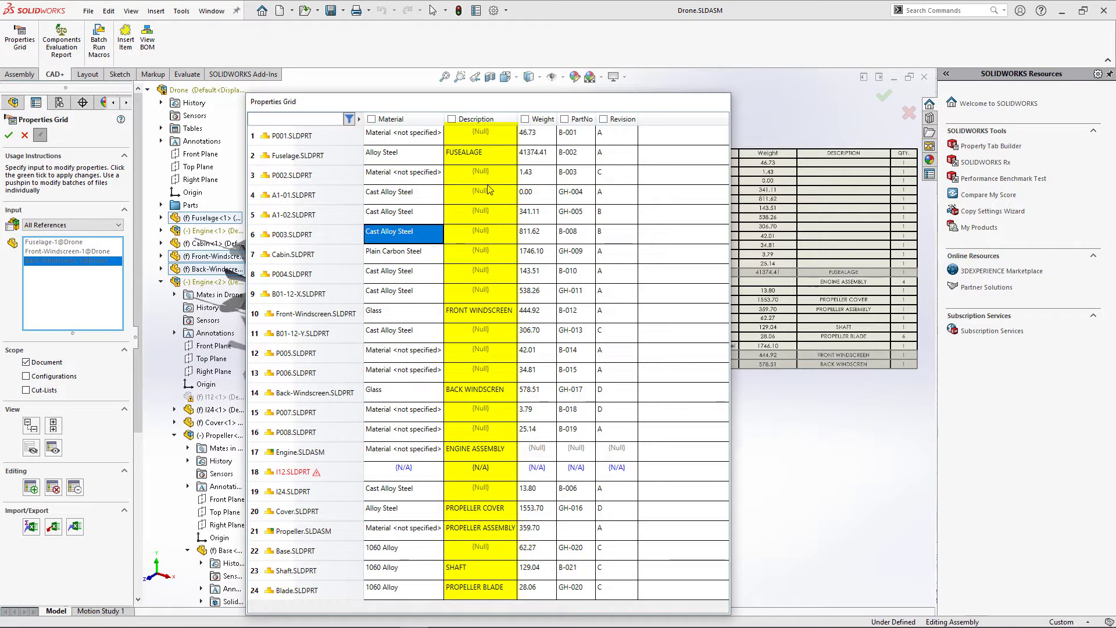
Copy the Description values of all components, from P001 to Blade, and paste them into the Word document.
{"action": "left_click", "coordinate": [489, 137]}
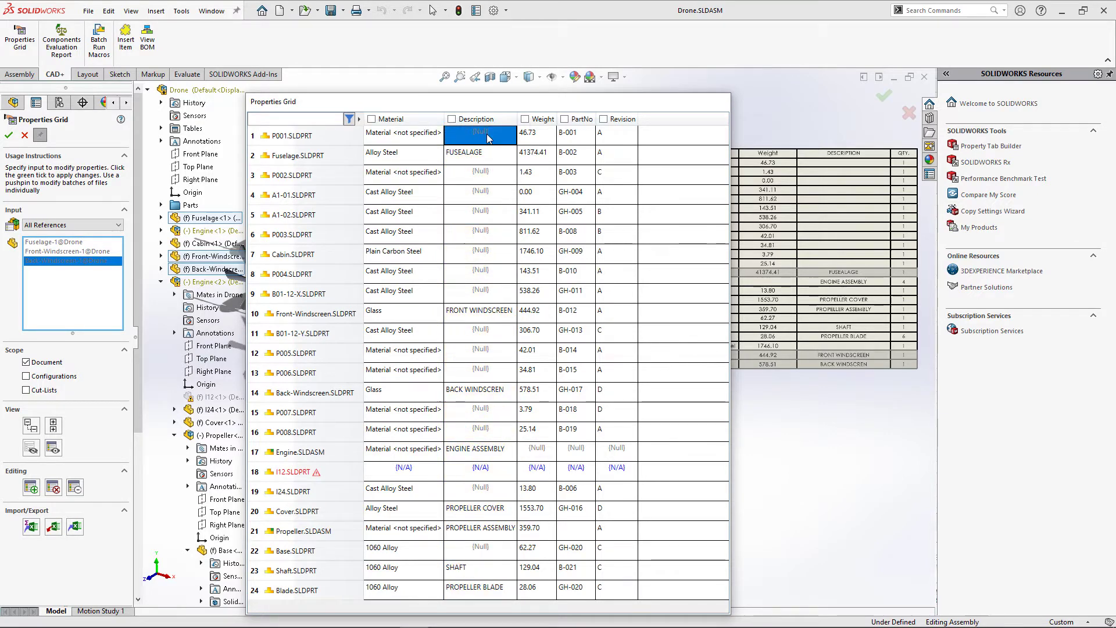
{"action": "left_click", "coordinate": [496, 589], "text": "shift"}
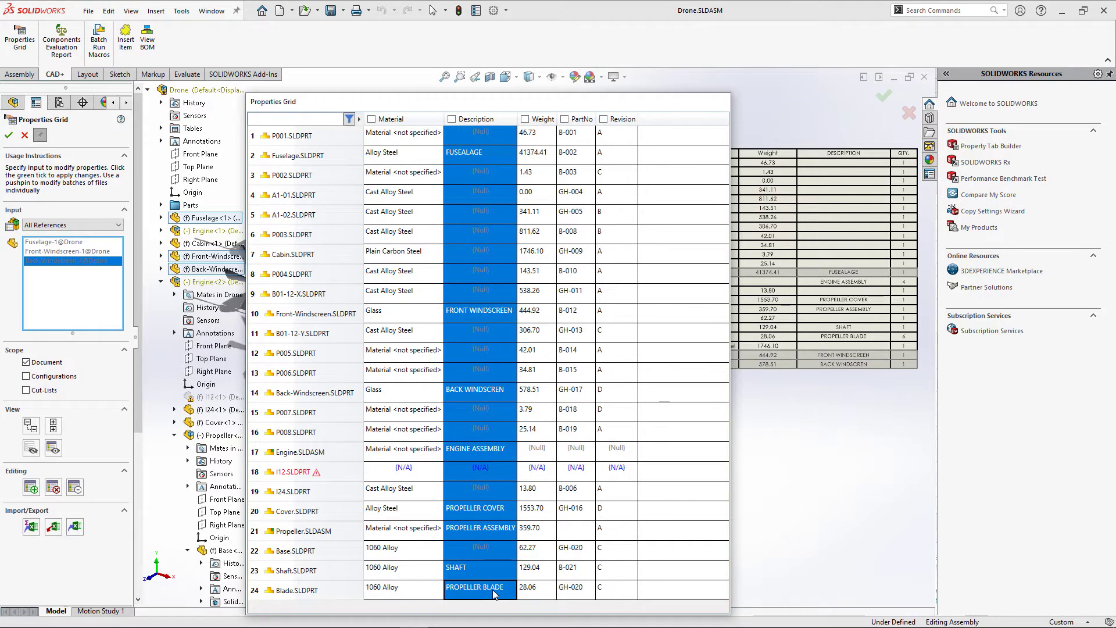
{"action": "key", "text": "ctrl+c"}
{"action": "key", "text": "alt+Tab"}
{"action": "key", "text": "ctrl+v"}
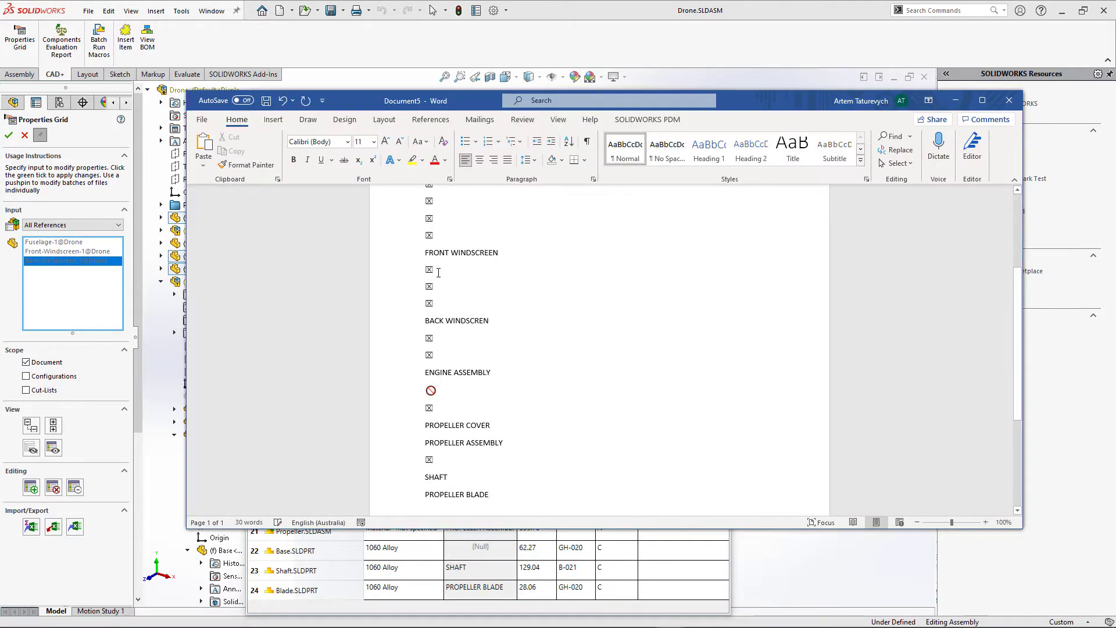
Change the case of all pasted descriptions in the Word document from uppercase to sentence case.
{"action": "scroll", "coordinate": [438, 272], "scroll_direction": "up", "scroll_amount": 3}
{"action": "key", "text": "ctrl+a"}
{"action": "key", "text": "shift+F3"}
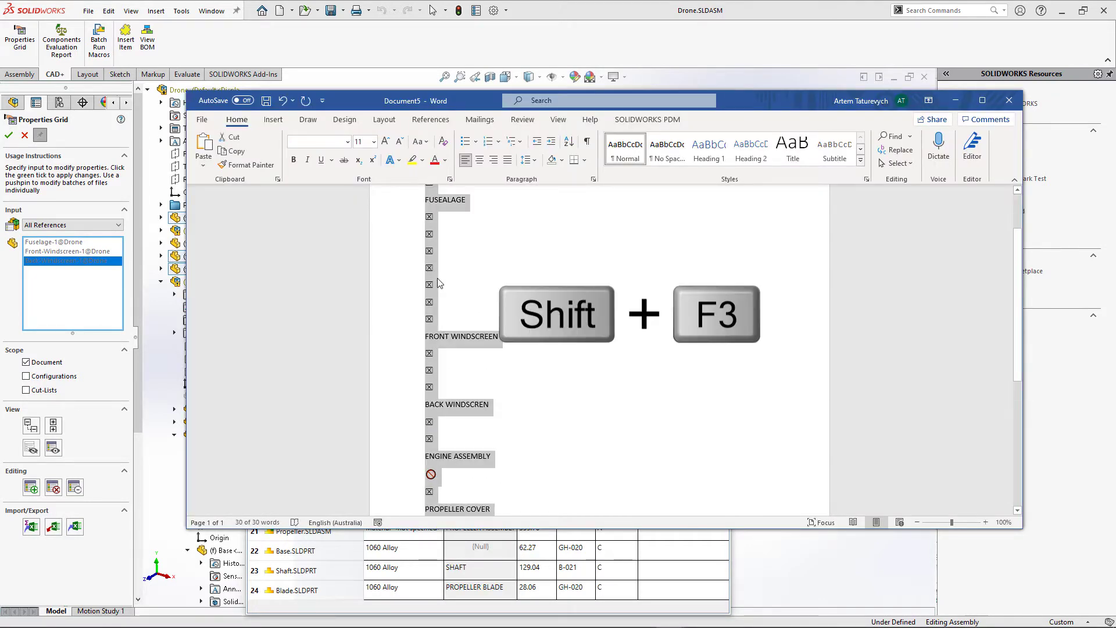
{"action": "scroll", "coordinate": [438, 283], "scroll_direction": "up", "scroll_amount": 1}
{"action": "key", "text": "shift+F3"}
{"action": "key", "text": "shift+F3"}
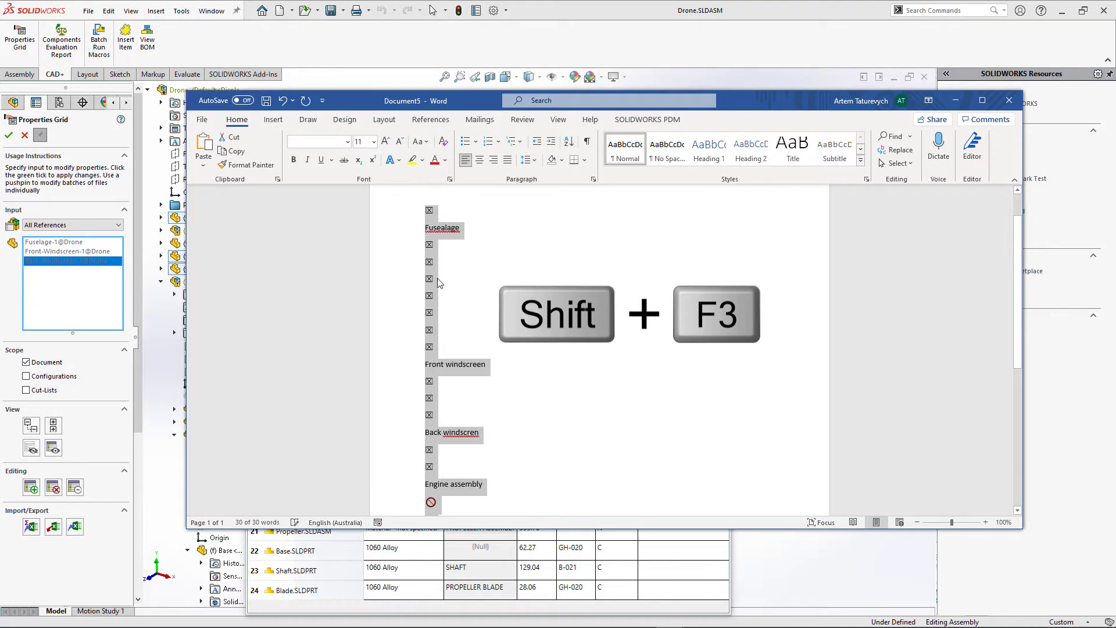
Correct the misspelled descriptions with the spelling suggestions "Fuselage" and "windscreen".
{"action": "left_click", "coordinate": [451, 229]}
{"action": "right_click", "coordinate": [452, 228]}
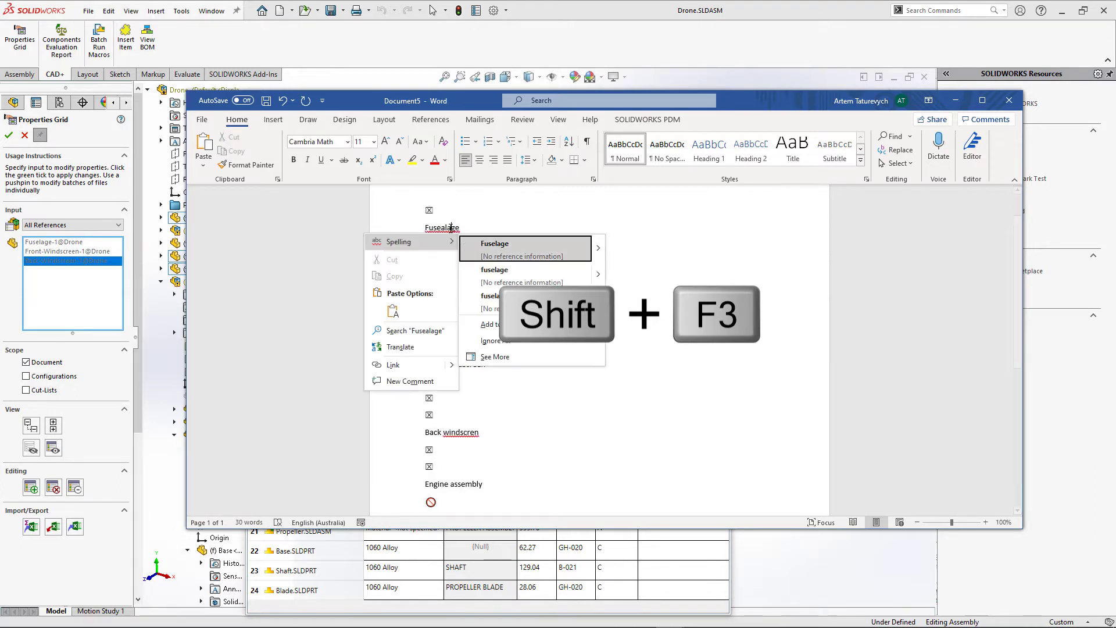
{"action": "left_click", "coordinate": [494, 244]}
{"action": "right_click", "coordinate": [469, 433]}
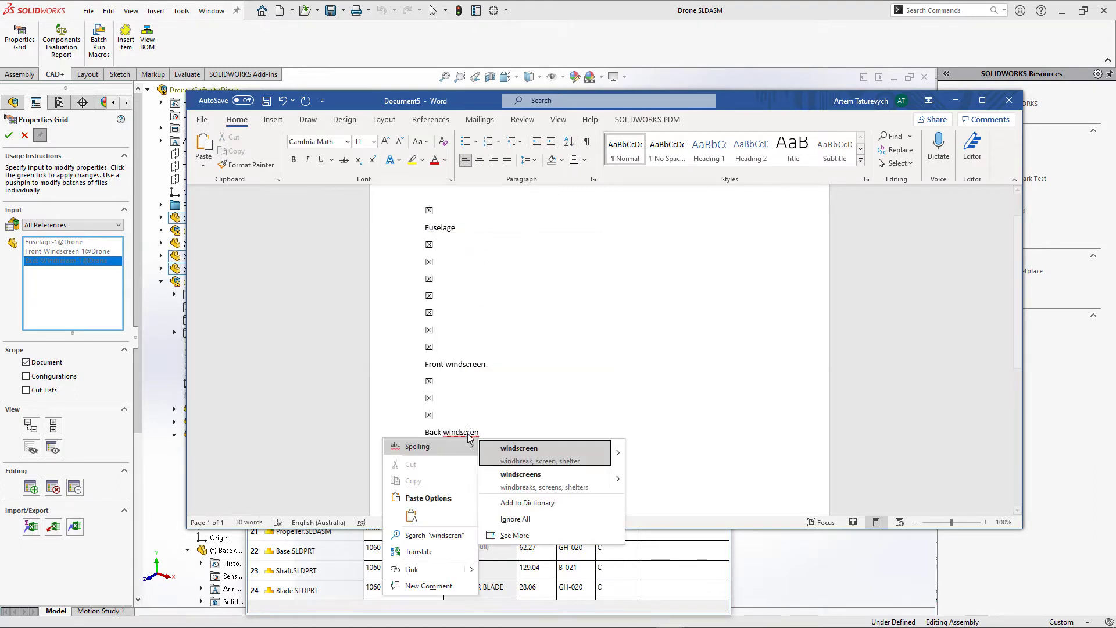
{"action": "left_click", "coordinate": [516, 448]}
Copy the whole corrected list from Word, paste it over the Description values in the properties grid, and apply the changes.
{"action": "key", "text": "ctrl+a"}
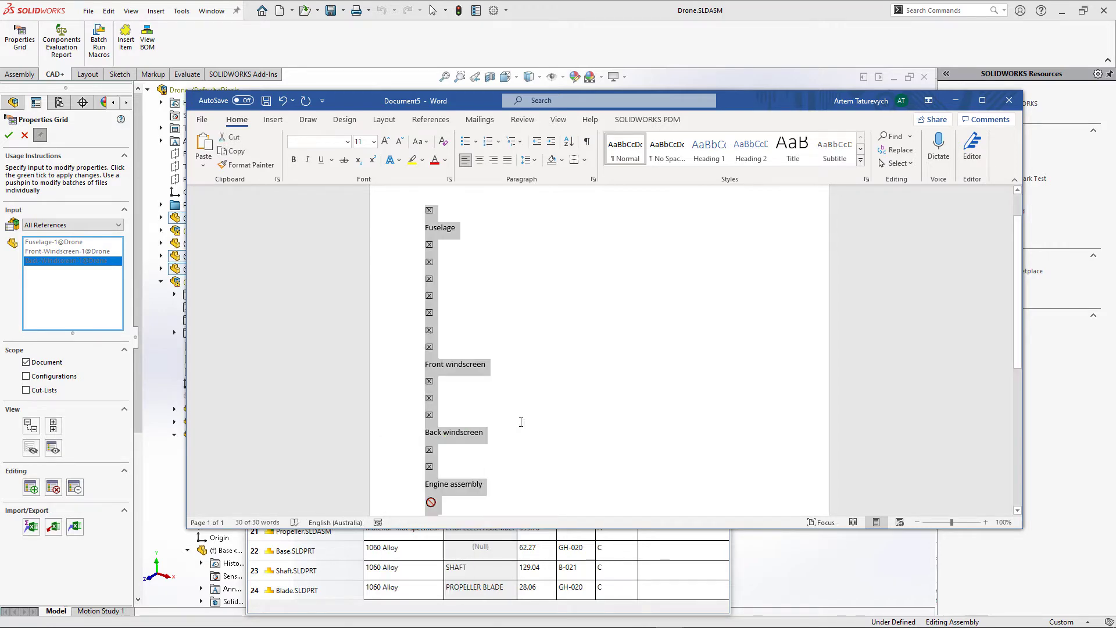
{"action": "left_click", "coordinate": [955, 100]}
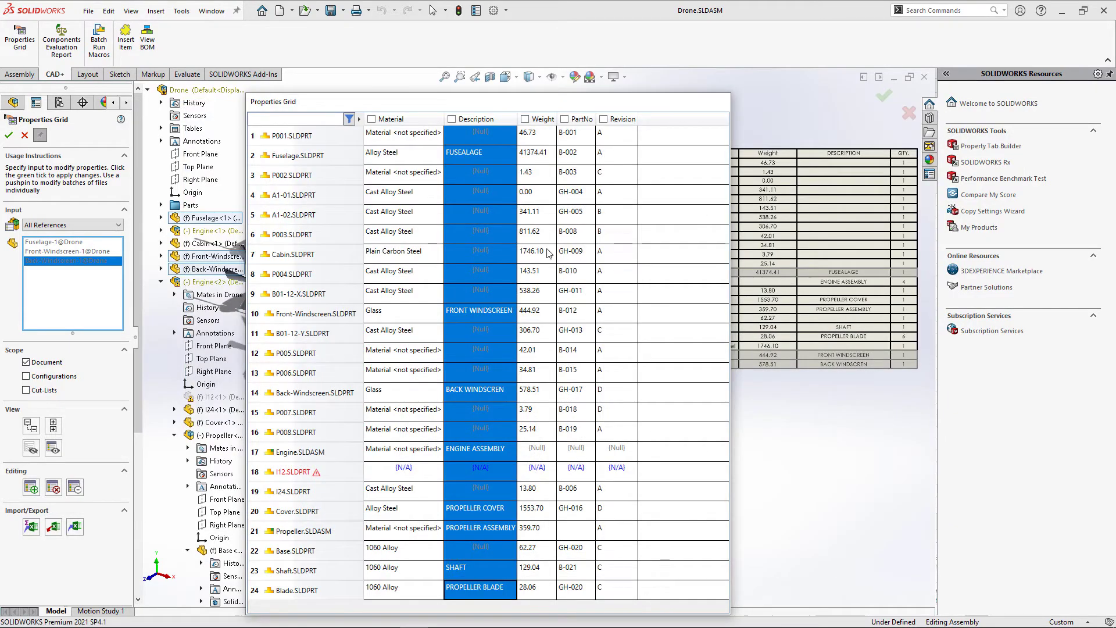
{"action": "key", "text": "ctrl+v"}
{"action": "left_click", "coordinate": [502, 242]}
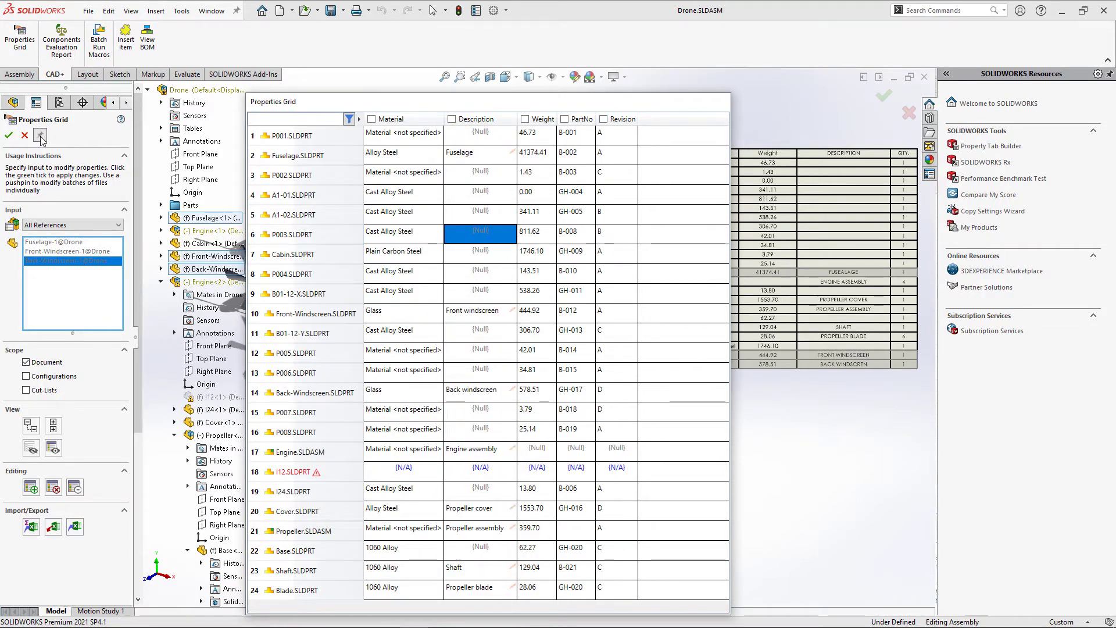
{"action": "left_click", "coordinate": [9, 136]}
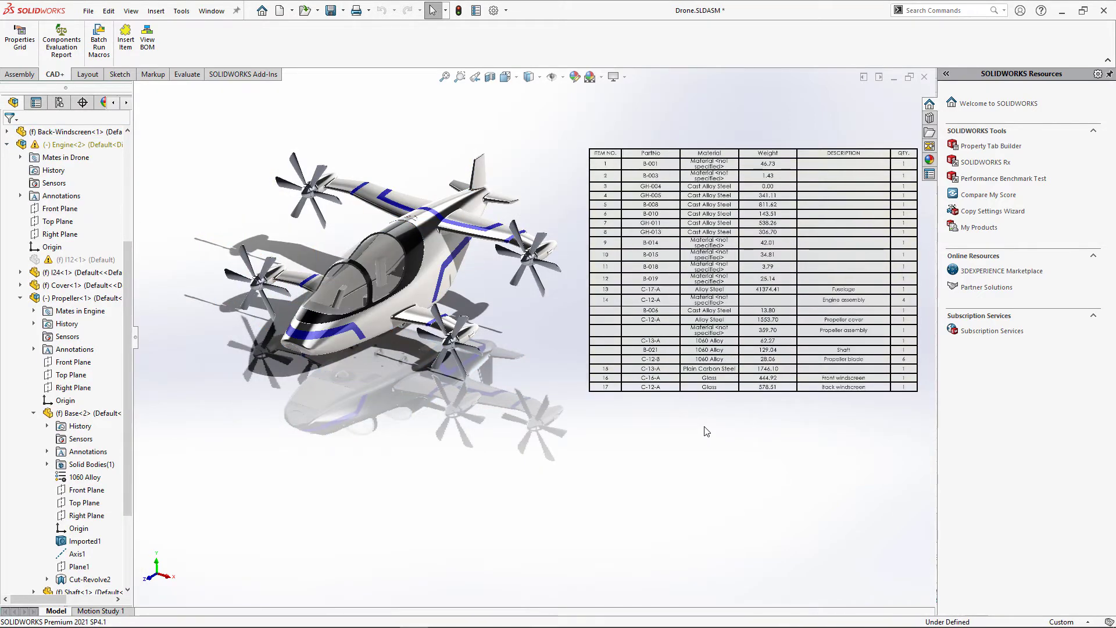
Widen the Material column of the bill of materials and shift the table slightly towards the drone.
{"action": "left_click", "coordinate": [720, 331]}
{"action": "left_click_drag", "start_coordinate": [736, 143], "coordinate": [762, 143]}
{"action": "left_click", "coordinate": [563, 150]}
{"action": "left_click", "coordinate": [576, 159]}
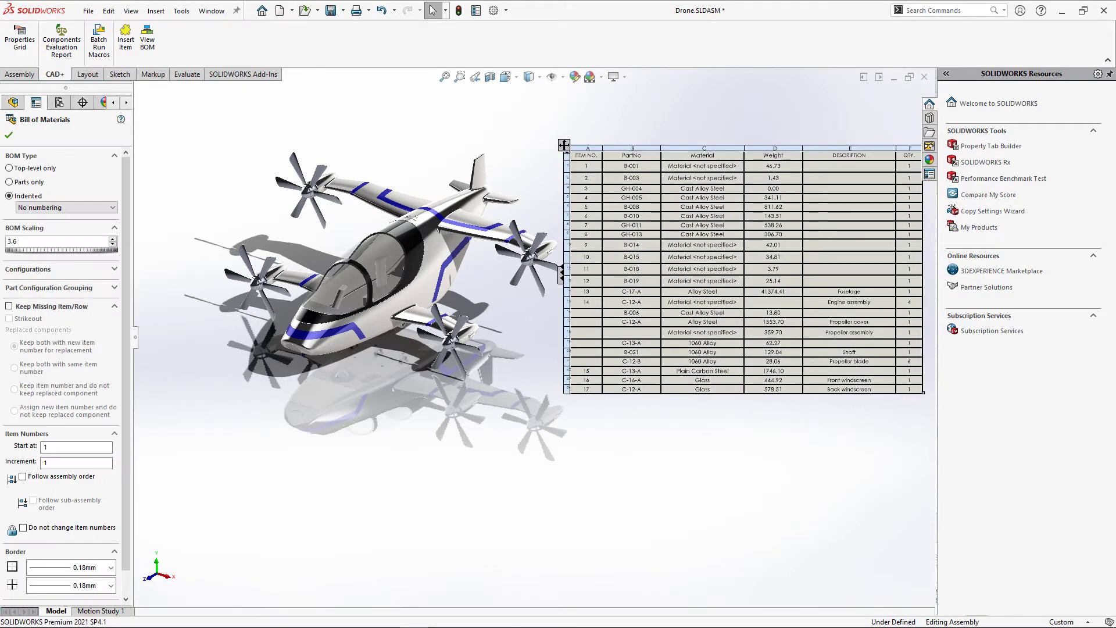
{"action": "left_click", "coordinate": [713, 446]}
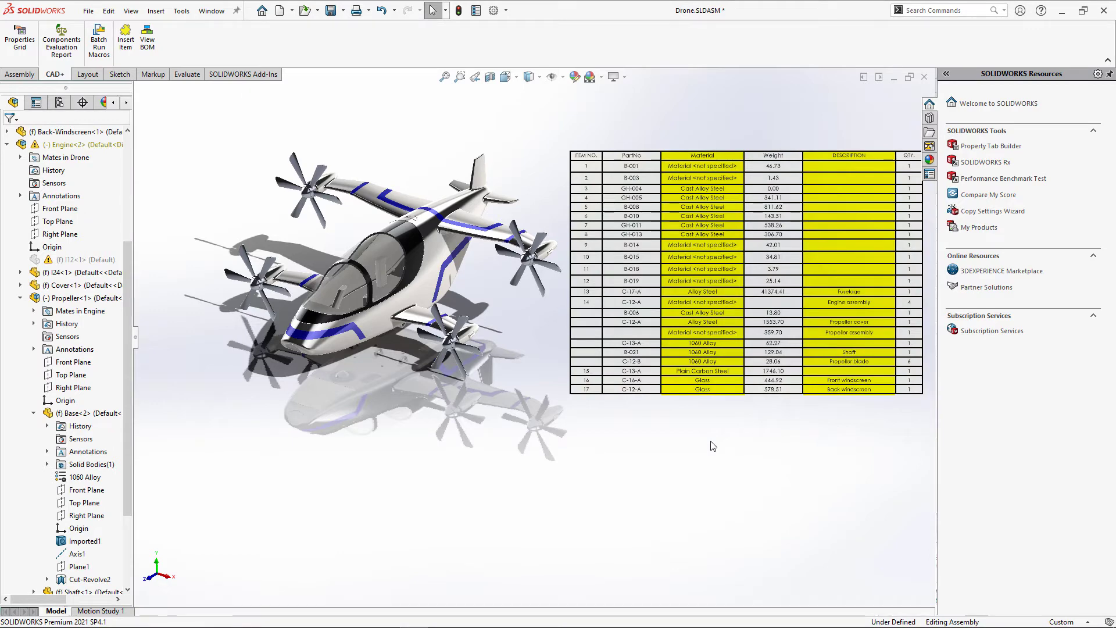
Save the Drone assembly together with all its modified references.
{"action": "key", "text": "ctrl+s"}
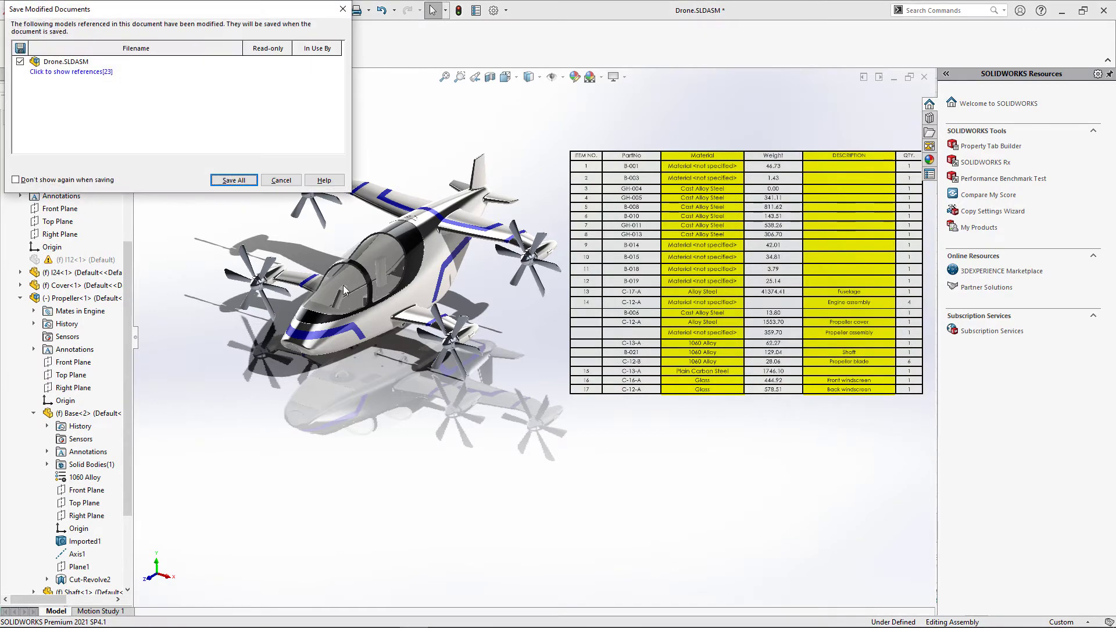
{"action": "left_click", "coordinate": [232, 181]}
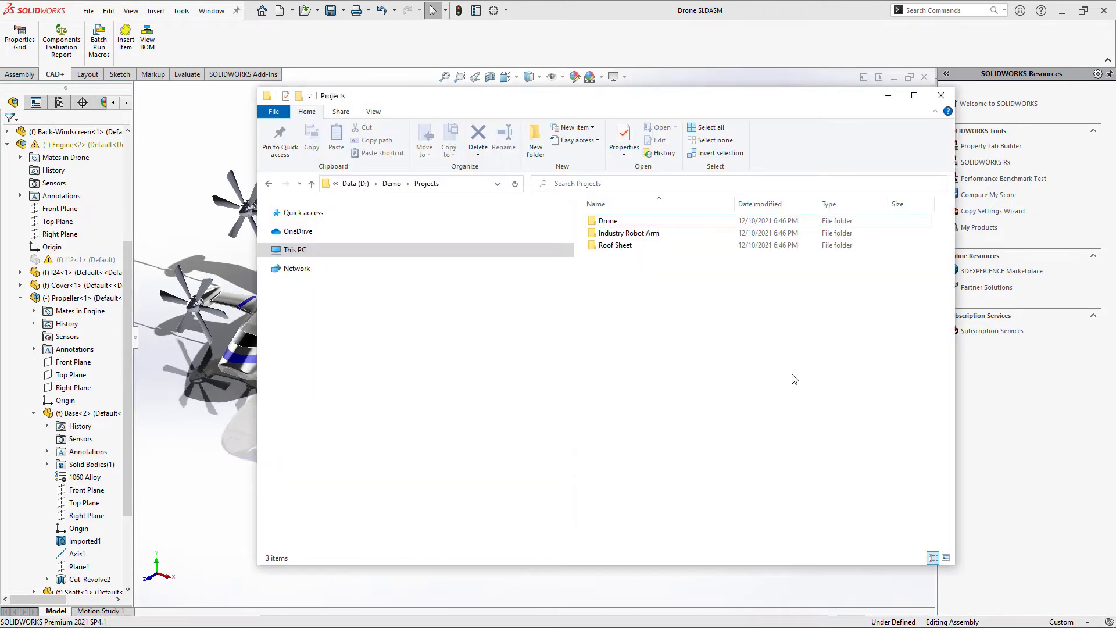
In File Explorer, open the Demo folder's Projects subfolder with Properties+ and load parts from All Files.
{"action": "left_click", "coordinate": [392, 184]}
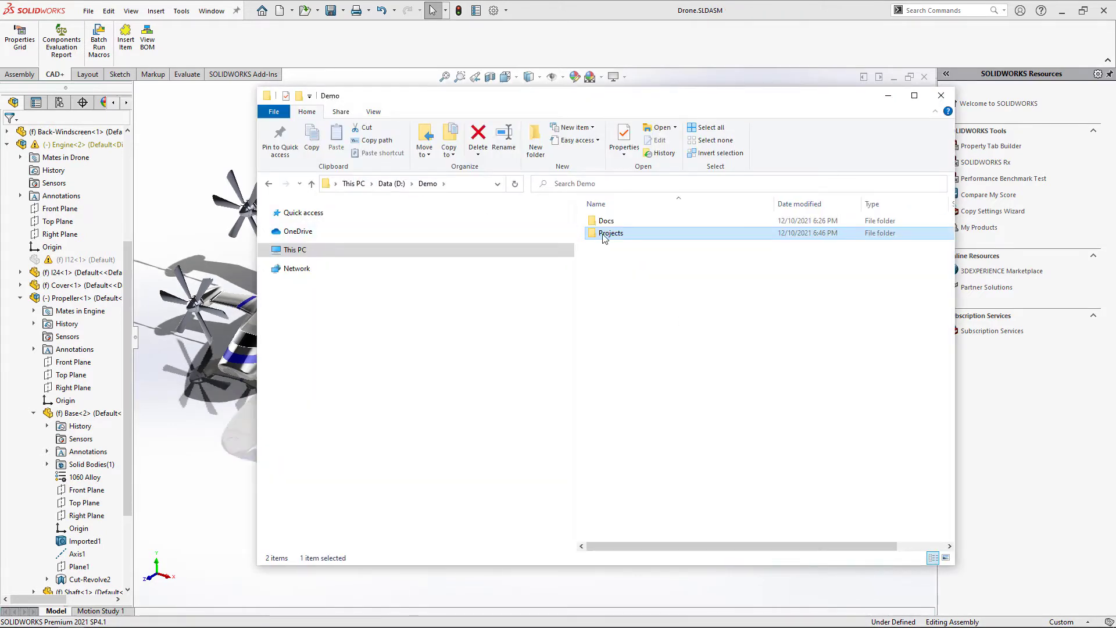
{"action": "right_click", "coordinate": [602, 235]}
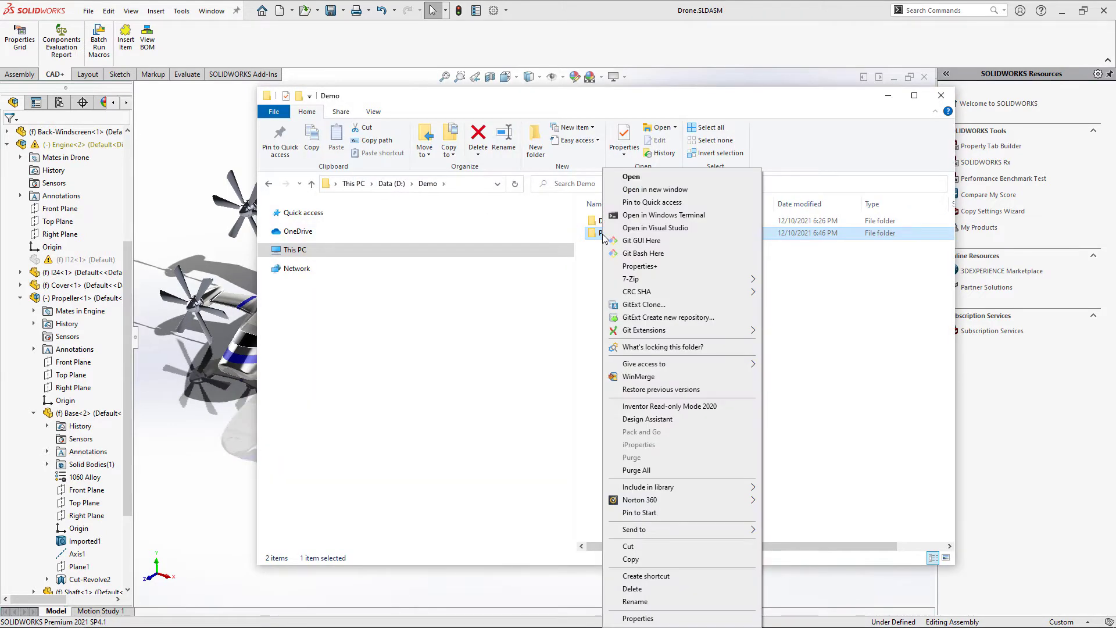
{"action": "left_click", "coordinate": [638, 267]}
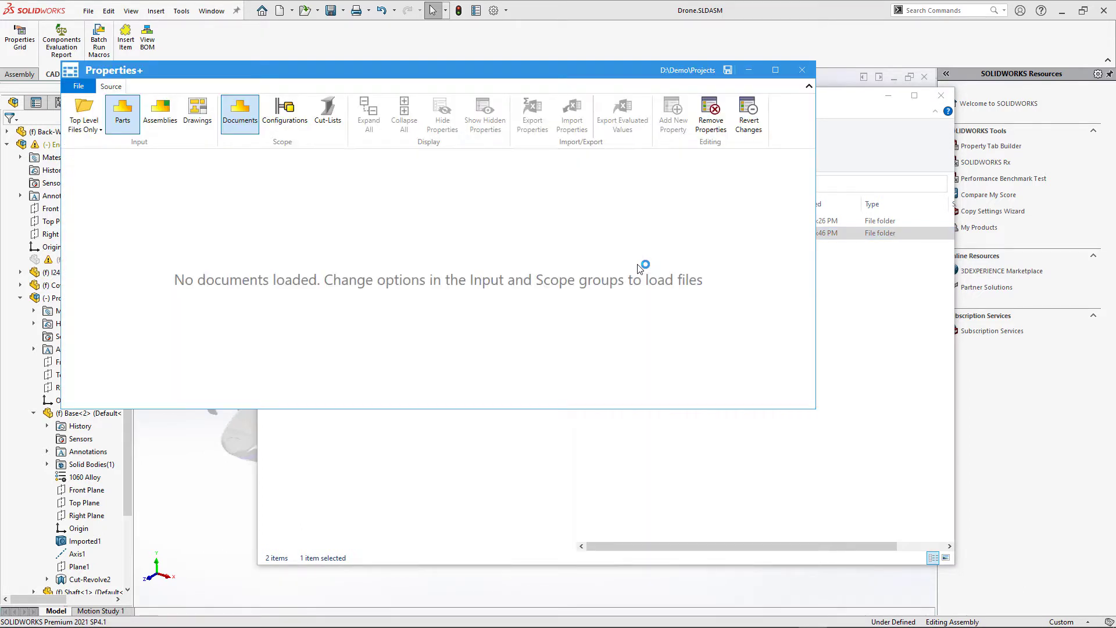
{"action": "left_click", "coordinate": [87, 125]}
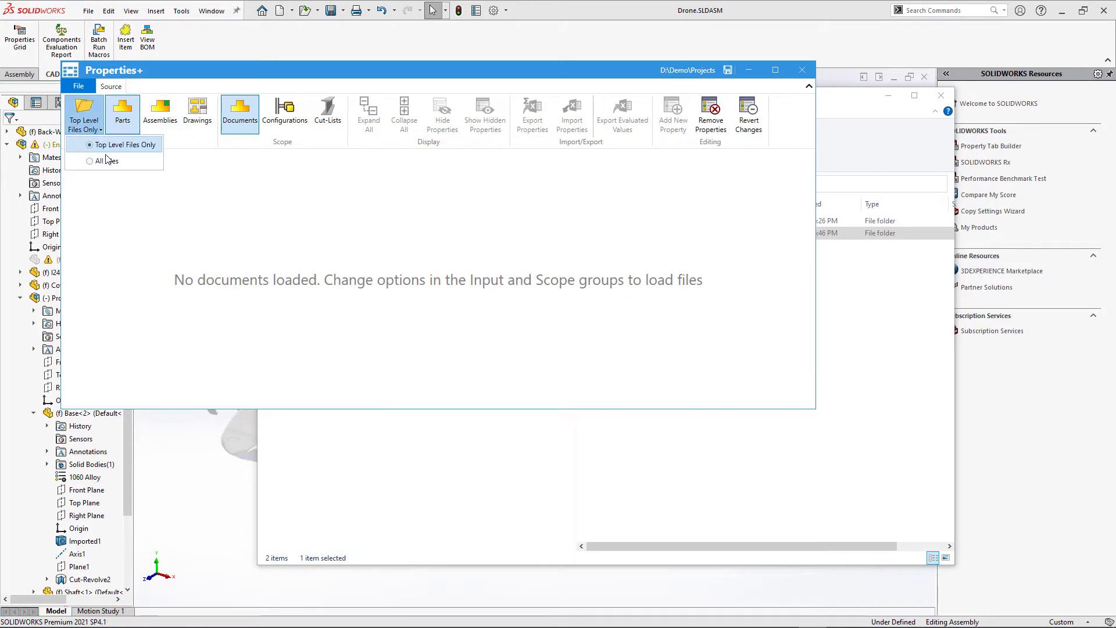
{"action": "left_click", "coordinate": [106, 161]}
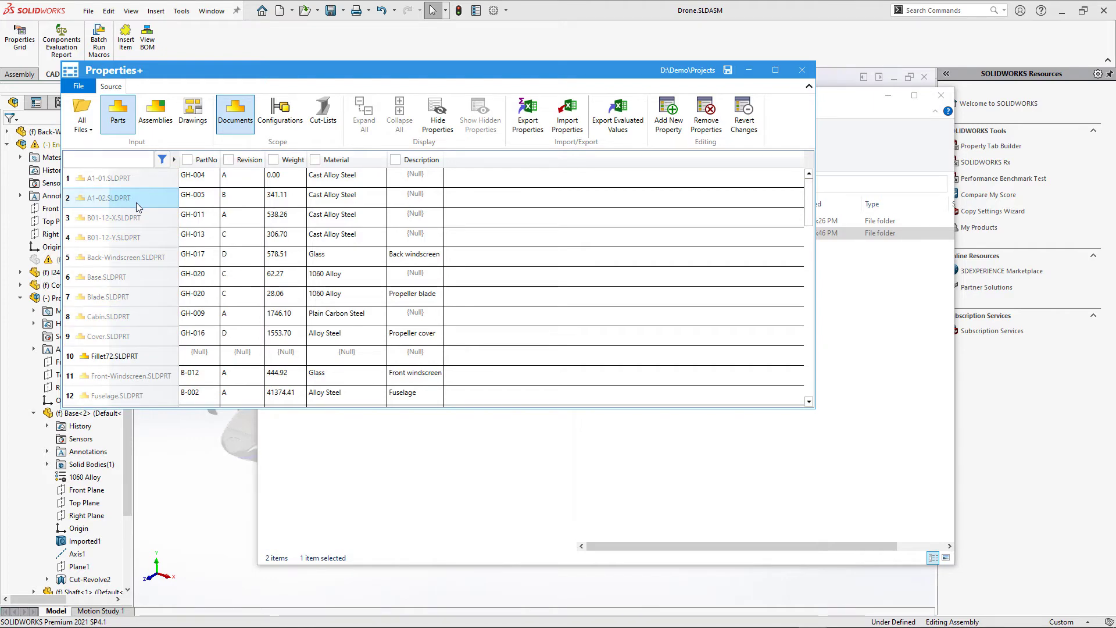
Examine the properties of the parts loaded from all project folders, and close Properties+.
{"action": "scroll", "coordinate": [136, 217], "scroll_direction": "down", "scroll_amount": 12}
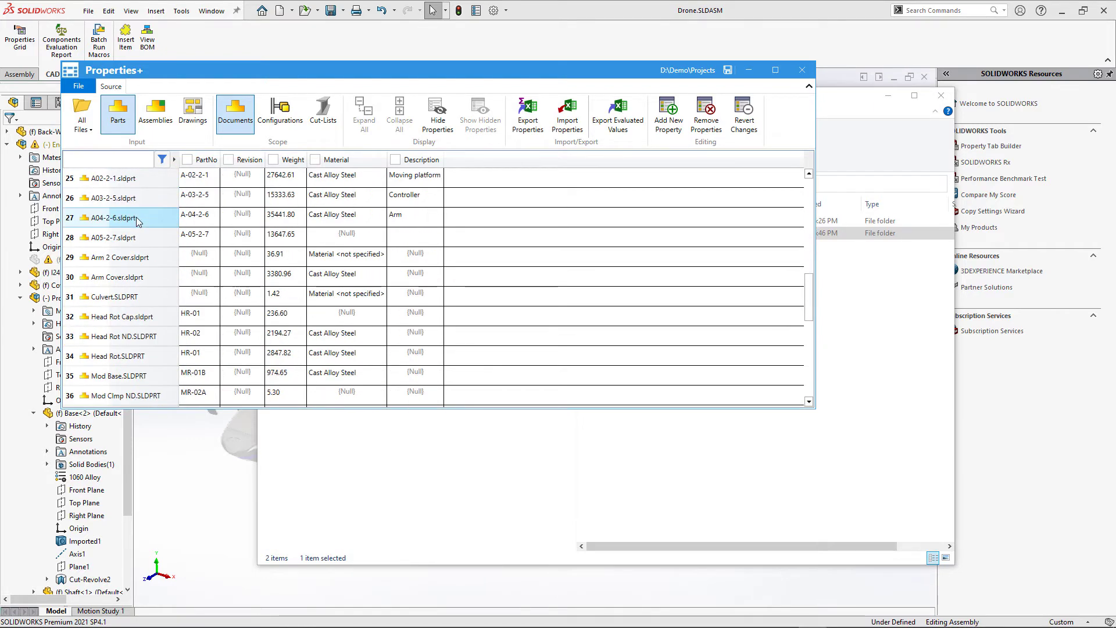
{"action": "scroll", "coordinate": [136, 217], "scroll_direction": "down", "scroll_amount": 3}
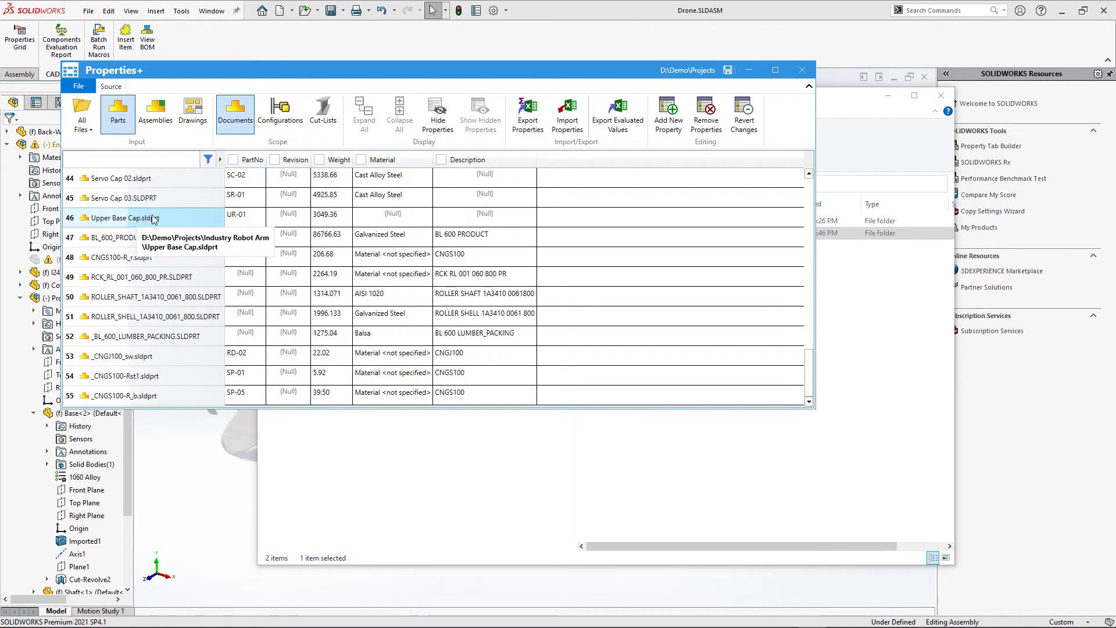
{"action": "left_click", "coordinate": [802, 70]}
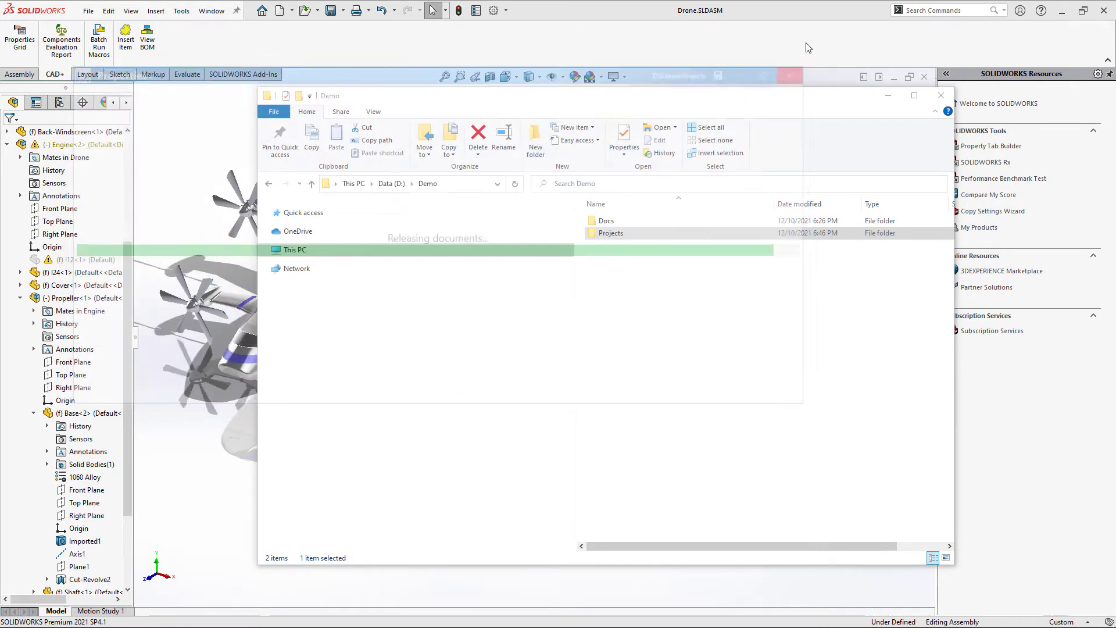
Close the Drone assembly and open the Projects folder in Properties+ again.
{"action": "key", "text": "ctrl+w"}
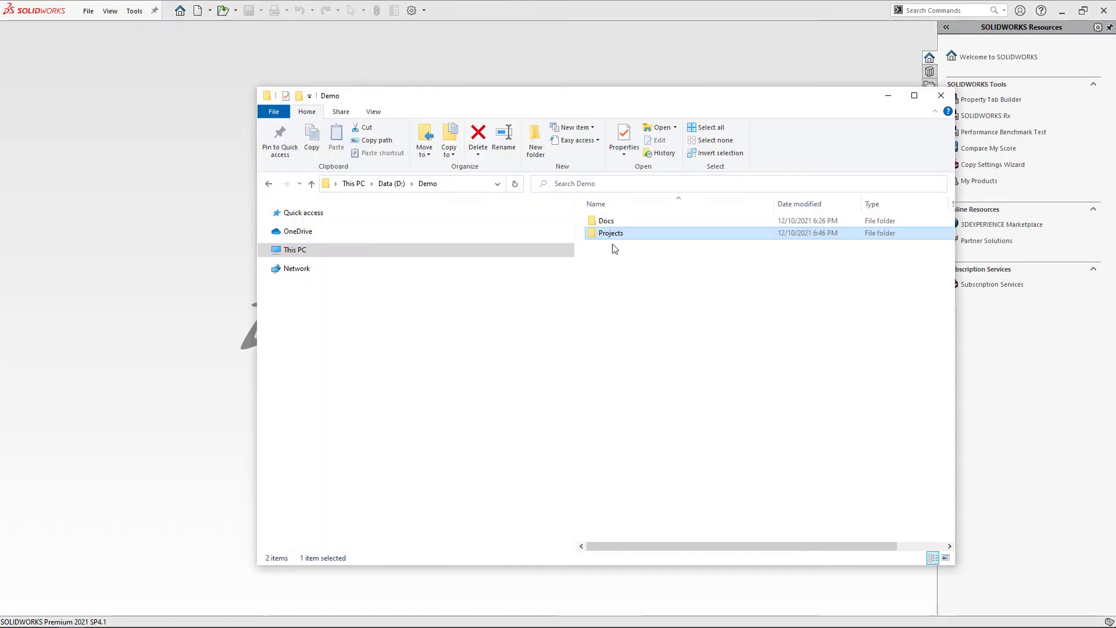
{"action": "right_click", "coordinate": [612, 235]}
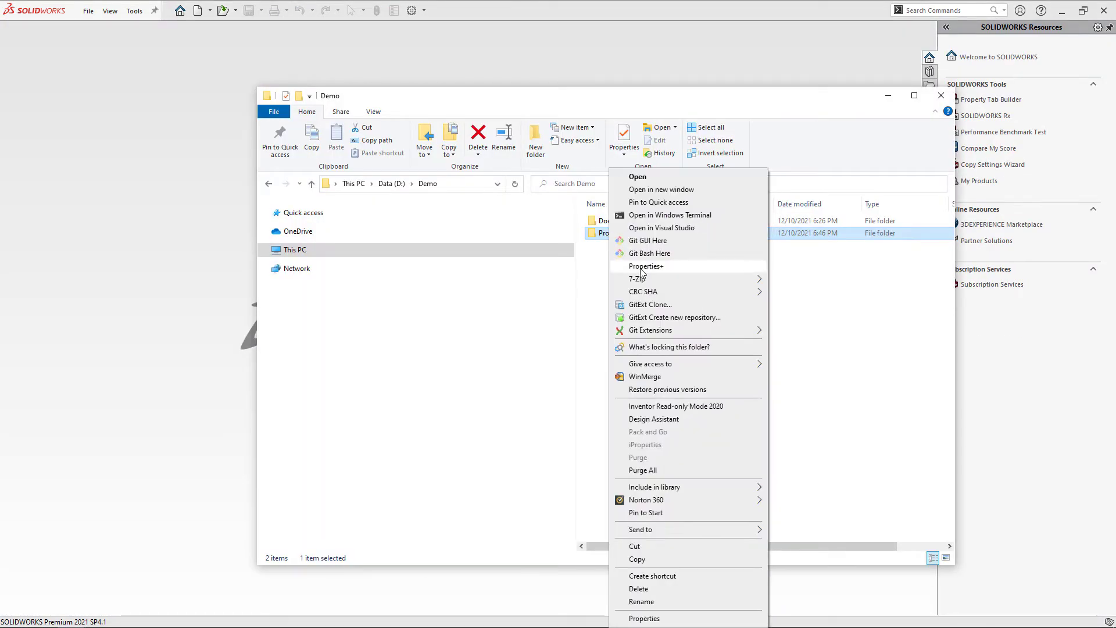
{"action": "left_click", "coordinate": [642, 273]}
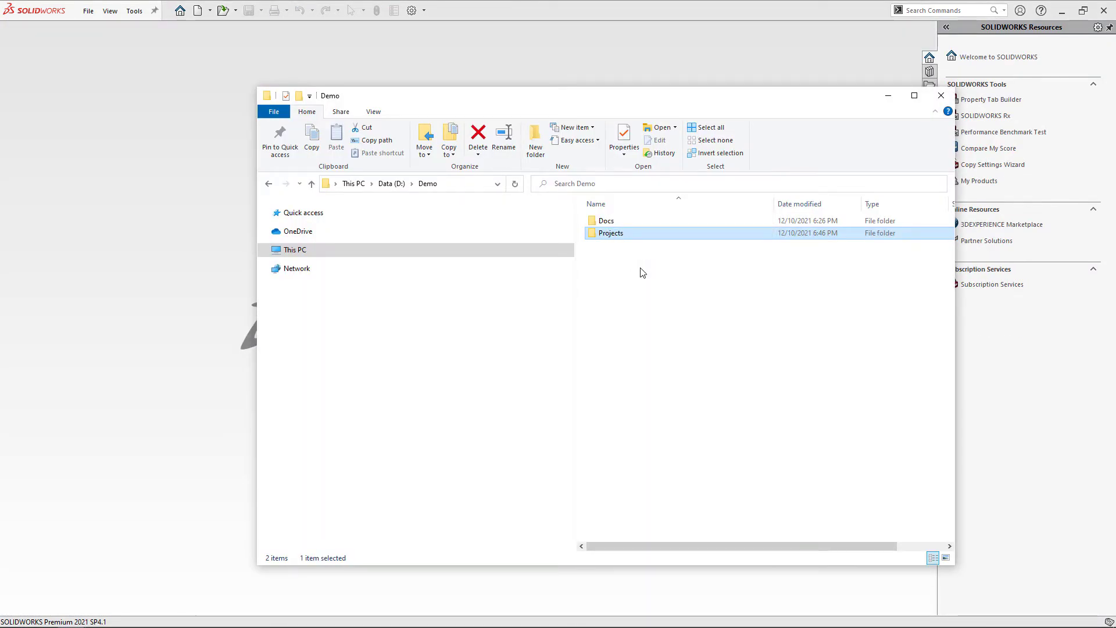
Include assemblies, drawings and configurations alongside the parts, and load All Files of the Projects folder.
{"action": "left_click", "coordinate": [288, 204]}
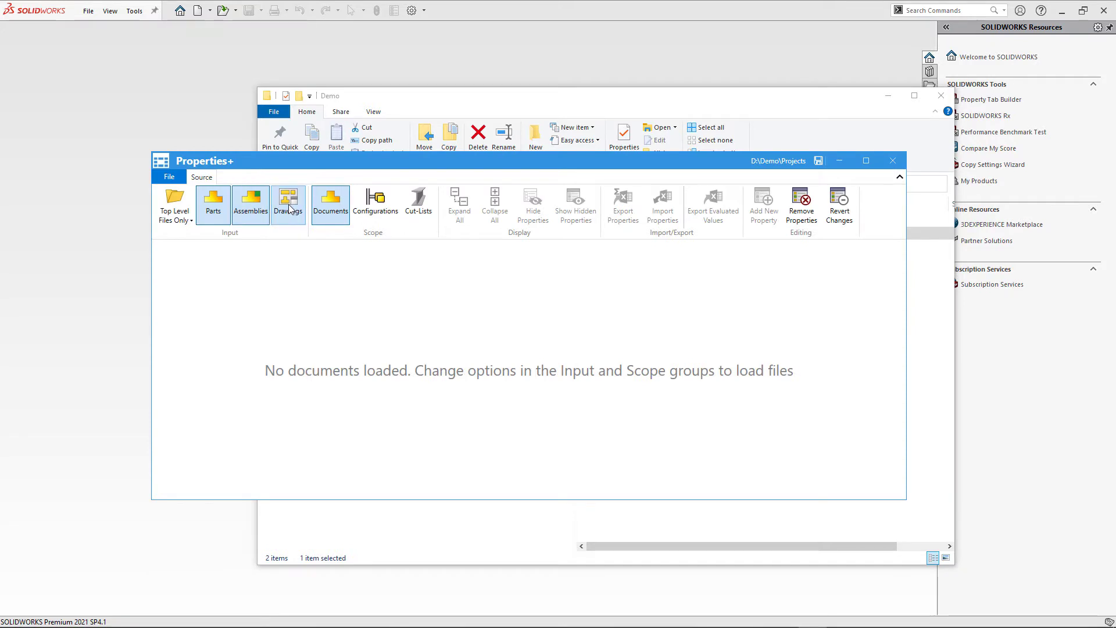
{"action": "left_click", "coordinate": [375, 204]}
{"action": "left_click", "coordinate": [184, 211]}
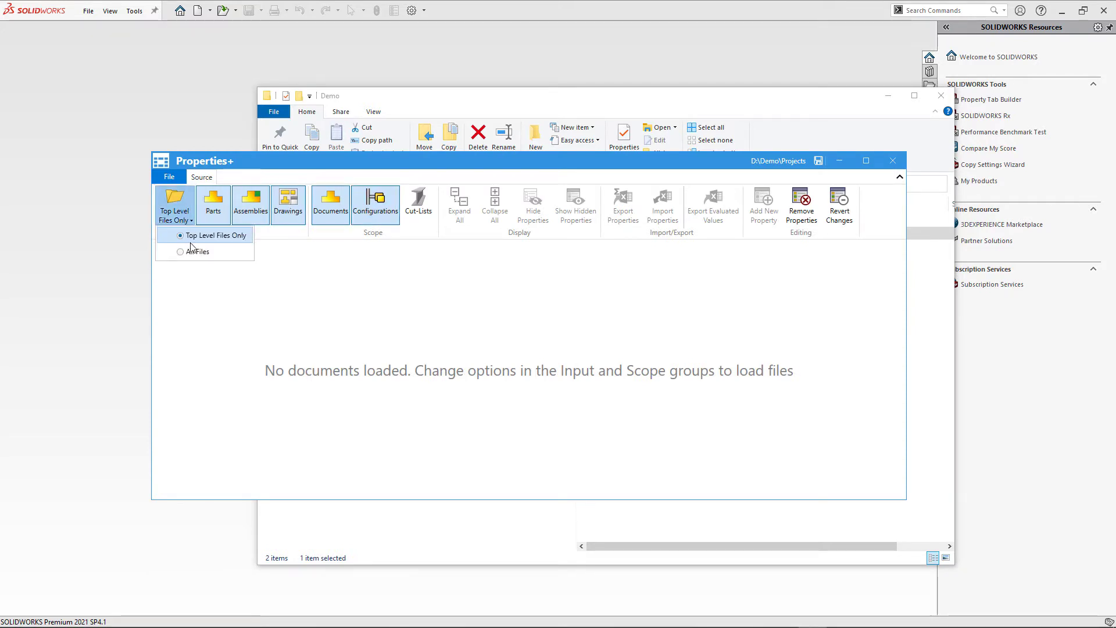
{"action": "left_click", "coordinate": [192, 250]}
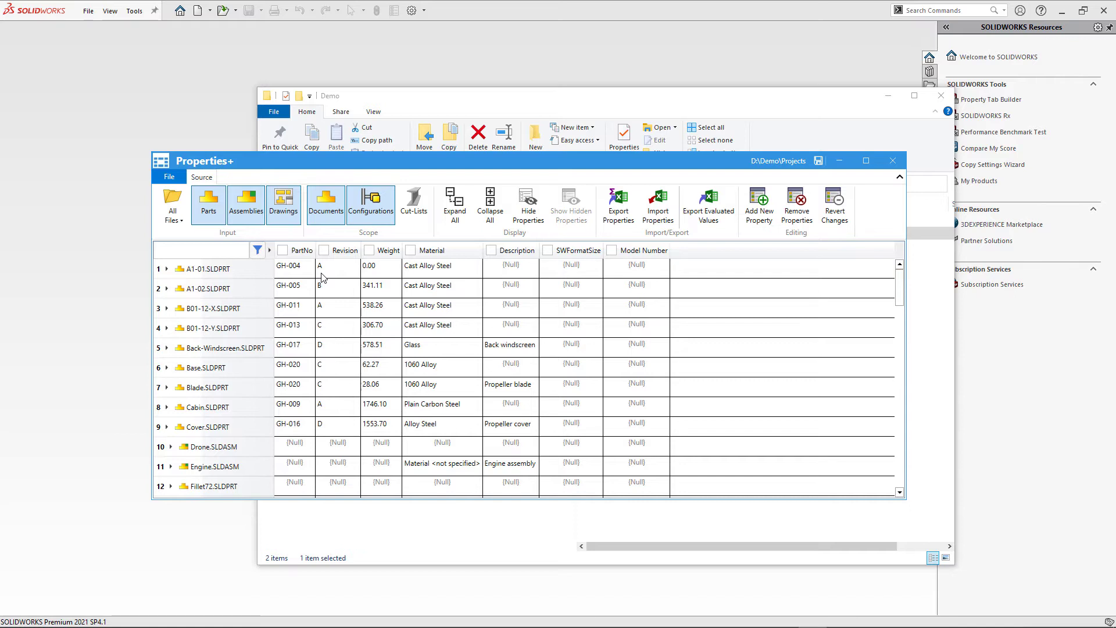
Expand all files and examine their document and configuration properties, including the file options of Industry Robot Arm.SLDASM.
{"action": "left_click", "coordinate": [458, 204]}
{"action": "scroll", "coordinate": [372, 340], "scroll_direction": "down", "scroll_amount": 9}
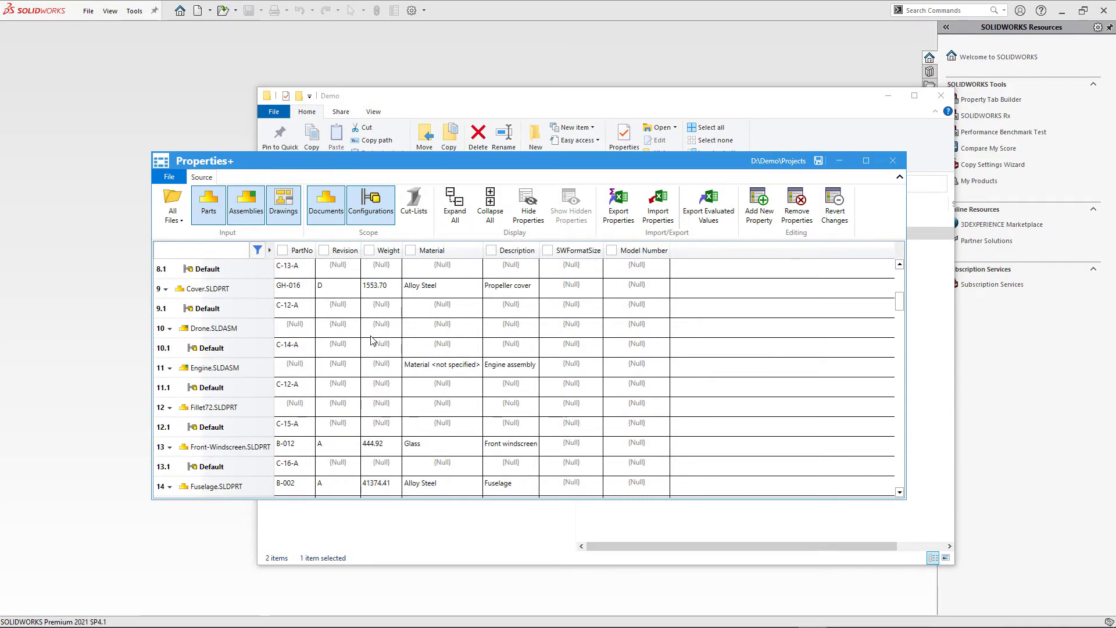
{"action": "scroll", "coordinate": [372, 340], "scroll_direction": "down", "scroll_amount": 9}
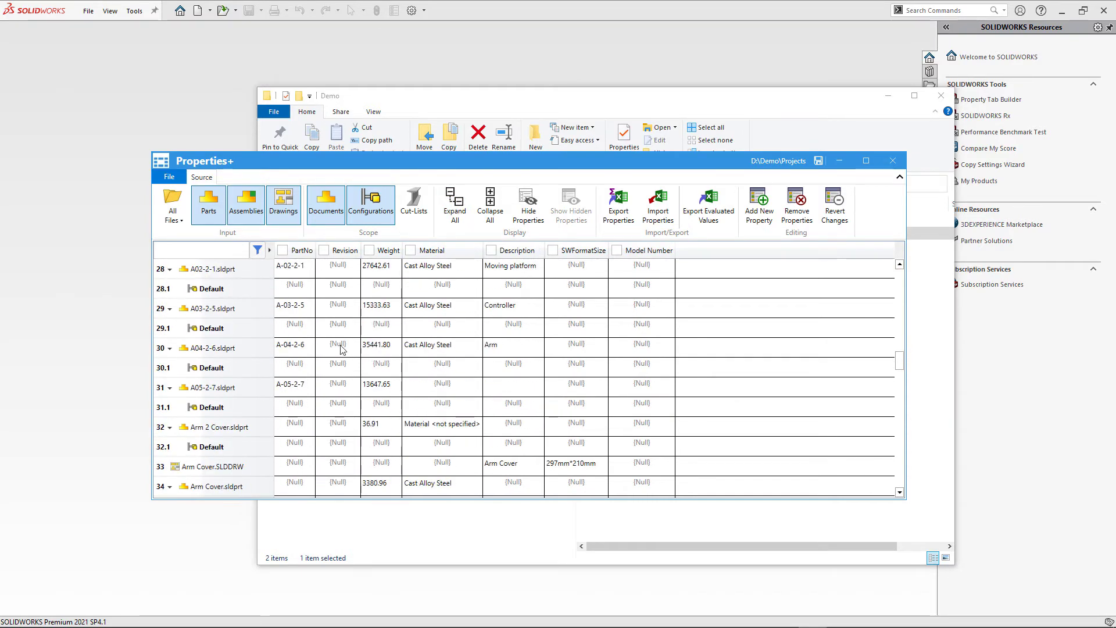
{"action": "scroll", "coordinate": [370, 360], "scroll_direction": "down", "scroll_amount": 5}
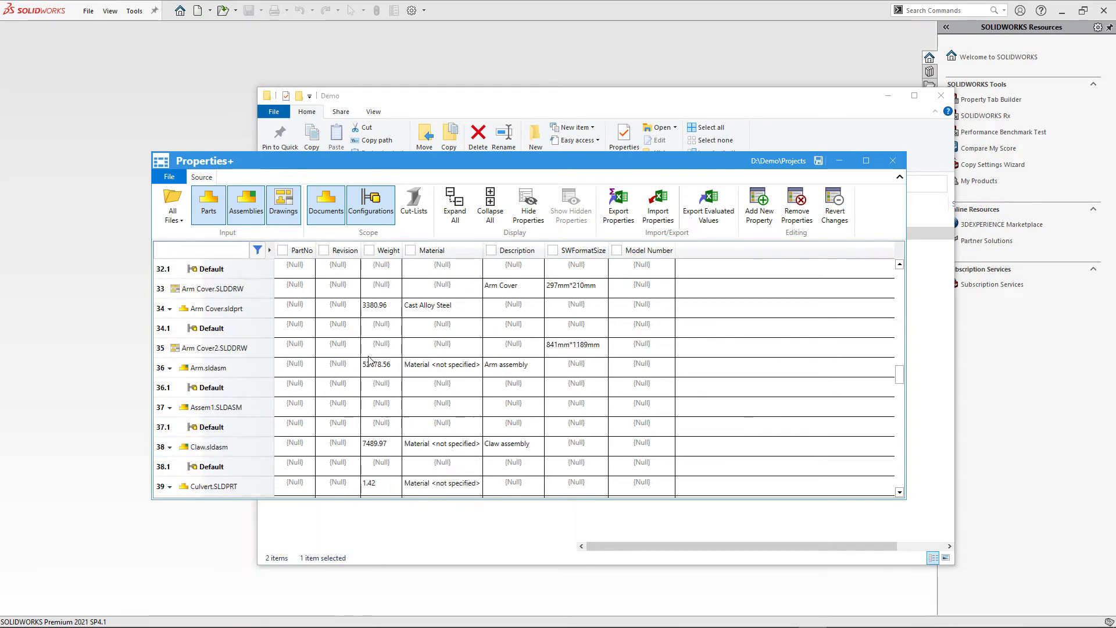
{"action": "scroll", "coordinate": [369, 361], "scroll_direction": "down", "scroll_amount": 5}
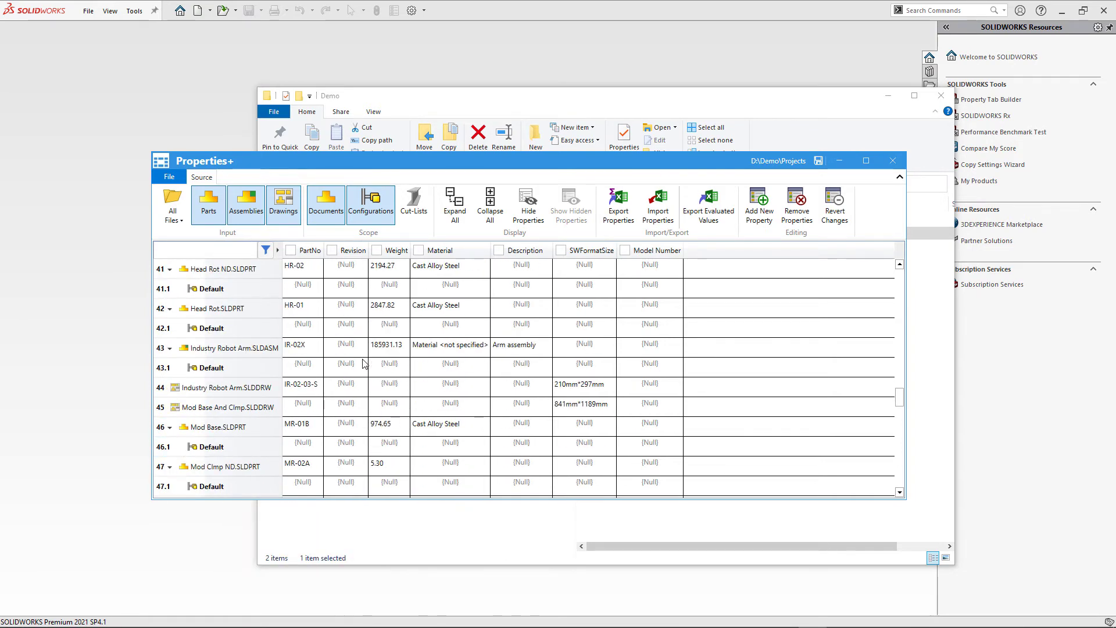
{"action": "right_click", "coordinate": [244, 353]}
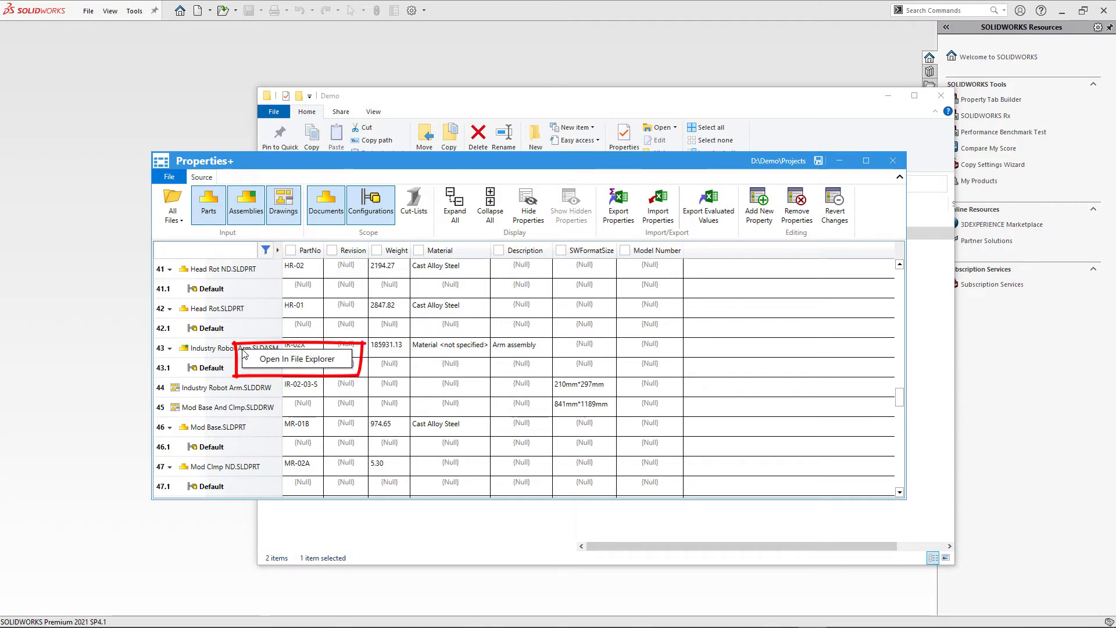
{"action": "left_click", "coordinate": [383, 324]}
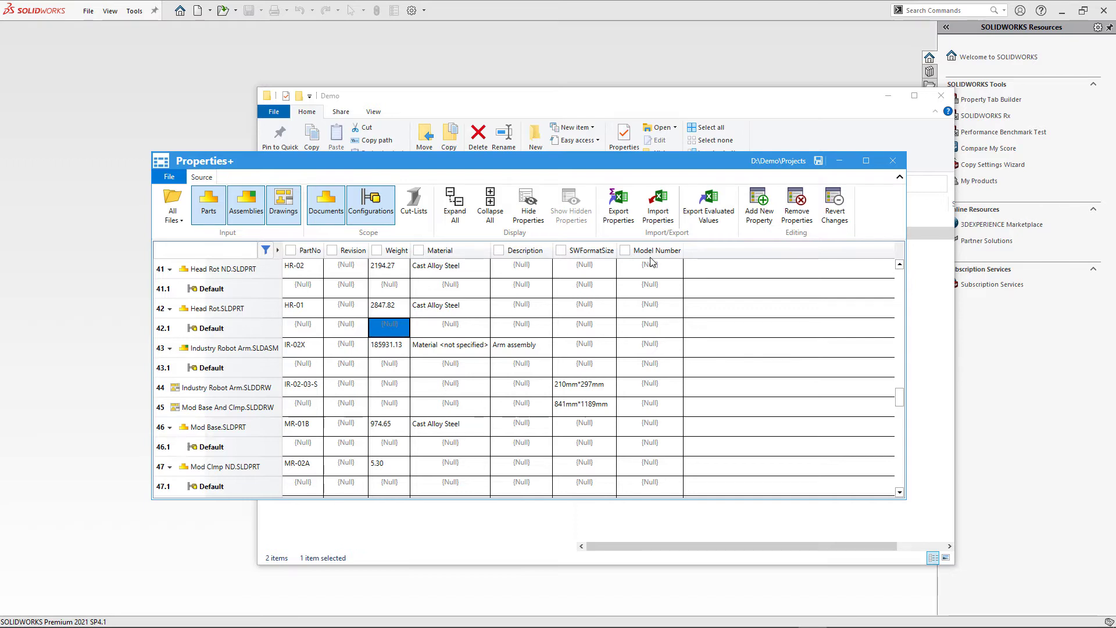
Add a new property called Mass to the property table.
{"action": "left_click", "coordinate": [757, 212]}
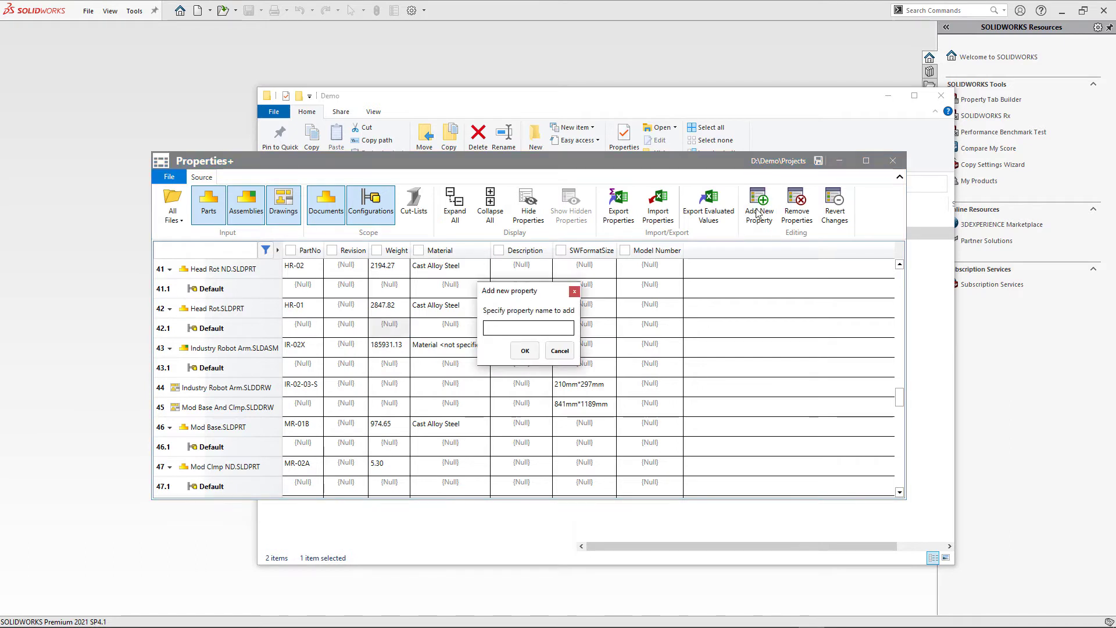
{"action": "type", "text": "Mass"}
{"action": "key", "text": "Return"}
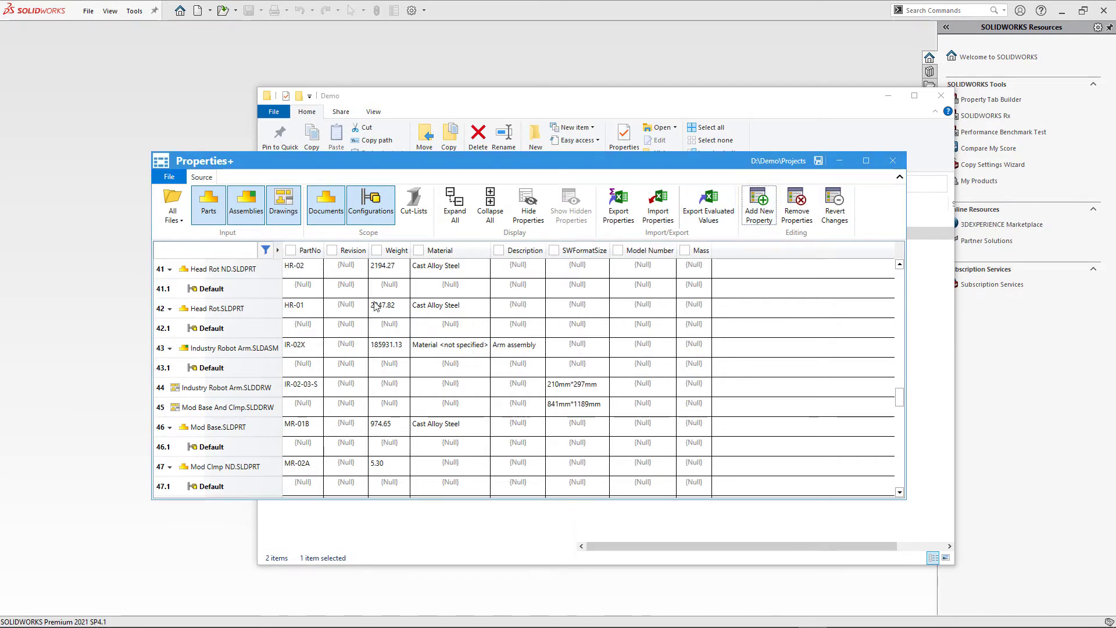
Copy the Weight values of all files and configurations into the Mass property.
{"action": "left_click_drag", "start_coordinate": [899, 399], "coordinate": [901, 493]}
{"action": "left_click", "coordinate": [400, 269]}
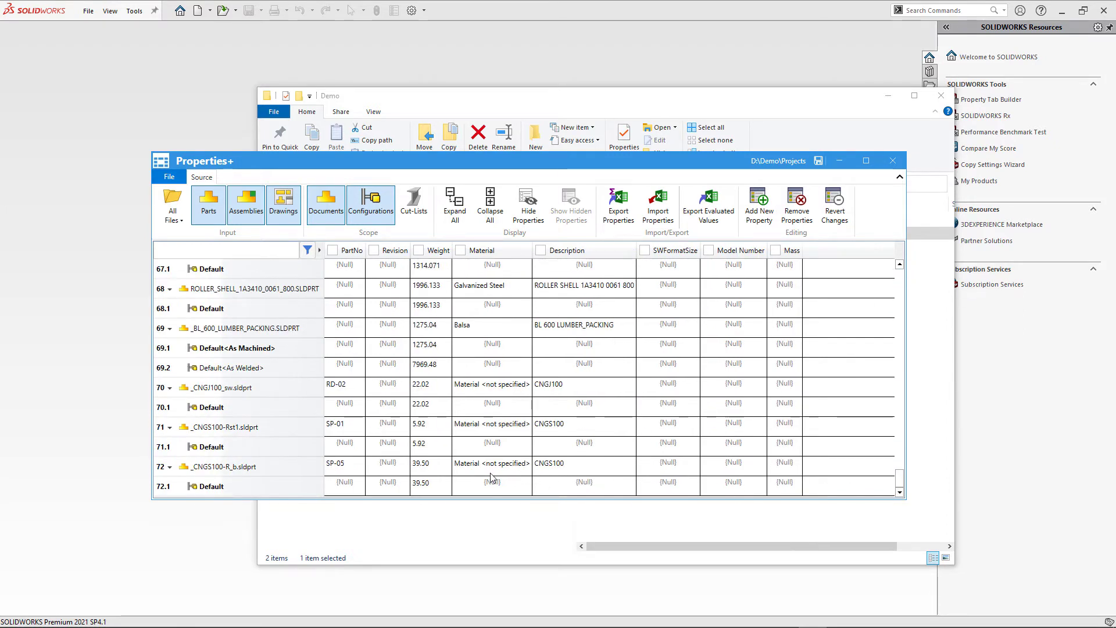
{"action": "left_click", "coordinate": [436, 493], "text": "shift"}
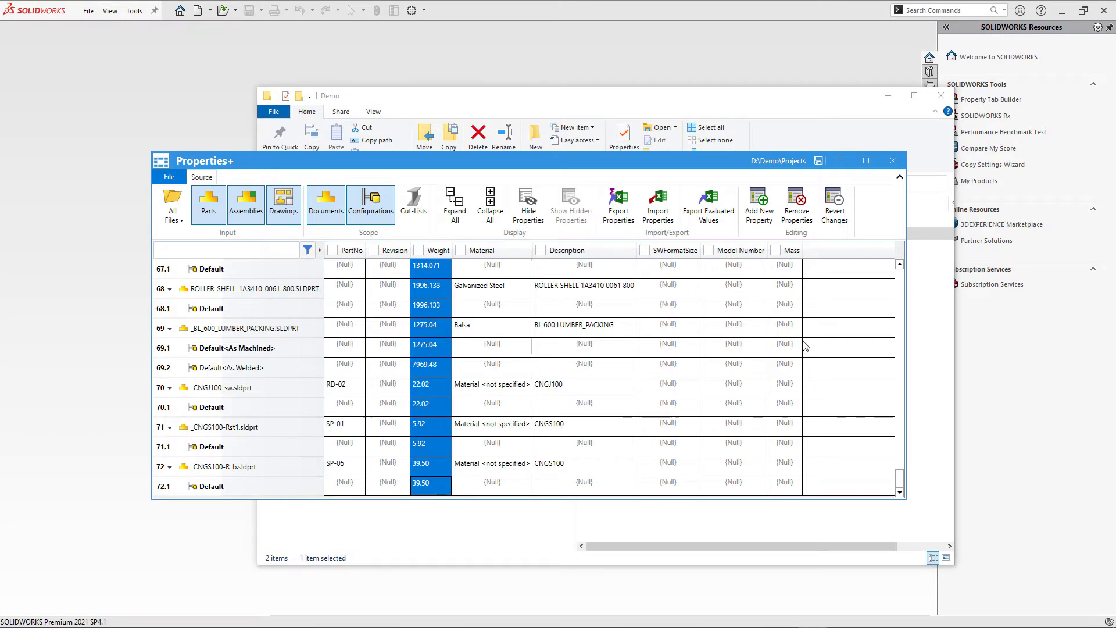
{"action": "left_click", "coordinate": [795, 483]}
{"action": "left_click_drag", "start_coordinate": [899, 480], "coordinate": [903, 271]}
{"action": "left_click", "coordinate": [786, 268], "text": "shift"}
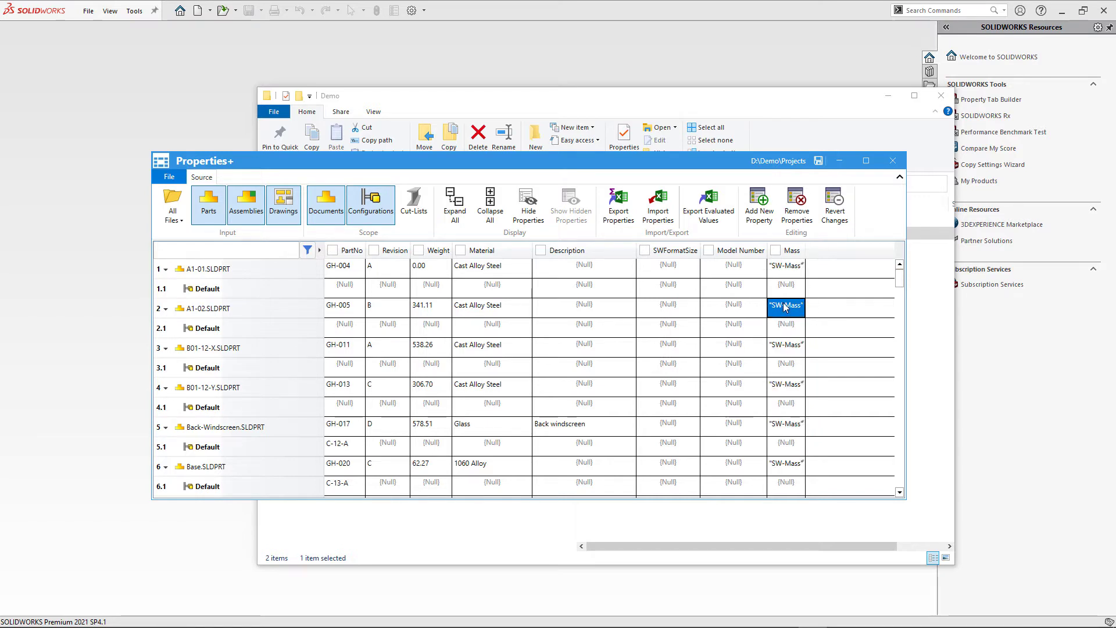
Remove the Weight property from all files and configurations, and save the changes.
{"action": "right_click", "coordinate": [431, 268]}
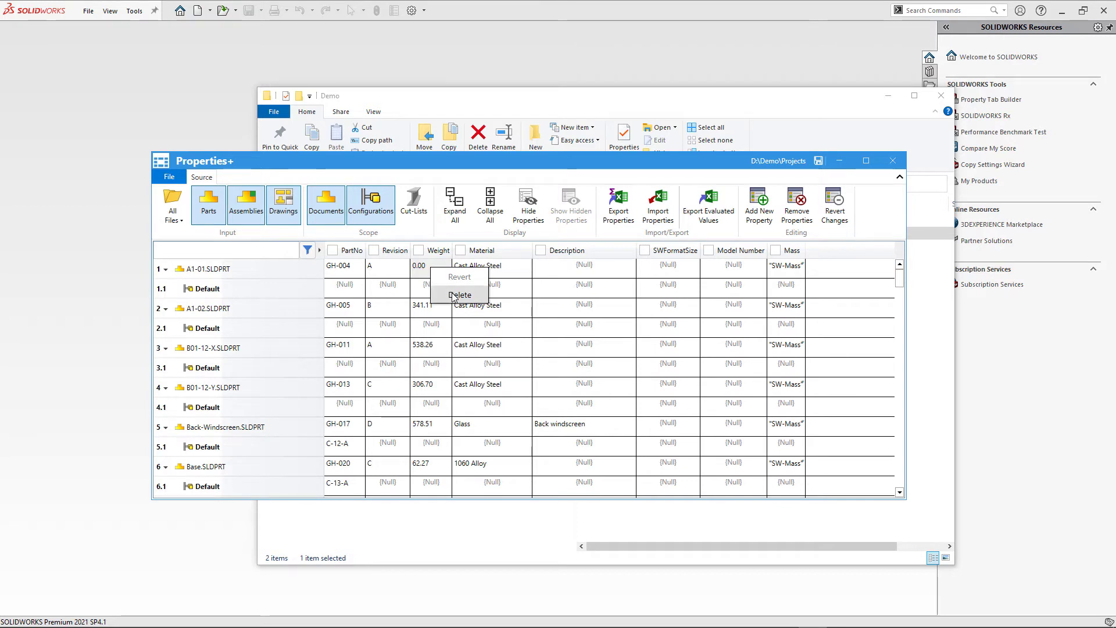
{"action": "left_click", "coordinate": [419, 250]}
{"action": "left_click", "coordinate": [425, 268]}
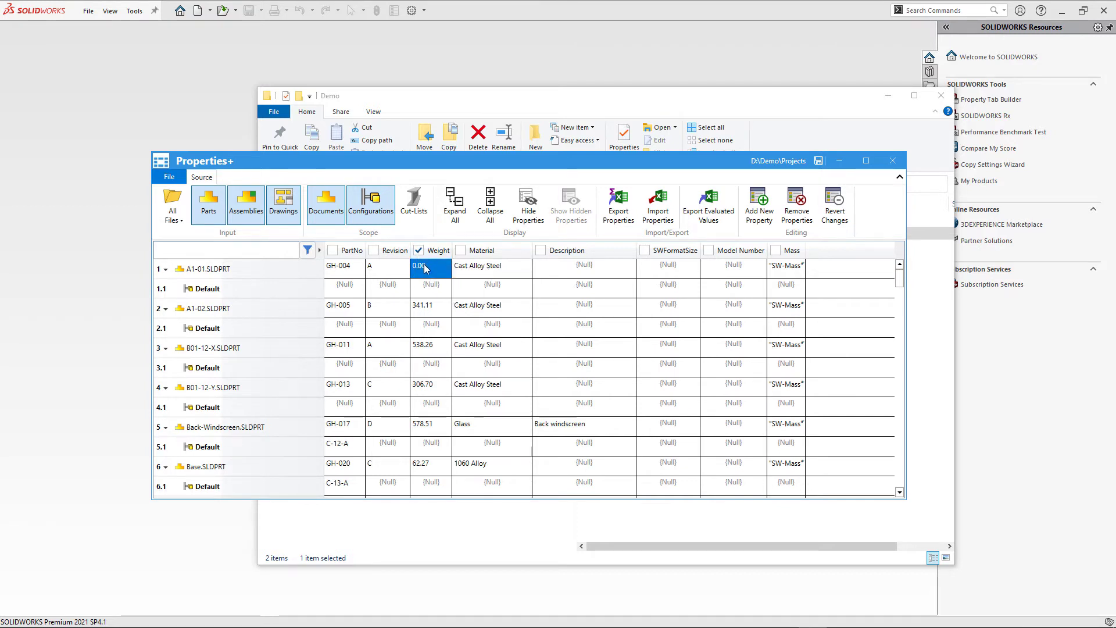
{"action": "left_click", "coordinate": [809, 215]}
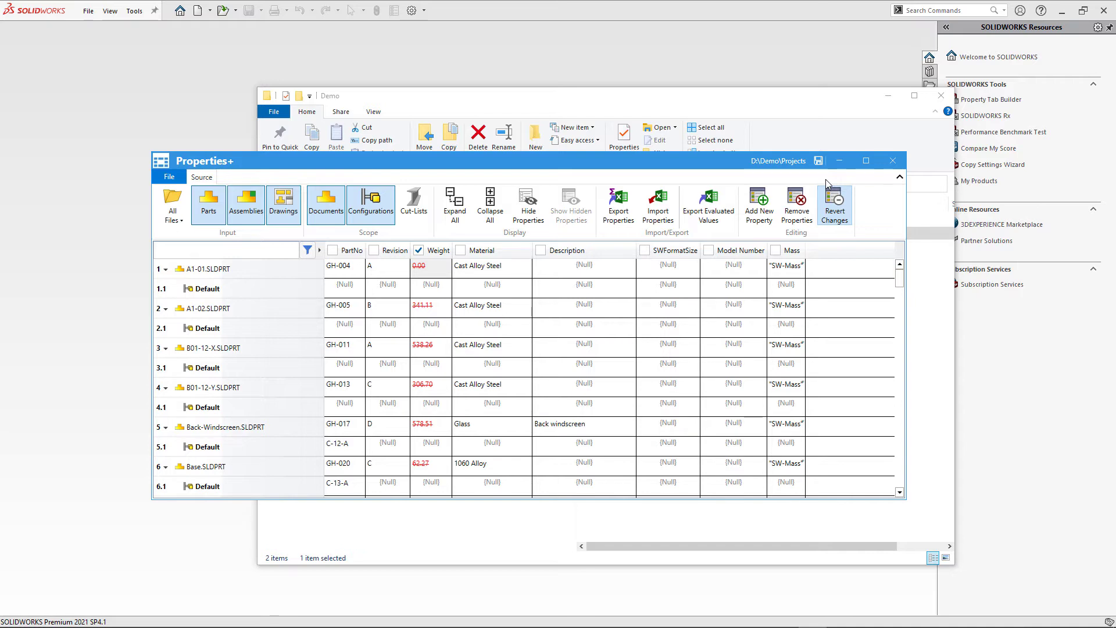
{"action": "left_click", "coordinate": [818, 161]}
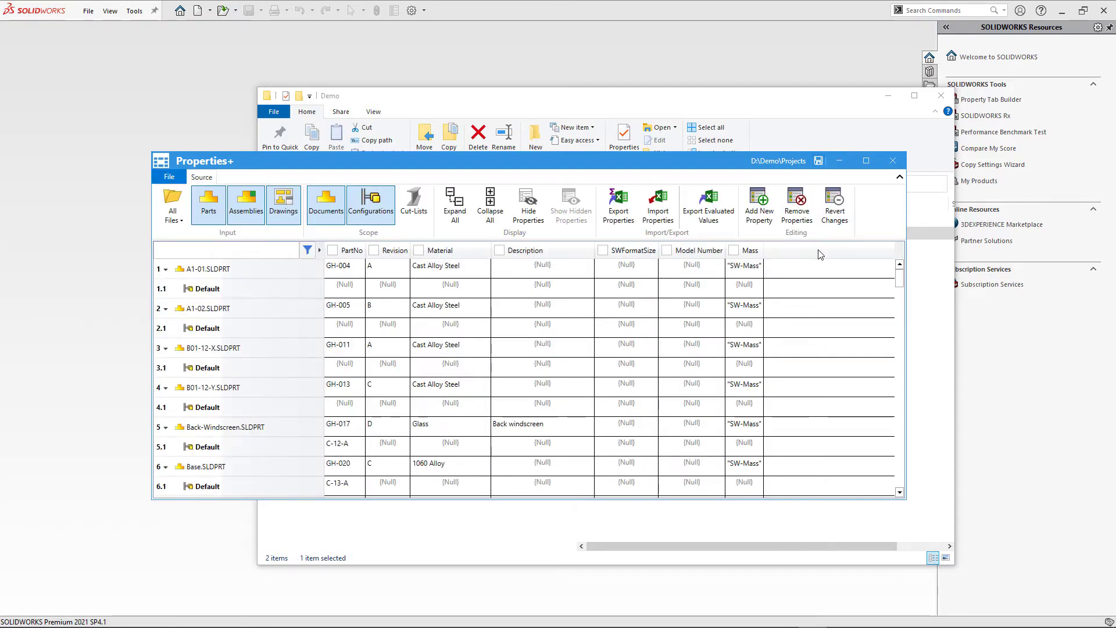
{"action": "left_click_drag", "start_coordinate": [899, 278], "coordinate": [899, 477]}
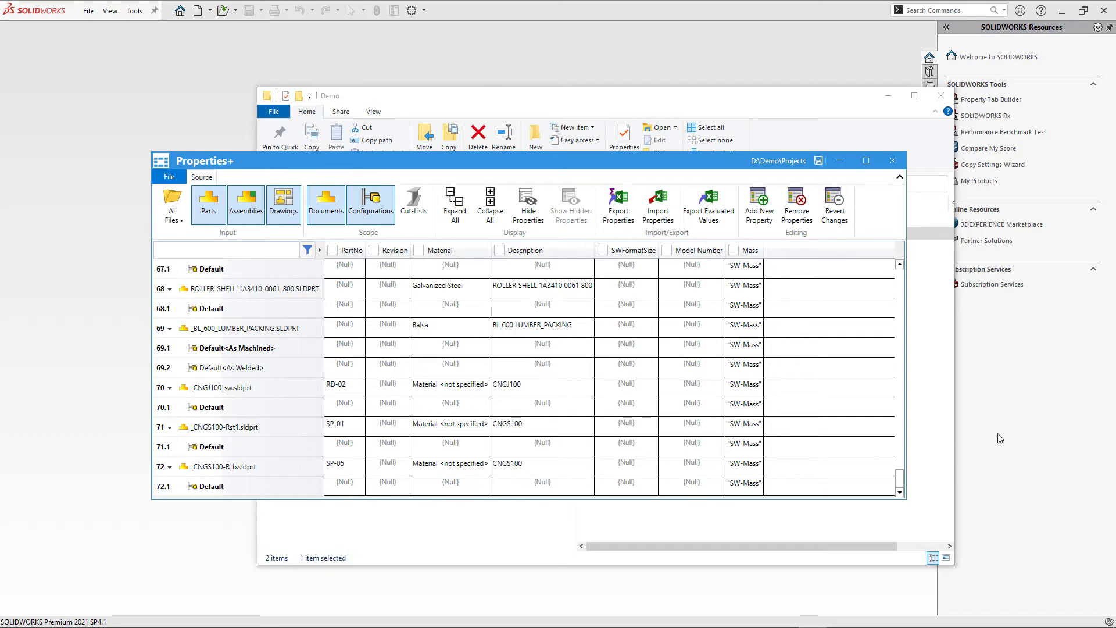
{"action": "left_click_drag", "start_coordinate": [900, 476], "coordinate": [916, 264]}
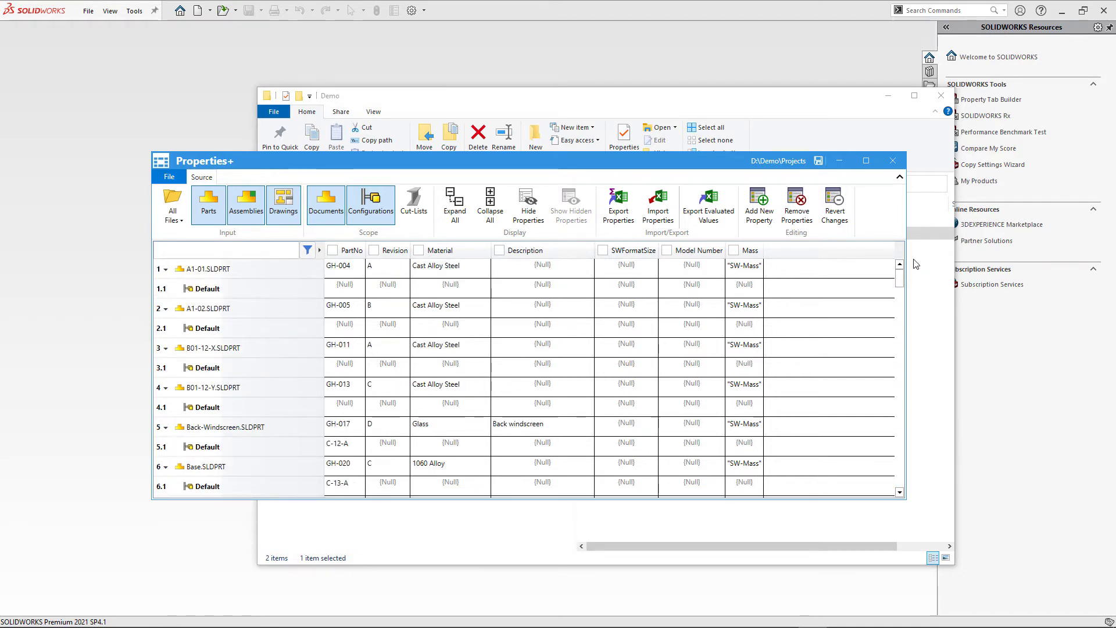
Include cut-lists in the scope and collapse all files.
{"action": "left_click", "coordinate": [422, 212]}
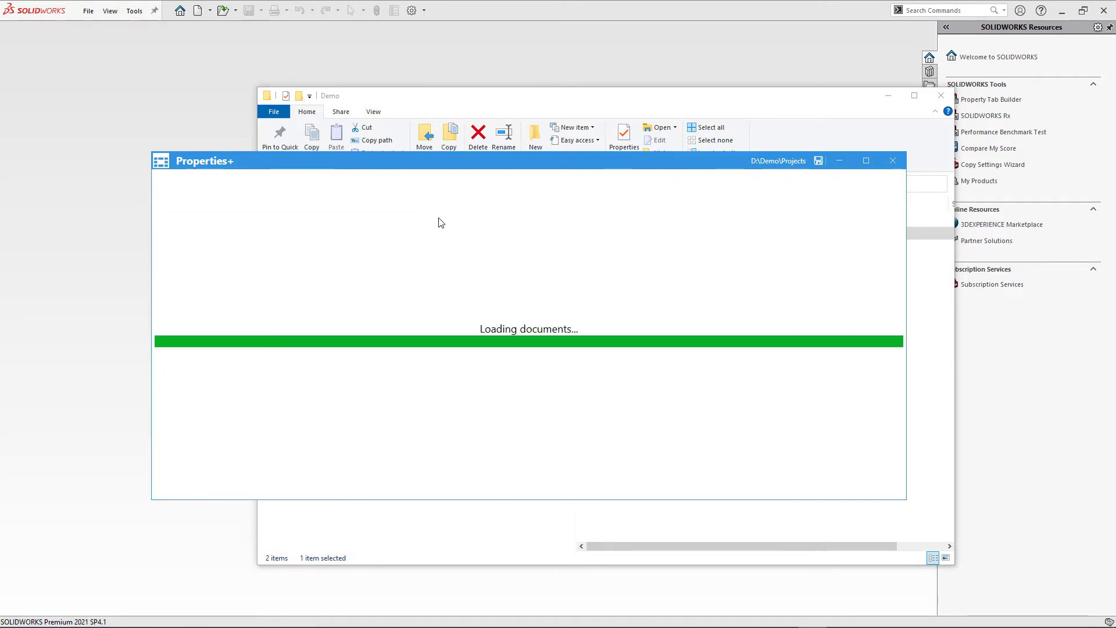
{"action": "left_click", "coordinate": [480, 215]}
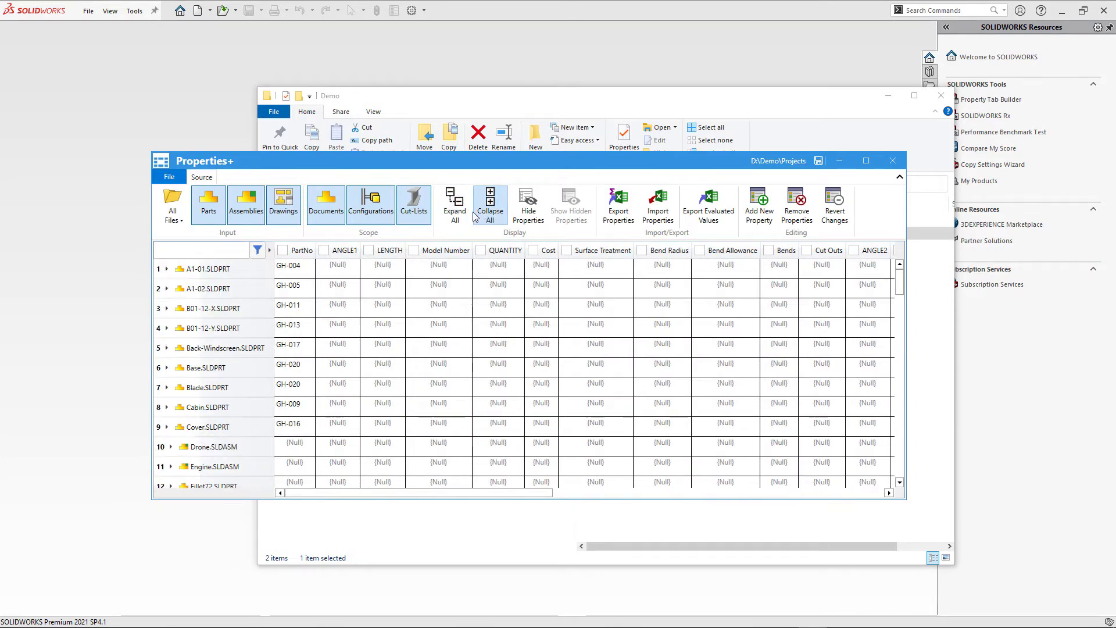
Expand the Default configuration of BL_600_PRODUCT.SLDPRT and examine the properties of Cut-List-Item1, including its QUANTITY expression.
{"action": "scroll", "coordinate": [347, 312], "scroll_direction": "down", "scroll_amount": 3}
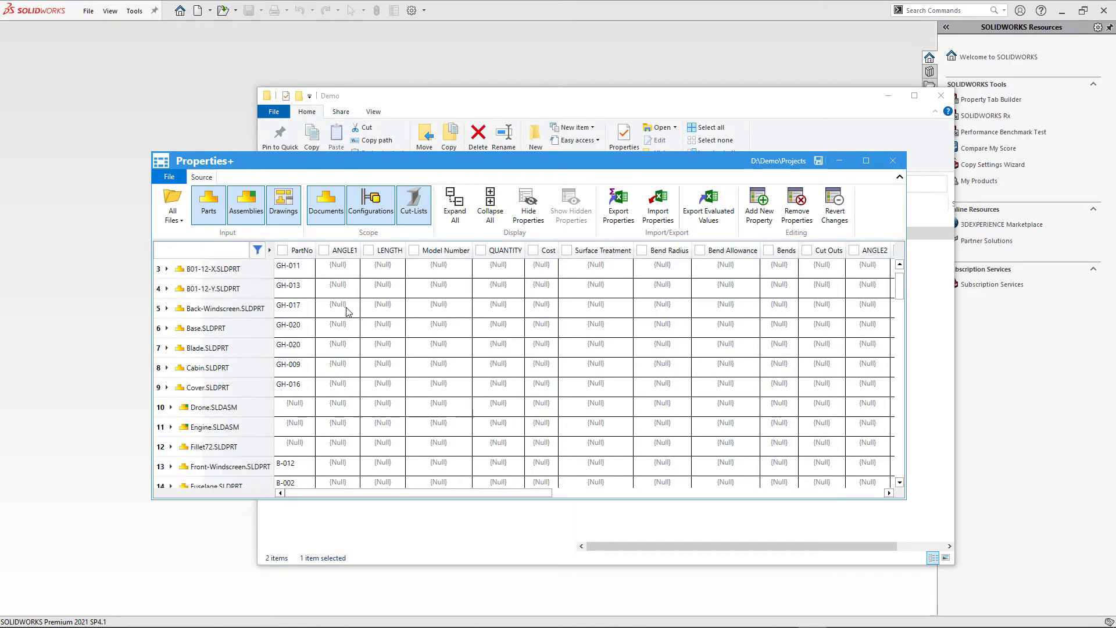
{"action": "scroll", "coordinate": [347, 312], "scroll_direction": "down", "scroll_amount": 5}
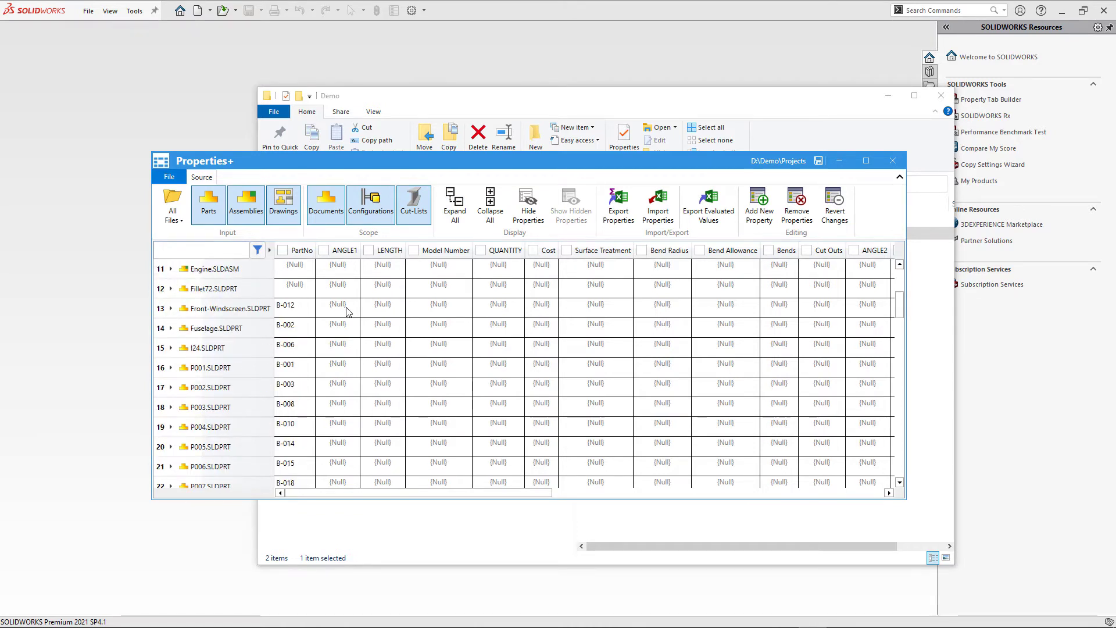
{"action": "scroll", "coordinate": [347, 312], "scroll_direction": "down", "scroll_amount": 6}
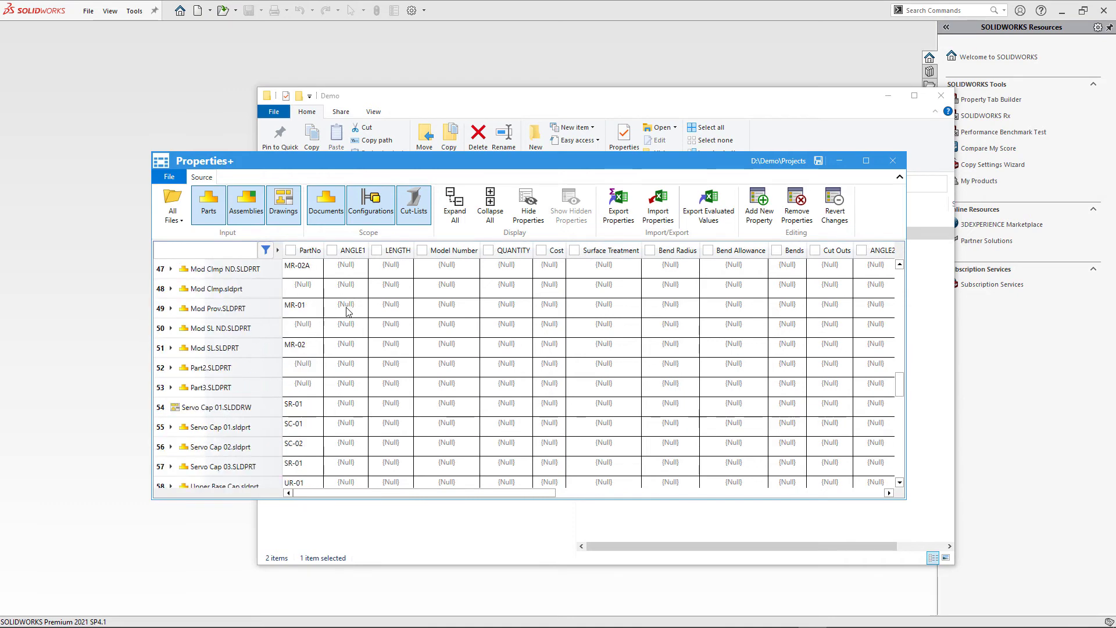
{"action": "scroll", "coordinate": [347, 312], "scroll_direction": "down", "scroll_amount": 5}
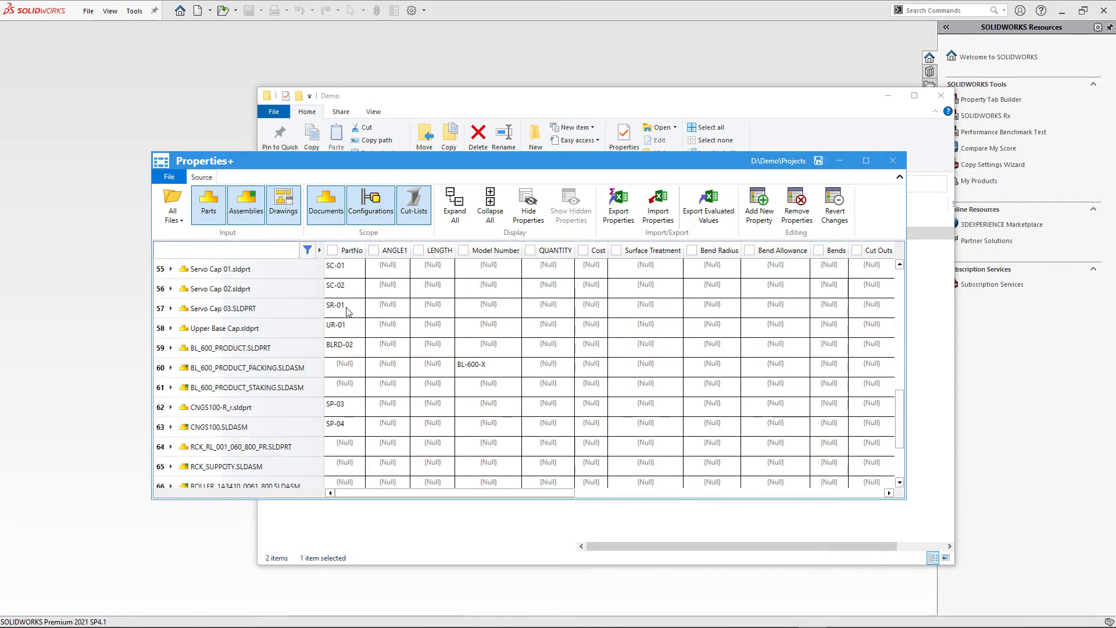
{"action": "left_click", "coordinate": [170, 348]}
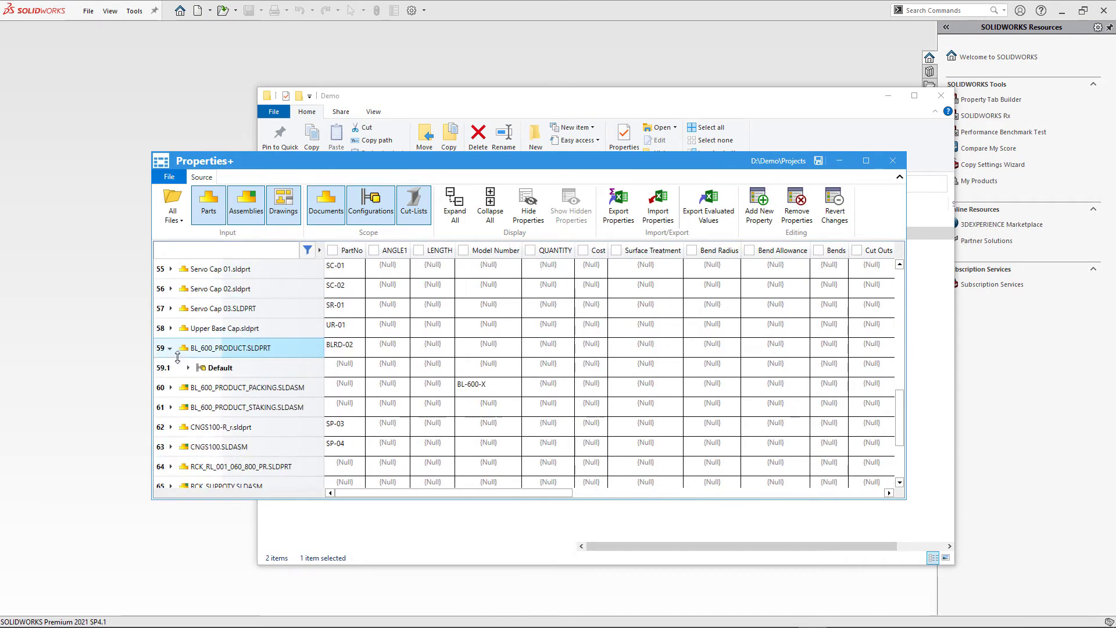
{"action": "left_click", "coordinate": [180, 365]}
{"action": "left_click", "coordinate": [188, 367]}
{"action": "left_click", "coordinate": [239, 387]}
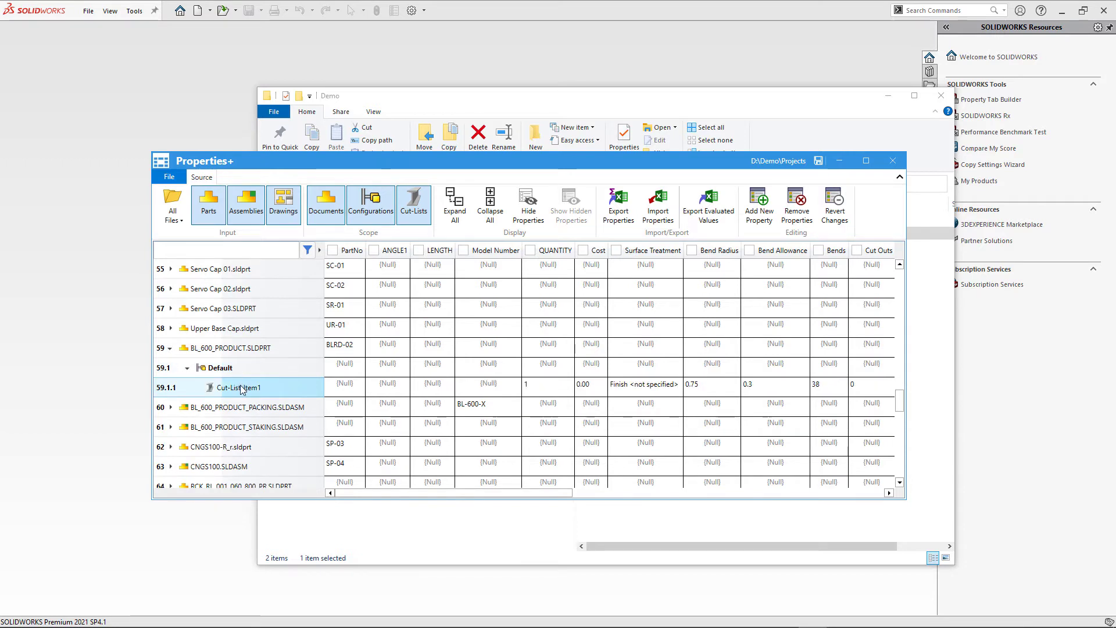
{"action": "left_click", "coordinate": [555, 386]}
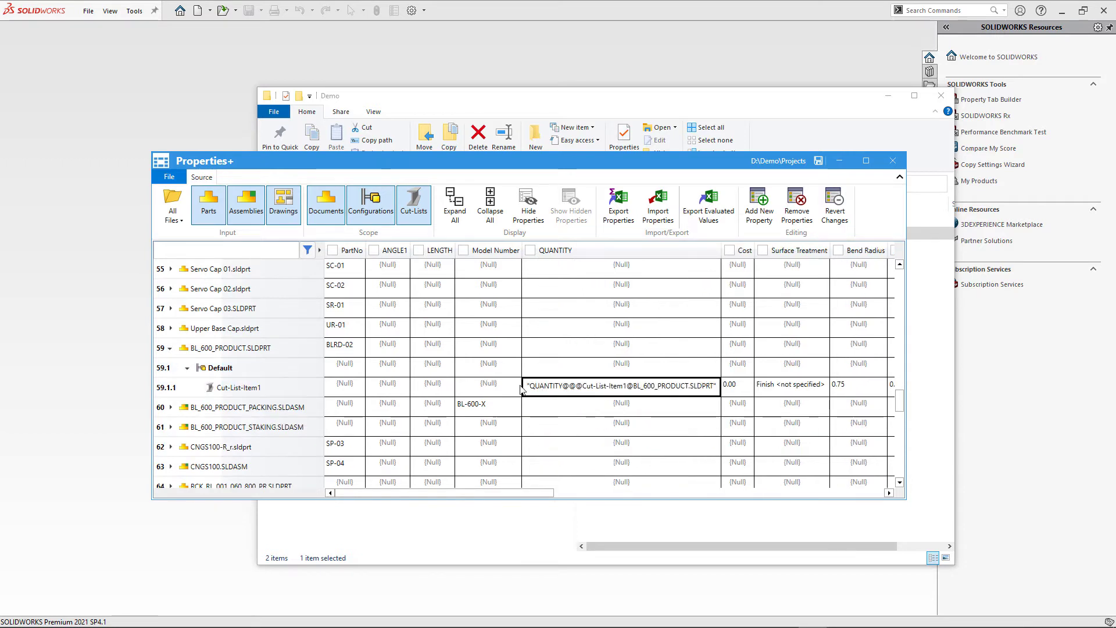
{"action": "left_click", "coordinate": [502, 385]}
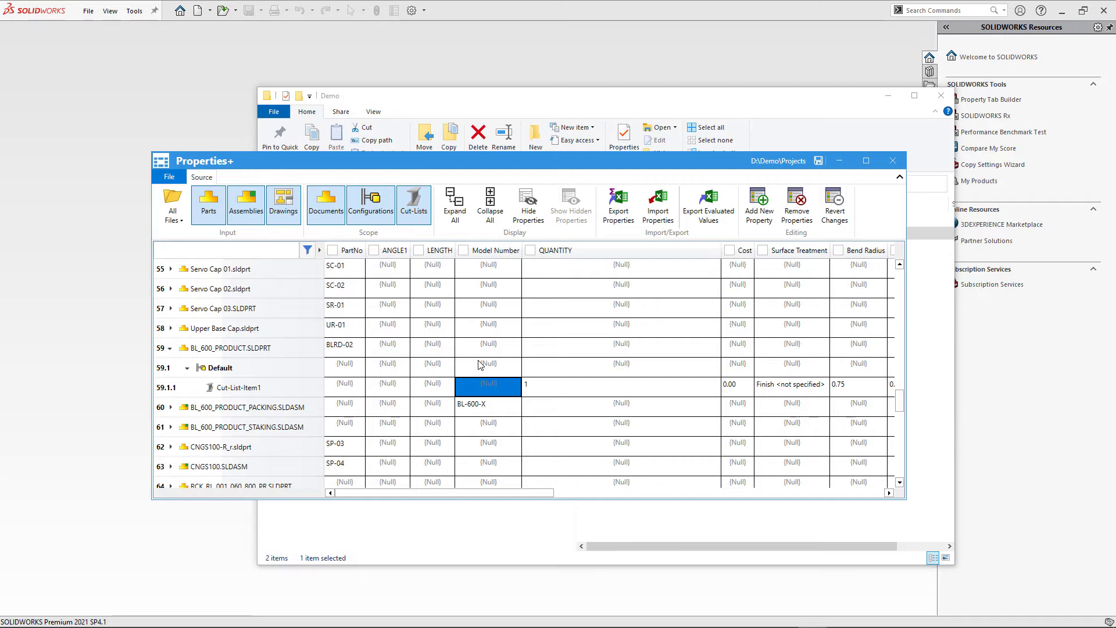
Add a new property called Product Code to the property table.
{"action": "left_click", "coordinate": [755, 210]}
{"action": "type", "text": "Product No"}
{"action": "key", "text": "Return"}
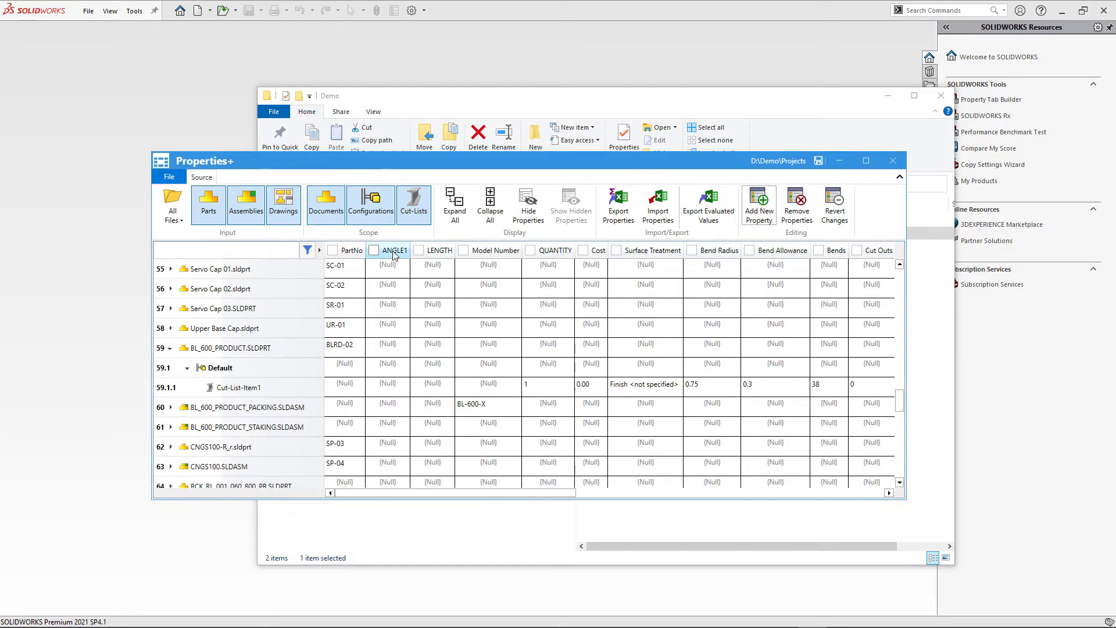
Hide the ANGLE1, LENGTH, Model Number, QUANTITY, Cost, Surface Treatment, Bend Radius, Bend Allowance and Bends properties, briefly showing them again in between.
{"action": "left_click", "coordinate": [394, 250]}
{"action": "left_click", "coordinate": [435, 251]}
{"action": "left_click", "coordinate": [463, 251]}
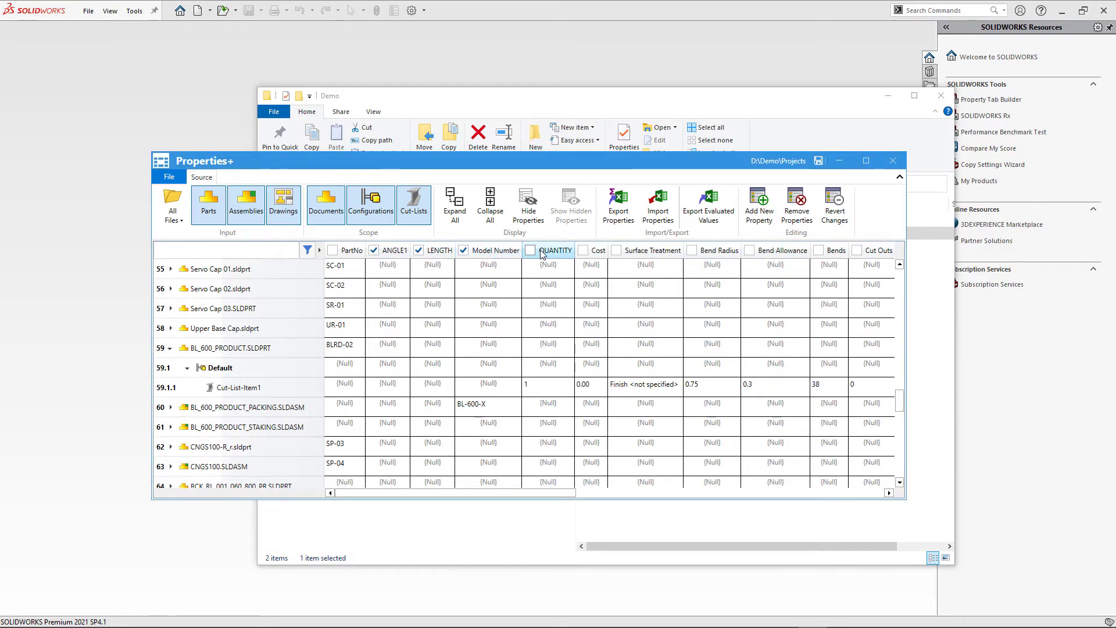
{"action": "left_click", "coordinate": [530, 250]}
{"action": "left_click", "coordinate": [582, 250]}
{"action": "left_click", "coordinate": [616, 251]}
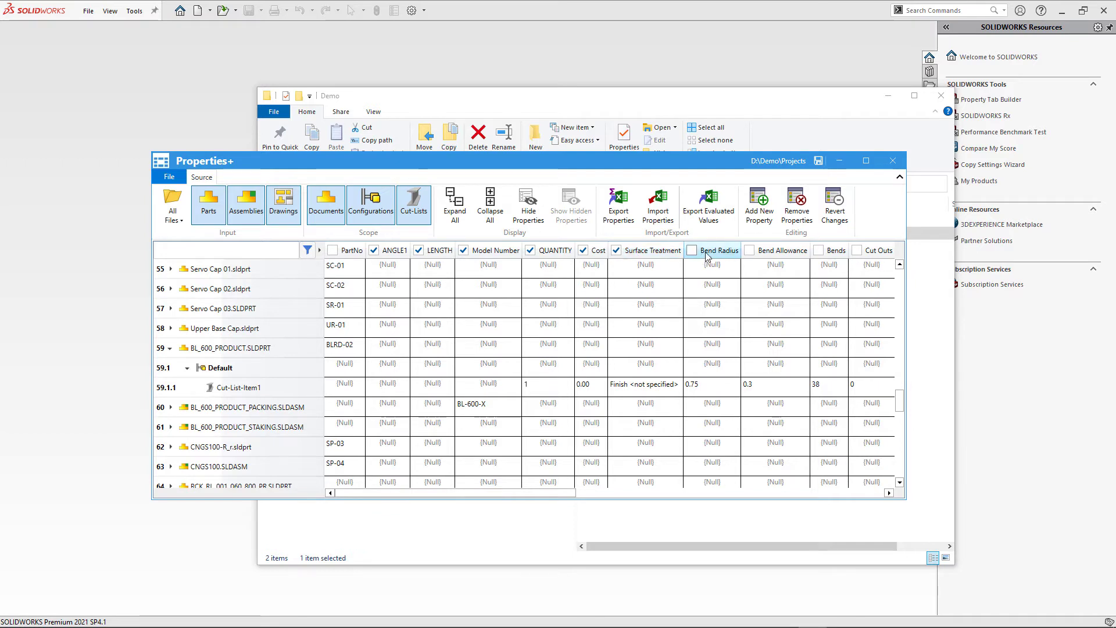
{"action": "left_click", "coordinate": [691, 250]}
{"action": "left_click", "coordinate": [749, 250]}
{"action": "left_click", "coordinate": [819, 250]}
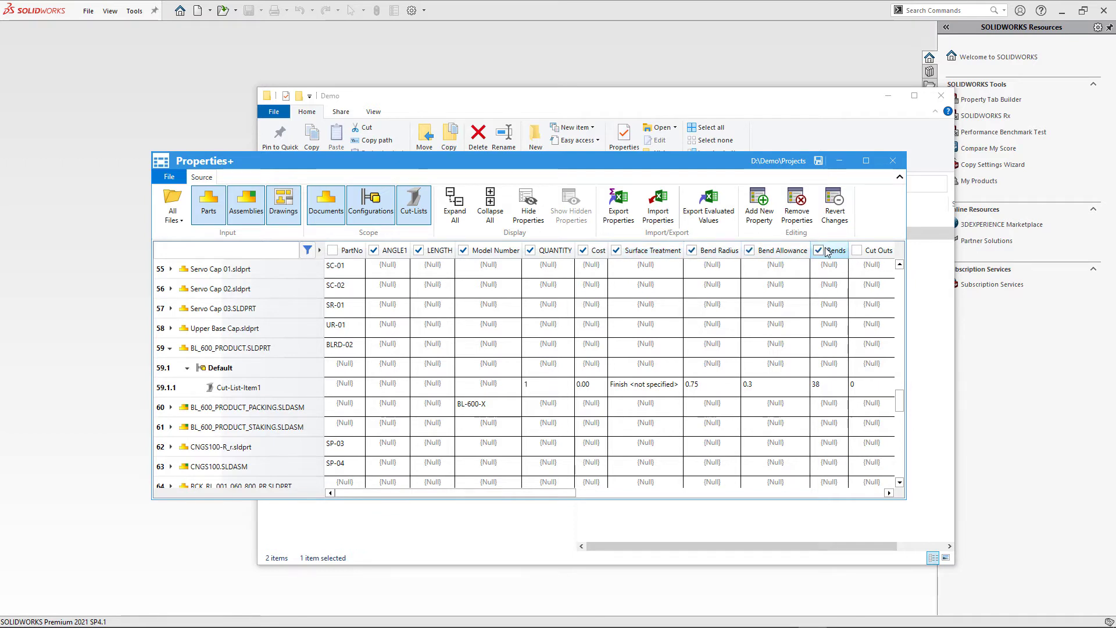
{"action": "left_click", "coordinate": [528, 214]}
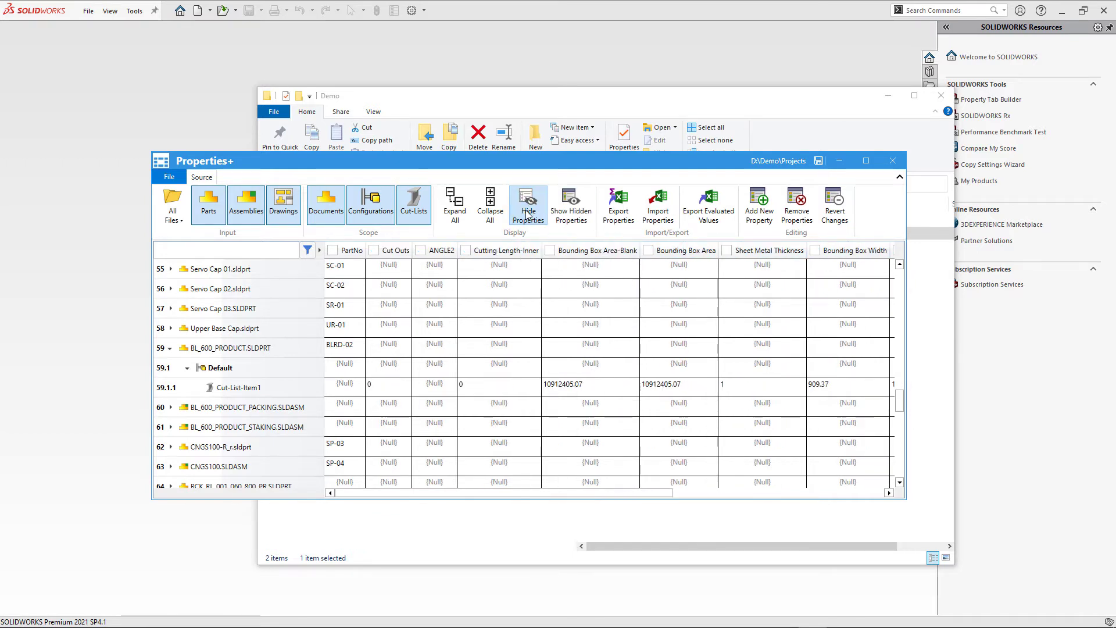
{"action": "left_click", "coordinate": [577, 220]}
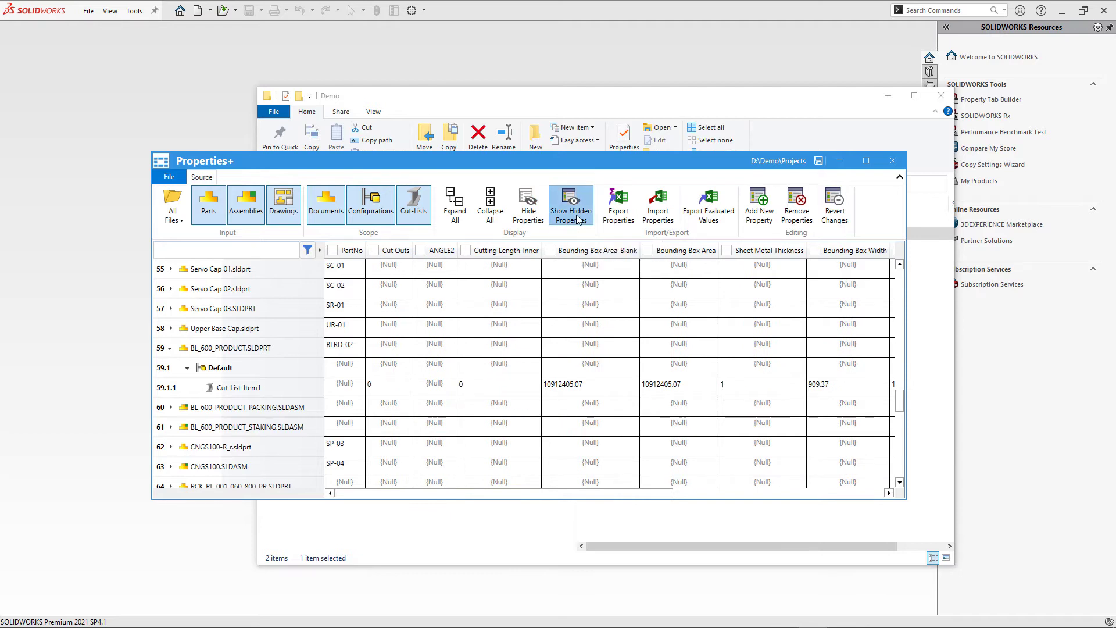
{"action": "left_click", "coordinate": [526, 216]}
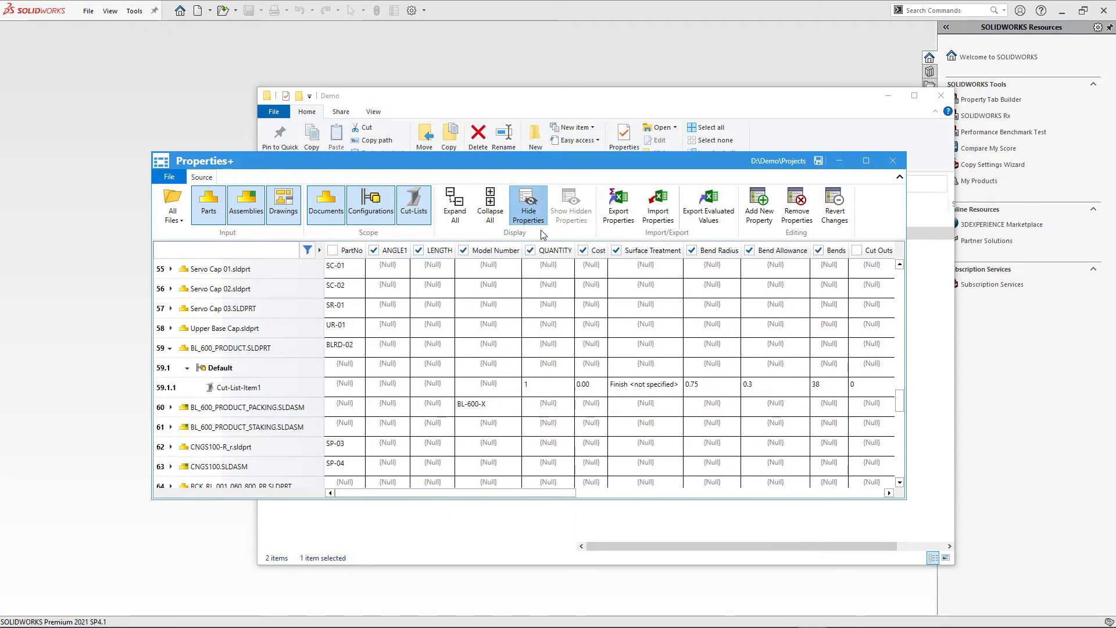
Hide the Cut Outs, ANGLE2, Cutting Length-Inner, Bounding Box Area, Sheet Metal Thickness and Bounding Box Width properties.
{"action": "left_click", "coordinate": [395, 253]}
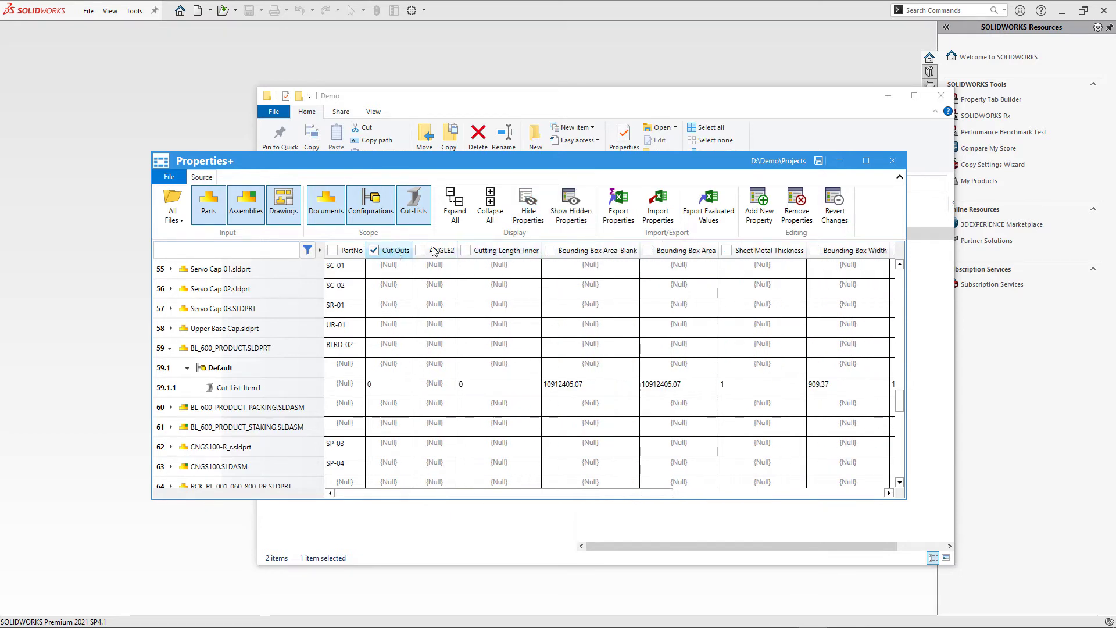
{"action": "left_click", "coordinate": [436, 251]}
{"action": "left_click", "coordinate": [492, 251]}
{"action": "left_click", "coordinate": [686, 251]}
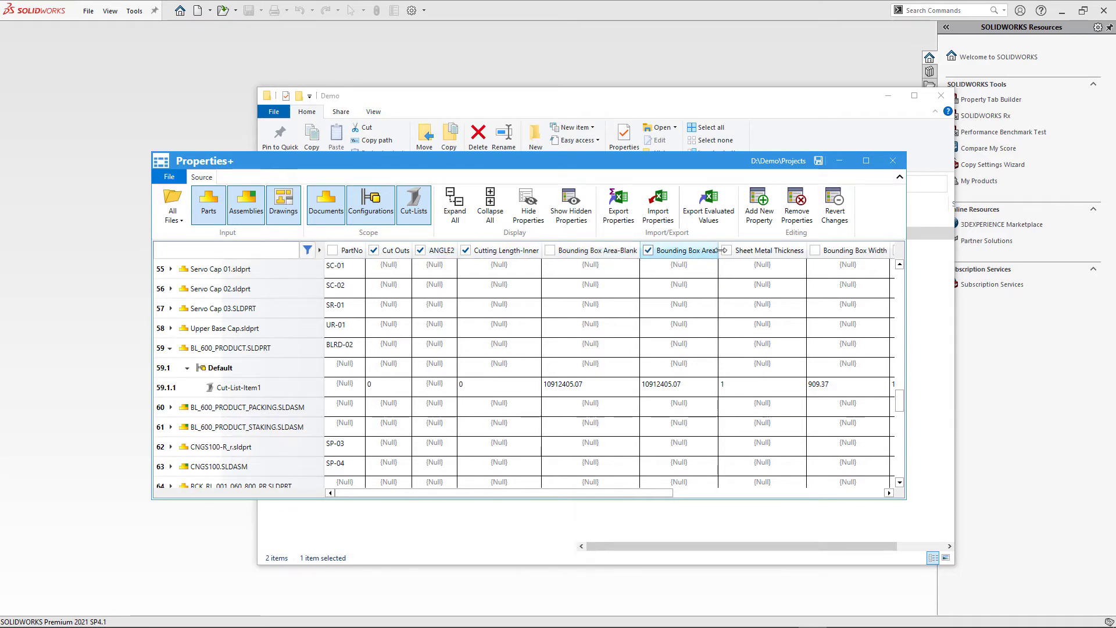
{"action": "left_click", "coordinate": [767, 251]}
{"action": "left_click", "coordinate": [850, 251]}
{"action": "left_click", "coordinate": [530, 203]}
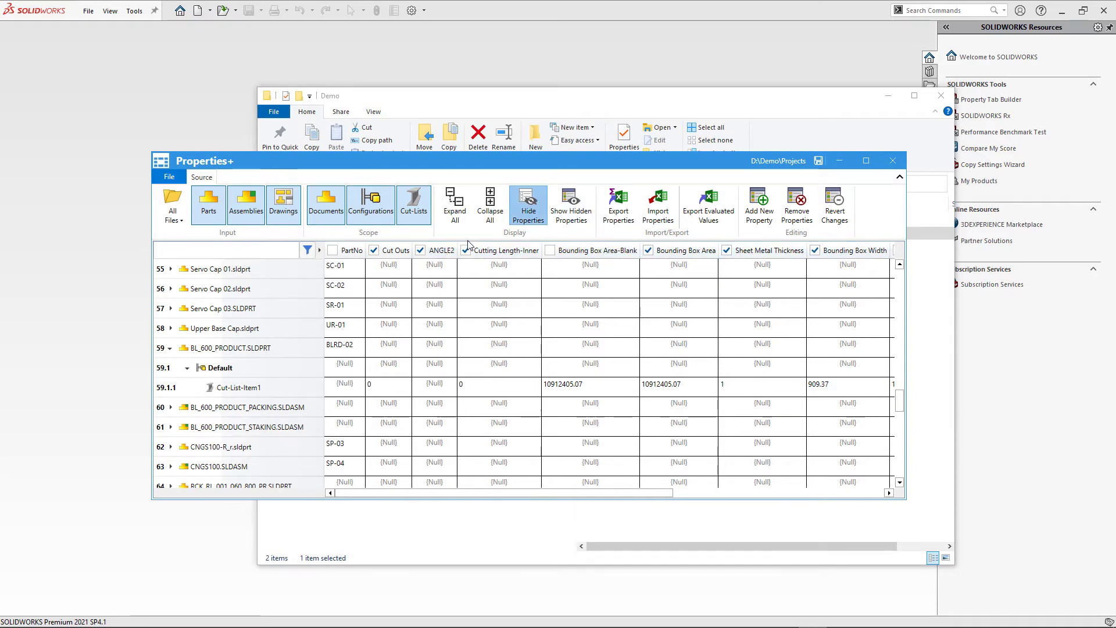
Hide the Bounding Box Area-Blank, Bounding Box Length, Revision, Material, Description and SWFormatSize properties.
{"action": "left_click", "coordinate": [433, 251]}
{"action": "left_click", "coordinate": [516, 254]}
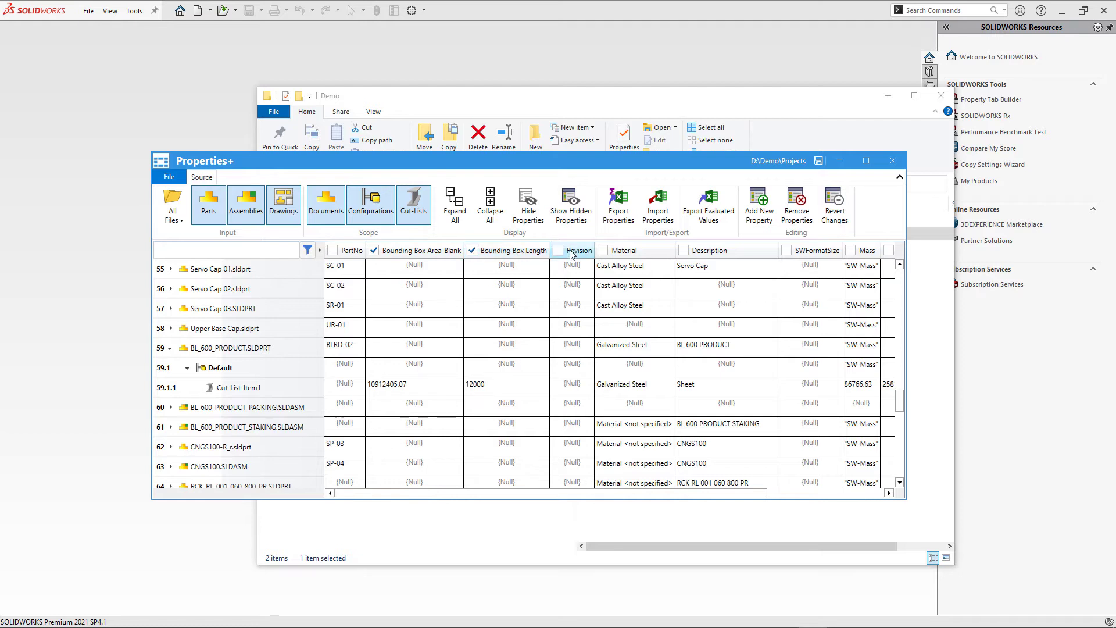
{"action": "left_click", "coordinate": [574, 253]}
{"action": "left_click", "coordinate": [632, 253]}
{"action": "left_click", "coordinate": [721, 254]}
{"action": "left_click", "coordinate": [797, 254]}
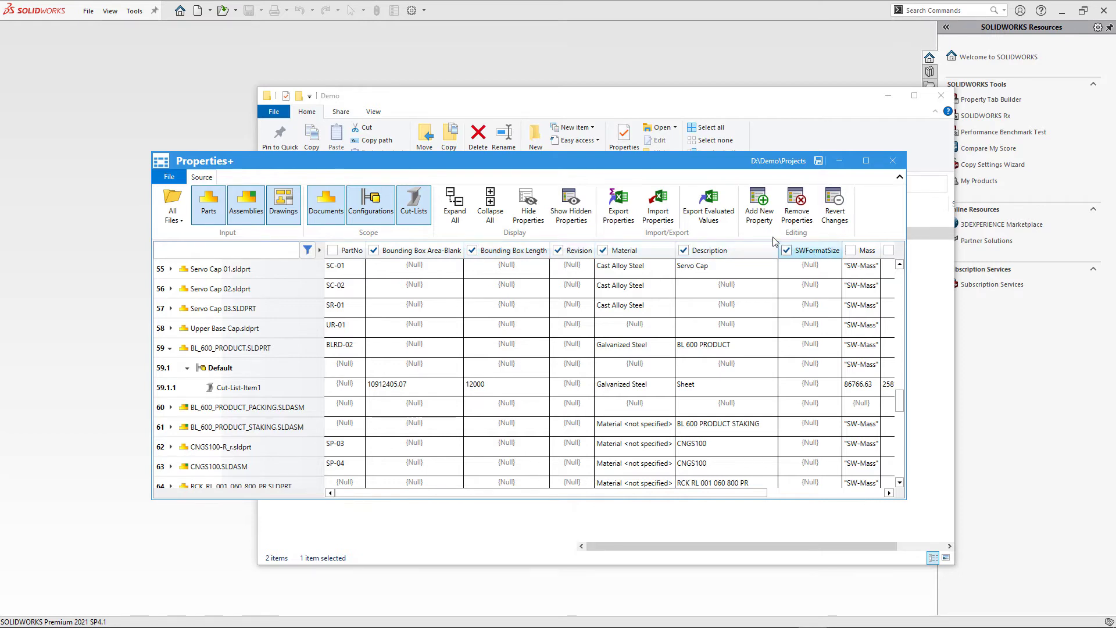
{"action": "left_click", "coordinate": [526, 210]}
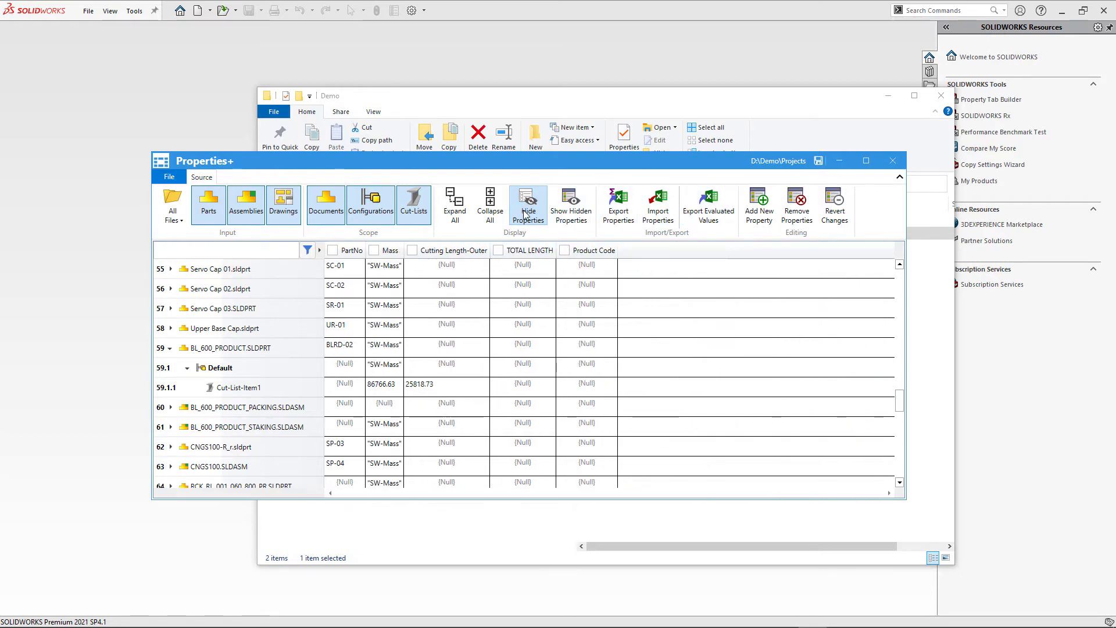
Hide the Mass, Cutting Length-Outer and TOTAL LENGTH properties.
{"action": "left_click", "coordinate": [374, 251]}
{"action": "left_click", "coordinate": [456, 251]}
{"action": "left_click", "coordinate": [511, 252]}
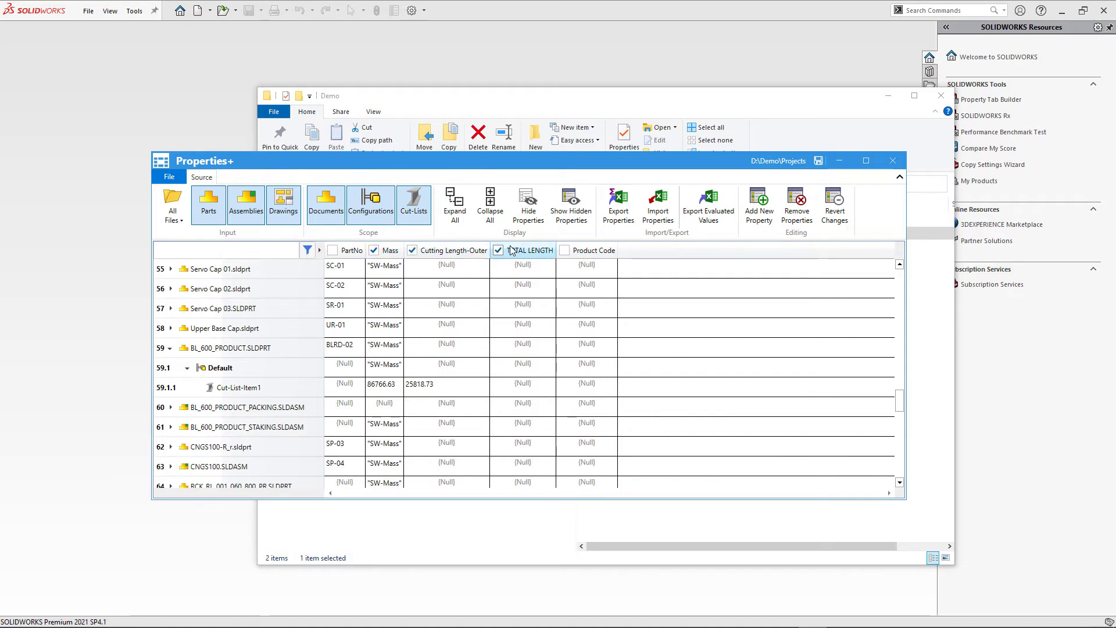
{"action": "left_click", "coordinate": [528, 212]}
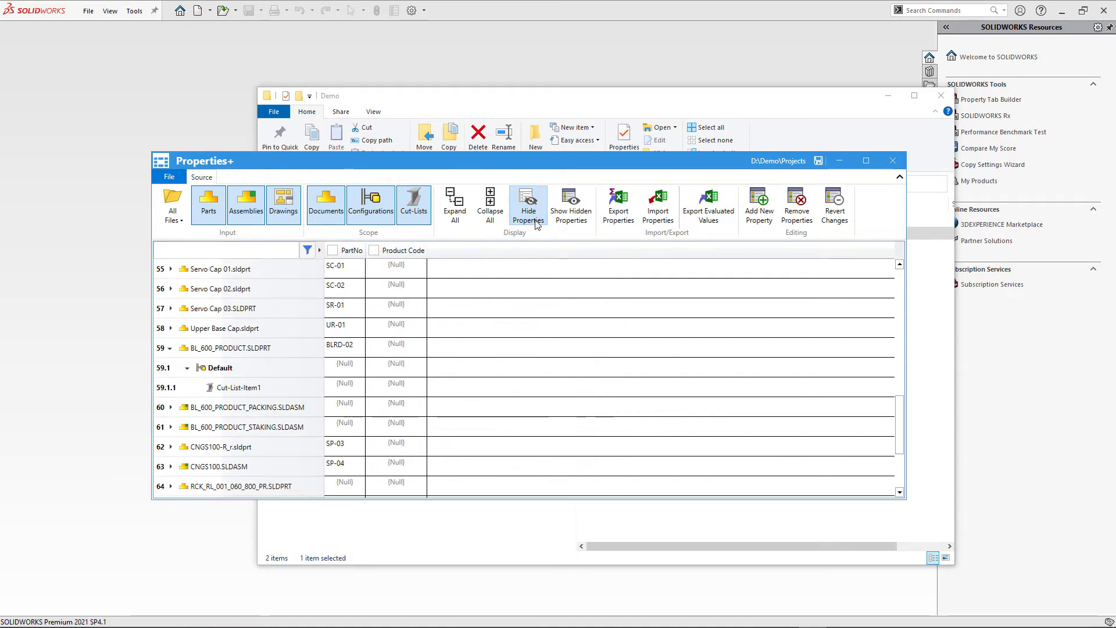
Expand all files in the property table down to their configurations and cut-list items.
{"action": "left_click", "coordinate": [455, 205]}
{"action": "scroll", "coordinate": [442, 311], "scroll_direction": "down", "scroll_amount": 8}
{"action": "scroll", "coordinate": [442, 312], "scroll_direction": "down", "scroll_amount": 3}
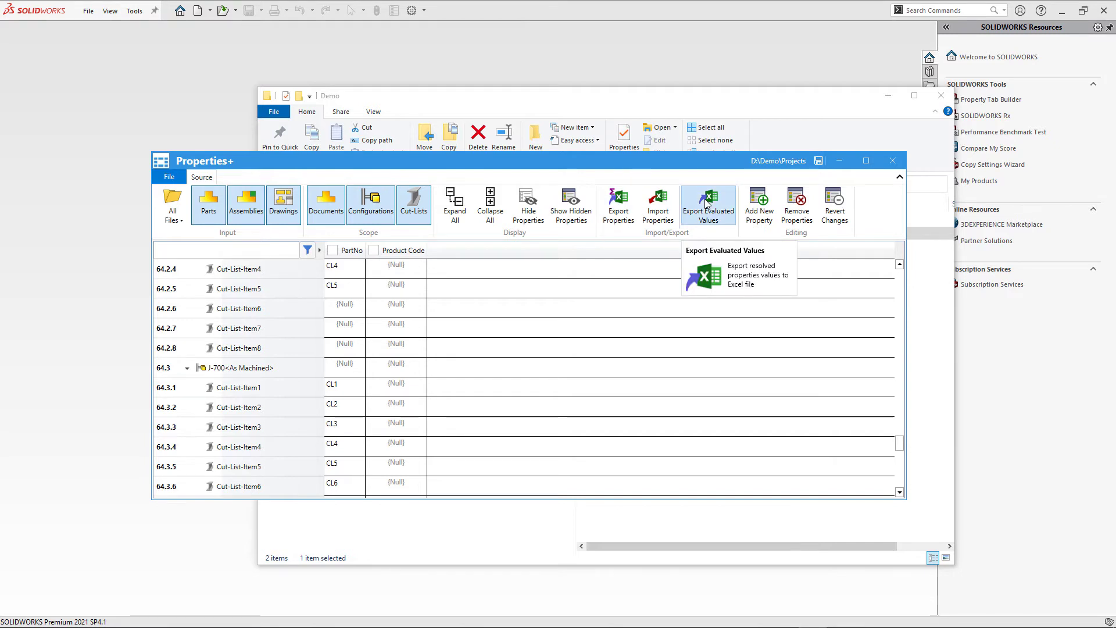
Export the unevaluated properties to an Excel file named prps in the Projects folder.
{"action": "left_click", "coordinate": [620, 206]}
{"action": "type", "text": "prps"}
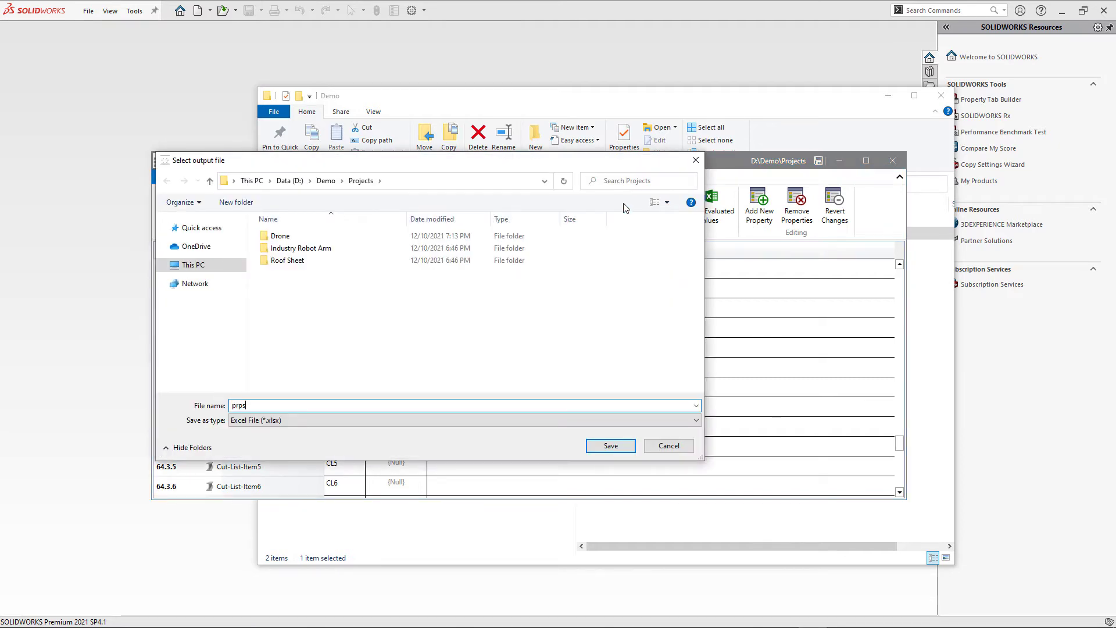
{"action": "key", "text": "Return"}
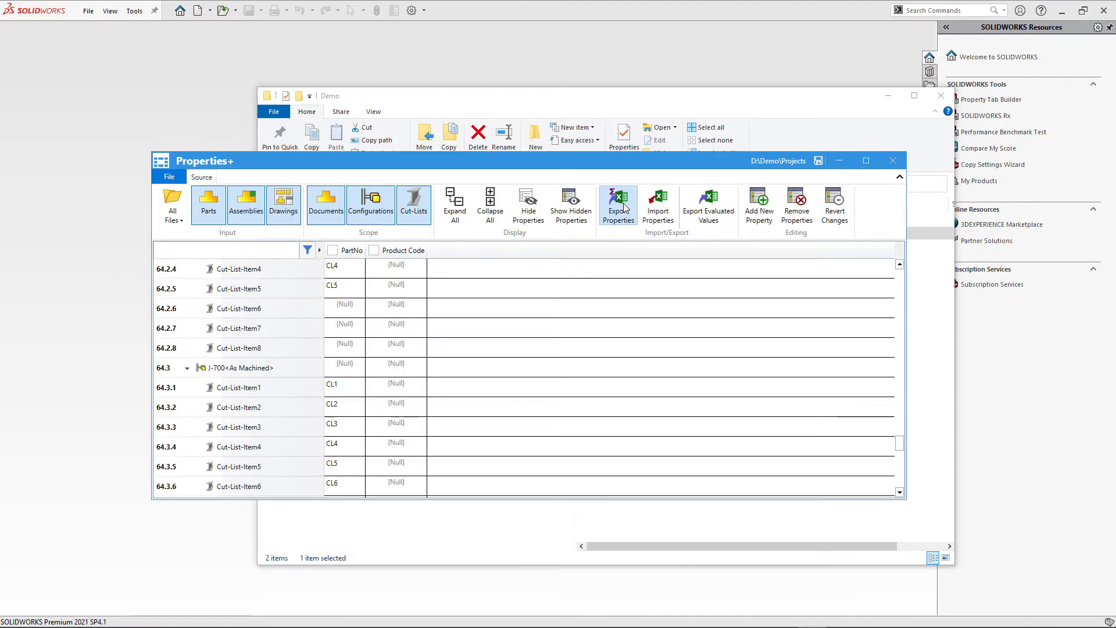
Open prps.xlsx from the Projects folder in Excel and review its document, configuration and cut-list rows.
{"action": "left_click", "coordinate": [604, 110]}
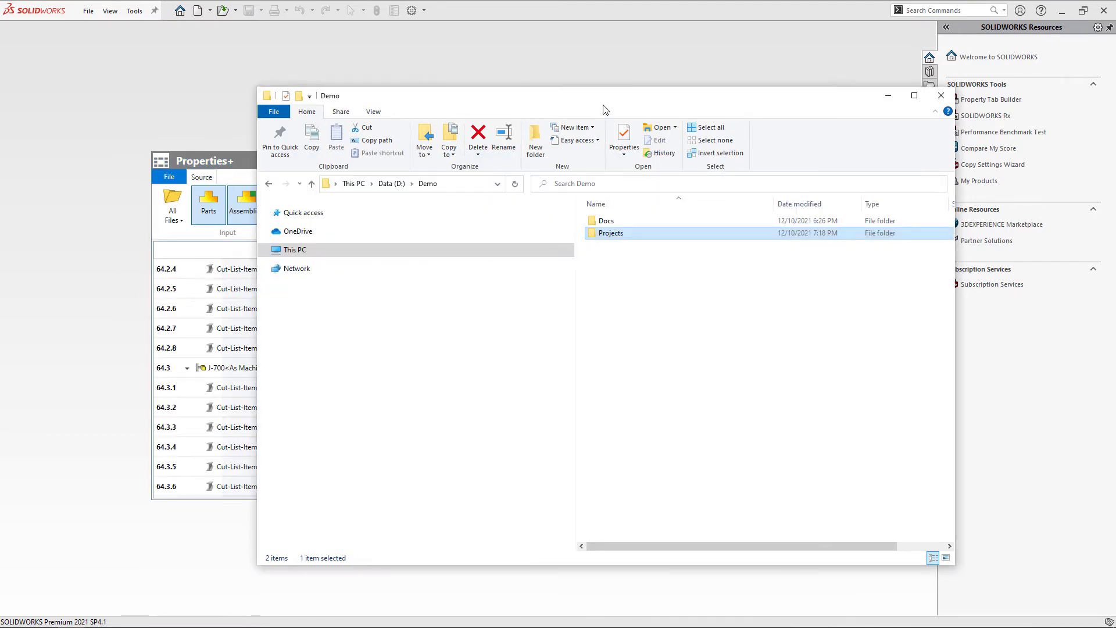
{"action": "double_click", "coordinate": [610, 233]}
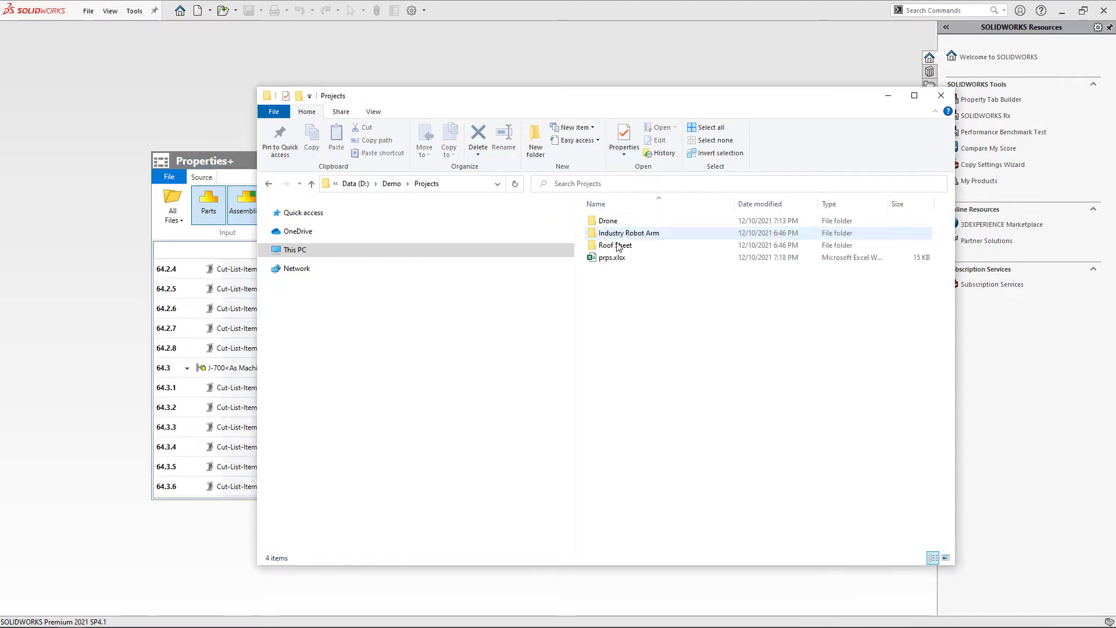
{"action": "left_click", "coordinate": [617, 257]}
{"action": "double_click", "coordinate": [618, 258]}
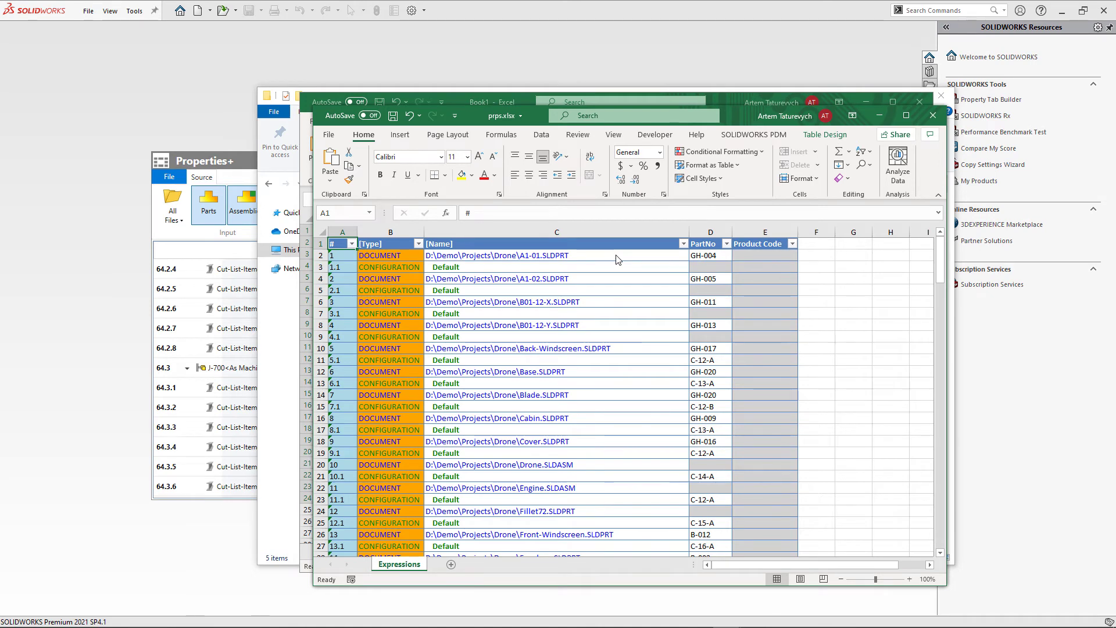
{"action": "scroll", "coordinate": [617, 263], "scroll_direction": "down", "scroll_amount": 2}
{"action": "scroll", "coordinate": [617, 265], "scroll_direction": "down", "scroll_amount": 19}
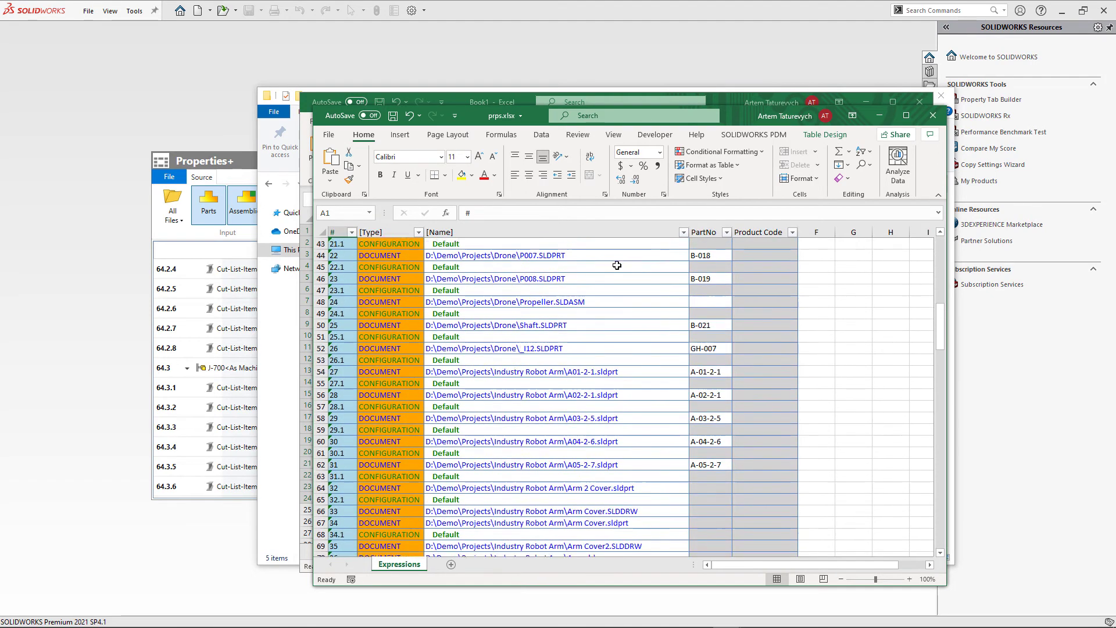
{"action": "scroll", "coordinate": [617, 266], "scroll_direction": "down", "scroll_amount": 15}
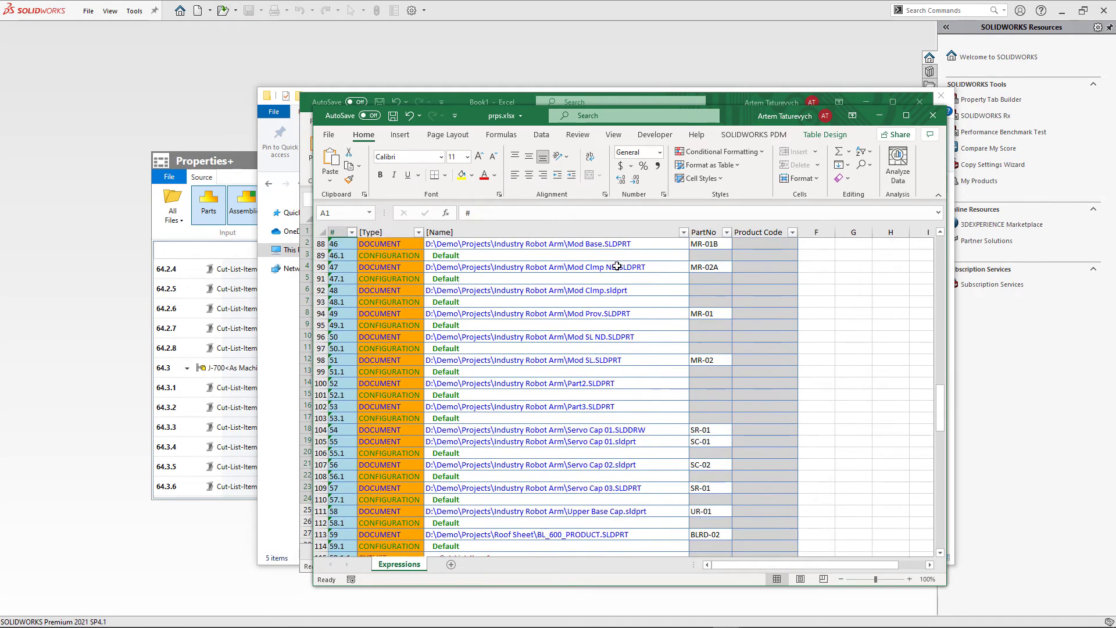
{"action": "scroll", "coordinate": [617, 267], "scroll_direction": "down", "scroll_amount": 3}
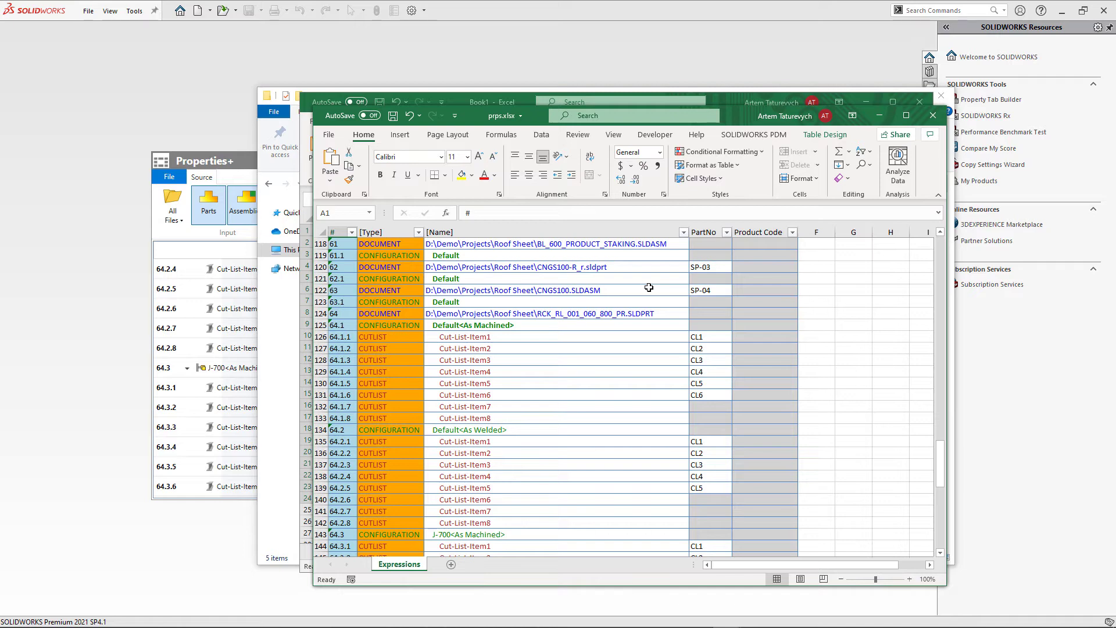
{"action": "left_click", "coordinate": [762, 329]}
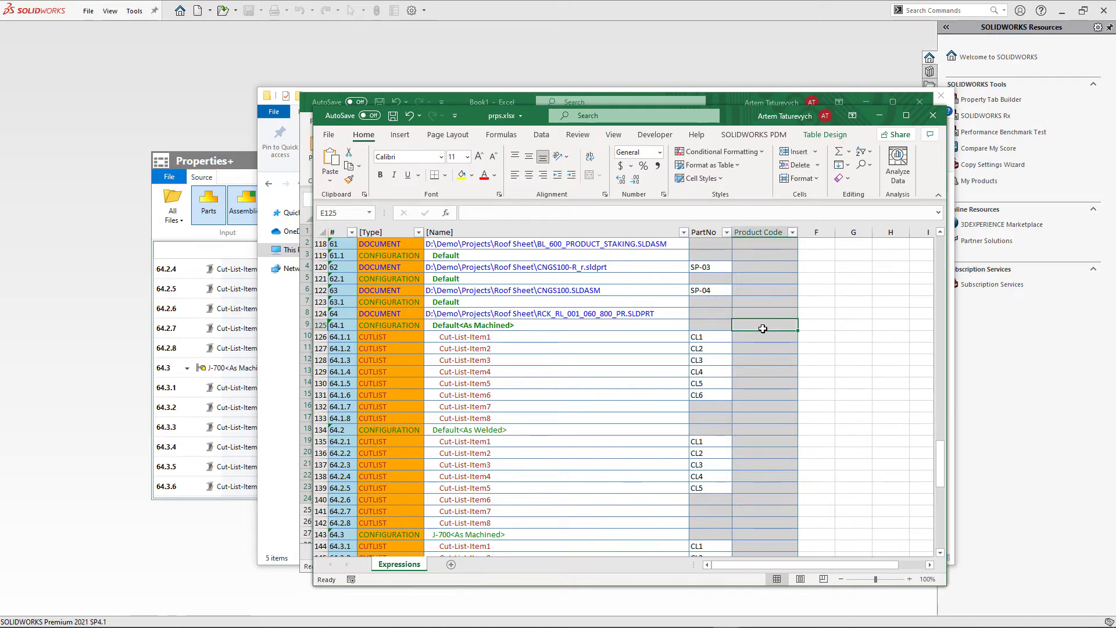
{"action": "left_click", "coordinate": [718, 339]}
Insert a new column between the # and [Type] columns of the exported table.
{"action": "scroll", "coordinate": [394, 267], "scroll_direction": "up", "scroll_amount": 20}
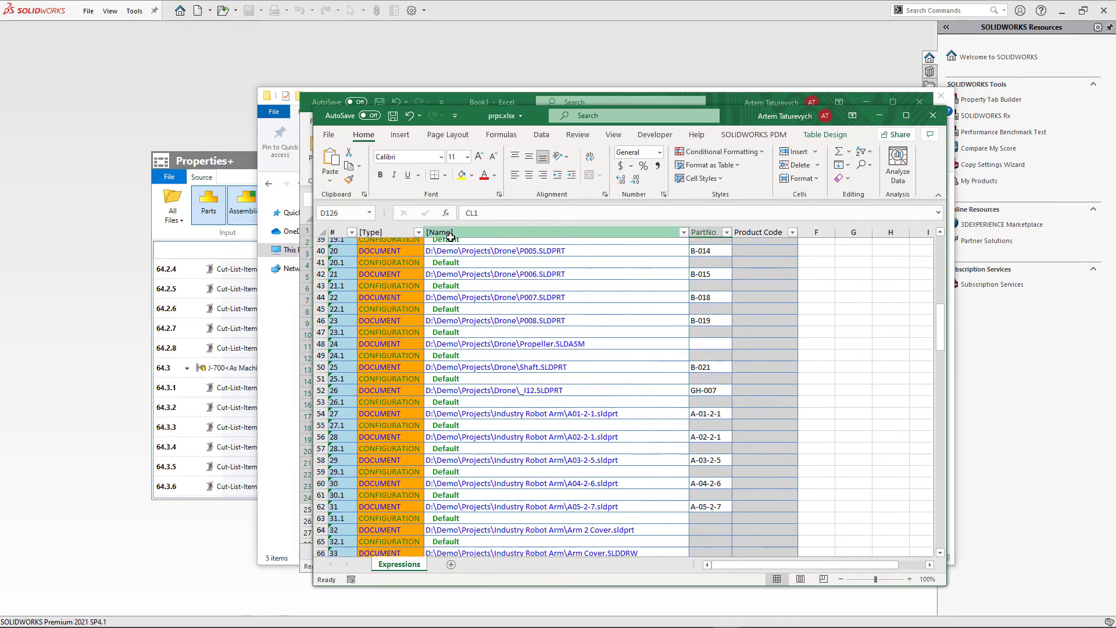
{"action": "right_click", "coordinate": [395, 232]}
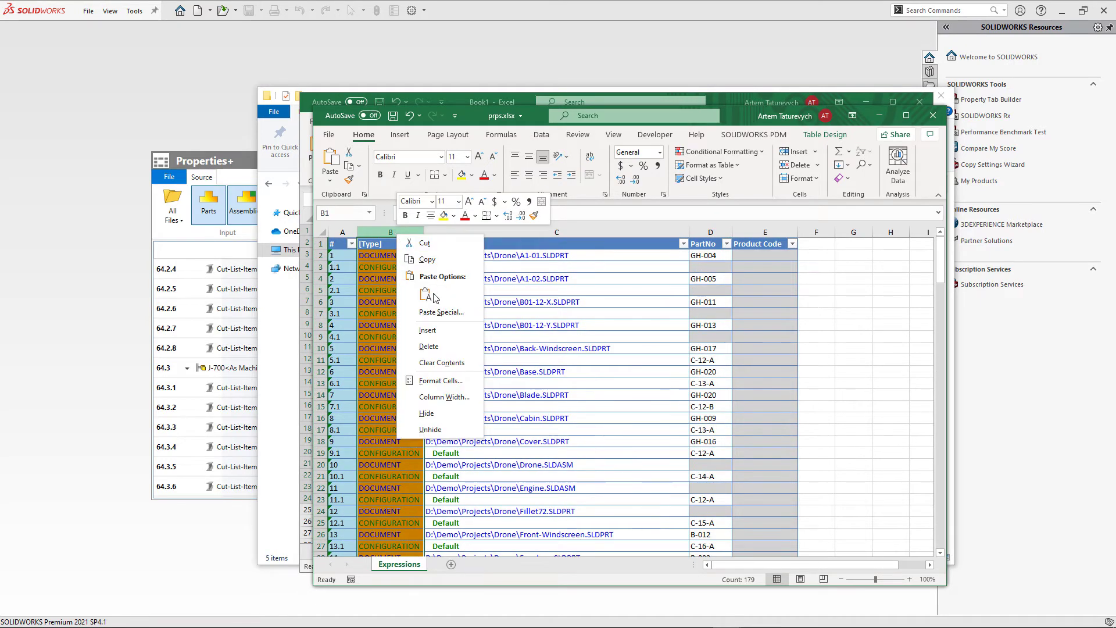
{"action": "left_click", "coordinate": [429, 330]}
Number all table rows in the new column B by entering 1 and 2 and filling the series down.
{"action": "left_click", "coordinate": [371, 255]}
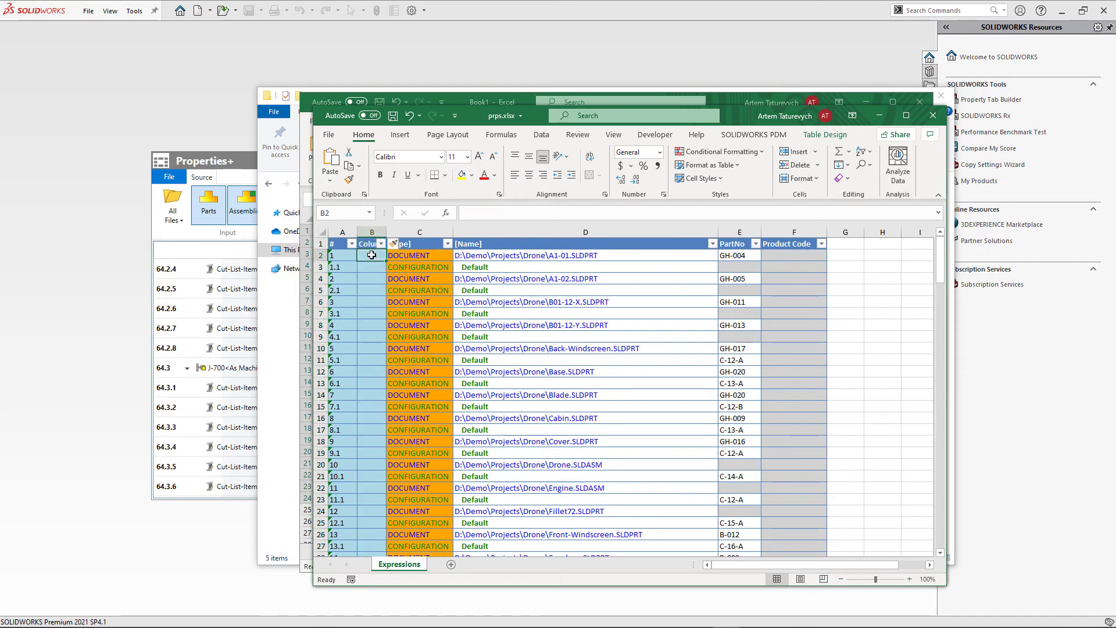
{"action": "type", "text": "1"}
{"action": "key", "text": "Return"}
{"action": "type", "text": "2"}
{"action": "left_click", "coordinate": [371, 255]}
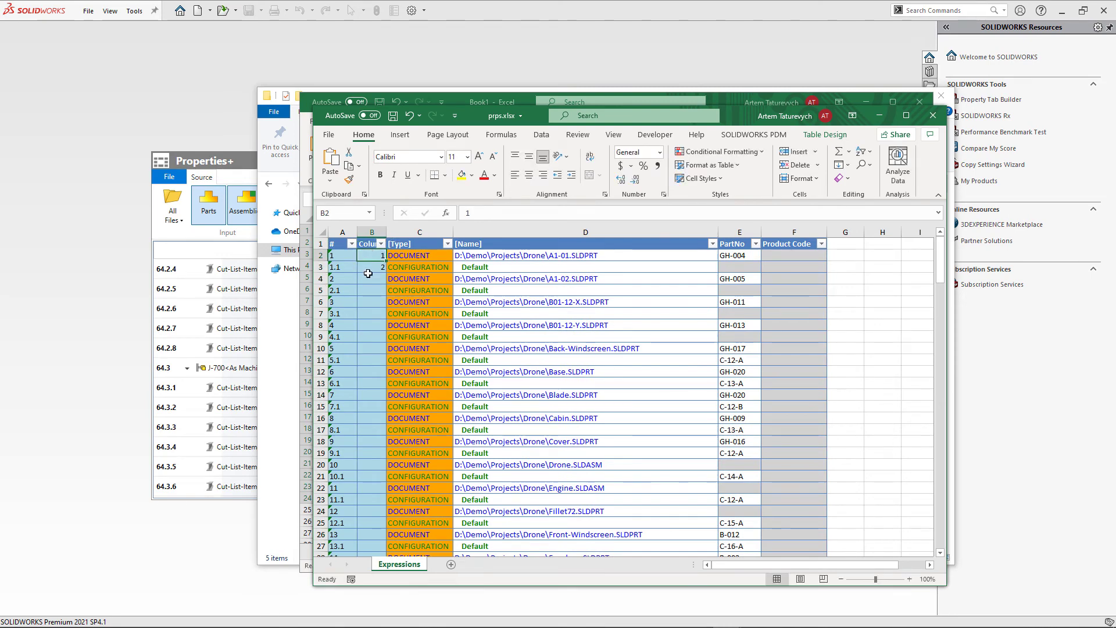
{"action": "left_click_drag", "start_coordinate": [372, 255], "coordinate": [372, 267]}
{"action": "double_click", "coordinate": [386, 273]}
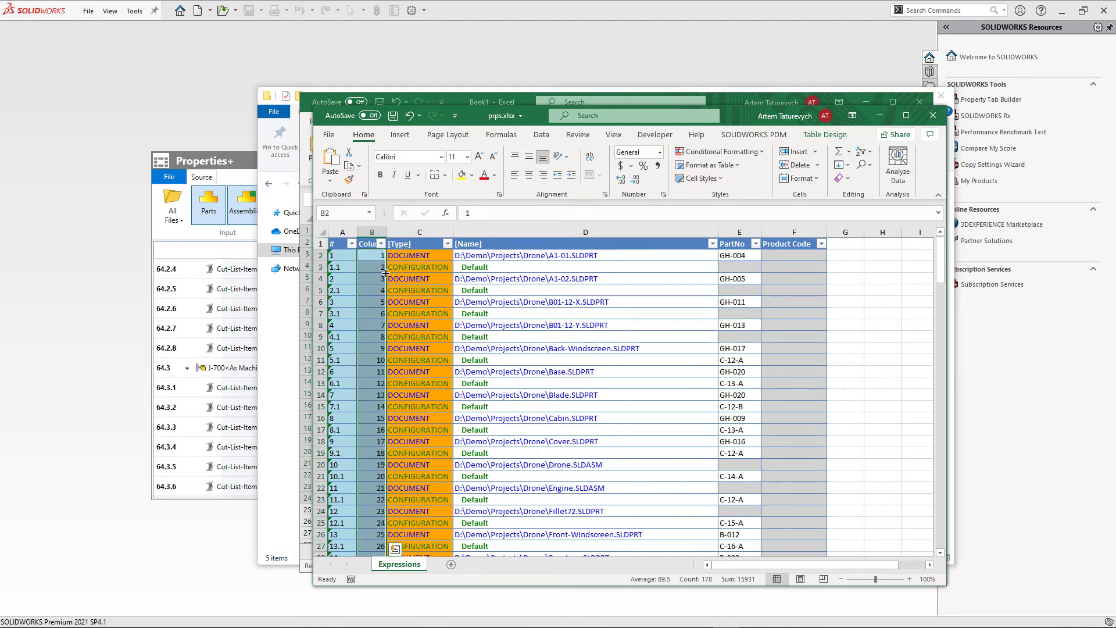
{"action": "scroll", "coordinate": [421, 357], "scroll_direction": "down", "scroll_amount": 20}
{"action": "scroll", "coordinate": [423, 358], "scroll_direction": "up", "scroll_amount": 20}
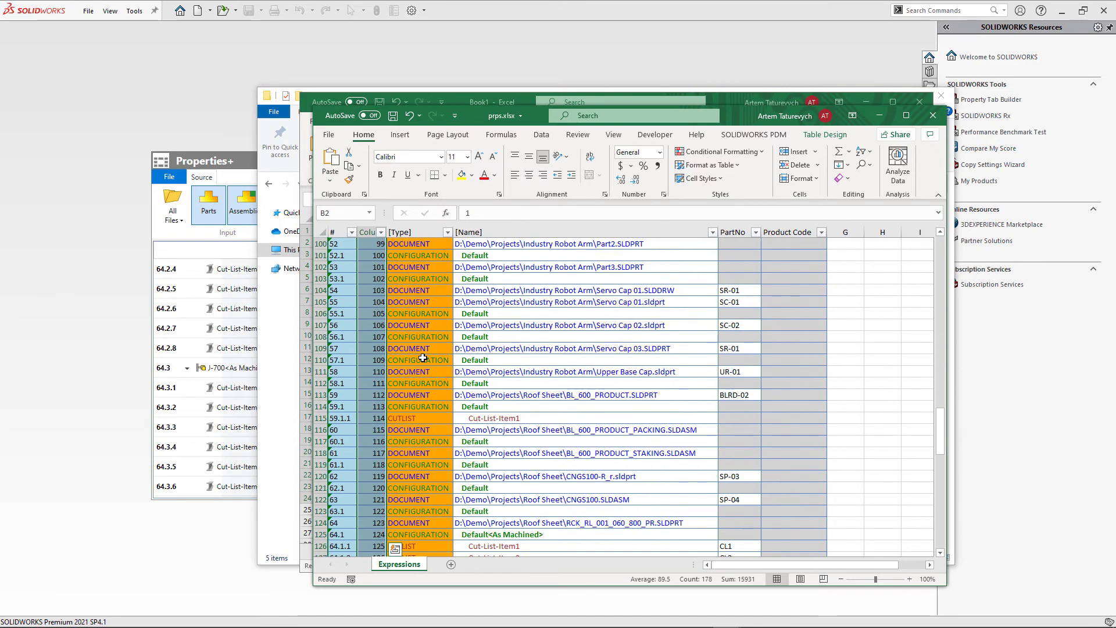
{"action": "scroll", "coordinate": [425, 364], "scroll_direction": "up", "scroll_amount": 7}
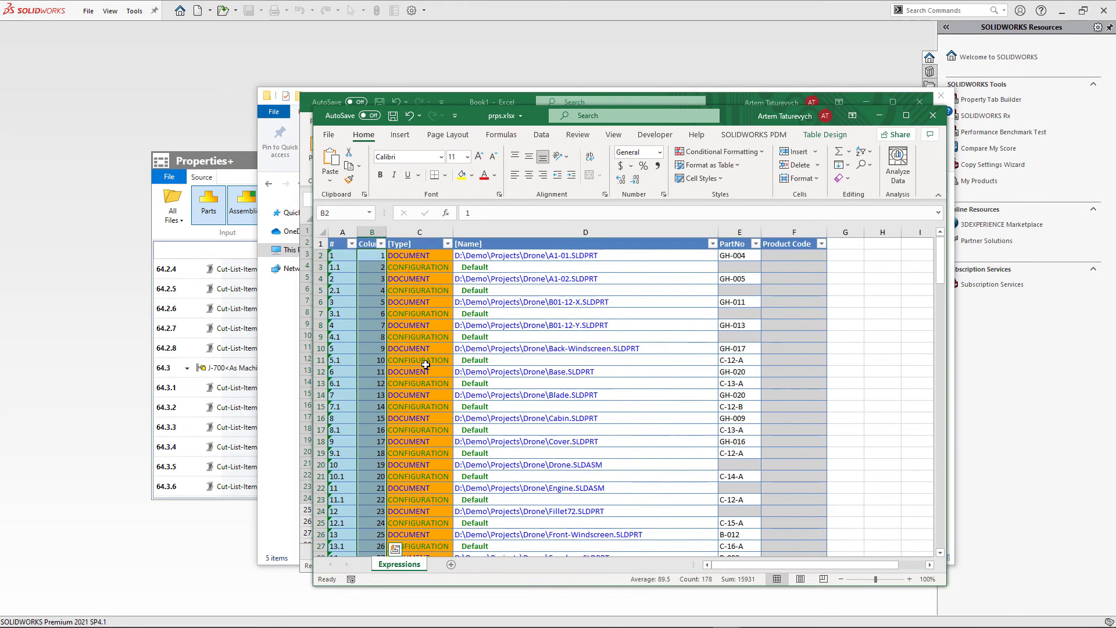
Sort the table by the [Name] column from A to Z.
{"action": "left_click", "coordinate": [591, 256]}
{"action": "left_click", "coordinate": [712, 244]}
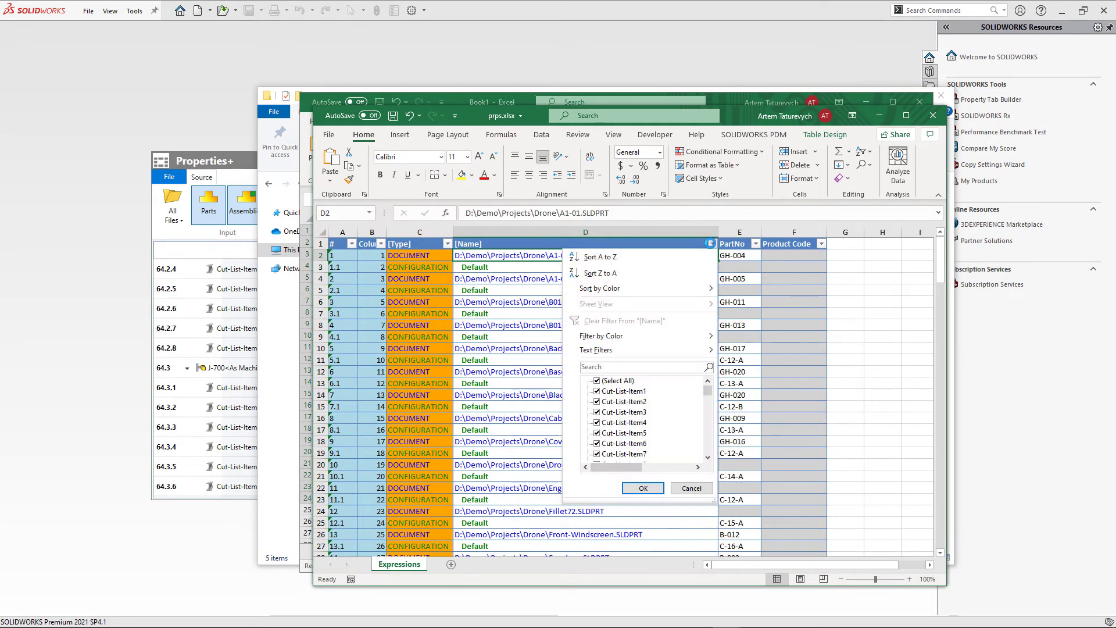
{"action": "left_click", "coordinate": [606, 259]}
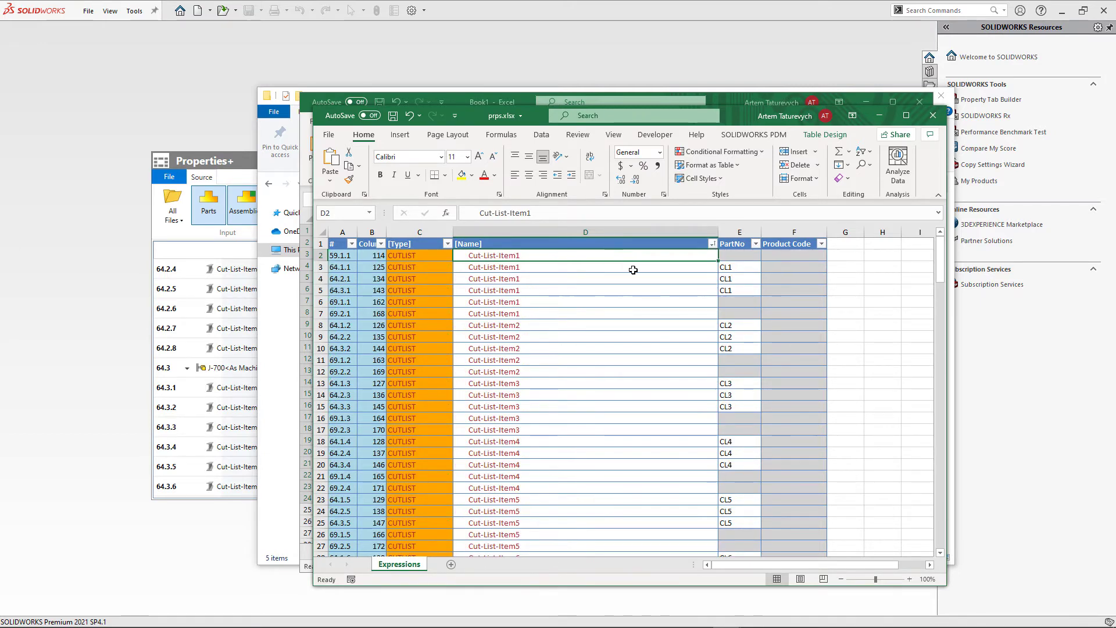
{"action": "scroll", "coordinate": [793, 352], "scroll_direction": "down", "scroll_amount": 6}
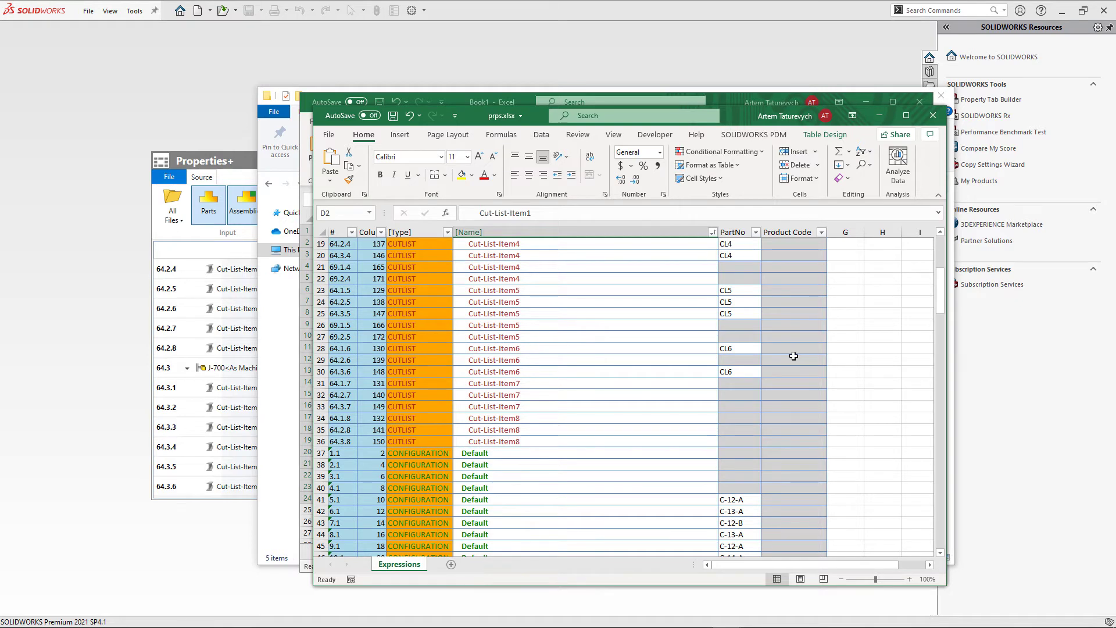
{"action": "scroll", "coordinate": [788, 396], "scroll_direction": "down", "scroll_amount": 2}
{"action": "left_click", "coordinate": [783, 430]}
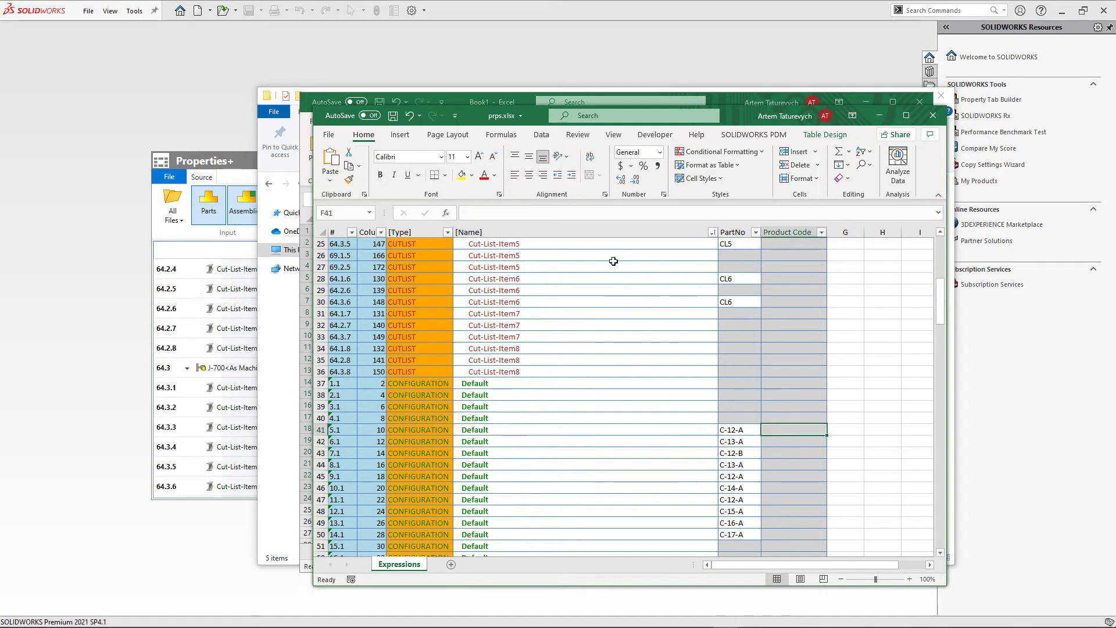
{"action": "left_click", "coordinate": [510, 213]}
{"action": "type", "text": "=le"}
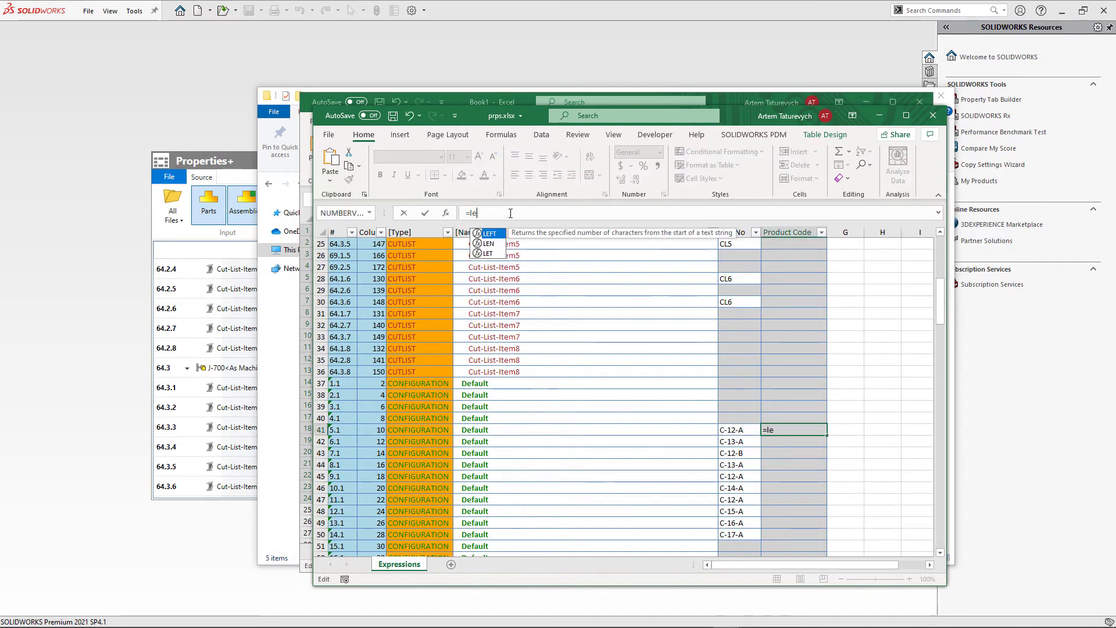
{"action": "type", "text": "ft ("}
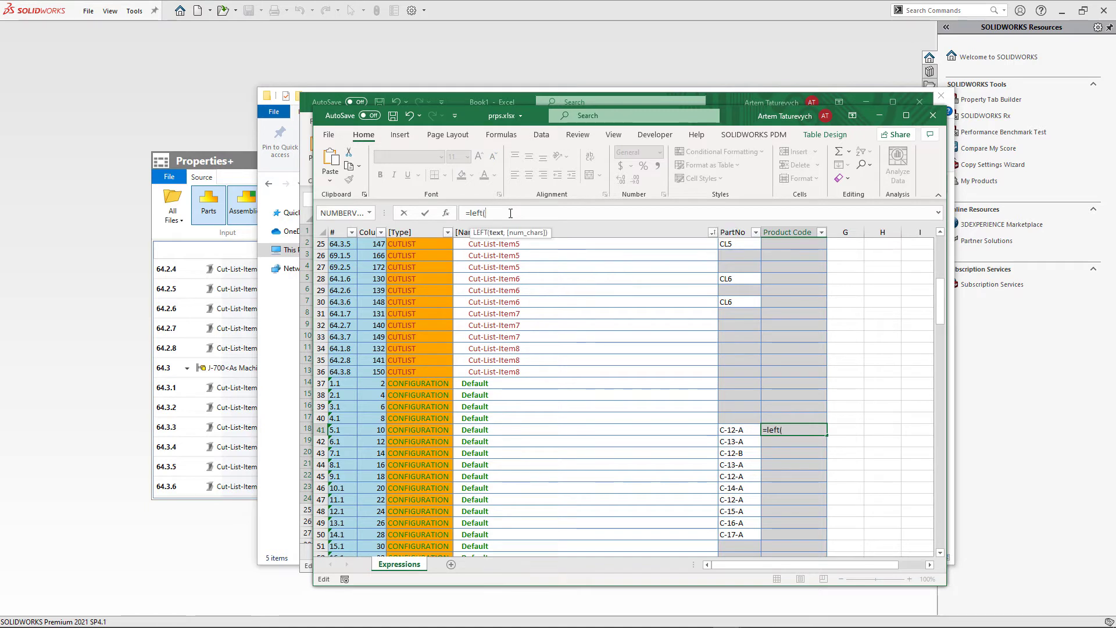
{"action": "left_click", "coordinate": [732, 429]}
{"action": "type", "text": ","}
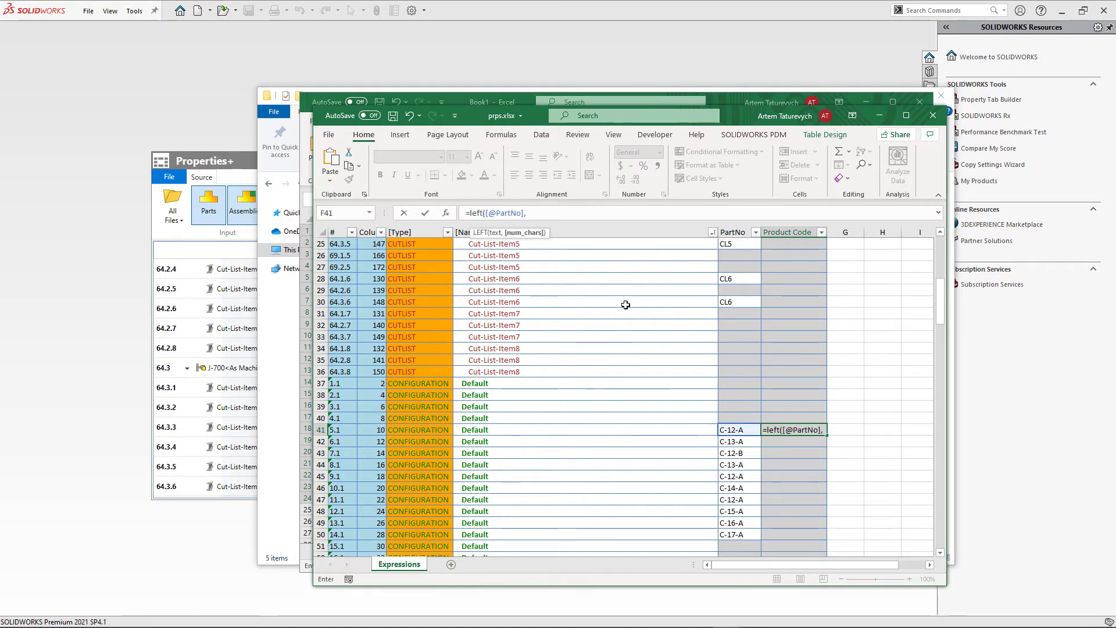
{"action": "type", "text": "find("}
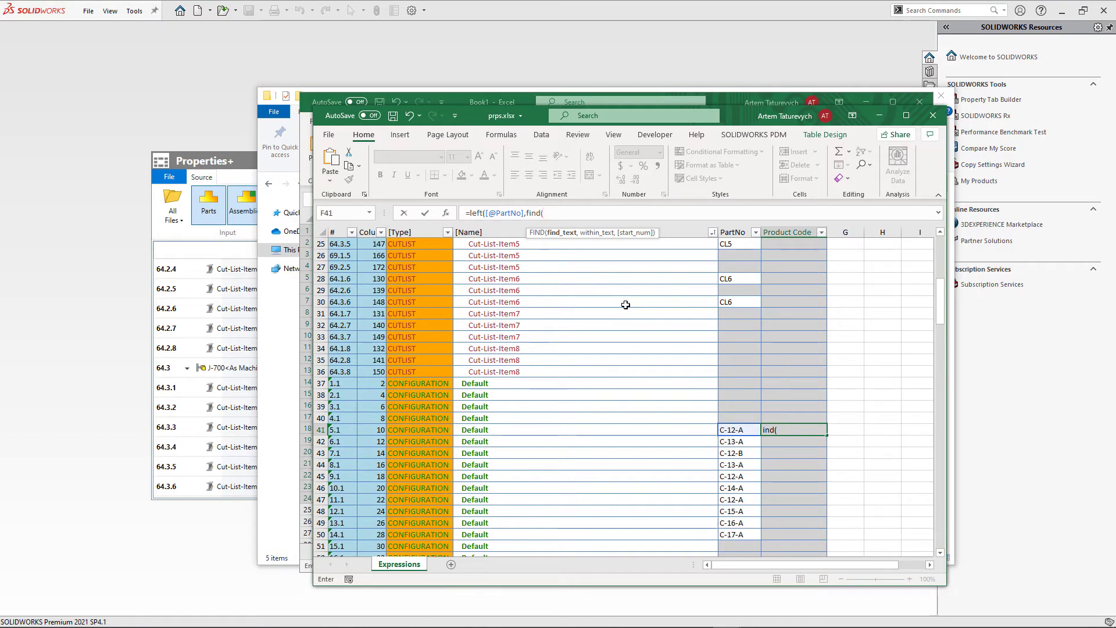
{"action": "type", "text": "\"-\","}
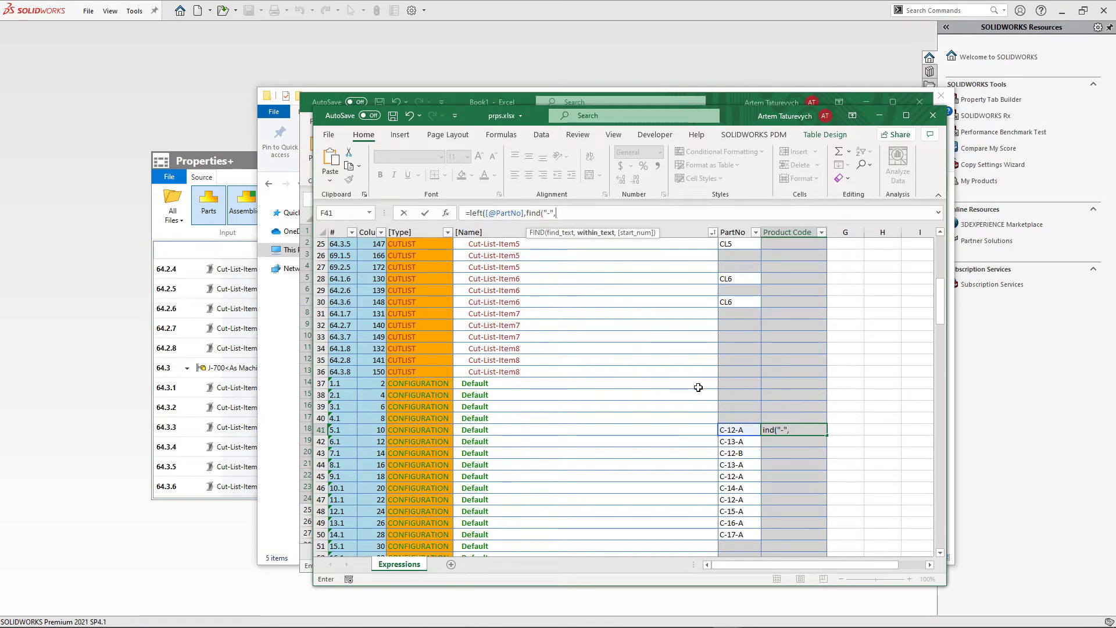
{"action": "left_click", "coordinate": [740, 431]}
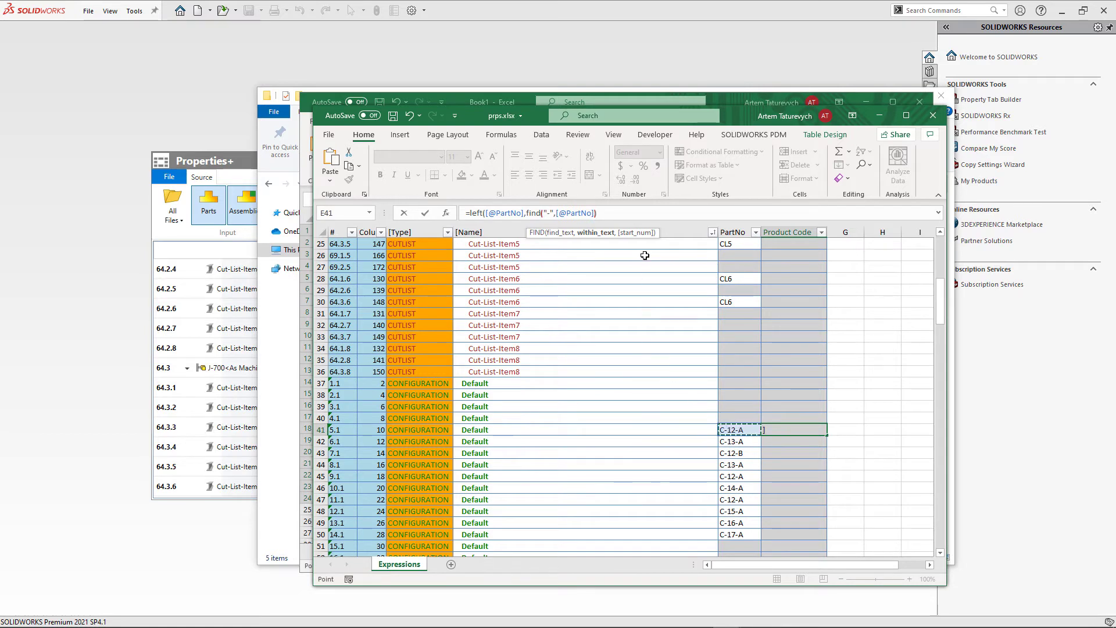
{"action": "type", "text": ")-1"}
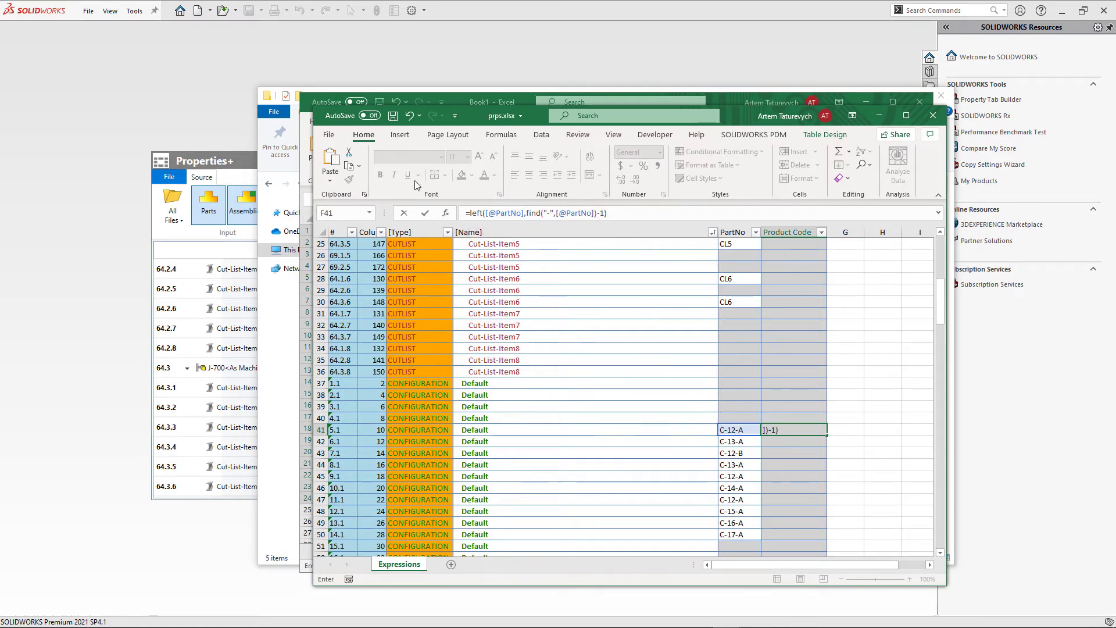
{"action": "left_click", "coordinate": [425, 214]}
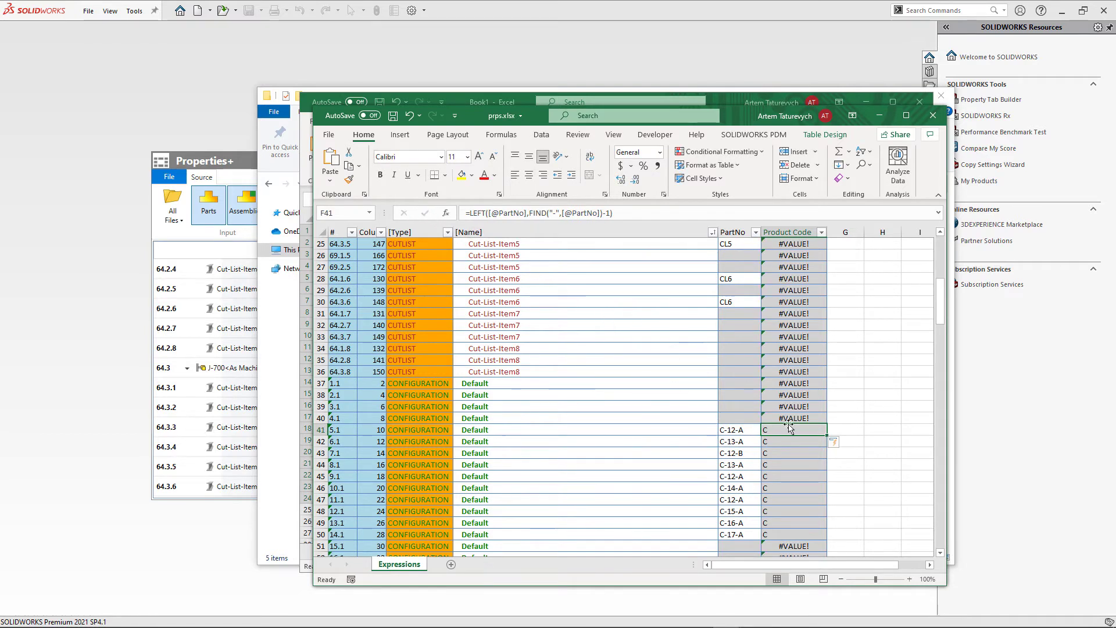
Check the Product Code formula results across the configuration and cut-list rows.
{"action": "left_click", "coordinate": [818, 461]}
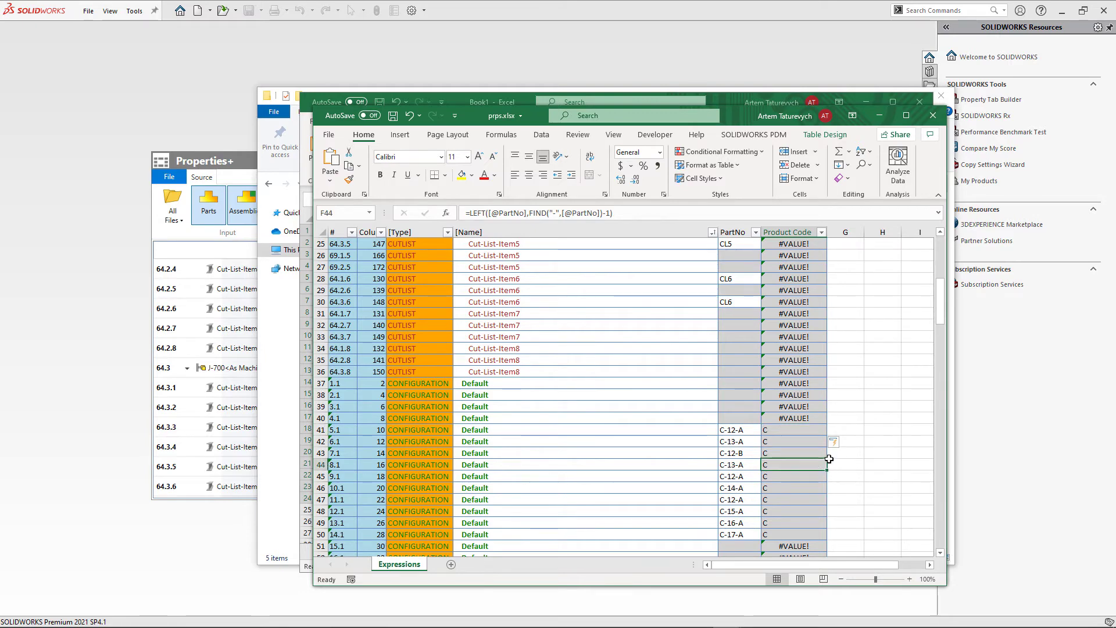
{"action": "scroll", "coordinate": [821, 446], "scroll_direction": "down", "scroll_amount": 18}
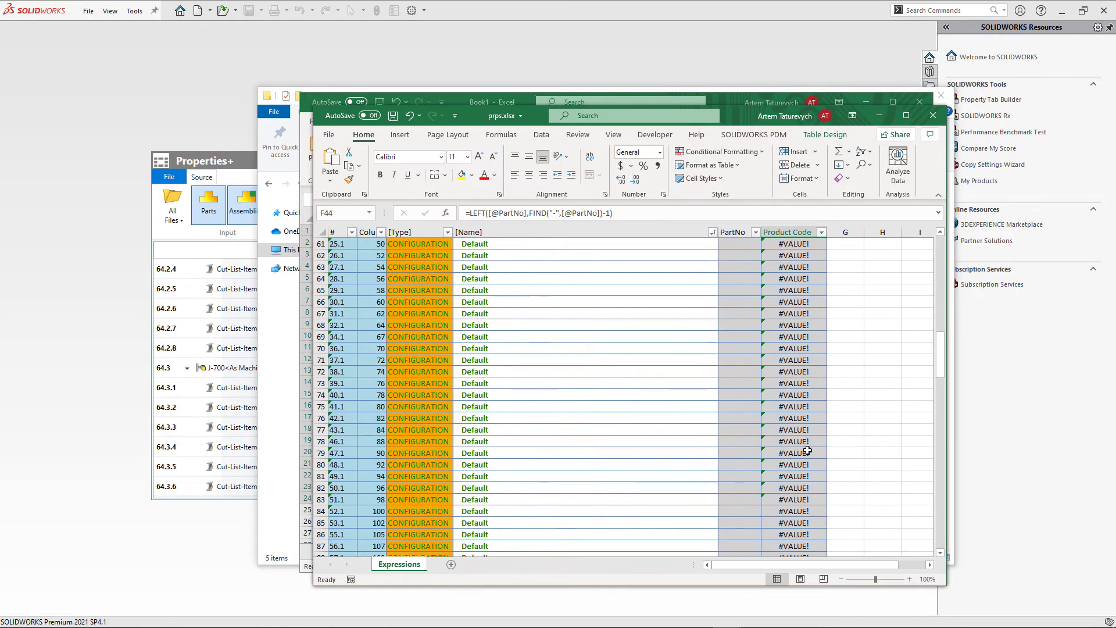
{"action": "scroll", "coordinate": [807, 447], "scroll_direction": "down", "scroll_amount": 3}
{"action": "scroll", "coordinate": [807, 443], "scroll_direction": "up", "scroll_amount": 13}
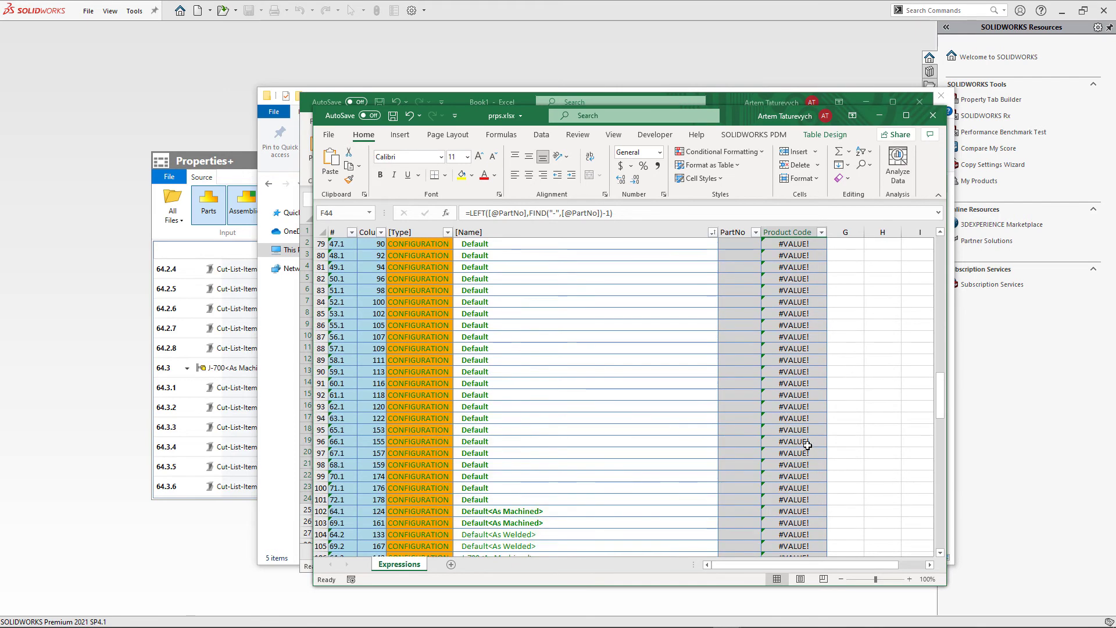
{"action": "scroll", "coordinate": [807, 441], "scroll_direction": "up", "scroll_amount": 16}
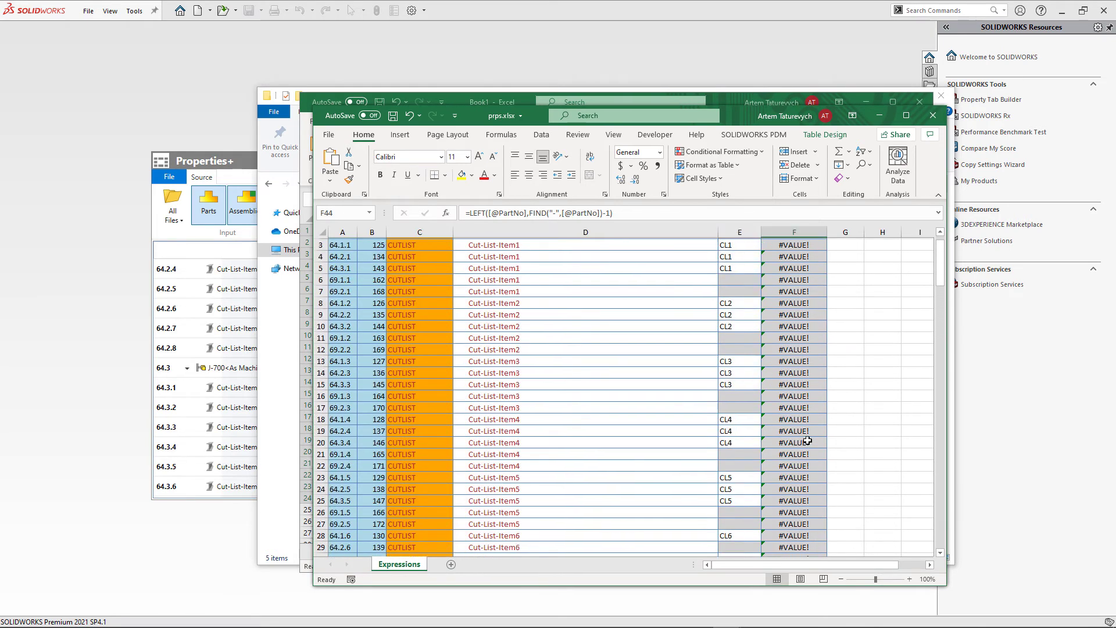
Clear the grey fill from all Product Code cells F2 to F179, with the workbook window maximized.
{"action": "left_click", "coordinate": [783, 258]}
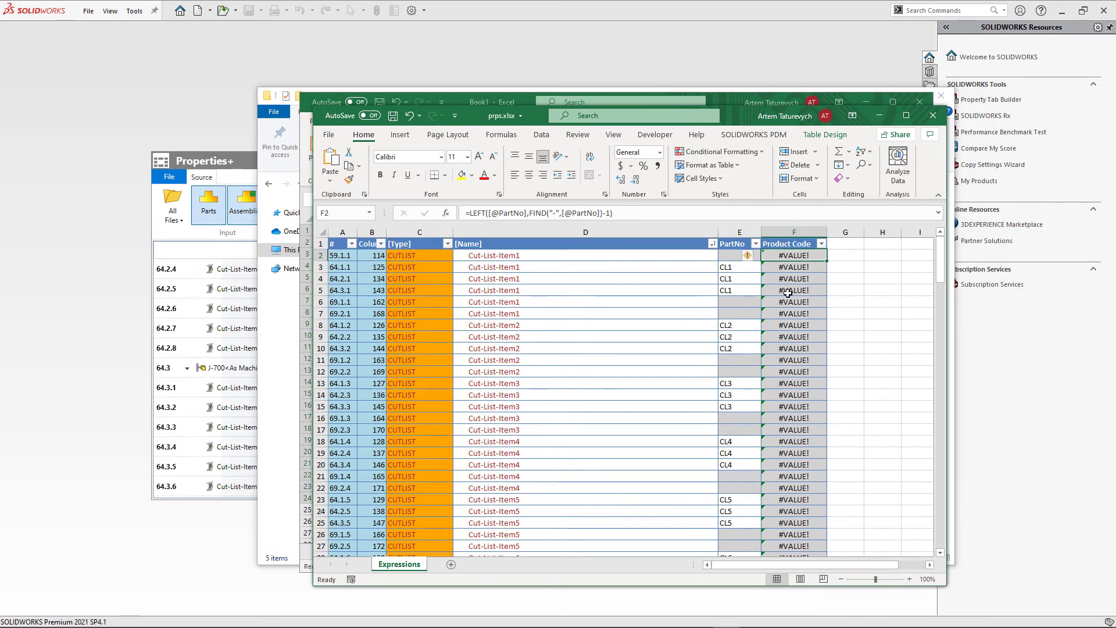
{"action": "scroll", "coordinate": [801, 396], "scroll_direction": "down", "scroll_amount": 20}
{"action": "scroll", "coordinate": [801, 398], "scroll_direction": "down", "scroll_amount": 12}
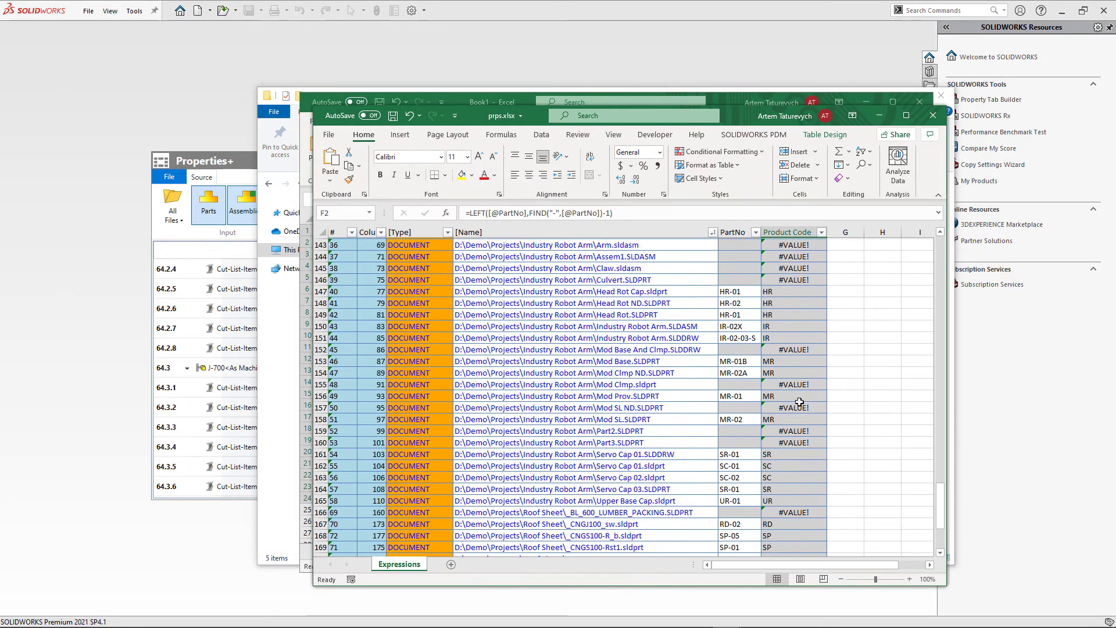
{"action": "left_click", "coordinate": [792, 430], "text": "shift"}
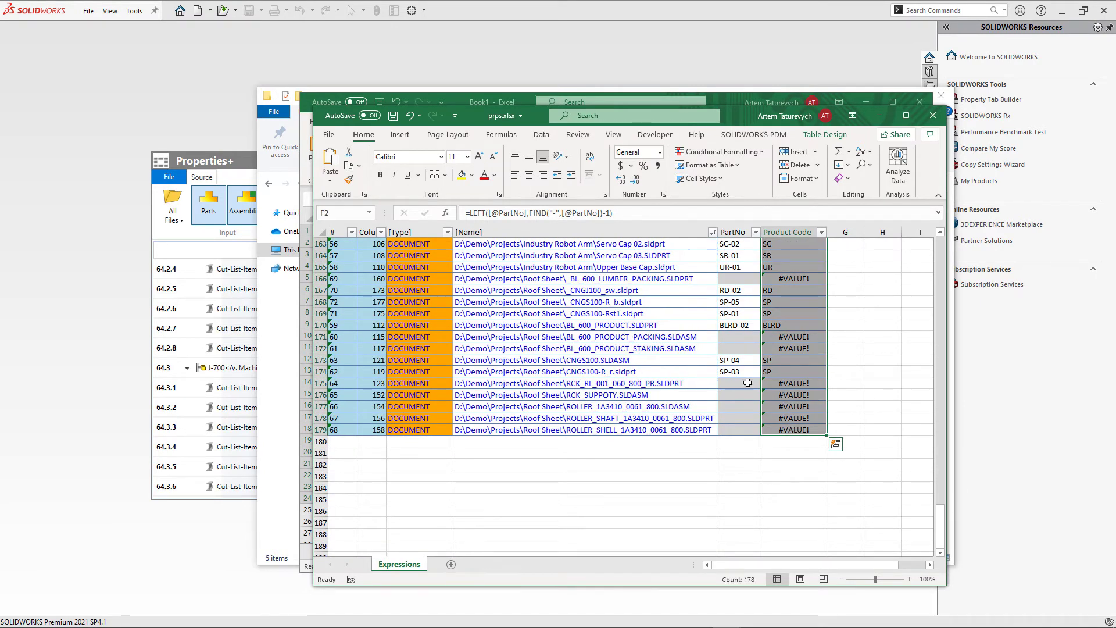
{"action": "left_click", "coordinate": [471, 176]}
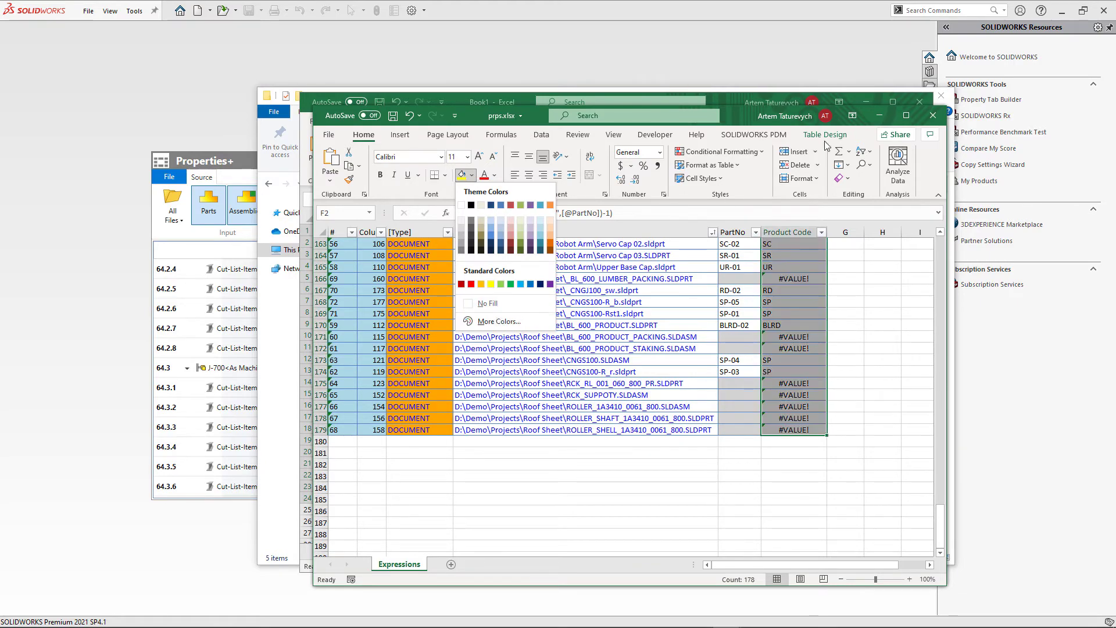
{"action": "left_click", "coordinate": [905, 116]}
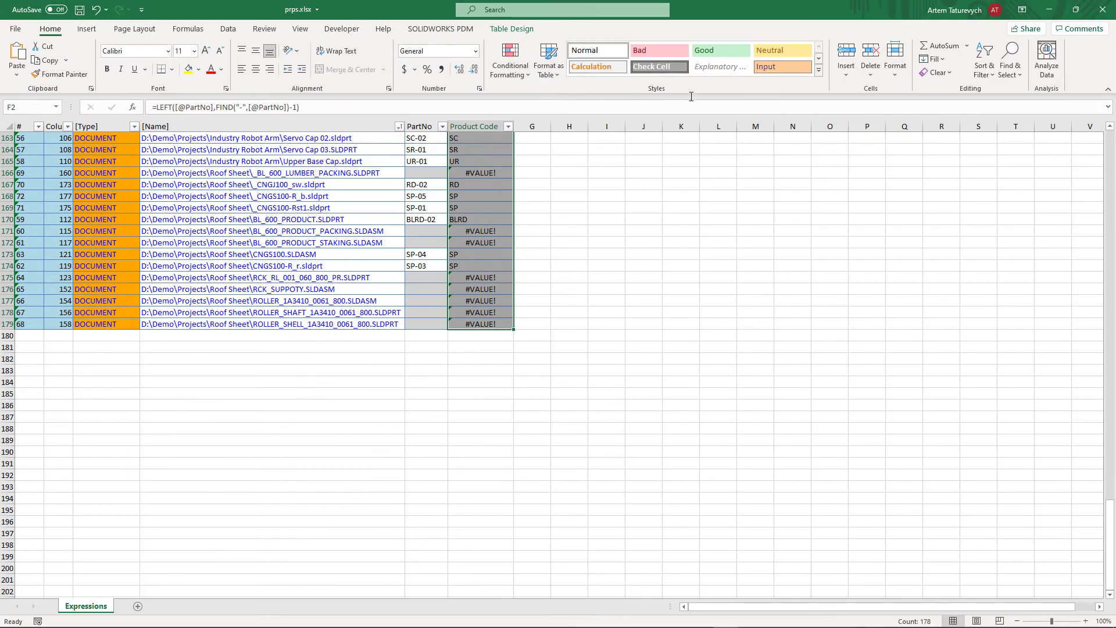
{"action": "left_click", "coordinate": [555, 283]}
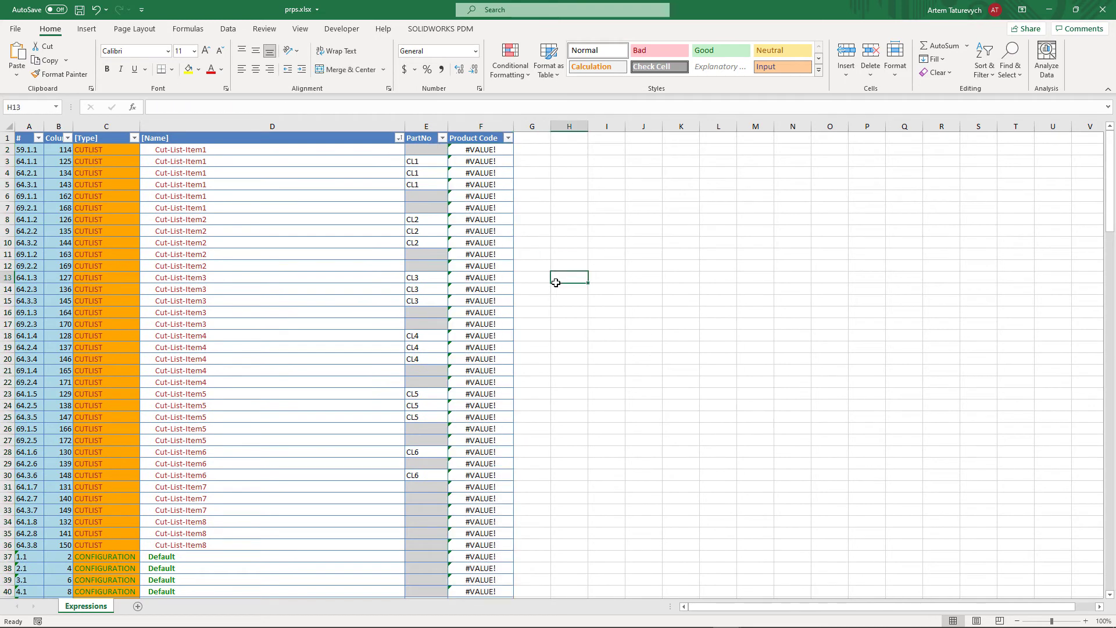
Filter the Product Code column to show only the rows with #VALUE!
{"action": "left_click", "coordinate": [508, 138]}
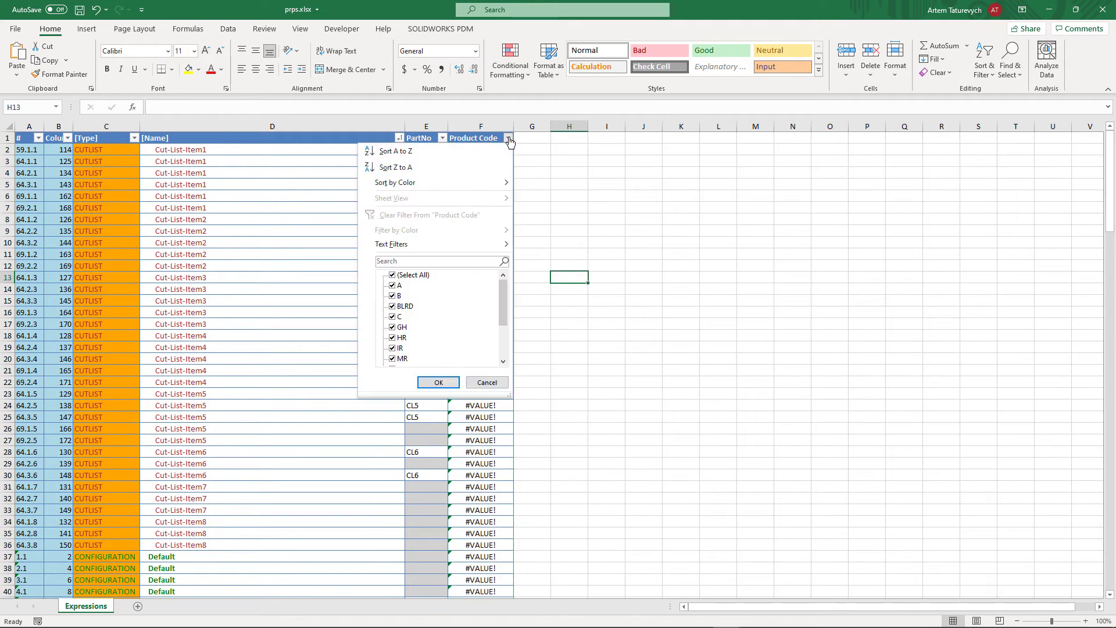
{"action": "left_click", "coordinate": [393, 275]}
{"action": "scroll", "coordinate": [401, 325], "scroll_direction": "down", "scroll_amount": 3}
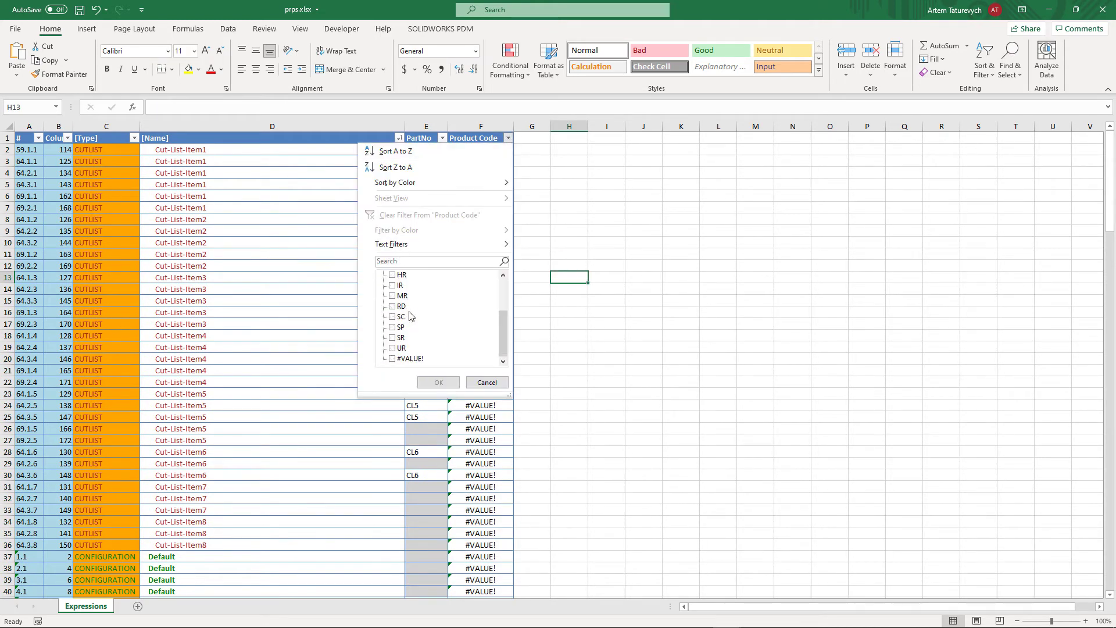
{"action": "scroll", "coordinate": [399, 345], "scroll_direction": "up", "scroll_amount": 3}
{"action": "scroll", "coordinate": [399, 346], "scroll_direction": "down", "scroll_amount": 3}
{"action": "left_click", "coordinate": [401, 361]}
{"action": "left_click", "coordinate": [438, 382]}
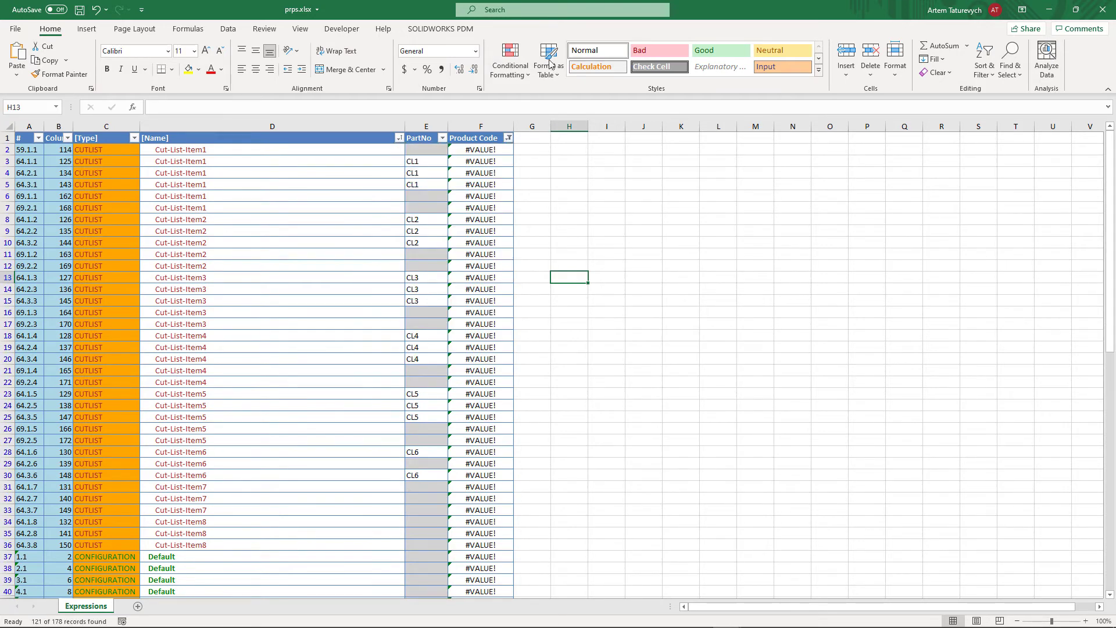
Delete the formulas from all filtered Product Code cells that contain #VALUE!
{"action": "left_click", "coordinate": [494, 152]}
{"action": "scroll", "coordinate": [474, 392], "scroll_direction": "down", "scroll_amount": 10}
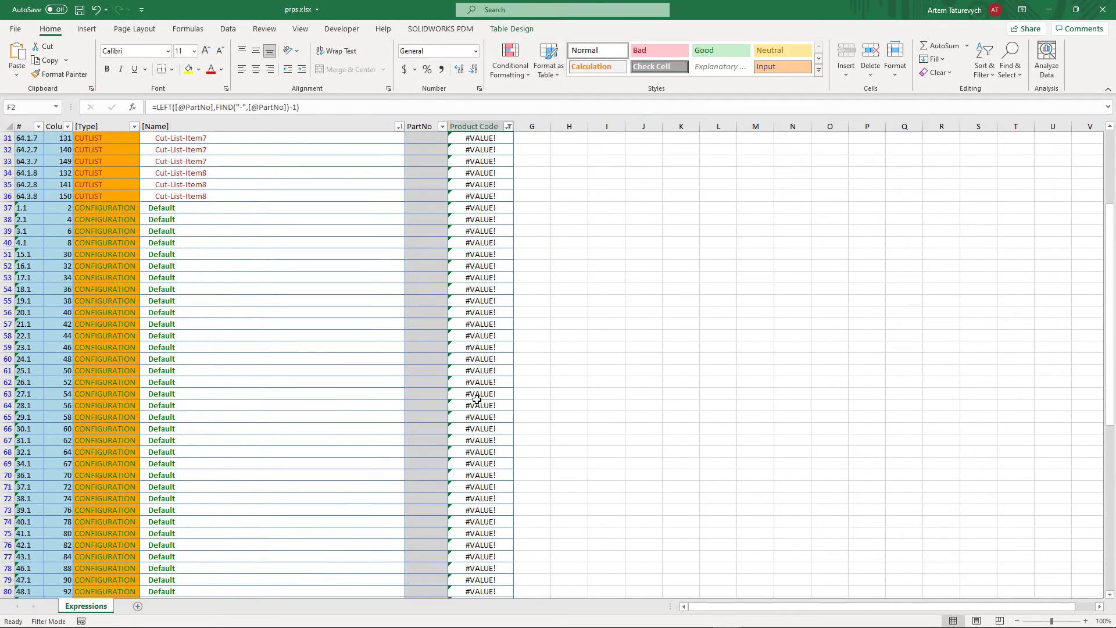
{"action": "scroll", "coordinate": [476, 399], "scroll_direction": "down", "scroll_amount": 15}
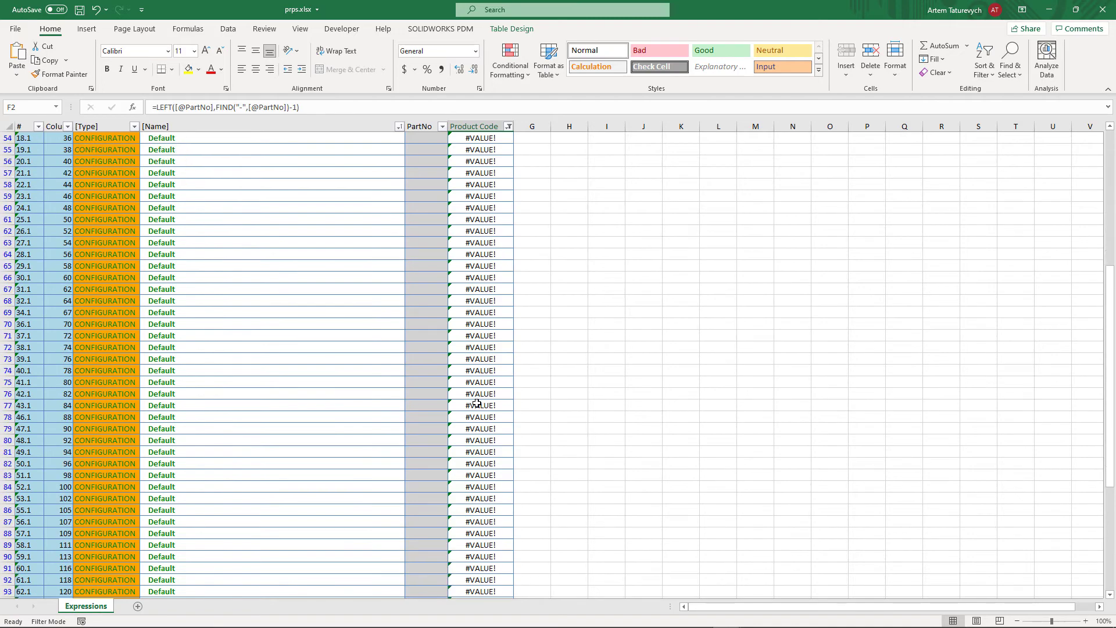
{"action": "left_click", "coordinate": [484, 556], "text": "shift"}
{"action": "key", "text": "Delete"}
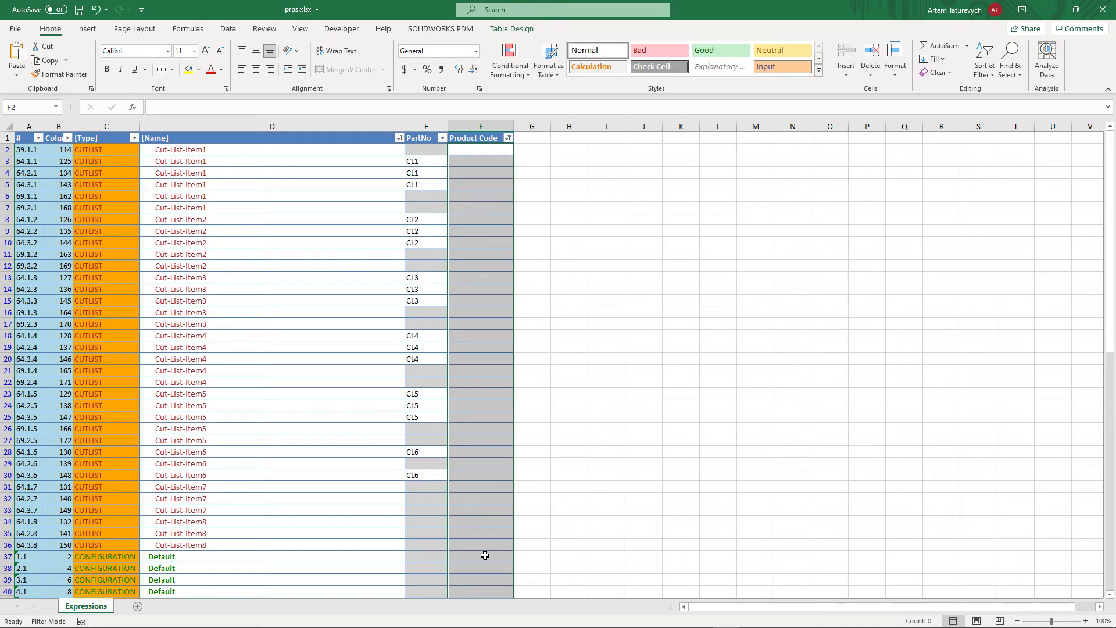
Apply a grey fill to the emptied Product Code cells.
{"action": "left_click", "coordinate": [198, 69]}
{"action": "left_click", "coordinate": [192, 141]}
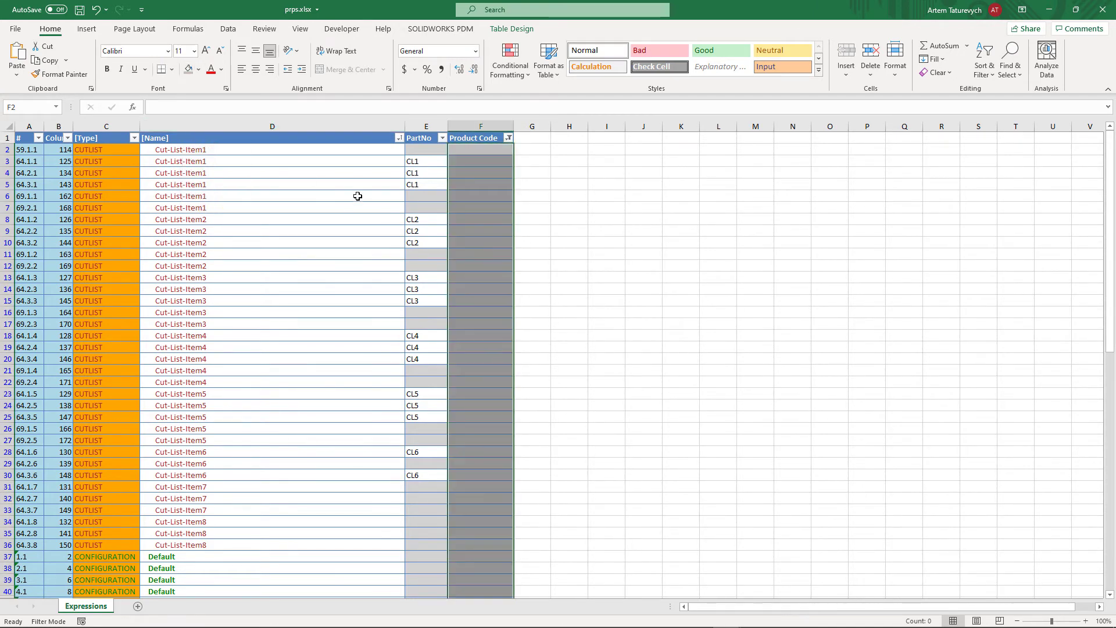
{"action": "left_click", "coordinate": [594, 264]}
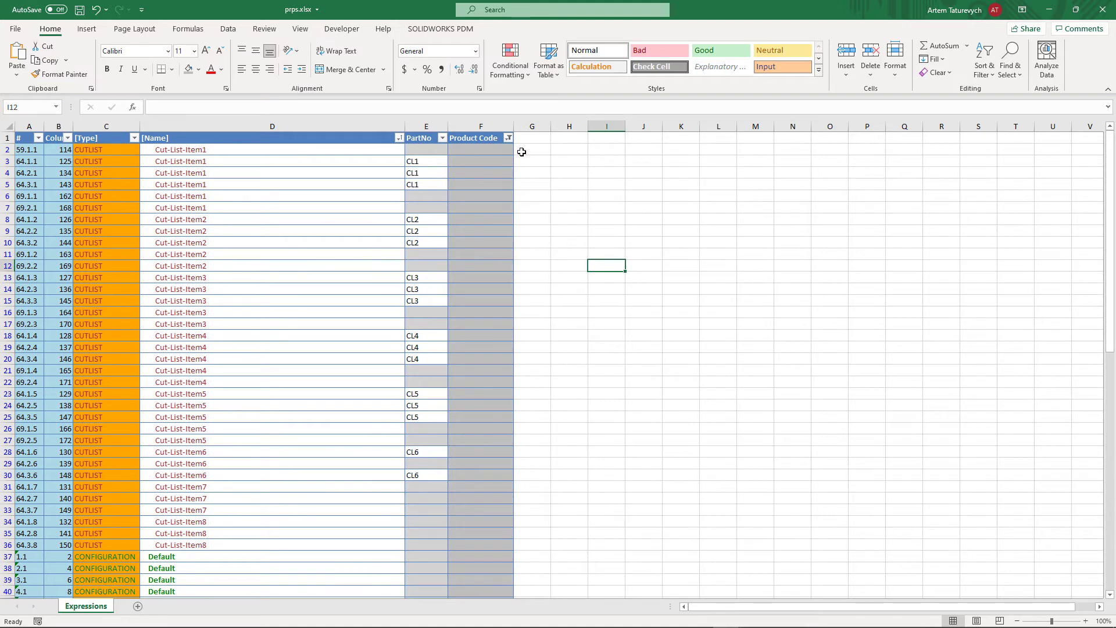
Show all table rows again by reselecting every value in the Product Code filter.
{"action": "left_click", "coordinate": [508, 138]}
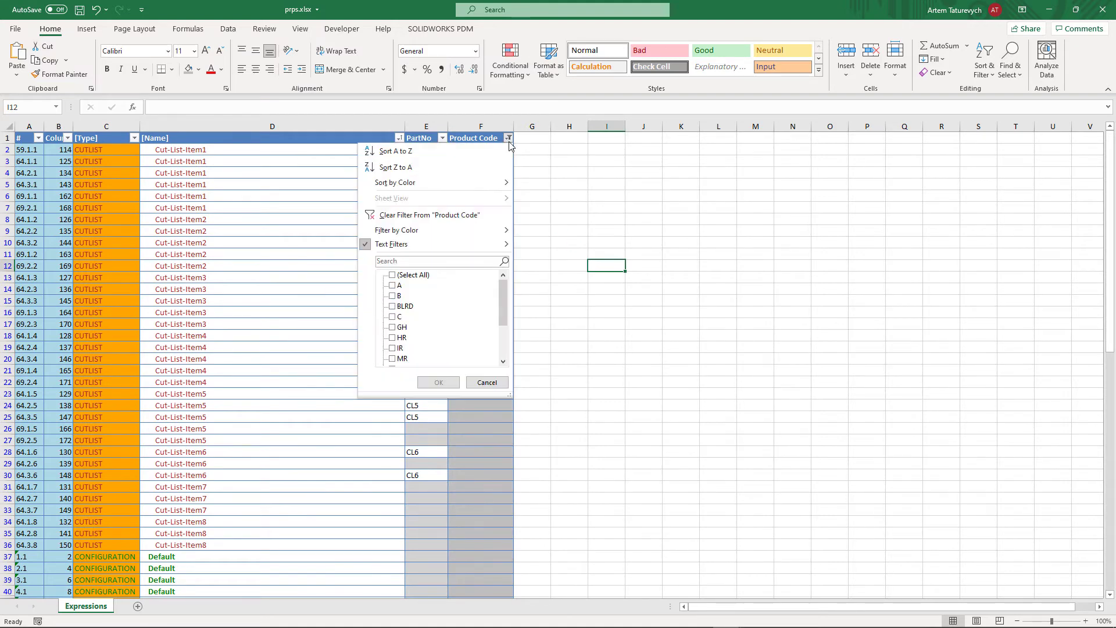
{"action": "left_click", "coordinate": [392, 275]}
{"action": "left_click", "coordinate": [439, 382]}
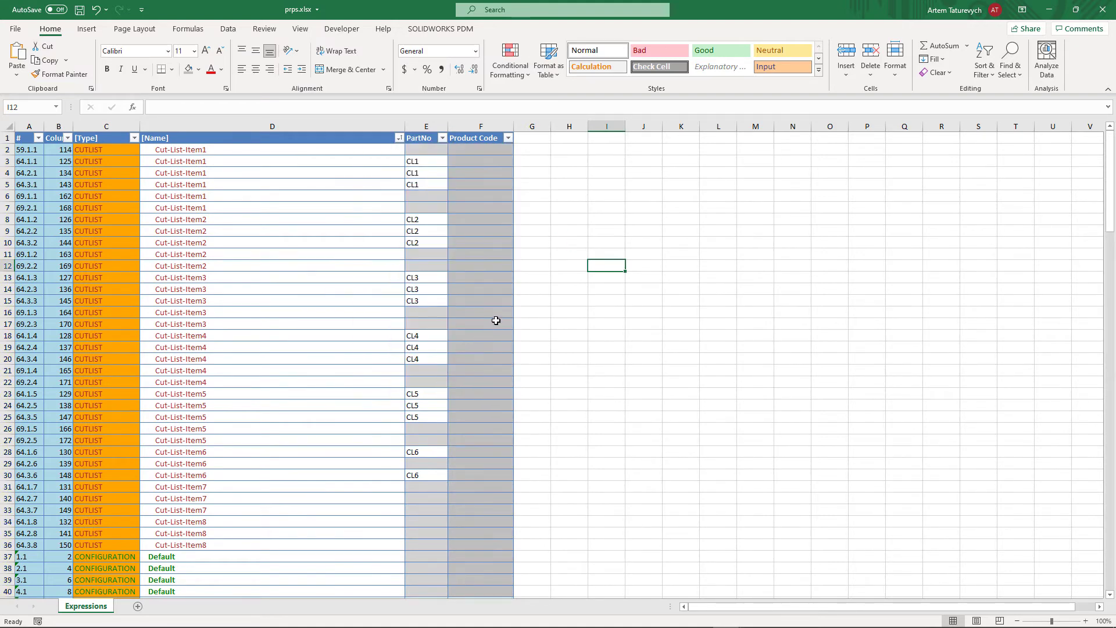
Review the Product Code column through all configuration and document rows, and save the workbook prps.xlsx.
{"action": "left_click", "coordinate": [496, 320]}
{"action": "scroll", "coordinate": [496, 321], "scroll_direction": "down", "scroll_amount": 6}
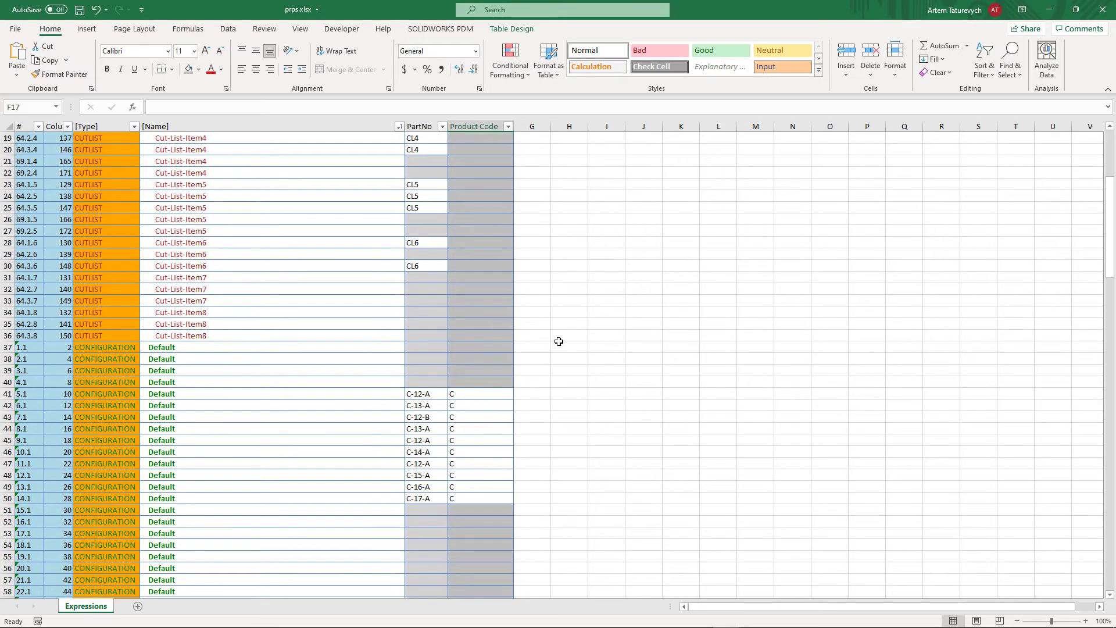
{"action": "scroll", "coordinate": [520, 357], "scroll_direction": "down", "scroll_amount": 20}
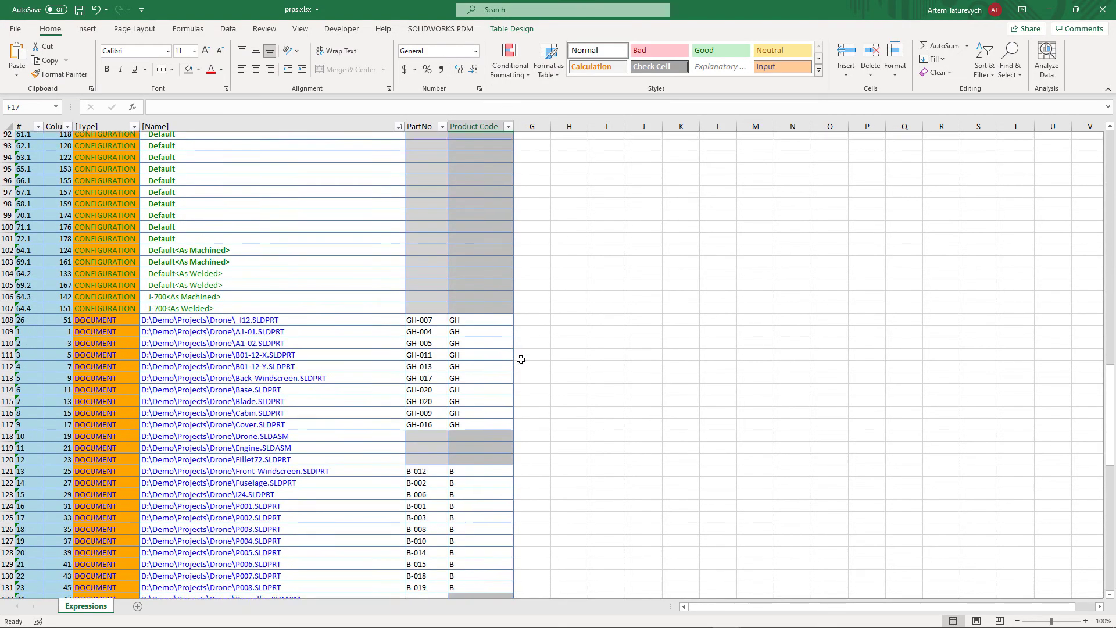
{"action": "scroll", "coordinate": [521, 359], "scroll_direction": "down", "scroll_amount": 16}
{"action": "scroll", "coordinate": [512, 351], "scroll_direction": "up", "scroll_amount": 7}
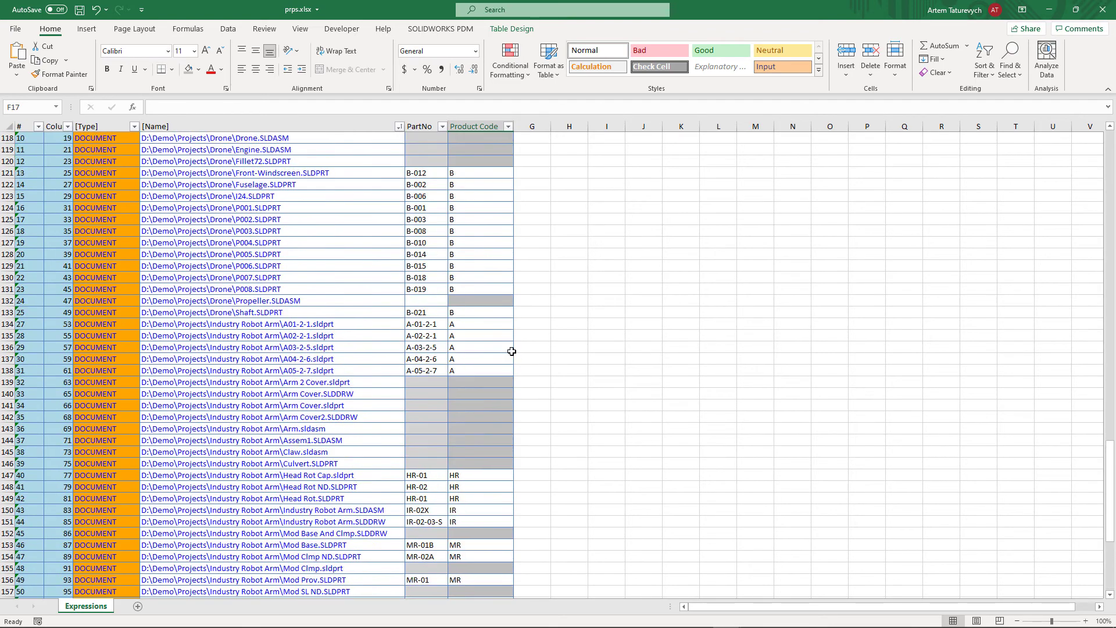
{"action": "scroll", "coordinate": [511, 351], "scroll_direction": "up", "scroll_amount": 20}
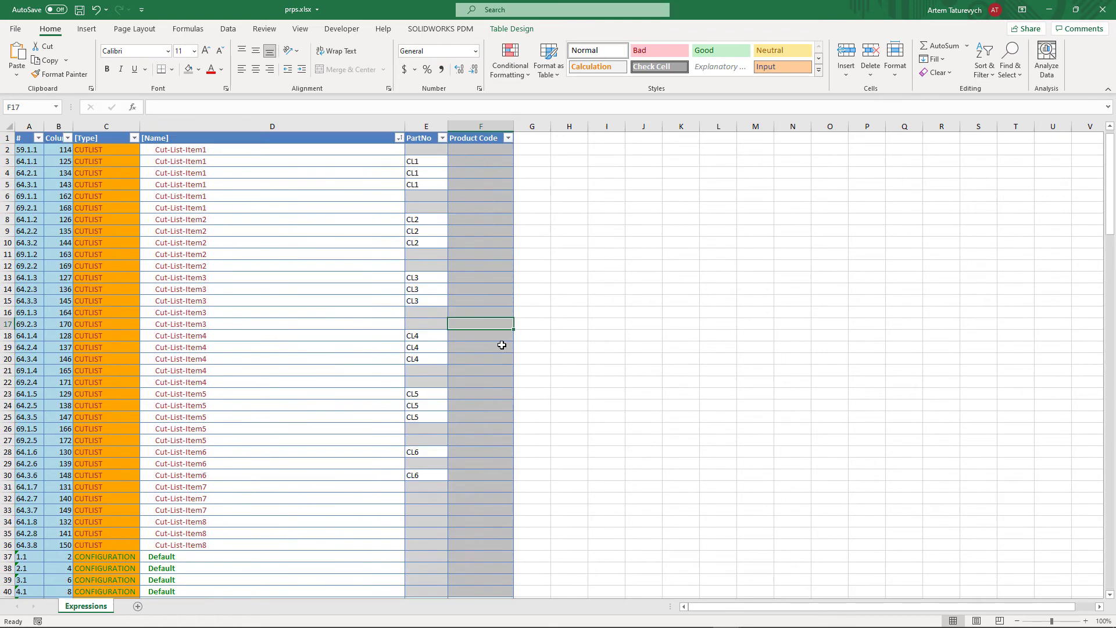
{"action": "left_click", "coordinate": [558, 269]}
{"action": "key", "text": "ctrl+s"}
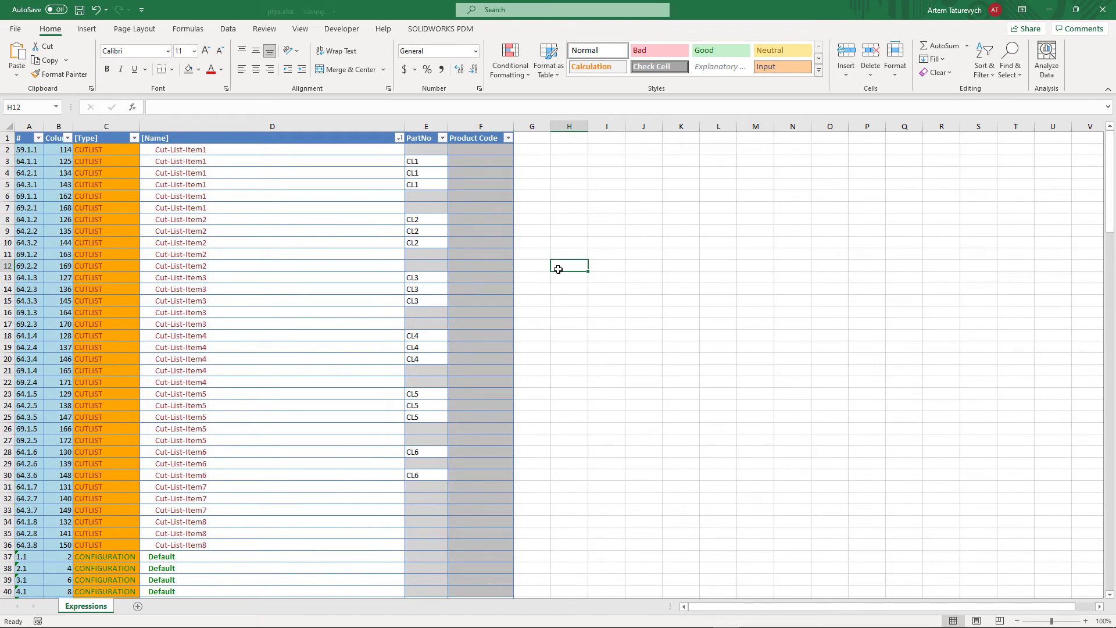
Switch to Properties+ and try to import the properties from prps.xlsx in D:\Demo\Projects.
{"action": "left_click", "coordinate": [1048, 9]}
{"action": "left_click", "coordinate": [889, 98]}
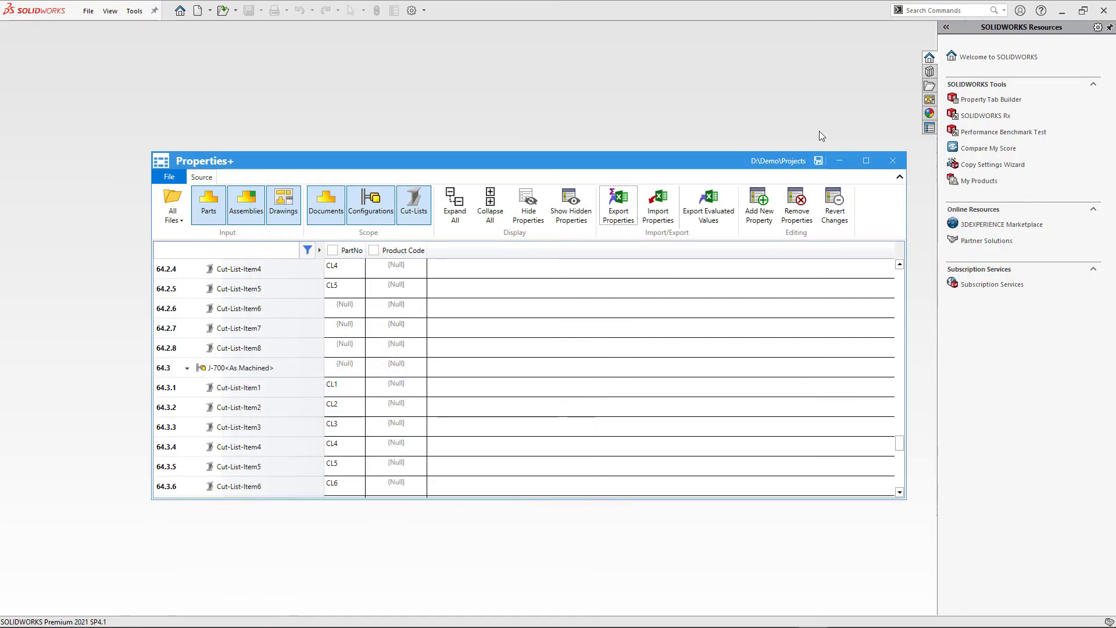
{"action": "left_click", "coordinate": [658, 206]}
{"action": "left_click", "coordinate": [297, 273]}
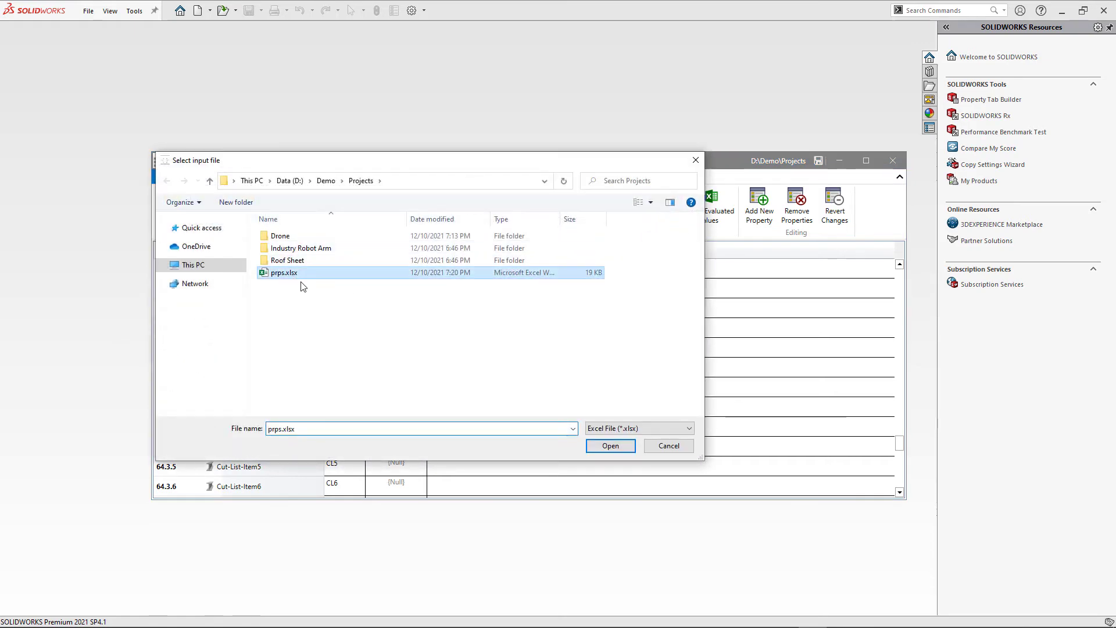
{"action": "left_click", "coordinate": [607, 445]}
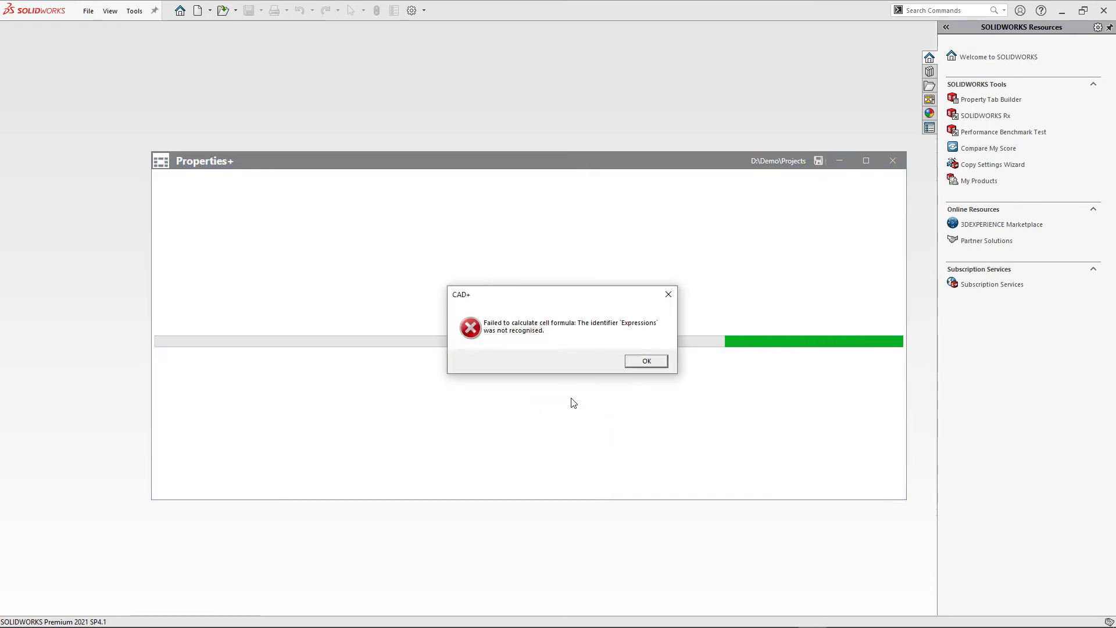
{"action": "left_click", "coordinate": [634, 363]}
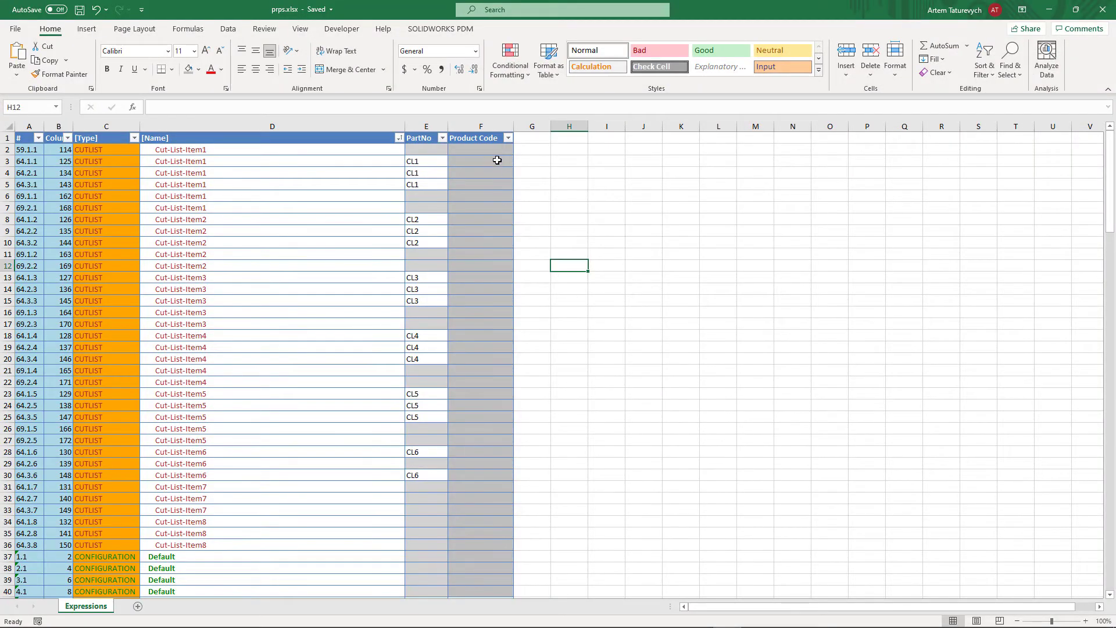
In the Excel workbook, replace the formulas in Product Code cells F2 to F179 with their values only.
{"action": "left_click", "coordinate": [497, 154]}
{"action": "scroll", "coordinate": [523, 279], "scroll_direction": "down", "scroll_amount": 20}
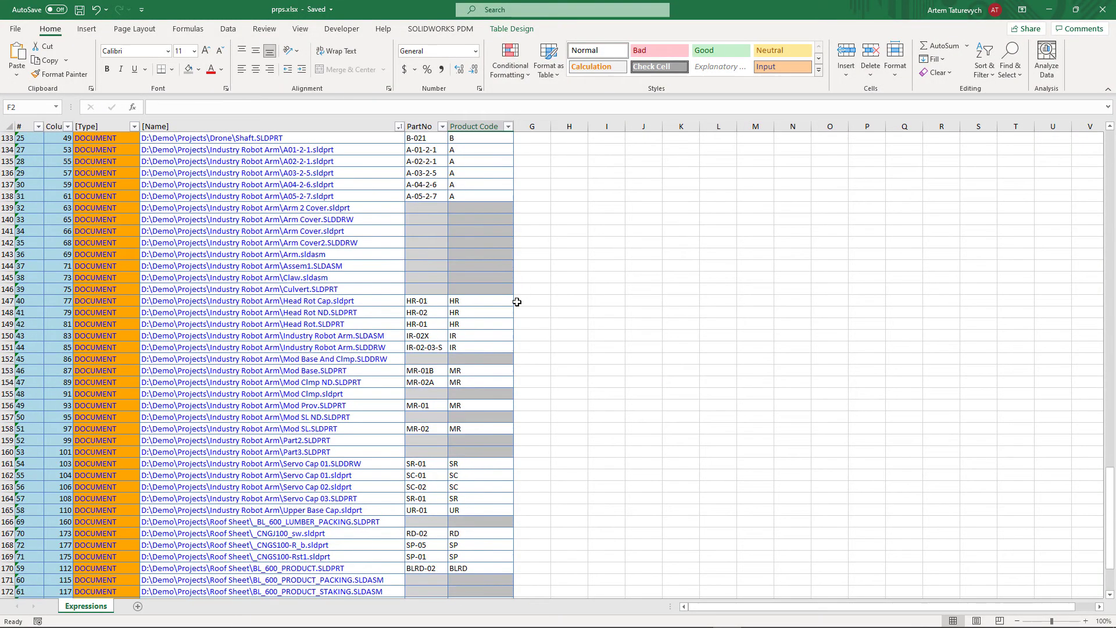
{"action": "scroll", "coordinate": [516, 302], "scroll_direction": "down", "scroll_amount": 9}
{"action": "left_click", "coordinate": [484, 360], "text": "shift"}
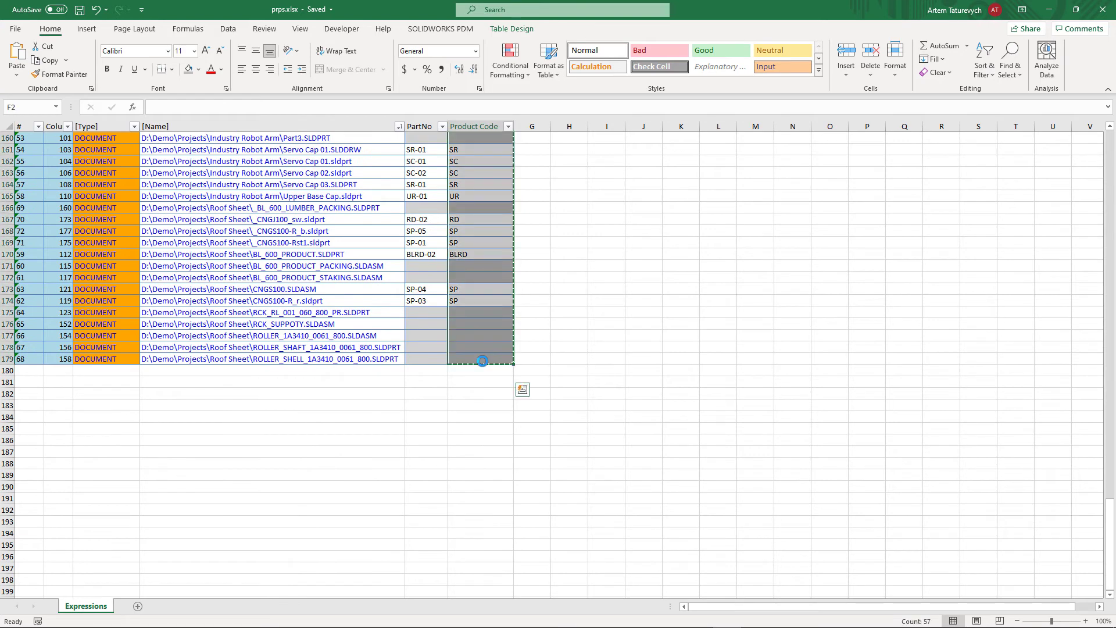
{"action": "key", "text": "ctrl+c"}
{"action": "right_click", "coordinate": [481, 360]}
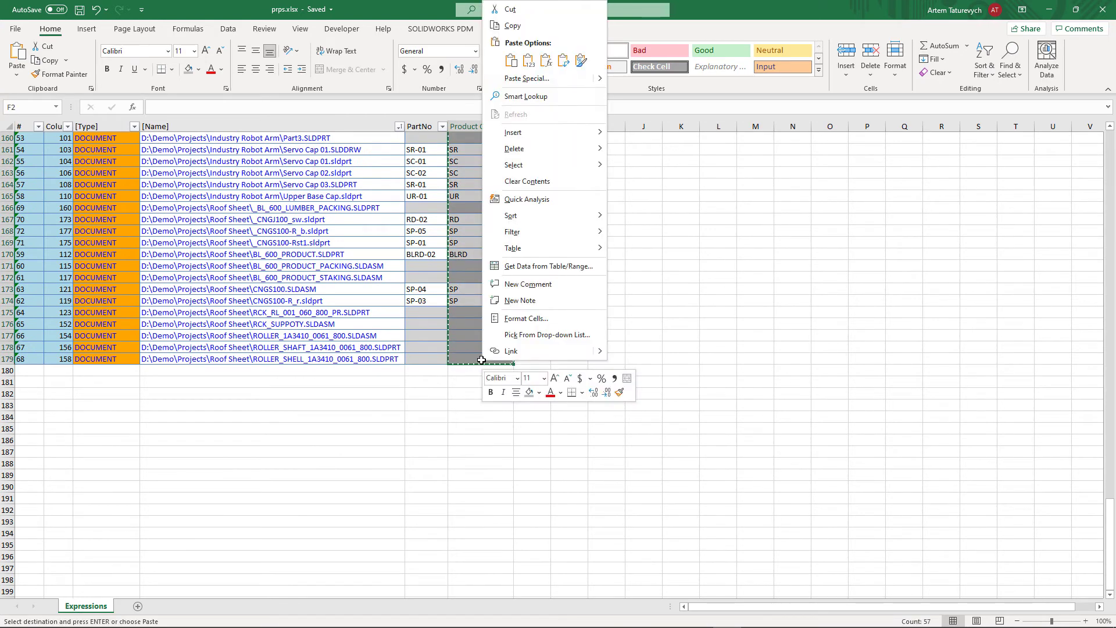
{"action": "left_click", "coordinate": [527, 60]}
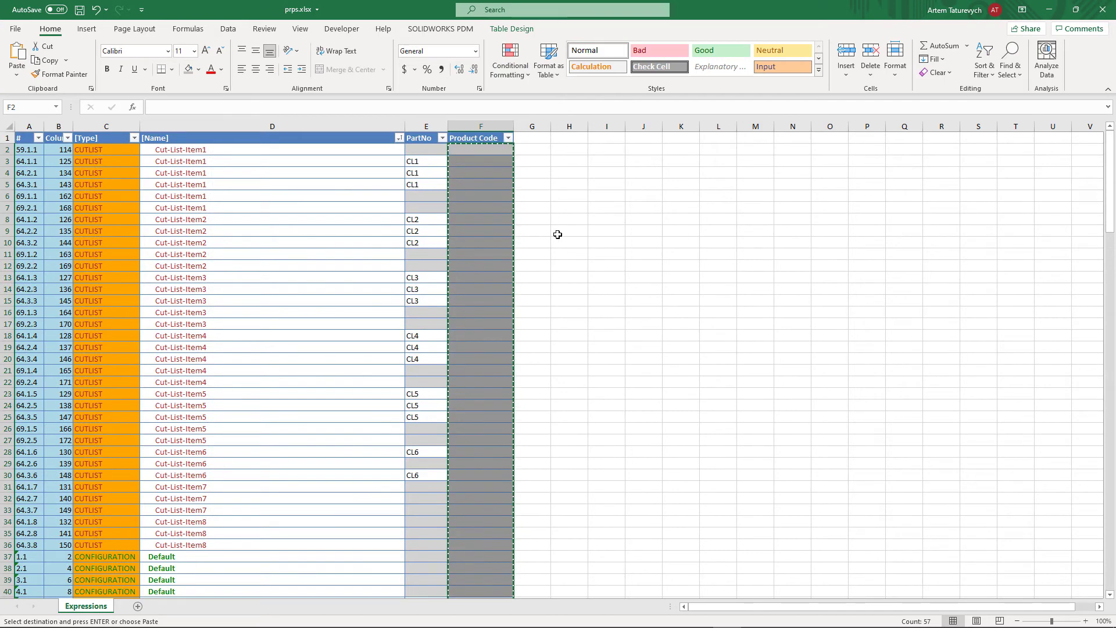
Check the pasted Product Code values down the table and save the workbook again.
{"action": "left_click", "coordinate": [556, 232]}
{"action": "scroll", "coordinate": [557, 235], "scroll_direction": "down", "scroll_amount": 6}
{"action": "scroll", "coordinate": [558, 235], "scroll_direction": "down", "scroll_amount": 2}
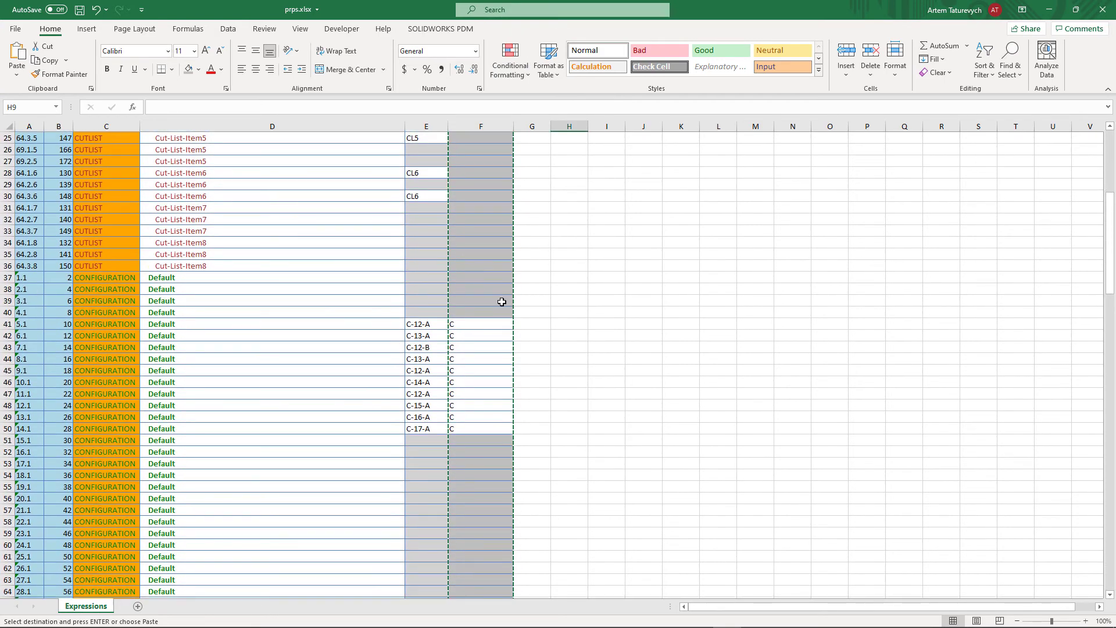
{"action": "left_click", "coordinate": [501, 301]}
{"action": "left_click", "coordinate": [586, 421]}
{"action": "scroll", "coordinate": [581, 419], "scroll_direction": "down", "scroll_amount": 19}
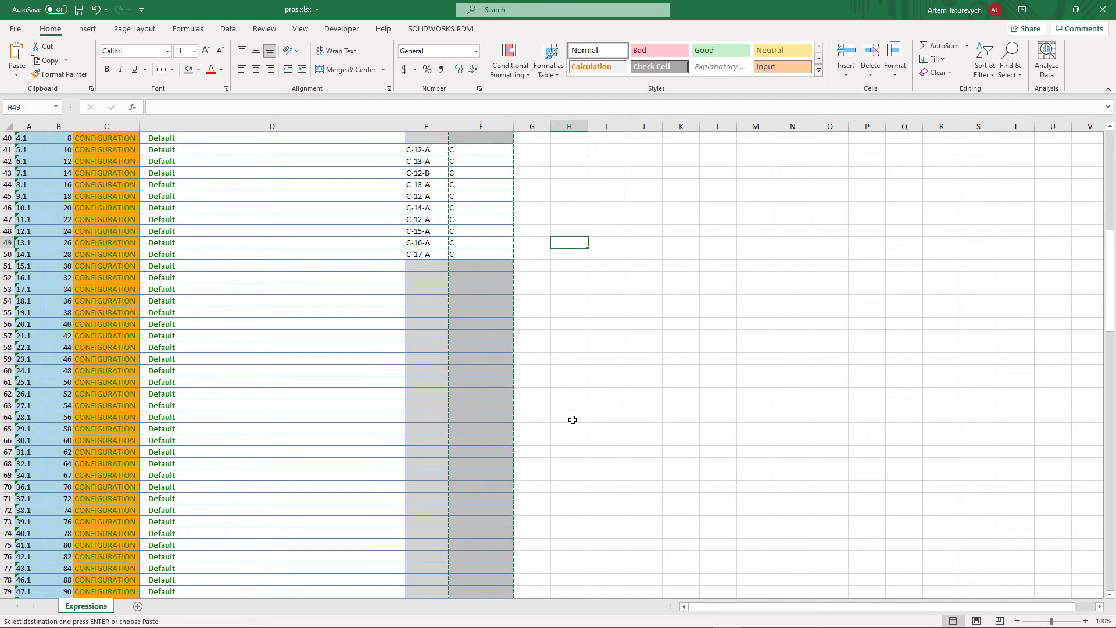
{"action": "left_click", "coordinate": [577, 371]}
{"action": "key", "text": "ctrl+s"}
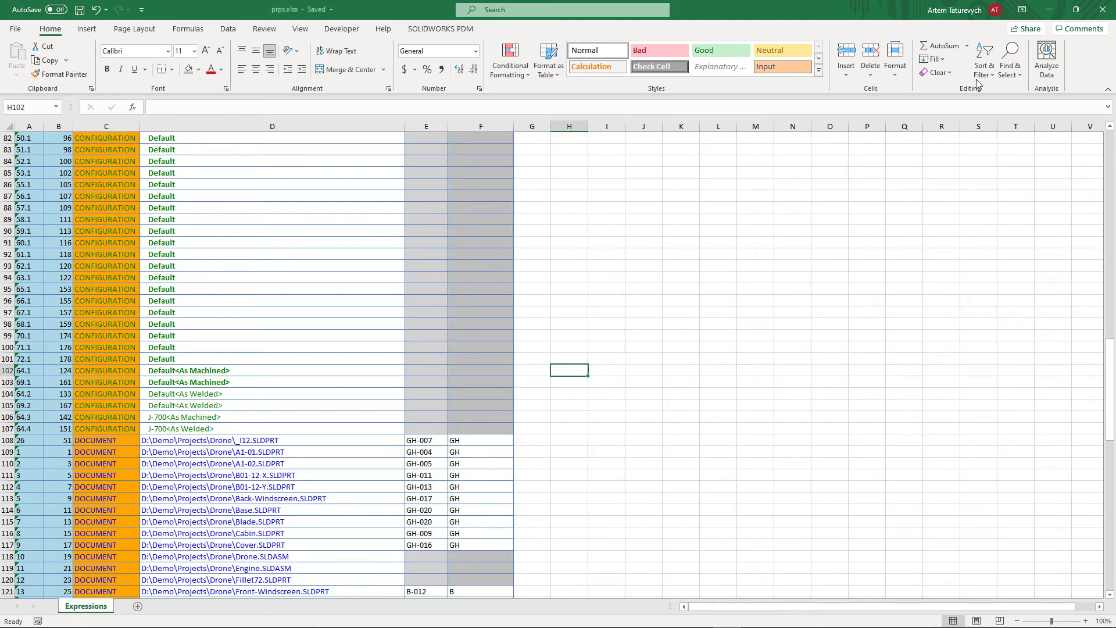
Return to Properties+ and retry importing prps.xlsx with the value-only product codes.
{"action": "left_click", "coordinate": [1049, 10]}
{"action": "left_click", "coordinate": [660, 205]}
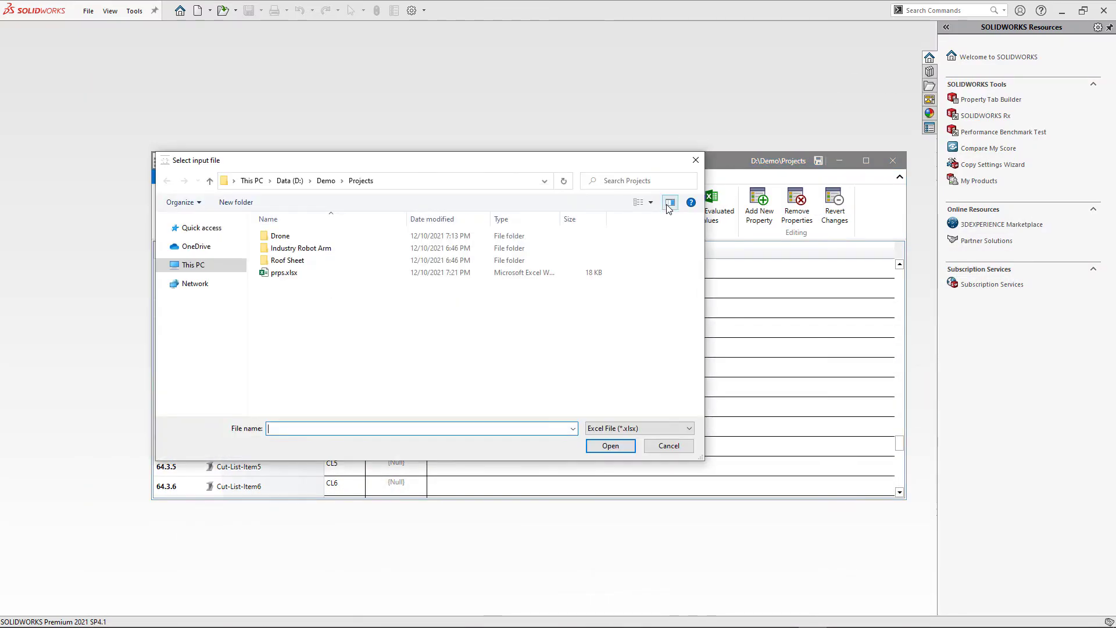
{"action": "left_click", "coordinate": [284, 272]}
{"action": "left_click", "coordinate": [610, 446]}
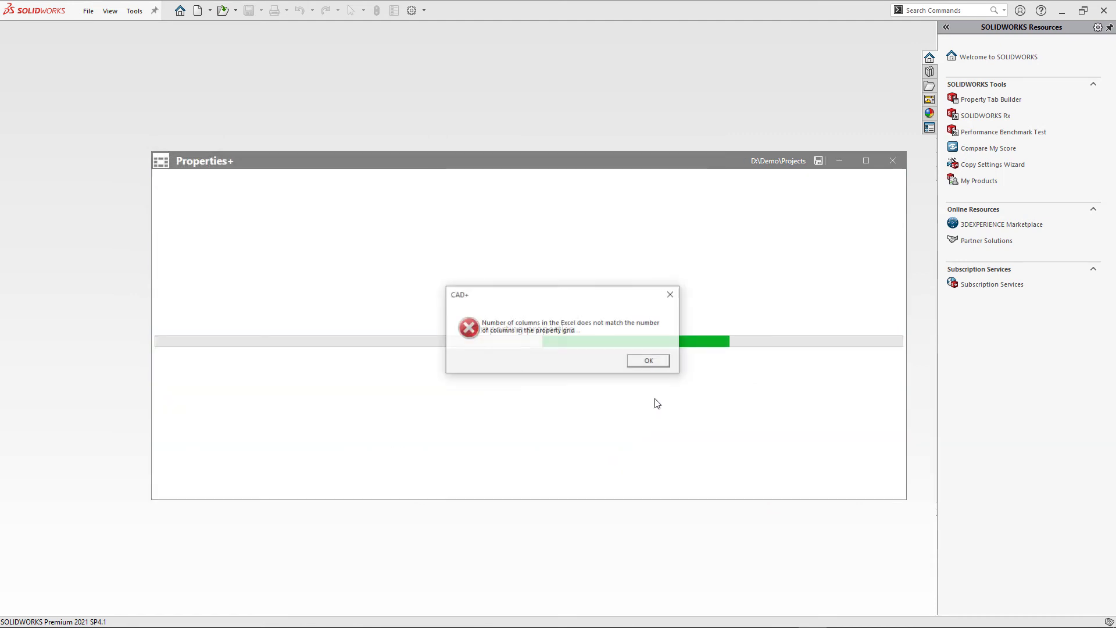
{"action": "left_click", "coordinate": [649, 362]}
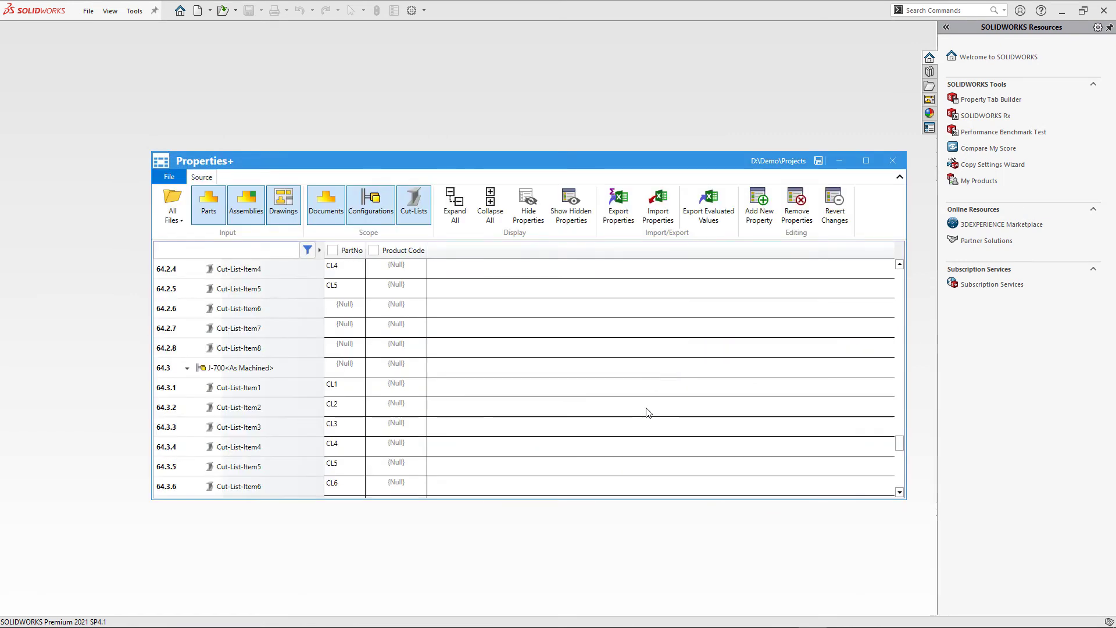
Switch to the prps.xlsx workbook in Excel and sort the table by Column1 from smallest to largest.
{"action": "key", "text": "alt+Tab"}
{"action": "scroll", "coordinate": [279, 283], "scroll_direction": "up", "scroll_amount": 20}
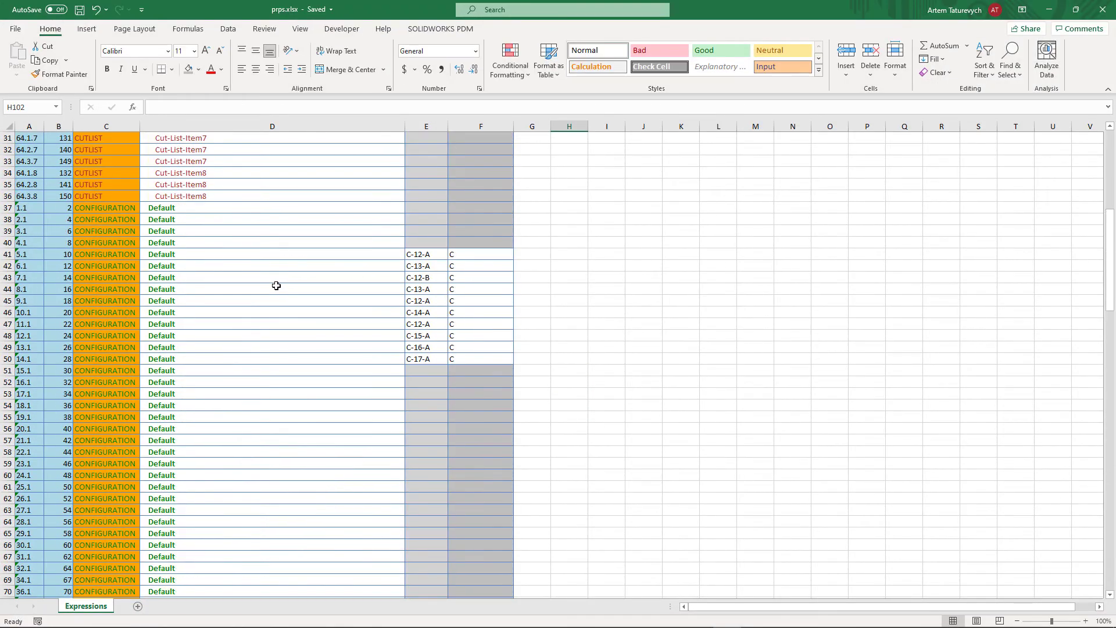
{"action": "scroll", "coordinate": [193, 369], "scroll_direction": "up", "scroll_amount": 5}
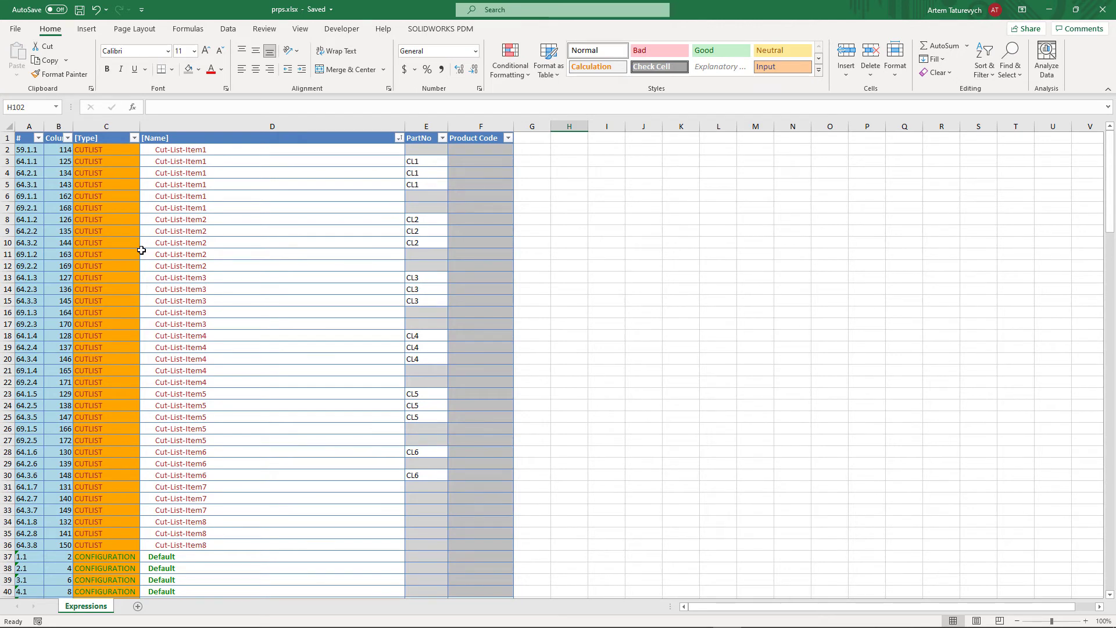
{"action": "left_click", "coordinate": [68, 137]}
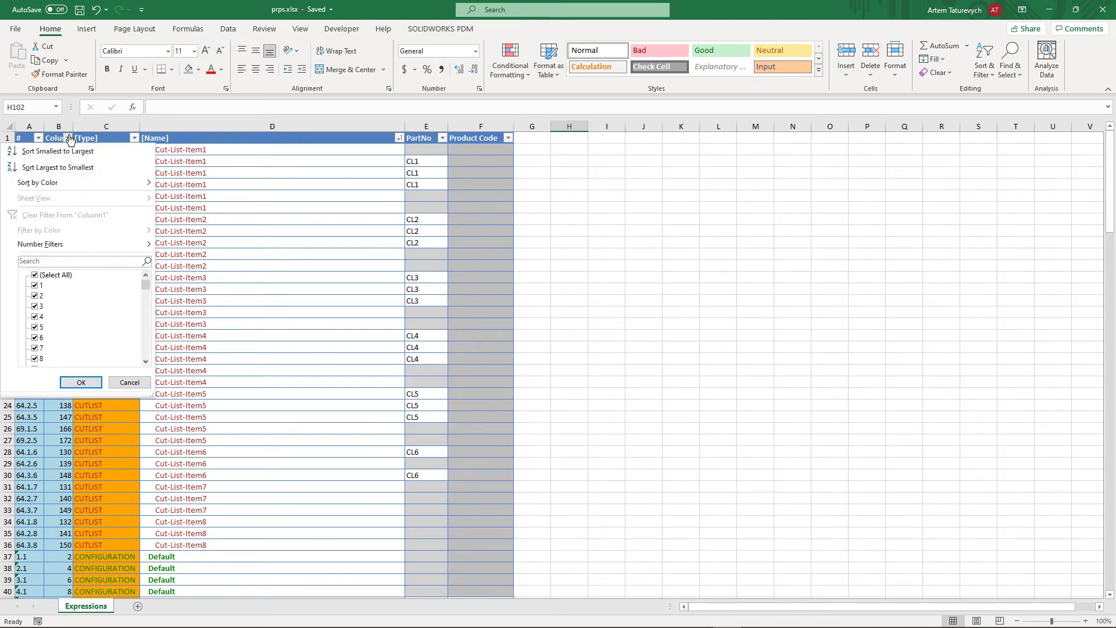
{"action": "left_click", "coordinate": [68, 150]}
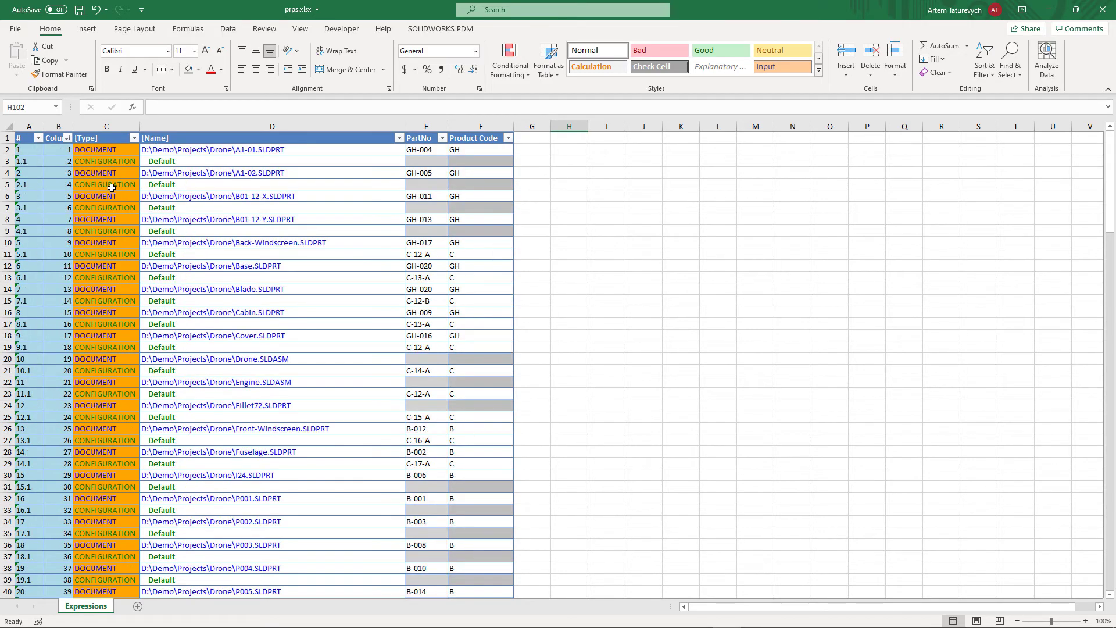
Delete the Column1 helper column from the table and save the workbook.
{"action": "left_click", "coordinate": [62, 120]}
{"action": "right_click", "coordinate": [62, 122]}
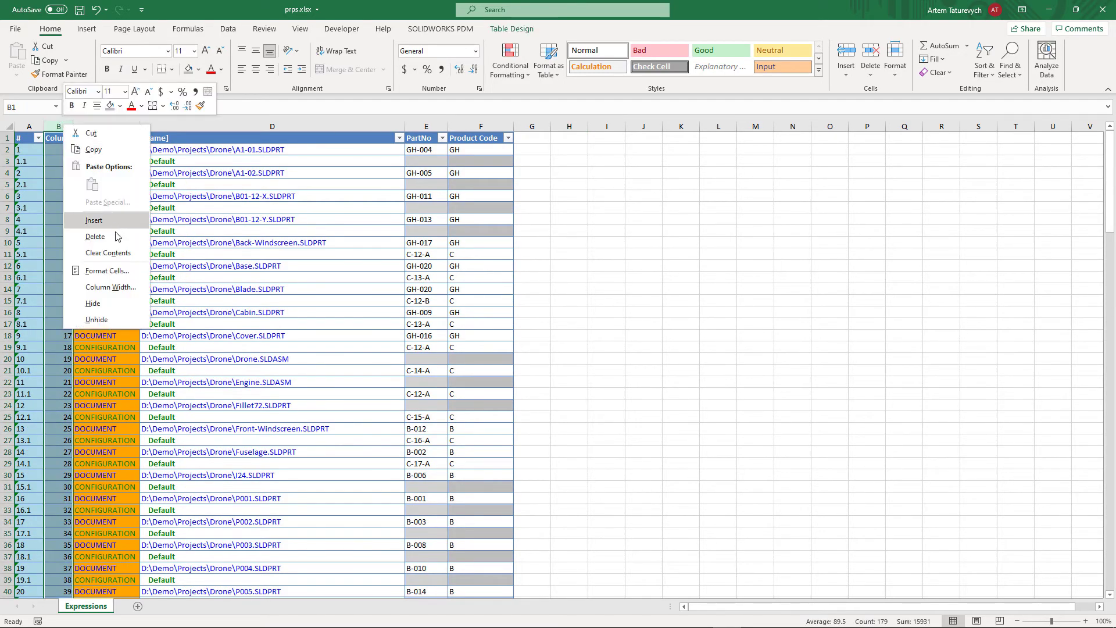
{"action": "left_click", "coordinate": [87, 238]}
{"action": "left_click", "coordinate": [262, 210]}
{"action": "key", "text": "ctrl+s"}
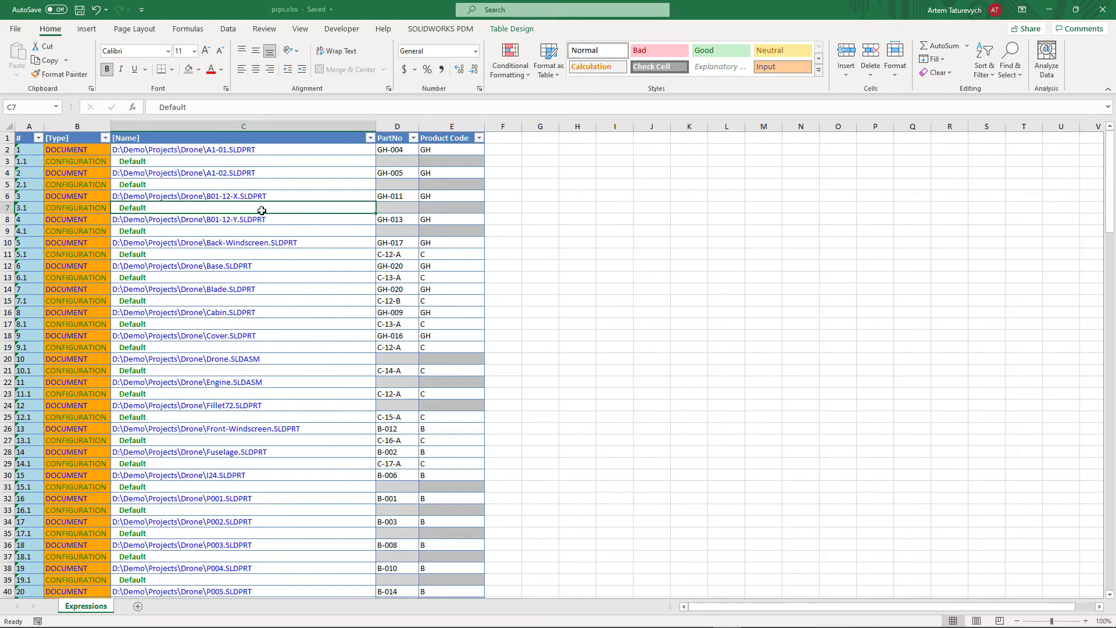
Return to Properties+ and import the properties from prps.xlsx in D:\Demo\Projects.
{"action": "left_click", "coordinate": [1046, 13]}
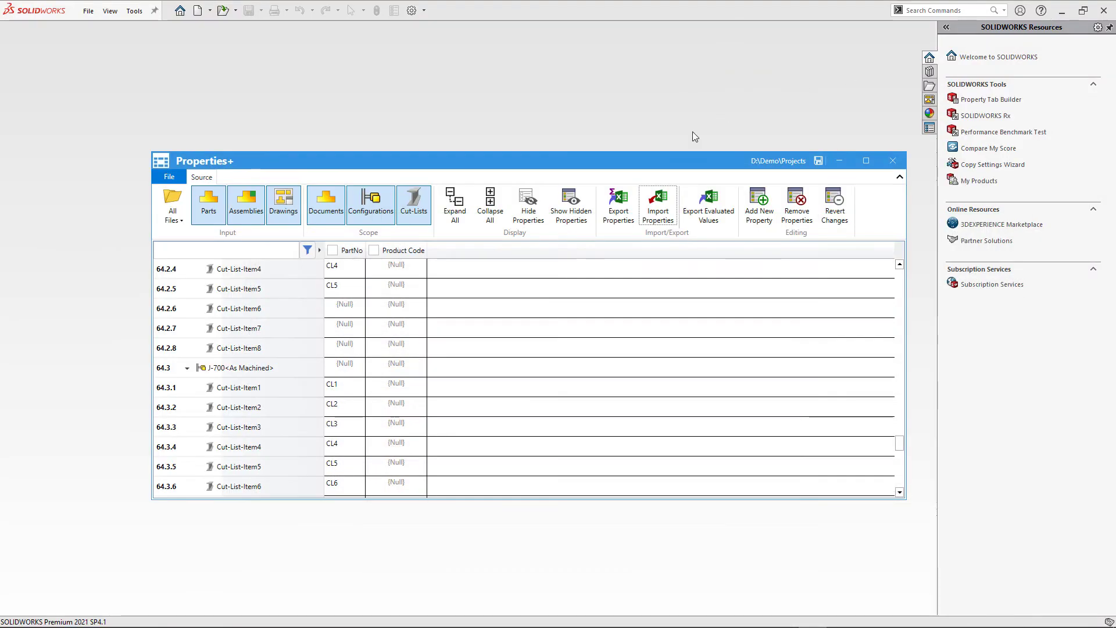
{"action": "left_click", "coordinate": [655, 202]}
{"action": "left_click", "coordinate": [286, 272]}
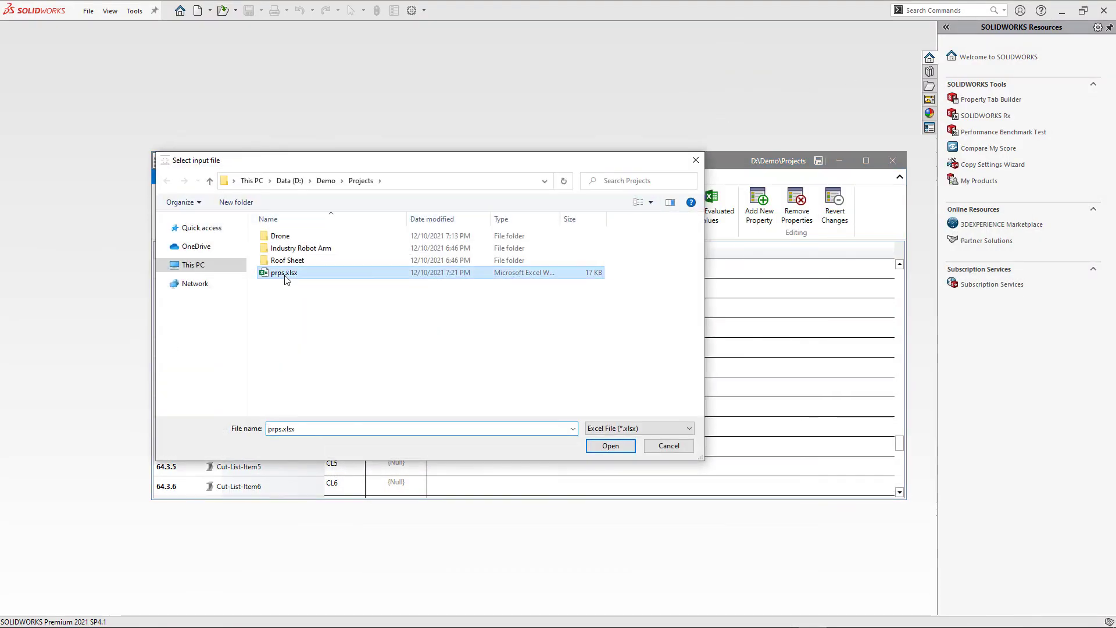
{"action": "left_click", "coordinate": [619, 446]}
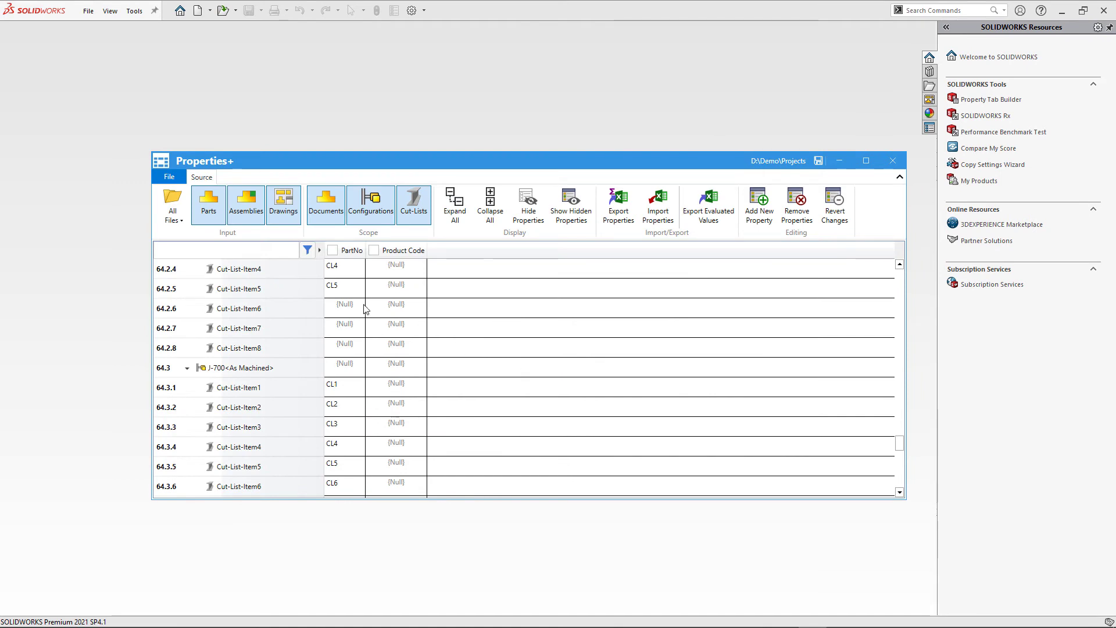
Check the imported Product Code values up to the first file, then save the property changes and close Properties+.
{"action": "scroll", "coordinate": [383, 306], "scroll_direction": "up", "scroll_amount": 8}
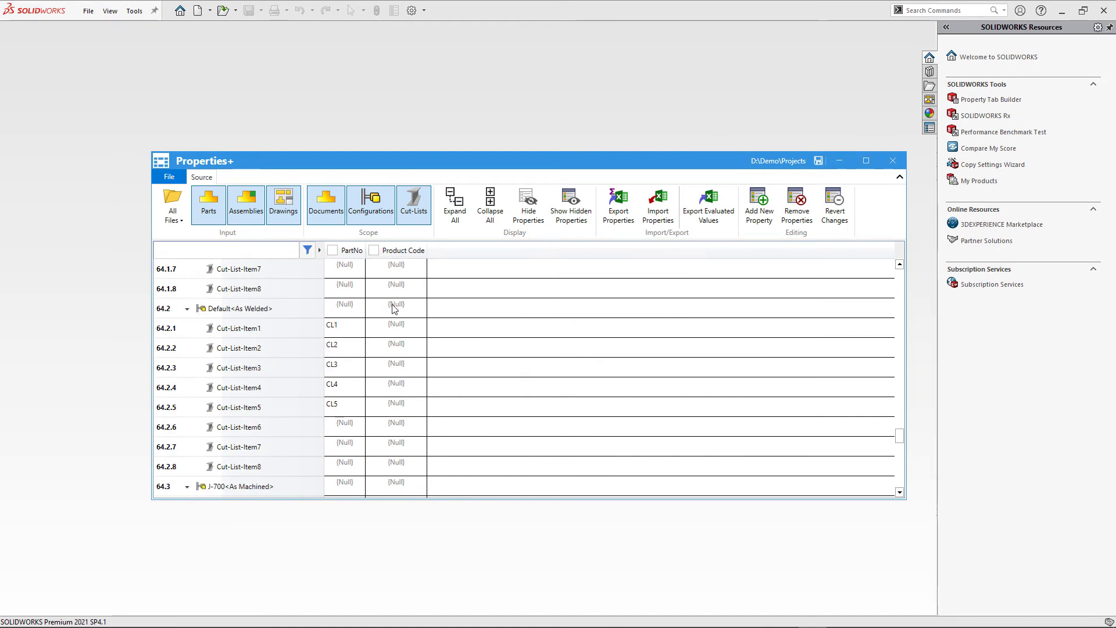
{"action": "scroll", "coordinate": [393, 311], "scroll_direction": "down", "scroll_amount": 5}
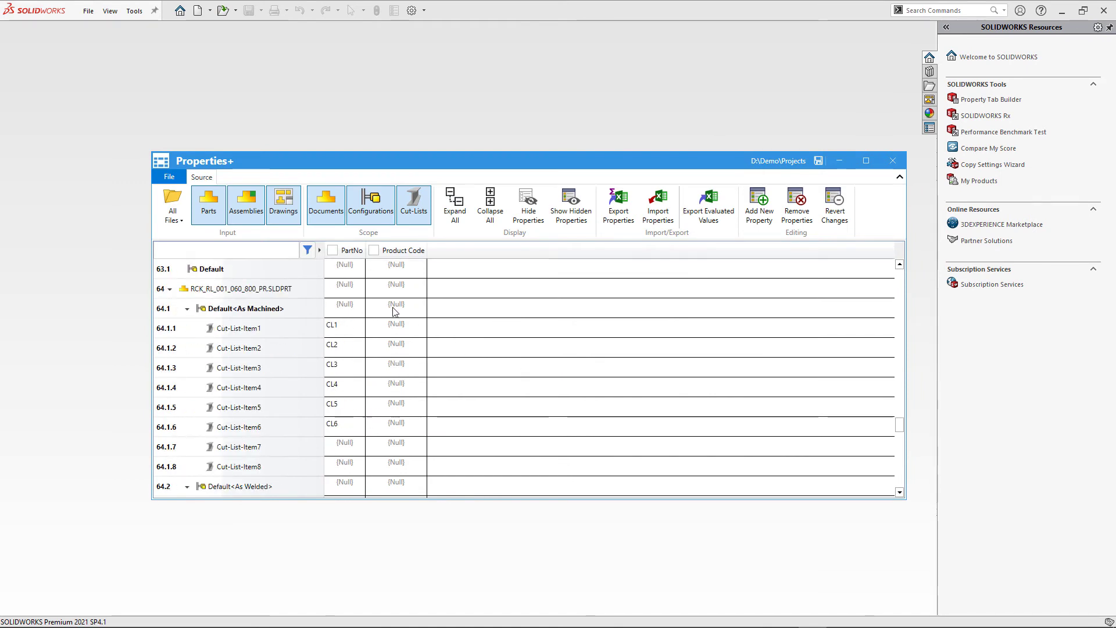
{"action": "scroll", "coordinate": [393, 319], "scroll_direction": "up", "scroll_amount": 10}
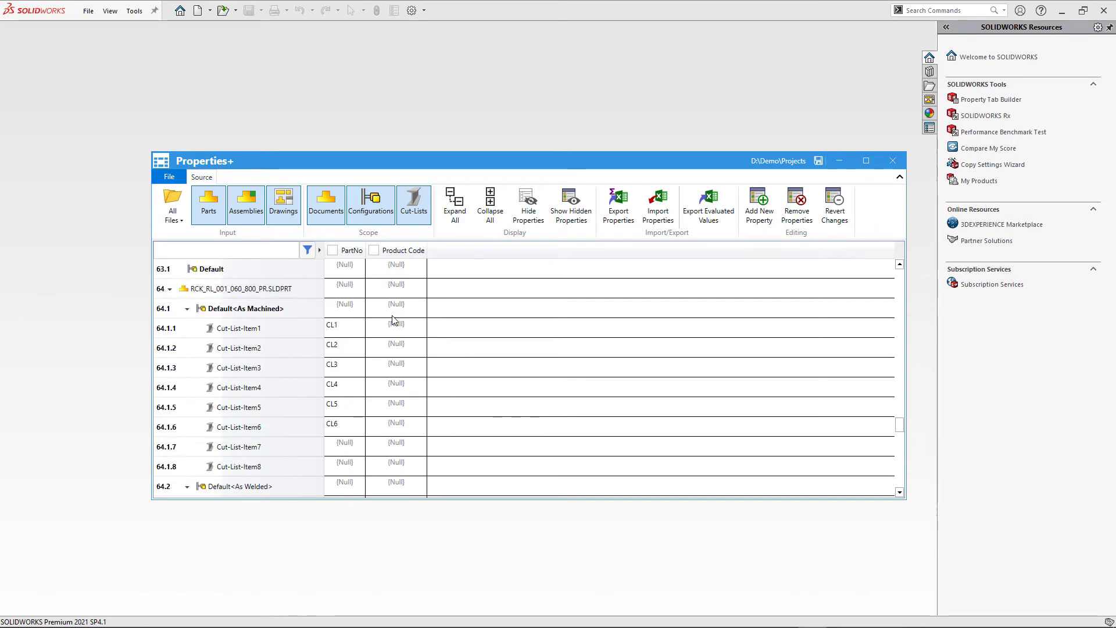
{"action": "scroll", "coordinate": [393, 319], "scroll_direction": "up", "scroll_amount": 12}
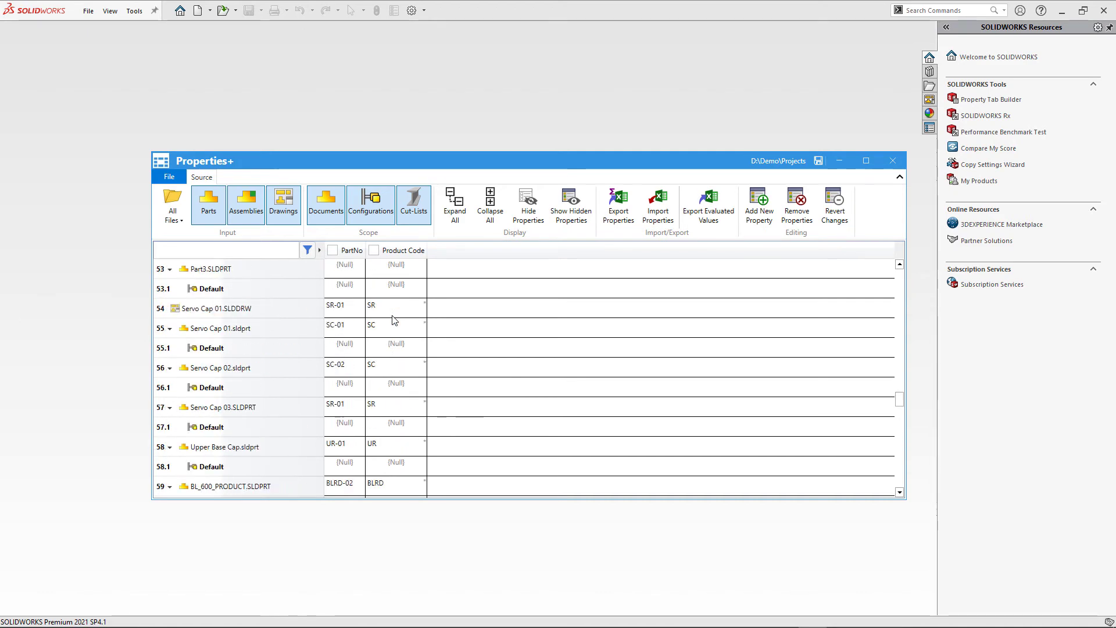
{"action": "scroll", "coordinate": [394, 323], "scroll_direction": "up", "scroll_amount": 15}
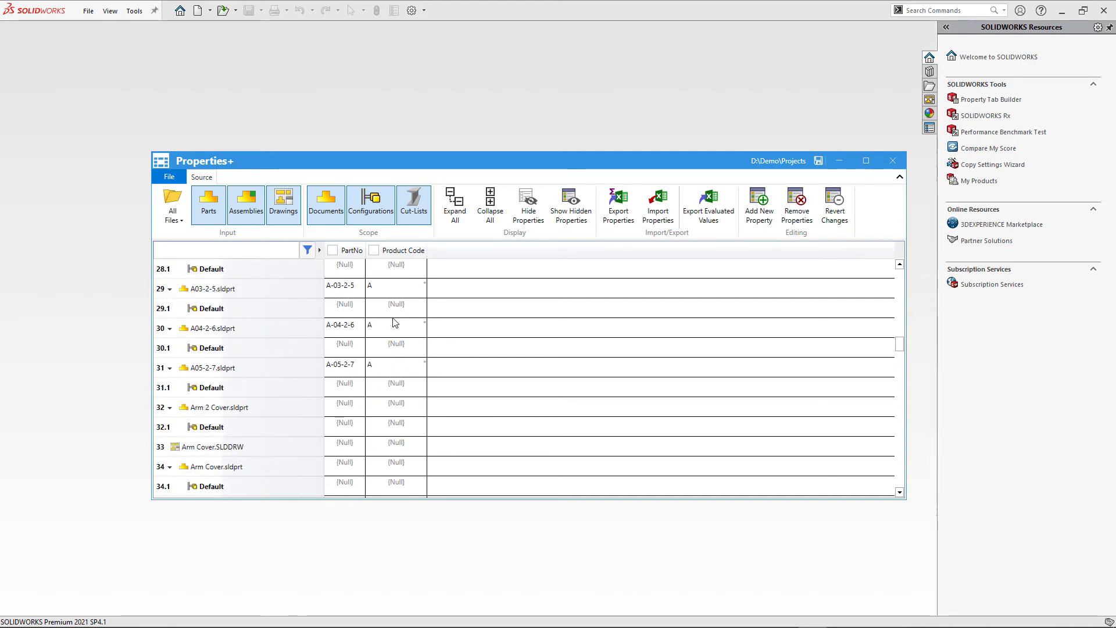
{"action": "scroll", "coordinate": [394, 323], "scroll_direction": "up", "scroll_amount": 8}
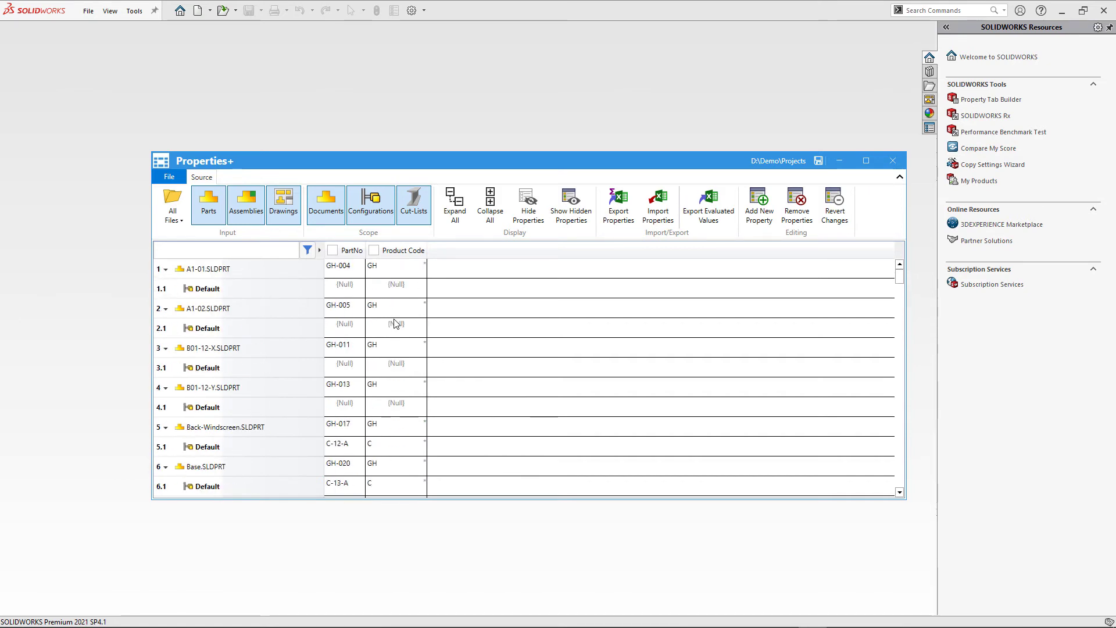
{"action": "left_click", "coordinate": [818, 161]}
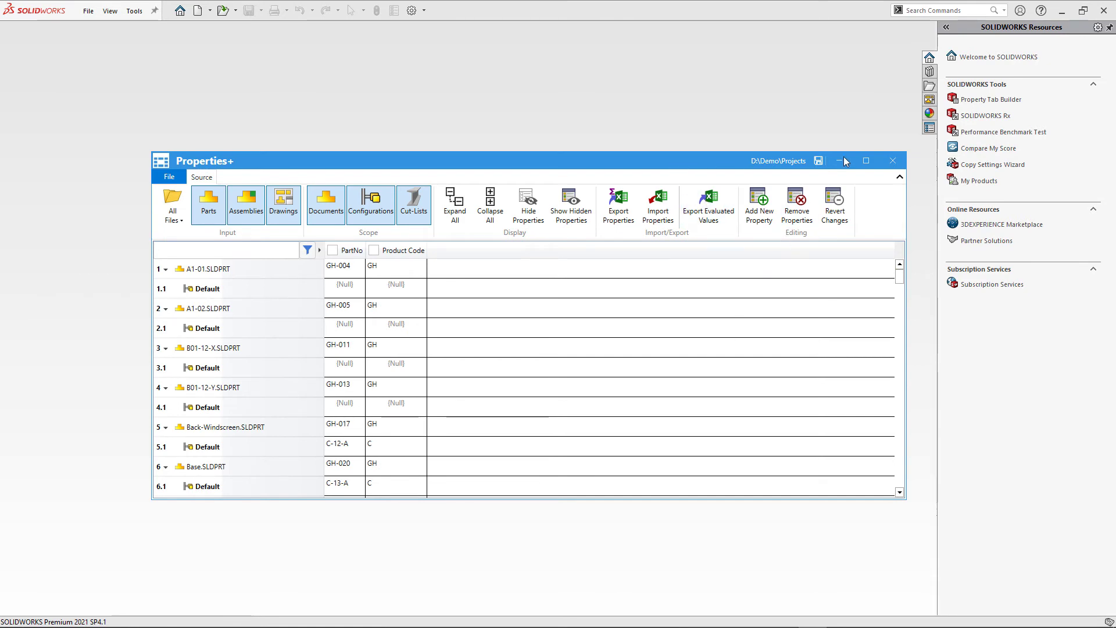
{"action": "left_click", "coordinate": [893, 160]}
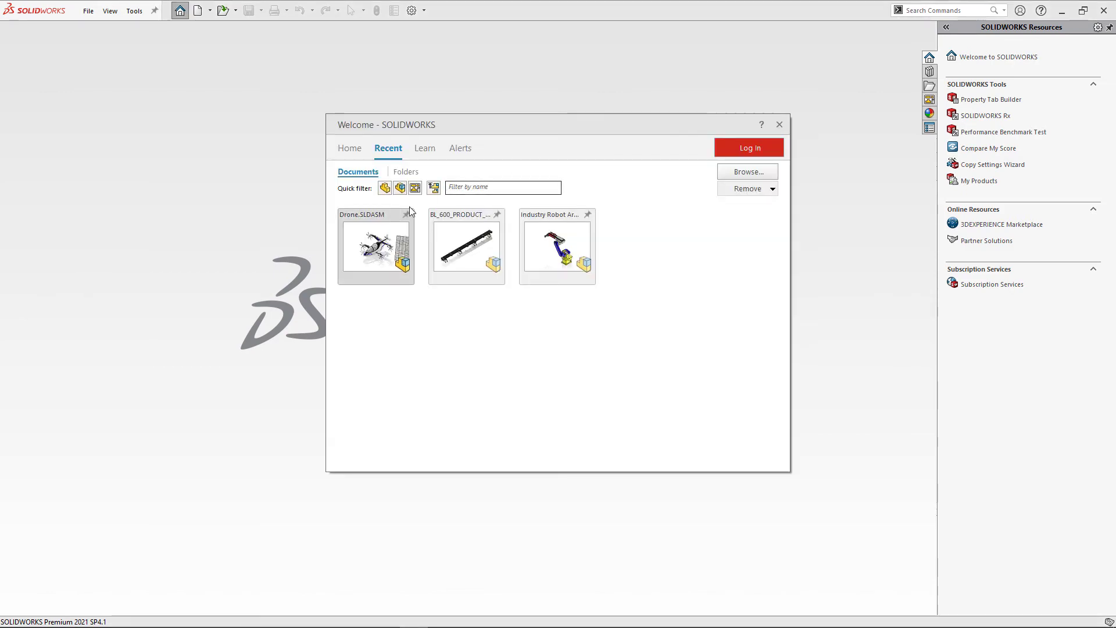
Open the recent Drone.SLDASM assembly and set its bill of materials' Weight column to the Mass custom property.
{"action": "left_click", "coordinate": [388, 222]}
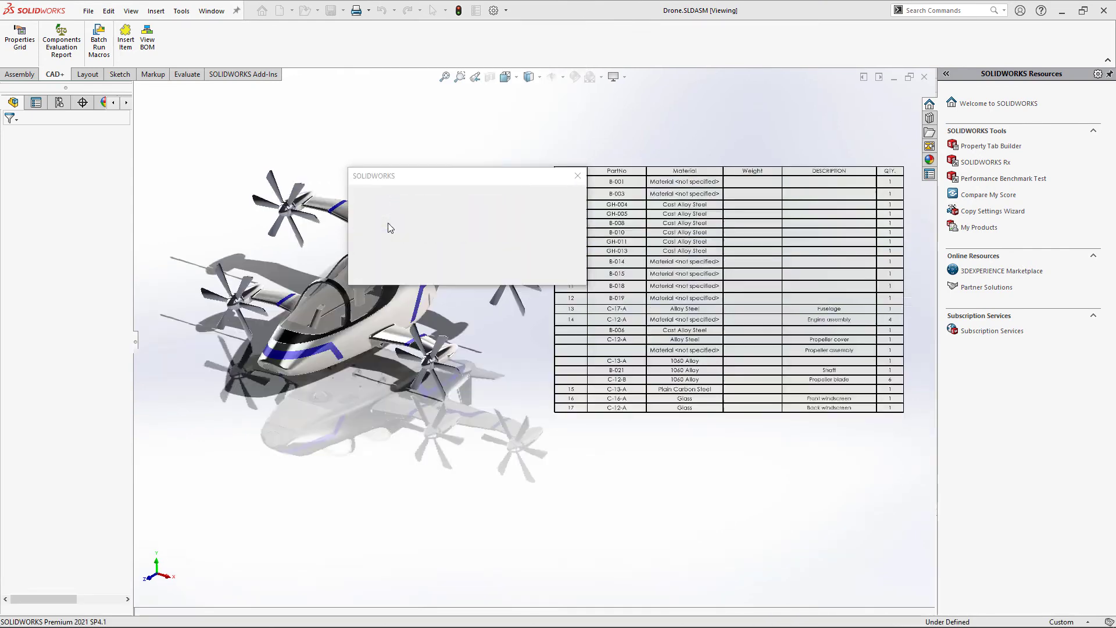
{"action": "left_click", "coordinate": [466, 260]}
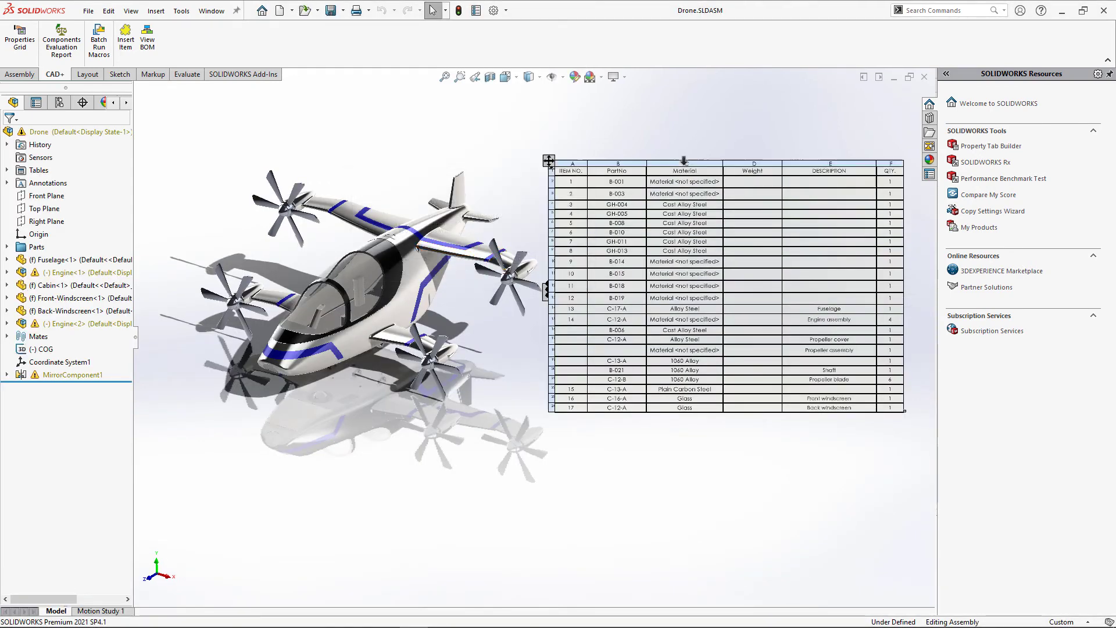
{"action": "left_click", "coordinate": [750, 169]}
{"action": "left_click", "coordinate": [749, 163]}
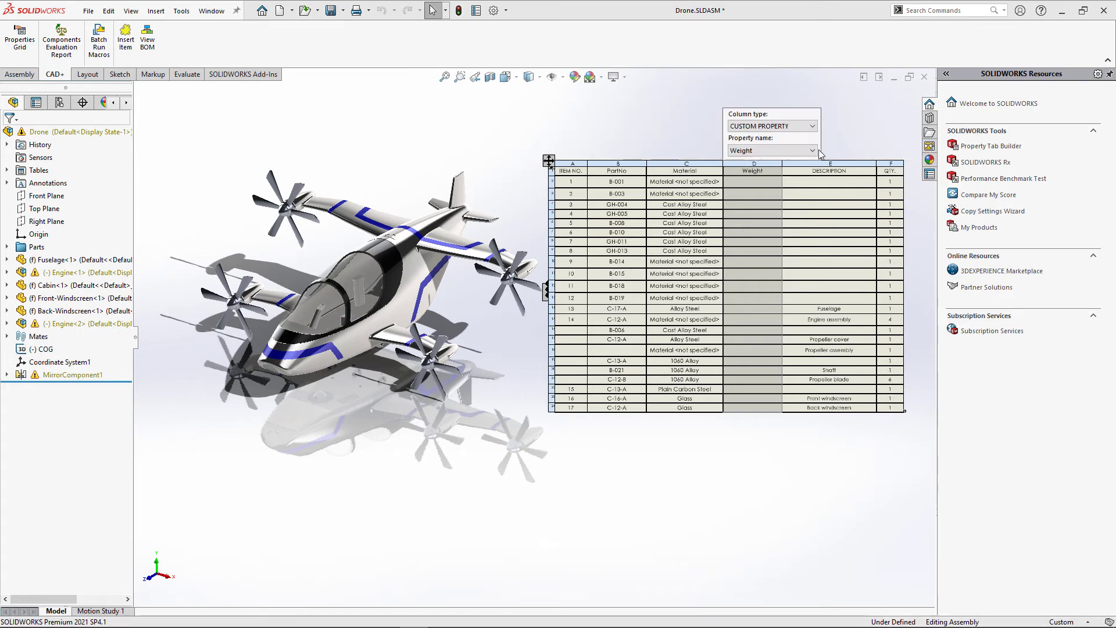
{"action": "left_click", "coordinate": [812, 150]}
{"action": "left_click", "coordinate": [775, 167]}
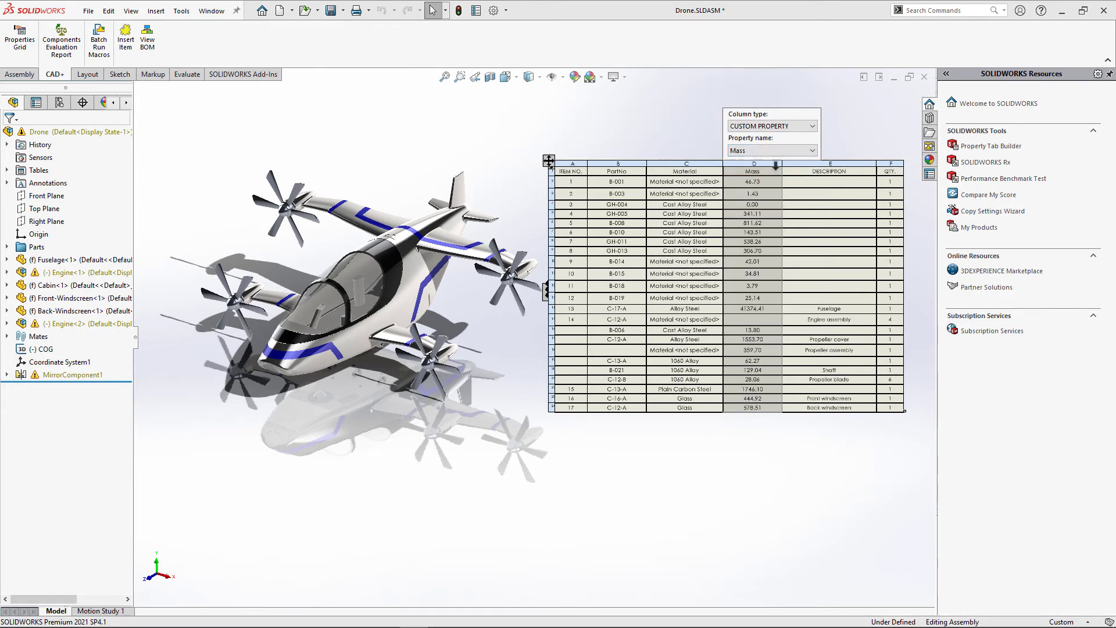
{"action": "left_click", "coordinate": [686, 133]}
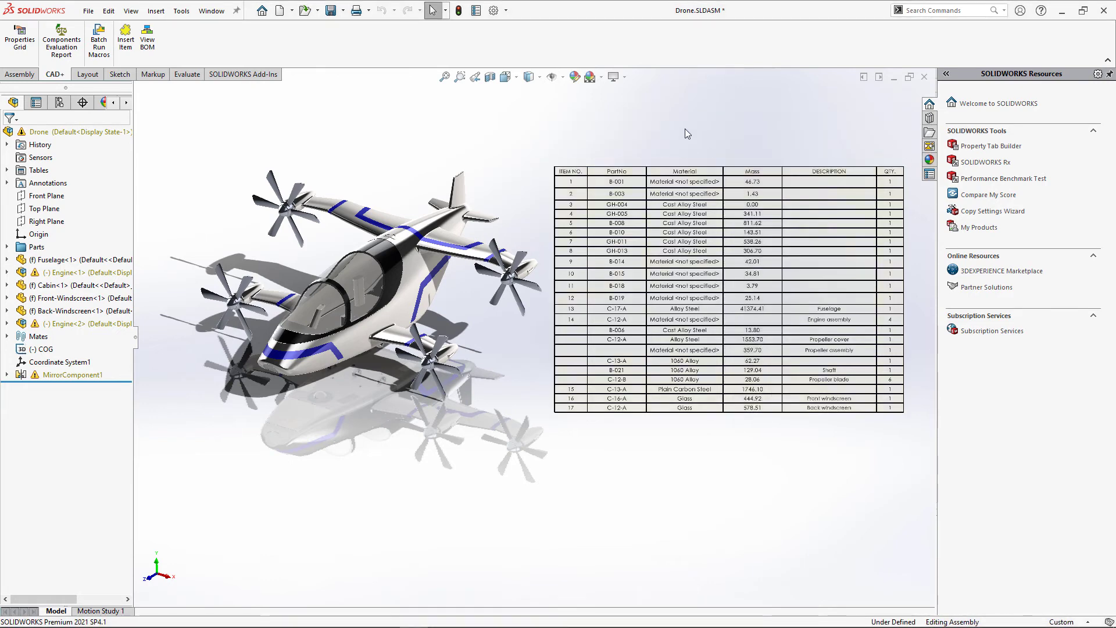
Insert a column to the right of Mass in the bill of materials, showing the Product Code custom property.
{"action": "right_click", "coordinate": [751, 163]}
{"action": "mouse_move", "coordinate": [790, 217]}
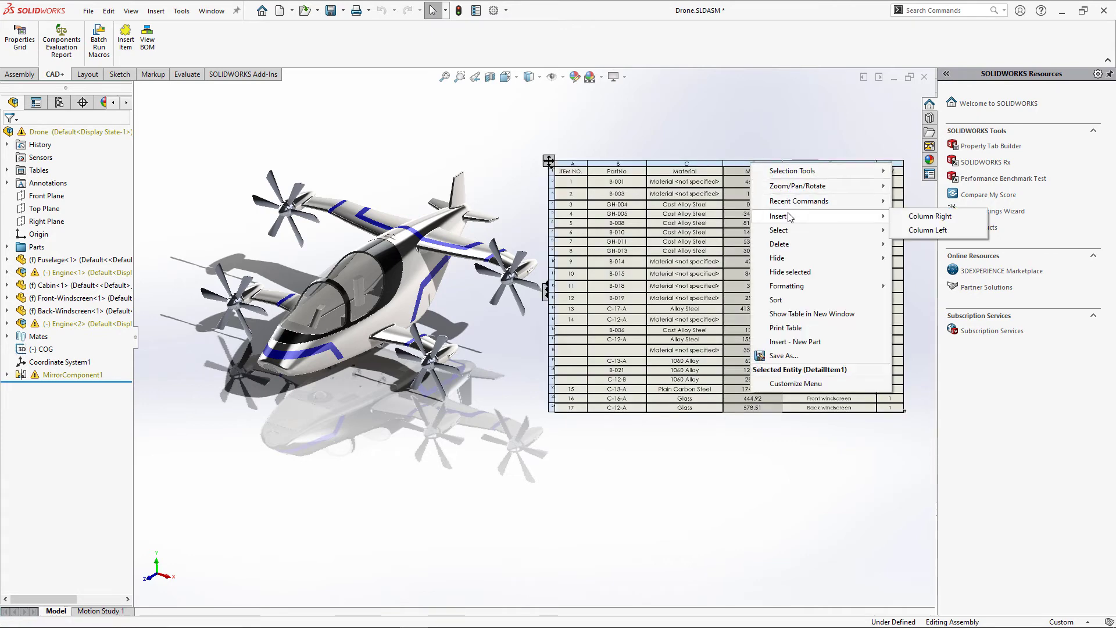
{"action": "left_click", "coordinate": [924, 216]}
{"action": "left_click", "coordinate": [833, 151]}
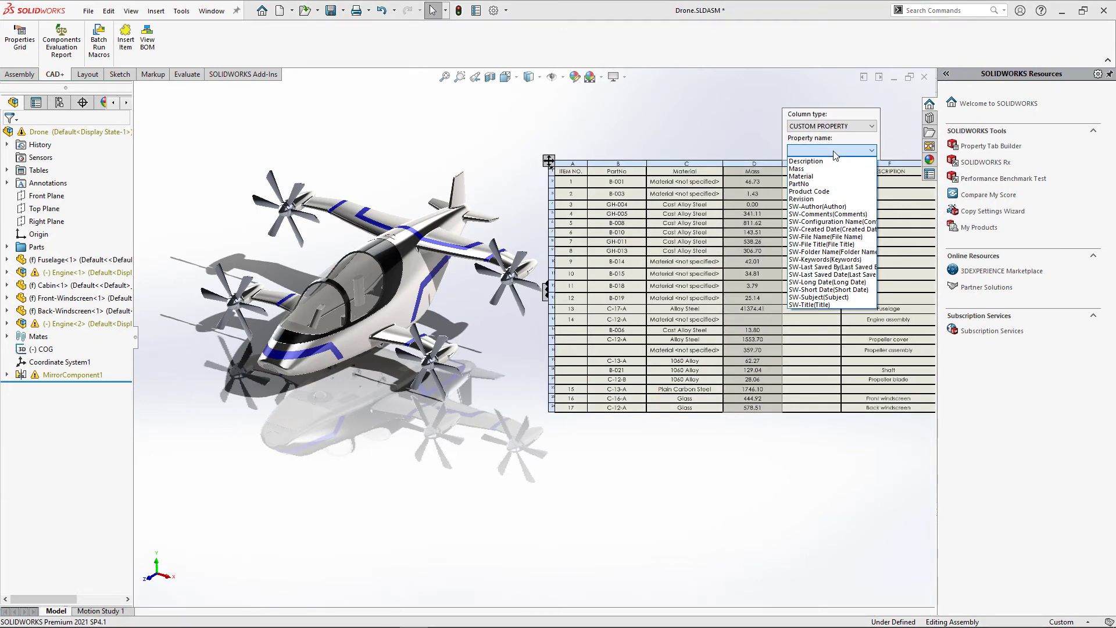
{"action": "left_click", "coordinate": [830, 191]}
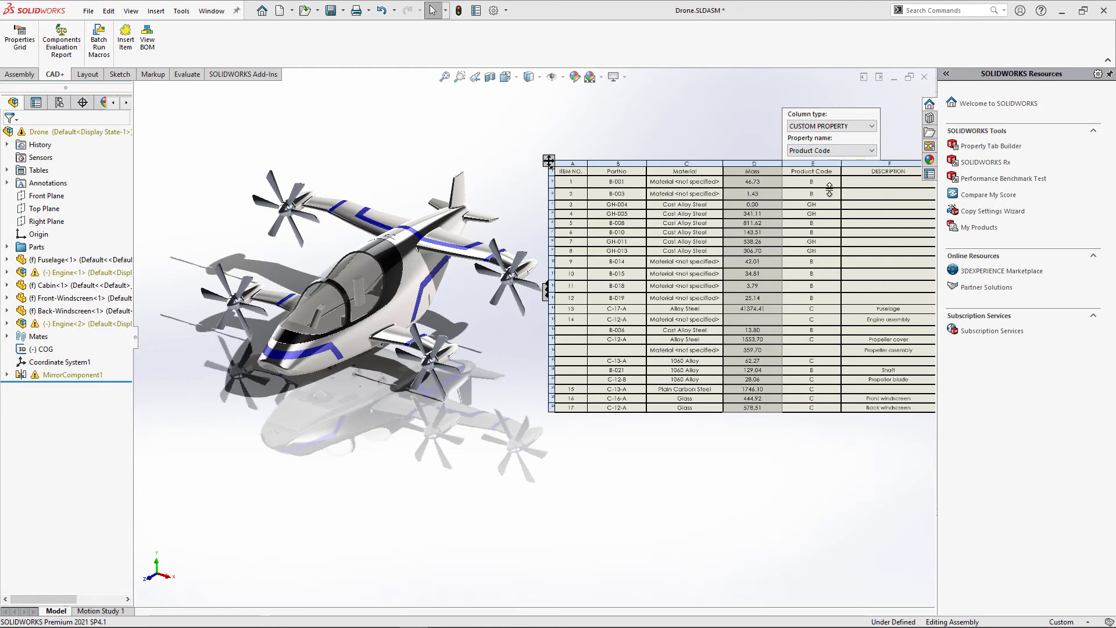
{"action": "left_click", "coordinate": [677, 136]}
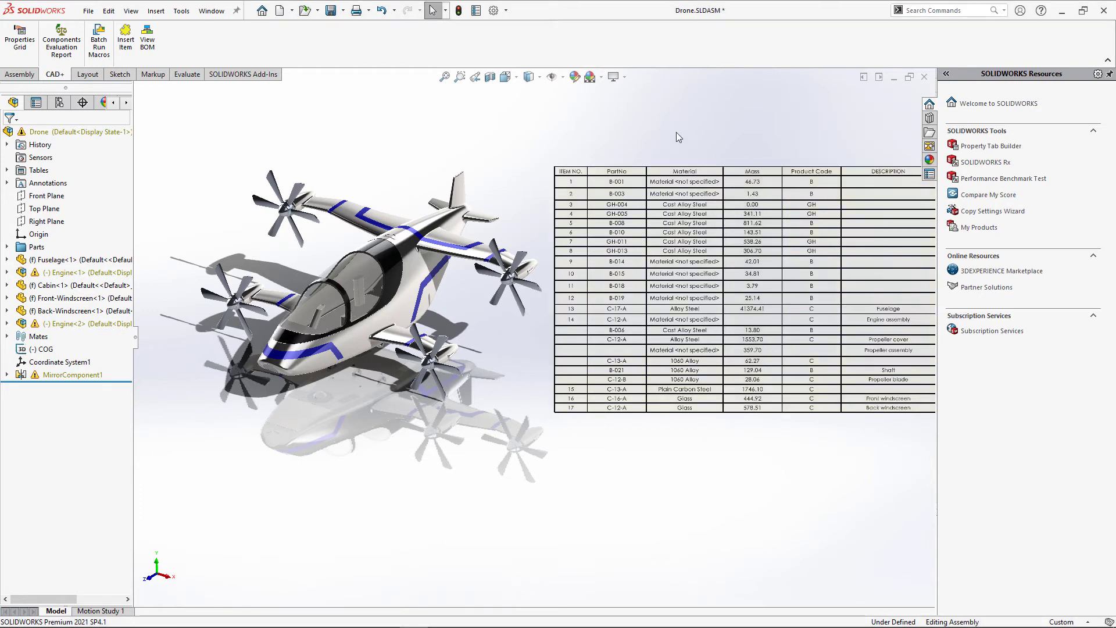
Save the Drone assembly and close it.
{"action": "key", "text": "ctrl+s"}
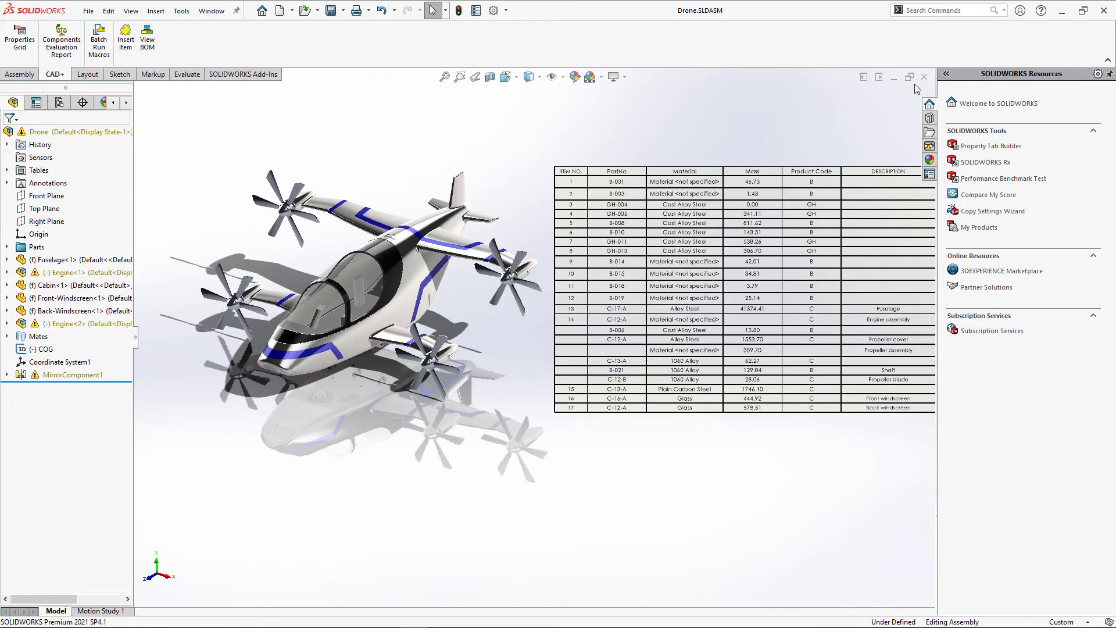
{"action": "left_click", "coordinate": [924, 76]}
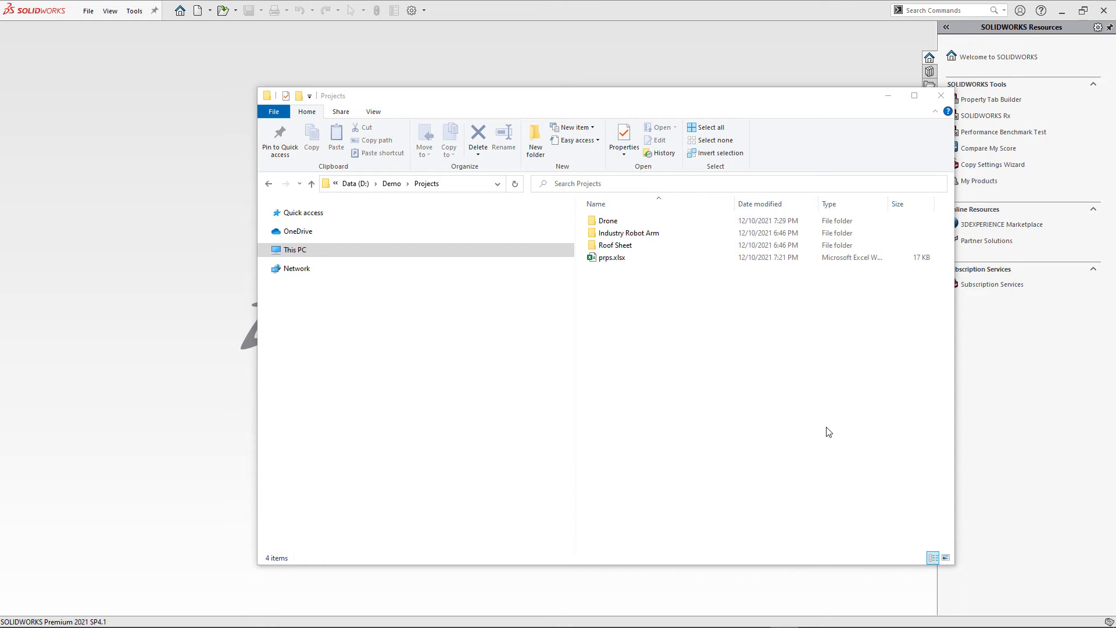
In File Explorer, duplicate the Roof Sheet folder within D:\Demo\Projects and rename the copy as Roof Sheet - DN.
{"action": "left_click", "coordinate": [607, 246]}
{"action": "left_click", "coordinate": [627, 293]}
{"action": "key", "text": "ctrl+v"}
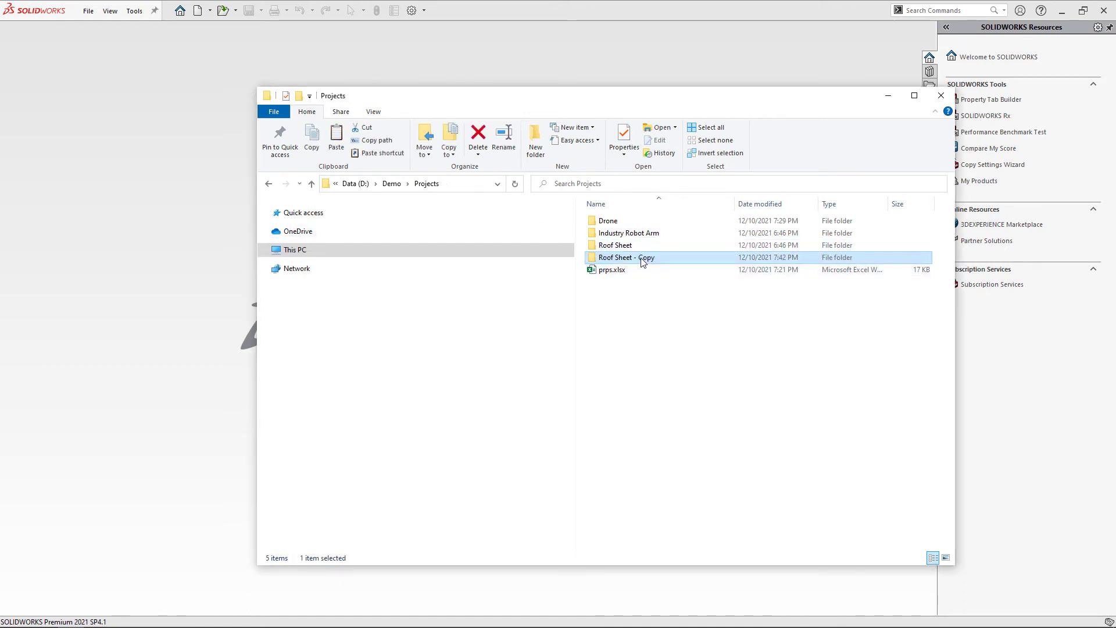
{"action": "left_click", "coordinate": [641, 258]}
{"action": "double_click", "coordinate": [645, 257]}
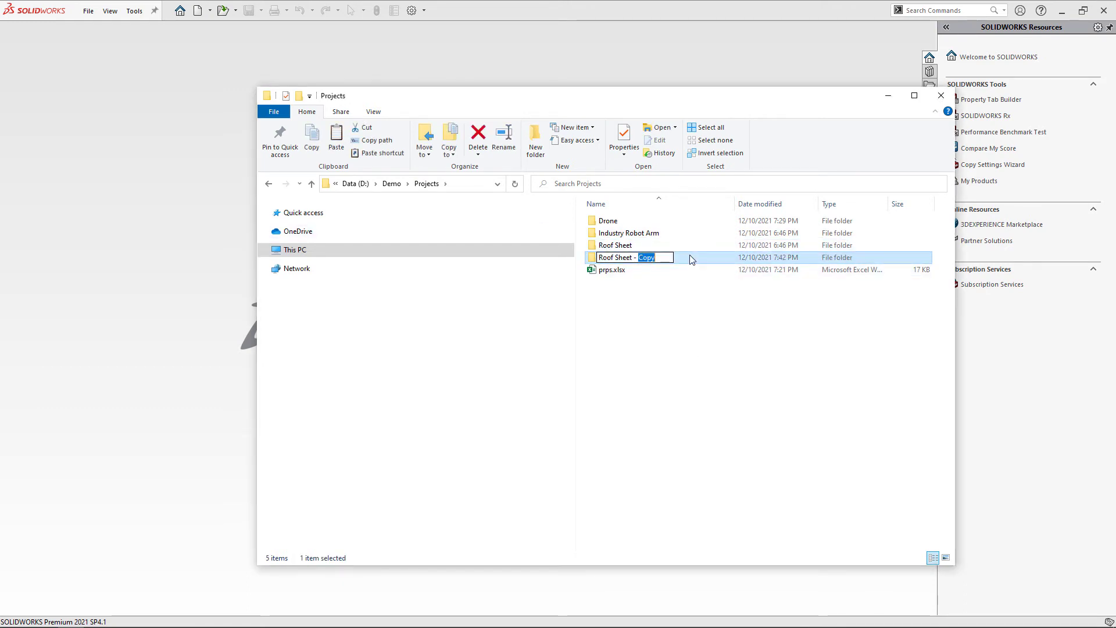
{"action": "type", "text": "DN"}
{"action": "key", "text": "Return"}
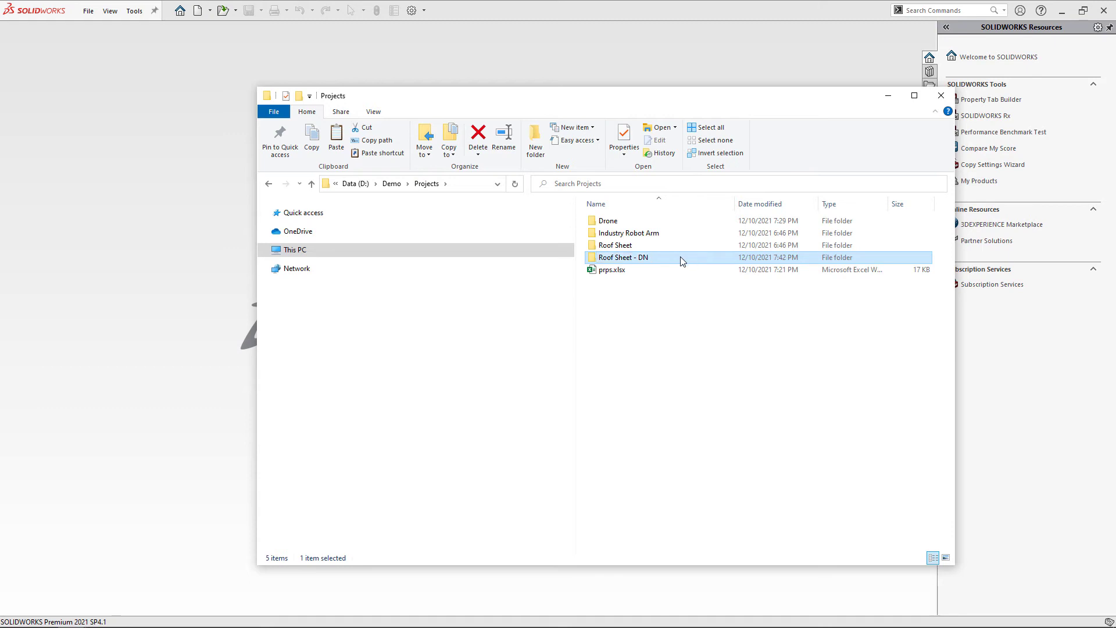
In the Roof Sheet - DN folder, rename BL_600_PRODUCT_PACKING.SLDASM as DN_600_PRODUCT_PACKING.SLDASM.
{"action": "double_click", "coordinate": [647, 256]}
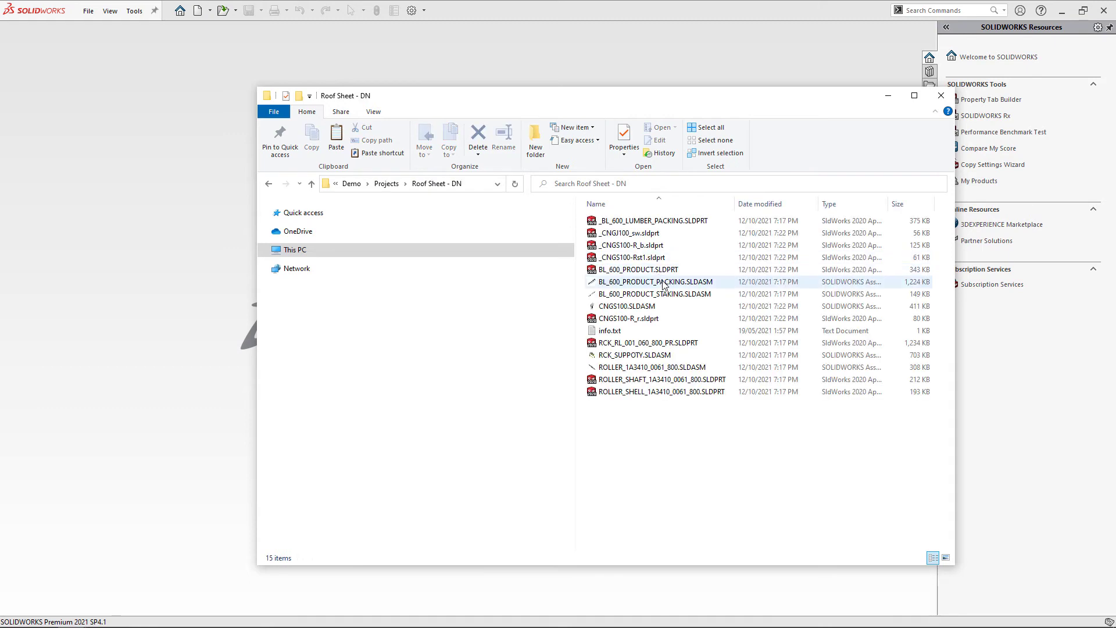
{"action": "left_click", "coordinate": [663, 283]}
{"action": "left_click", "coordinate": [610, 283]}
{"action": "left_click", "coordinate": [607, 283]}
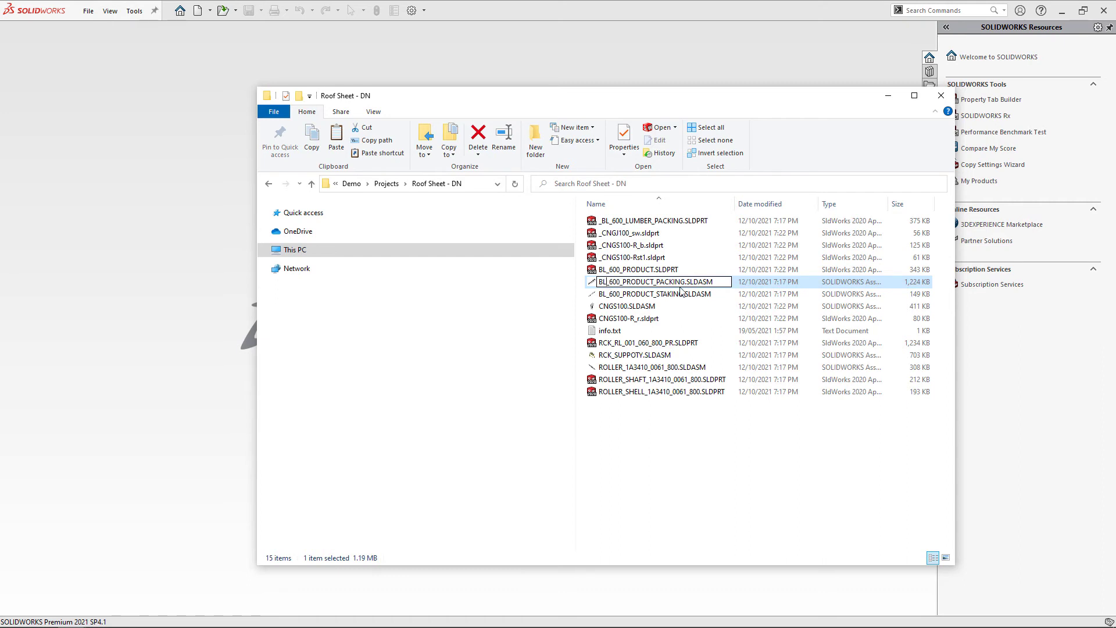
{"action": "key", "text": "shift+Home"}
{"action": "type", "text": "DN"}
{"action": "key", "text": "Return"}
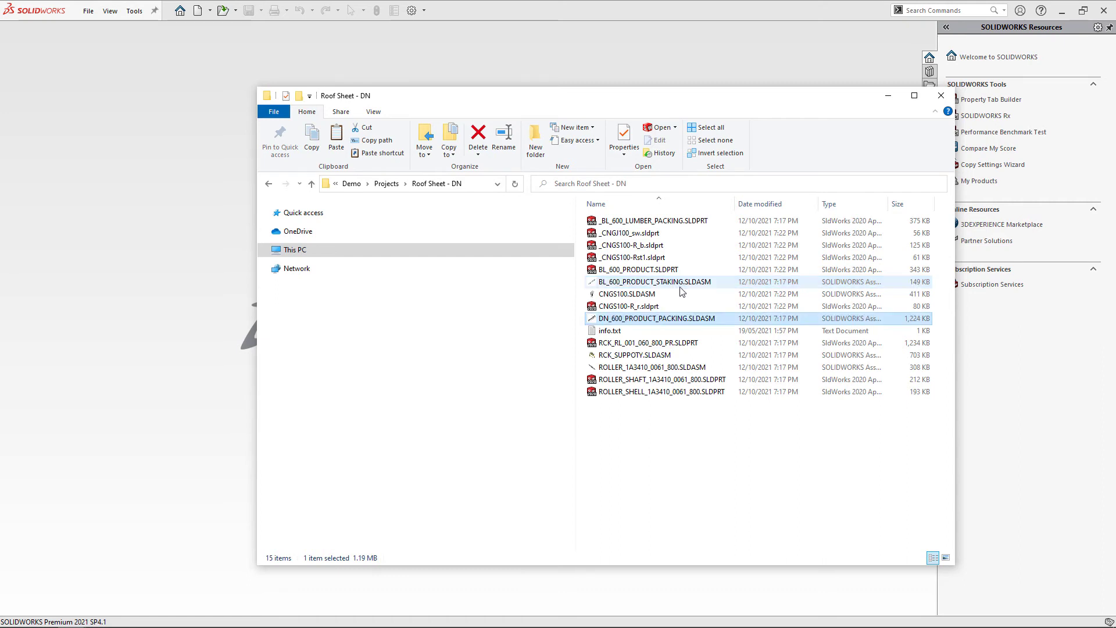
Open DN_600_PRODUCT_PACKING.SLDASM in Properties+ and show all references with their configurations and cut-lists, fully expanded.
{"action": "right_click", "coordinate": [673, 321]}
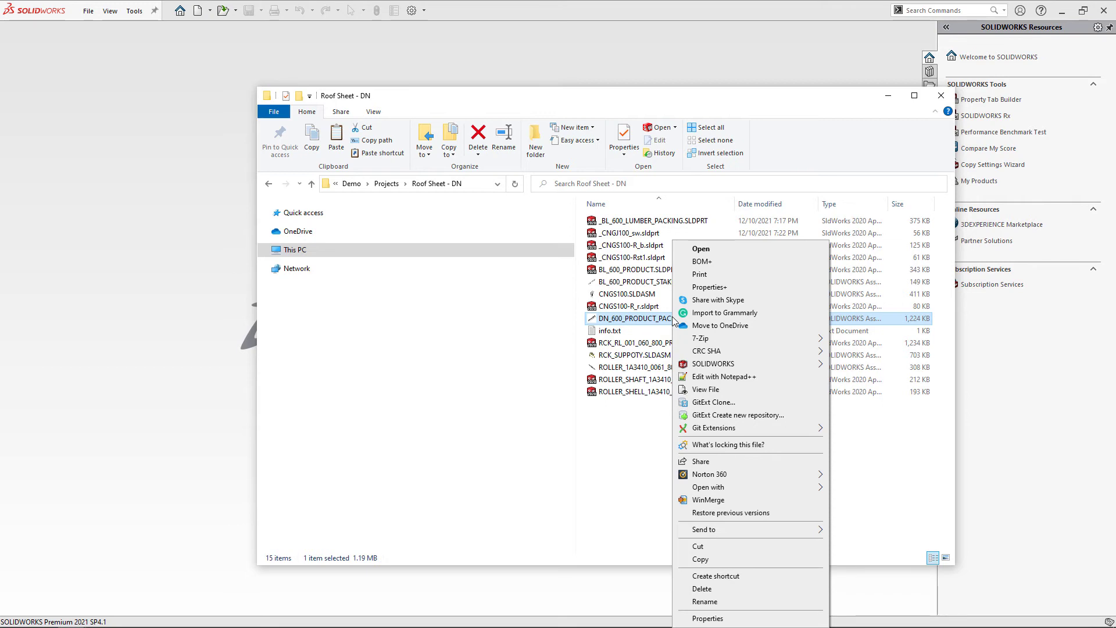
{"action": "left_click", "coordinate": [718, 289]}
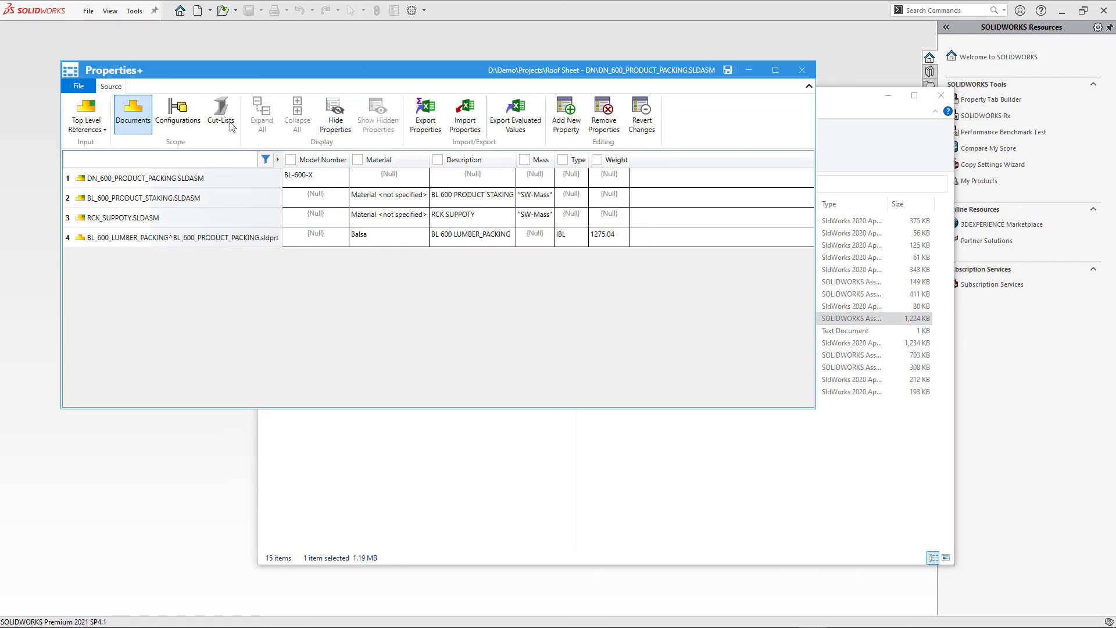
{"action": "left_click", "coordinate": [185, 121]}
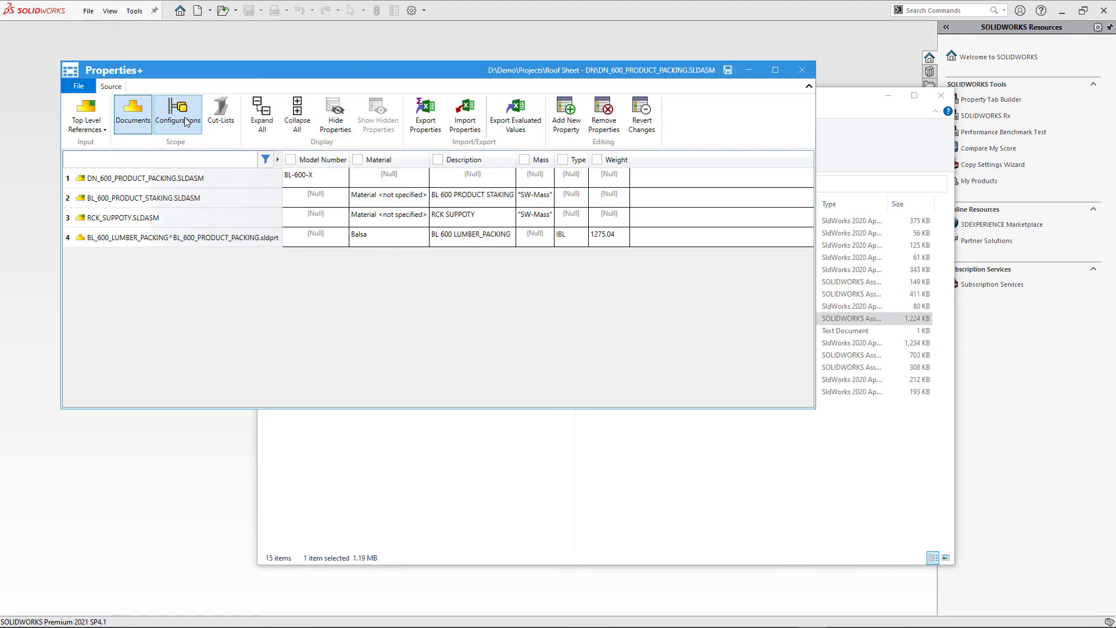
{"action": "left_click", "coordinate": [226, 121]}
{"action": "left_click", "coordinate": [96, 129]}
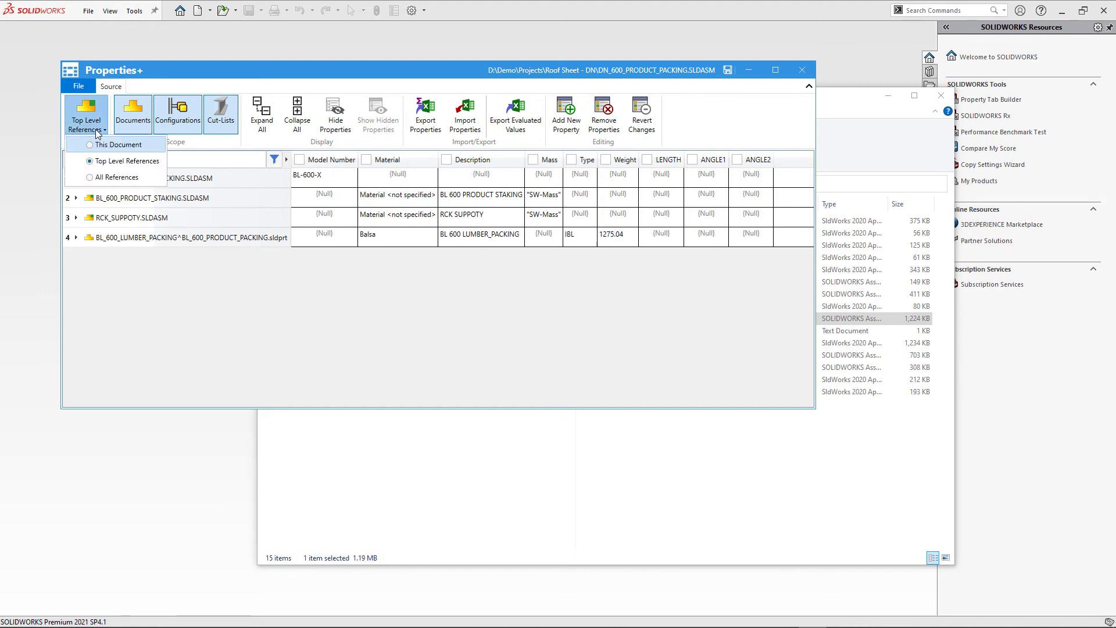
{"action": "left_click", "coordinate": [119, 177]}
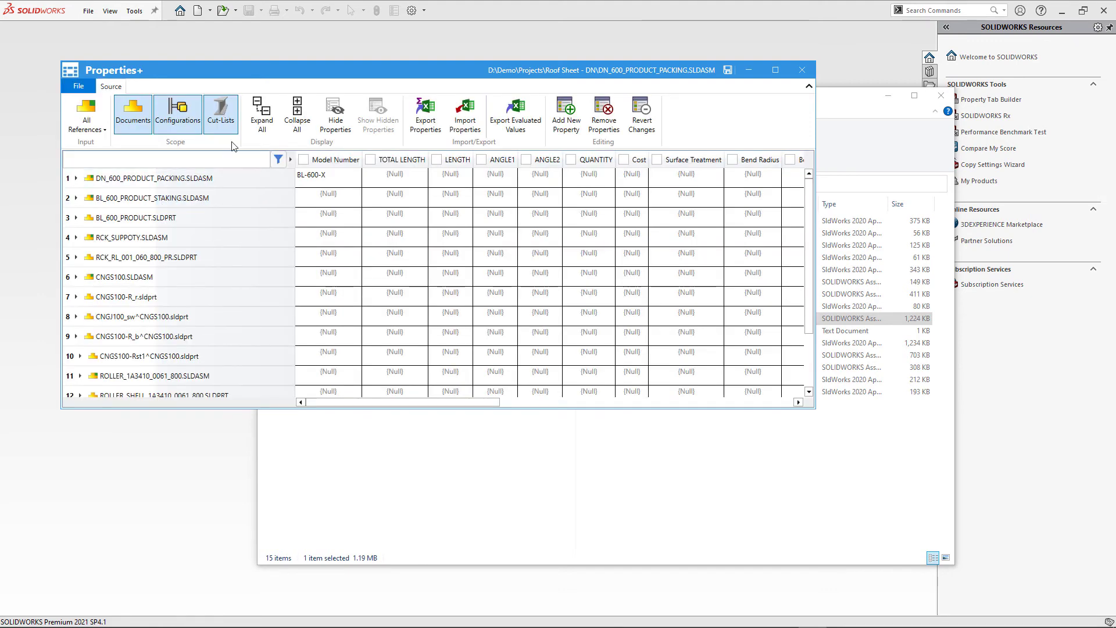
{"action": "left_click", "coordinate": [262, 115]}
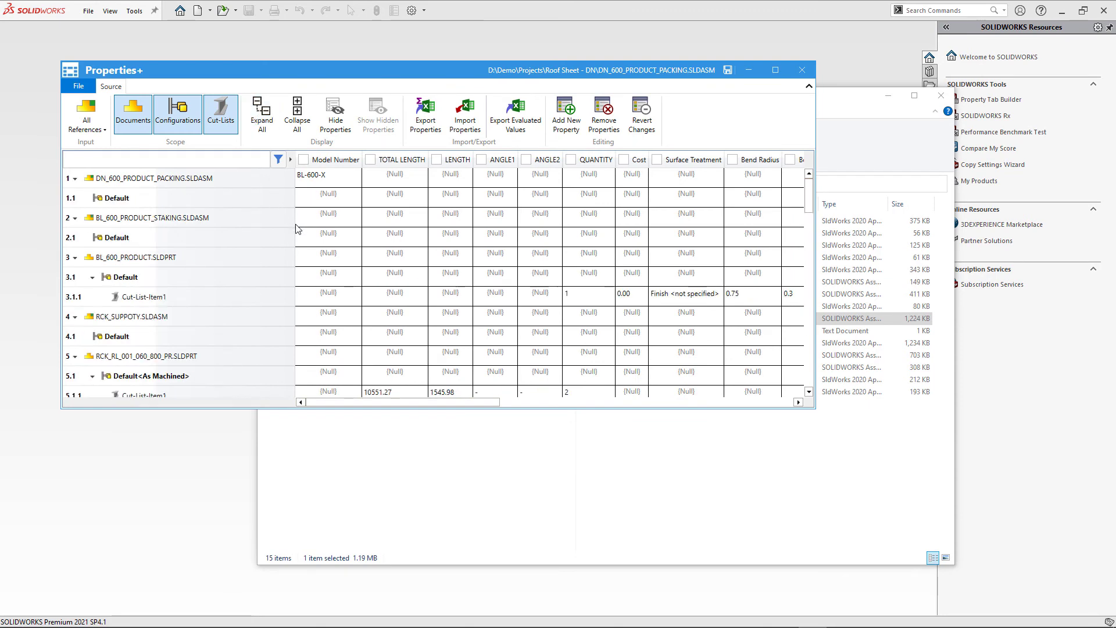
Hide the TOTAL LENGTH, LENGTH, ANGLE1, ANGLE2, QUANTITY, Cost, Surface Treatment and Bend Radius property columns.
{"action": "scroll", "coordinate": [395, 249], "scroll_direction": "down", "scroll_amount": 1}
{"action": "left_click", "coordinate": [398, 160]}
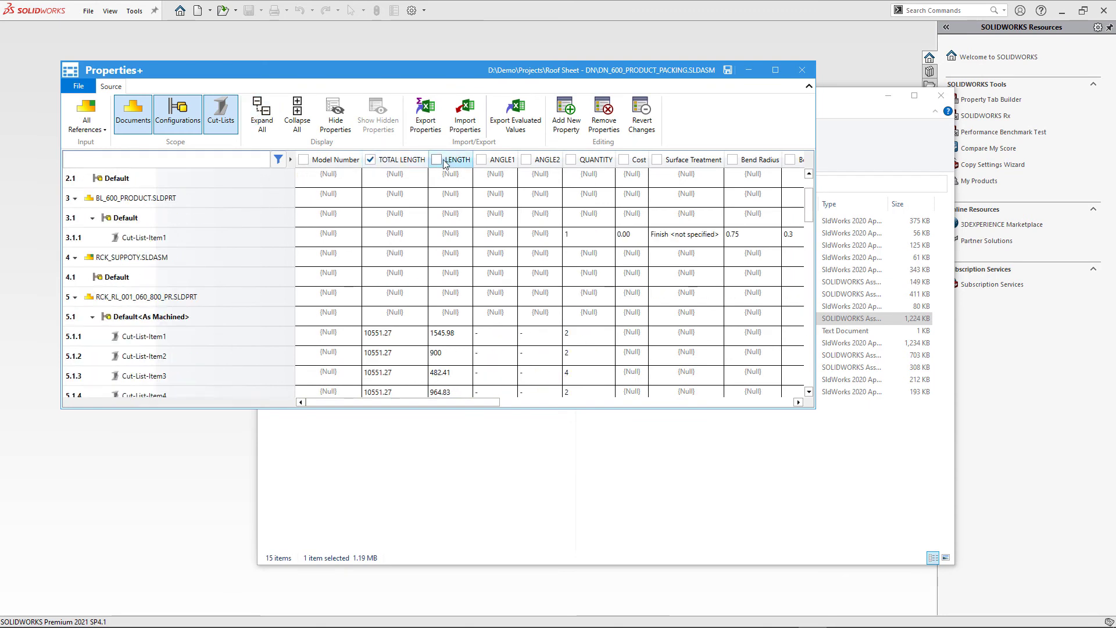
{"action": "left_click", "coordinate": [445, 162]}
{"action": "left_click", "coordinate": [482, 159]}
{"action": "left_click", "coordinate": [526, 160]}
{"action": "left_click", "coordinate": [571, 160]}
{"action": "left_click", "coordinate": [624, 159]}
{"action": "left_click", "coordinate": [656, 160]}
{"action": "left_click", "coordinate": [732, 160]}
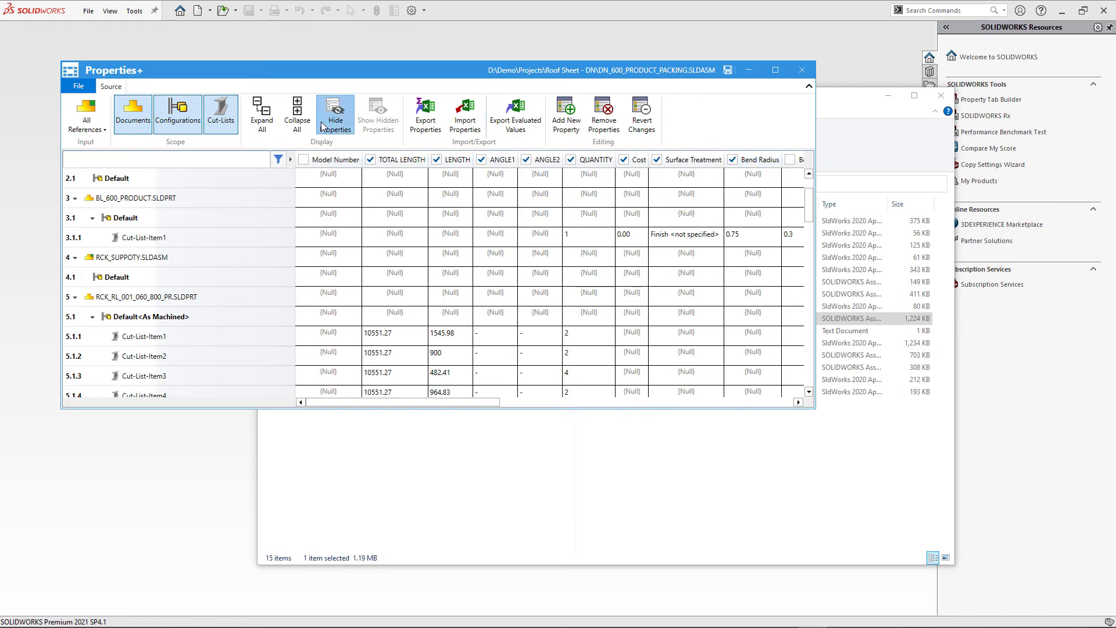
{"action": "left_click", "coordinate": [323, 124]}
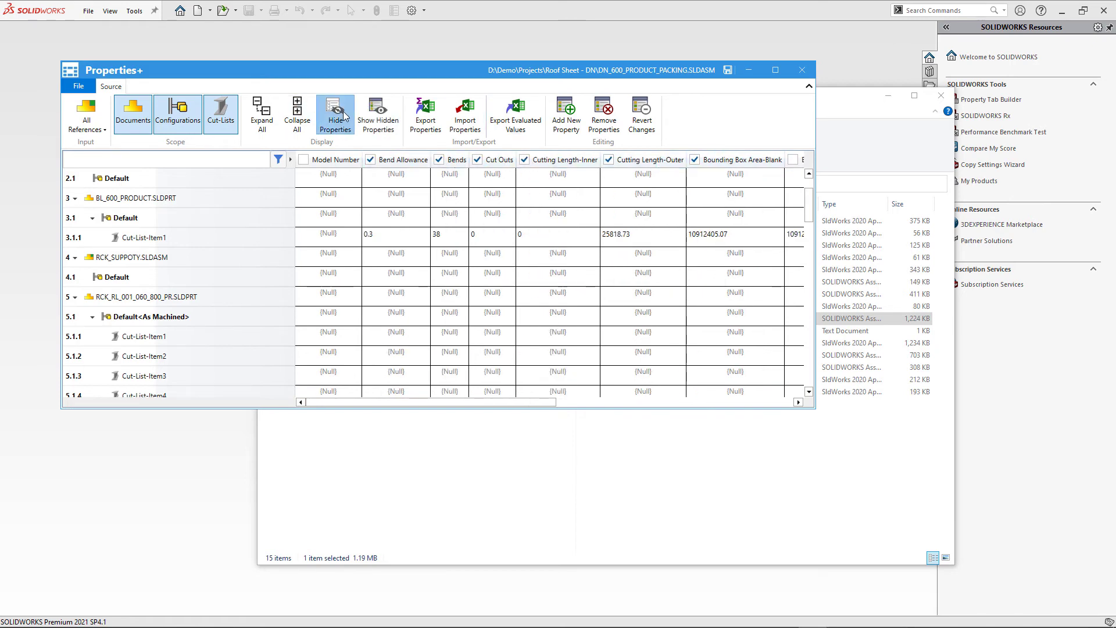
Hide the remaining sheet metal columns: bend, cut-out, cutting length, bounding box and Sheet Metal Thickness.
{"action": "left_click", "coordinate": [370, 160]}
{"action": "left_click", "coordinate": [449, 160]}
{"action": "left_click", "coordinate": [537, 160]}
{"action": "left_click", "coordinate": [620, 159]}
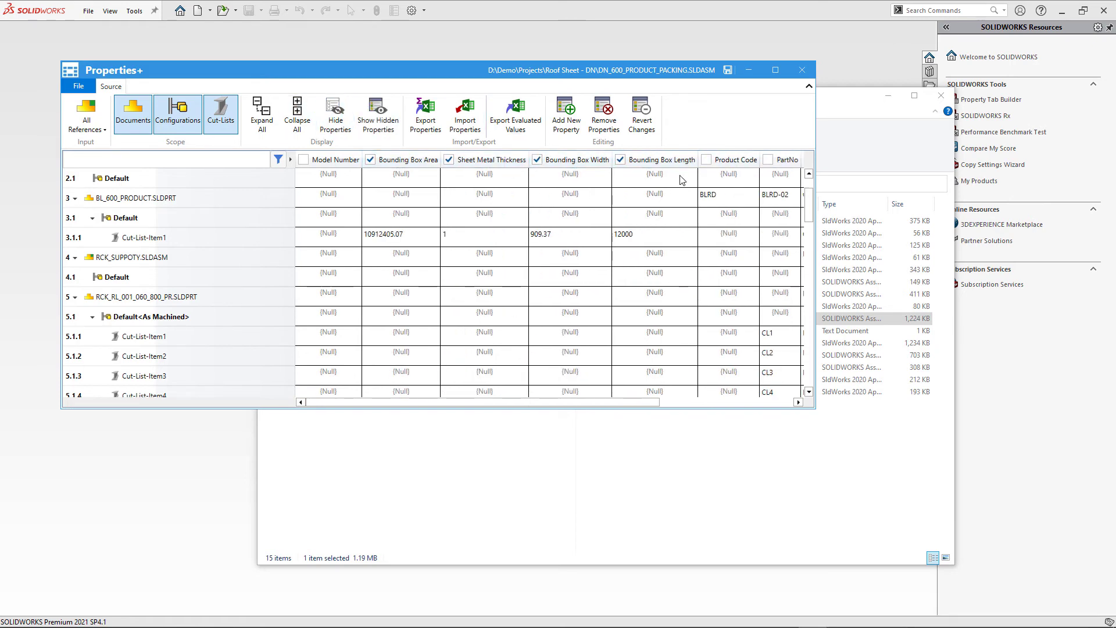
{"action": "left_click", "coordinate": [337, 123]}
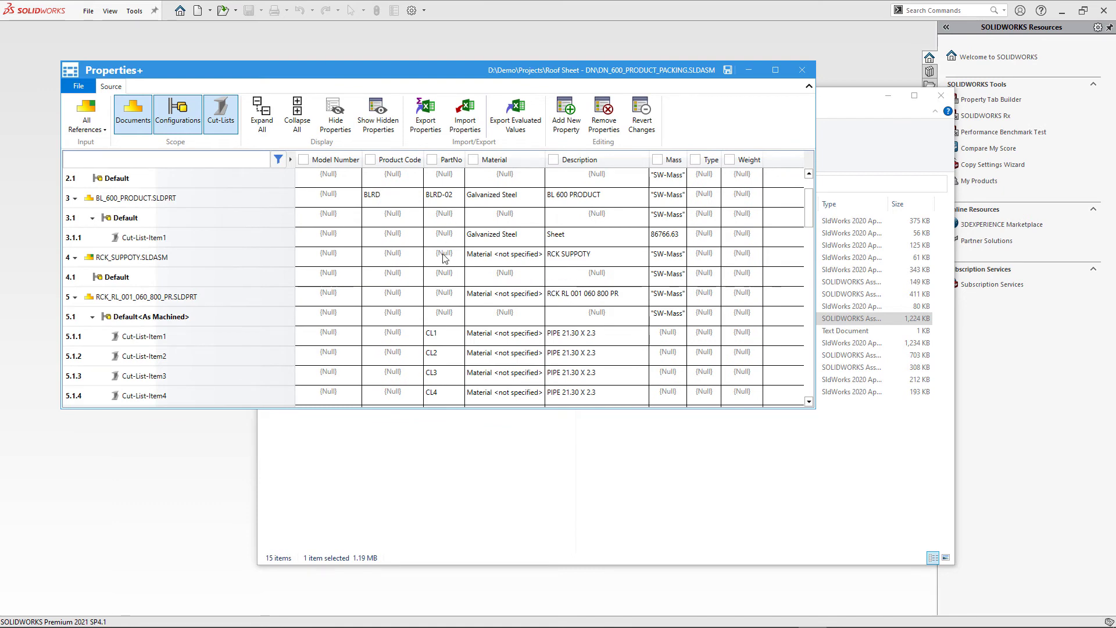
Limit the property scope to cut-lists only by excluding documents and configurations.
{"action": "scroll", "coordinate": [447, 261], "scroll_direction": "down", "scroll_amount": 1}
{"action": "scroll", "coordinate": [439, 308], "scroll_direction": "down", "scroll_amount": 4}
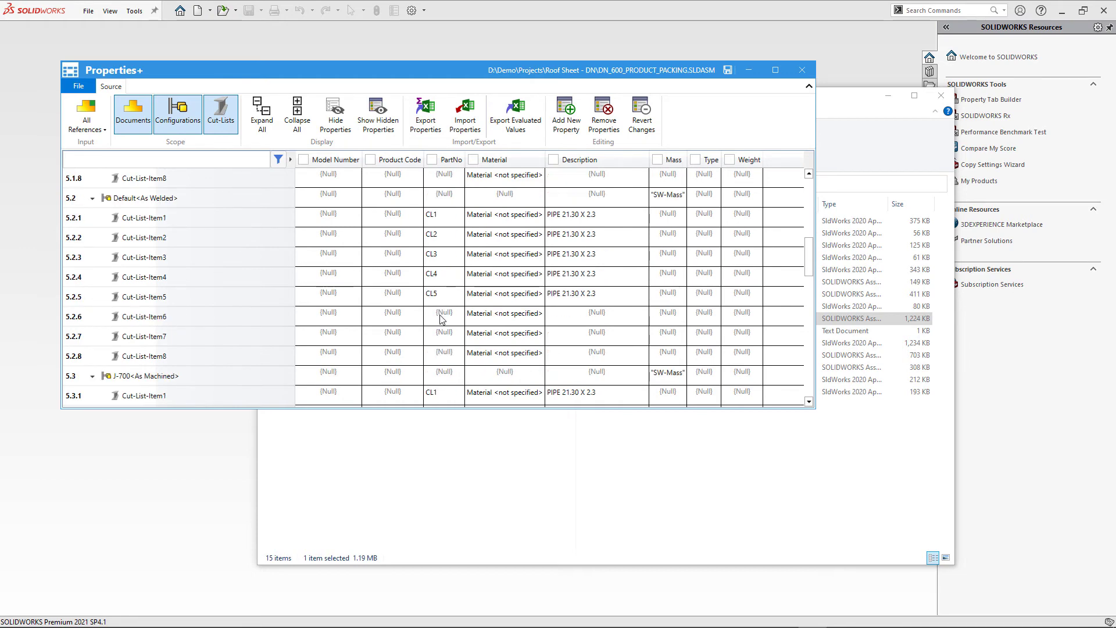
{"action": "scroll", "coordinate": [439, 318], "scroll_direction": "up", "scroll_amount": 5}
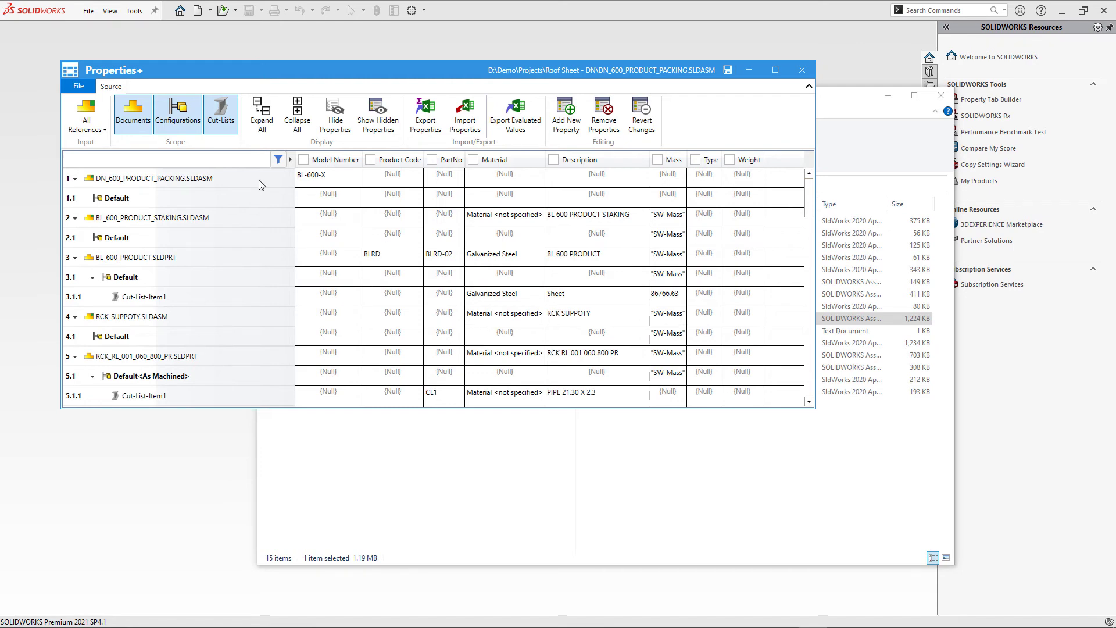
{"action": "left_click", "coordinate": [162, 124]}
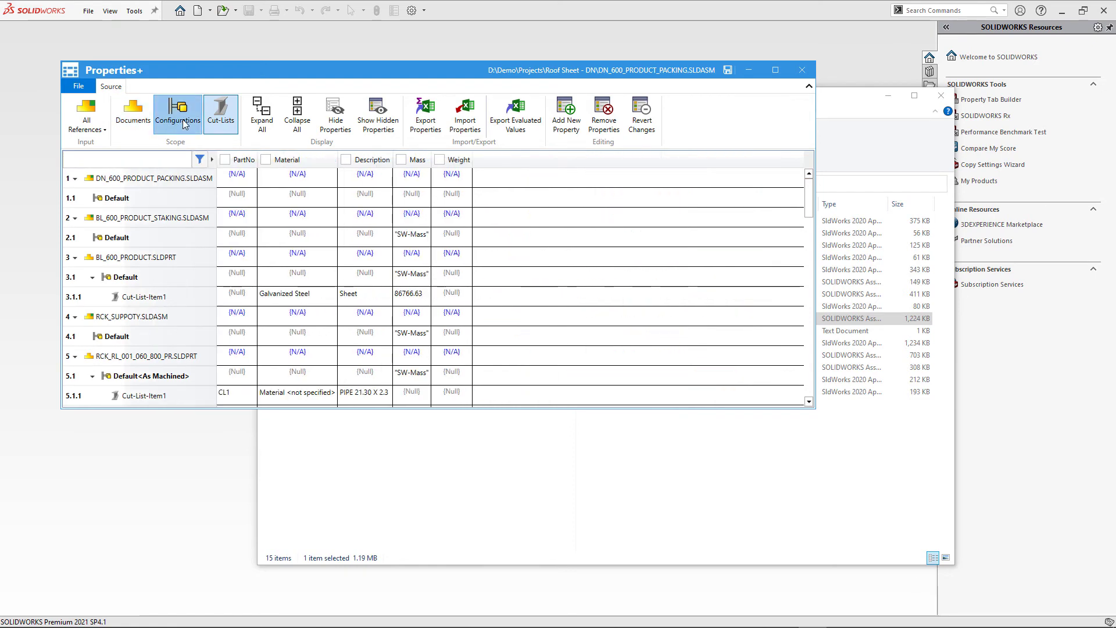
{"action": "scroll", "coordinate": [307, 225], "scroll_direction": "down", "scroll_amount": 6}
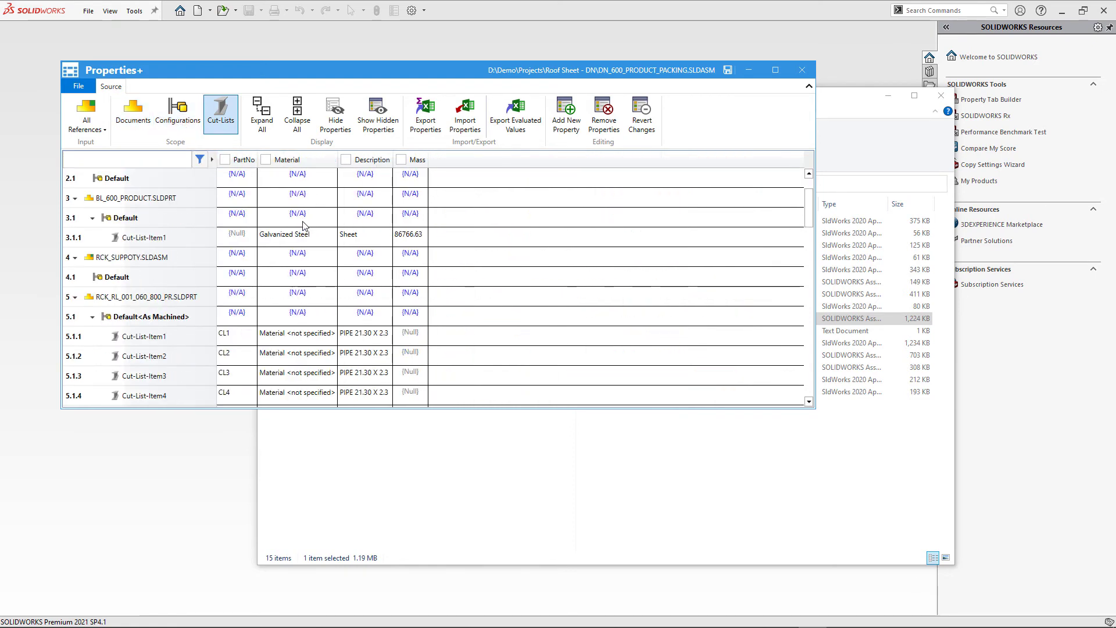
{"action": "scroll", "coordinate": [287, 221], "scroll_direction": "up", "scroll_amount": 6}
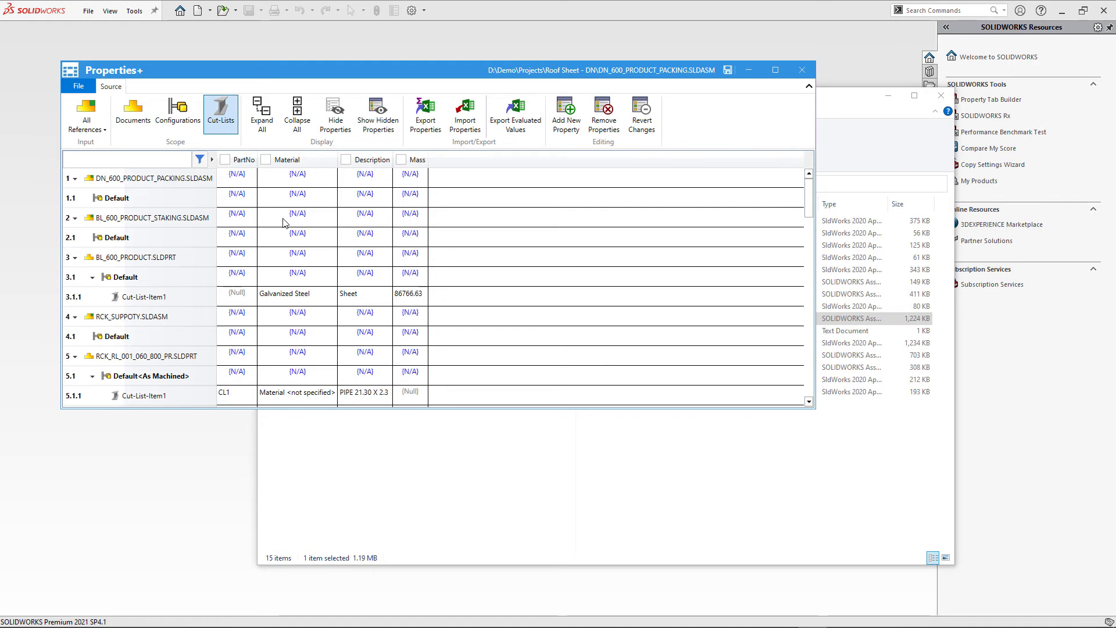
Copy the entire PartNo column from the cut-list grid and paste it into Notepad.
{"action": "scroll", "coordinate": [250, 257], "scroll_direction": "down", "scroll_amount": 10}
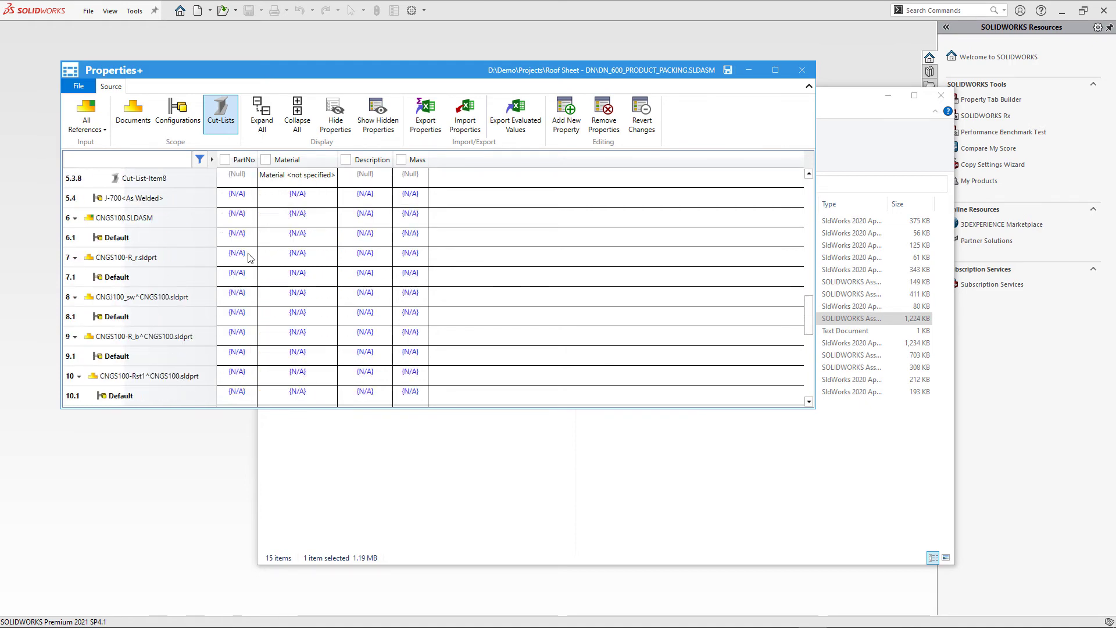
{"action": "scroll", "coordinate": [250, 258], "scroll_direction": "down", "scroll_amount": 10}
{"action": "left_click", "coordinate": [318, 400], "text": "shift"}
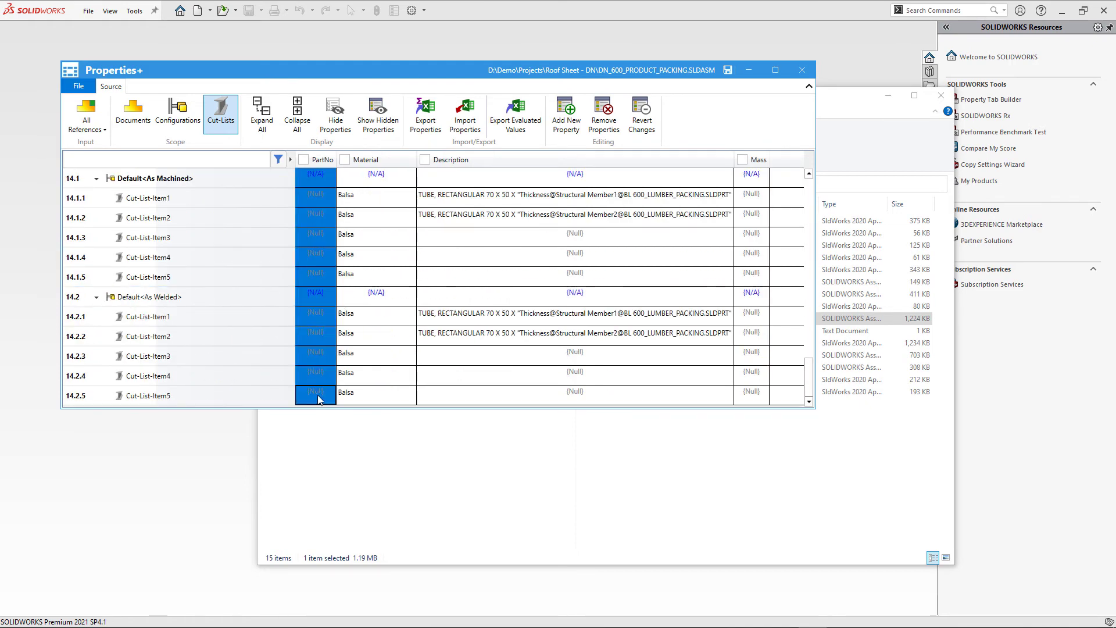
{"action": "key", "text": "ctrl+c"}
{"action": "key", "text": "alt+Tab"}
{"action": "key", "text": "ctrl+v"}
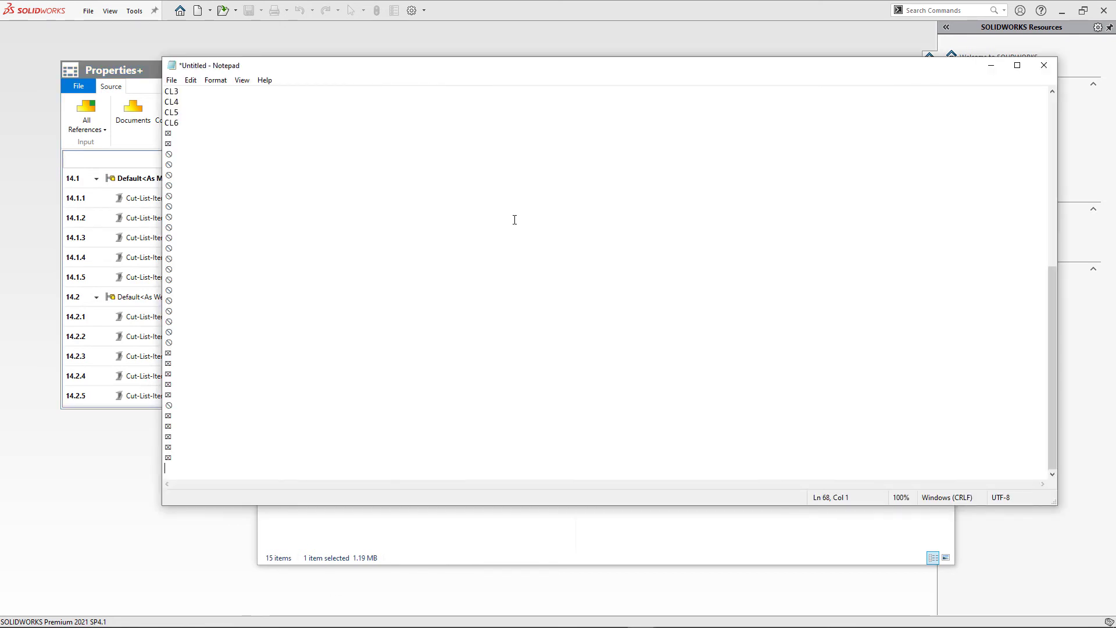
{"action": "scroll", "coordinate": [442, 253], "scroll_direction": "up", "scroll_amount": 10}
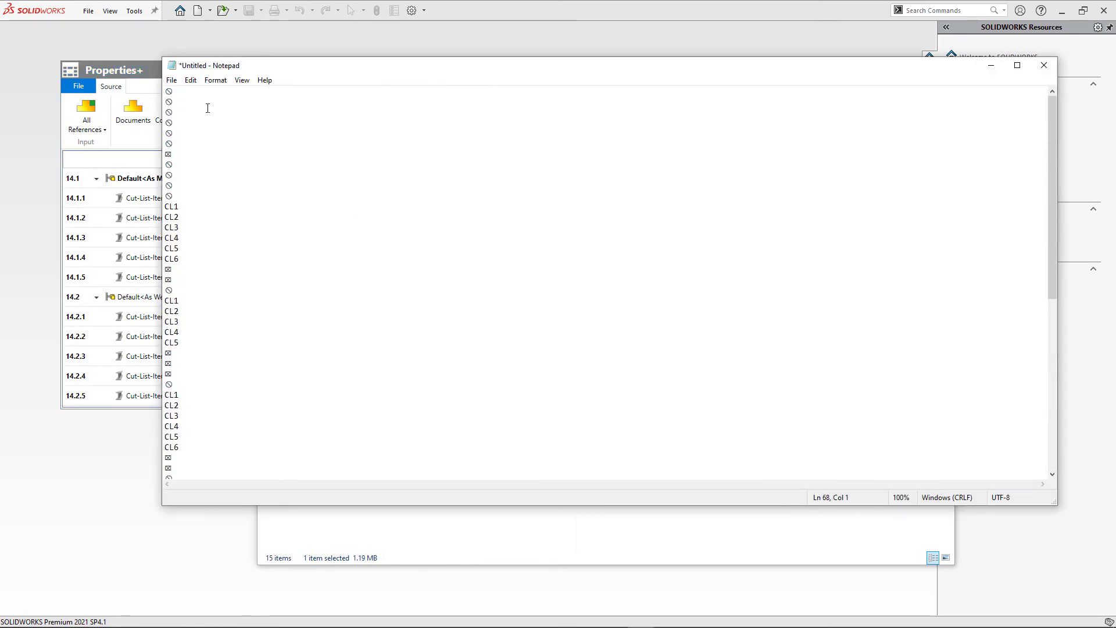
Replace every occurrence of CL with CLX in the pasted part number list.
{"action": "left_click", "coordinate": [207, 108]}
{"action": "key", "text": "ctrl+h"}
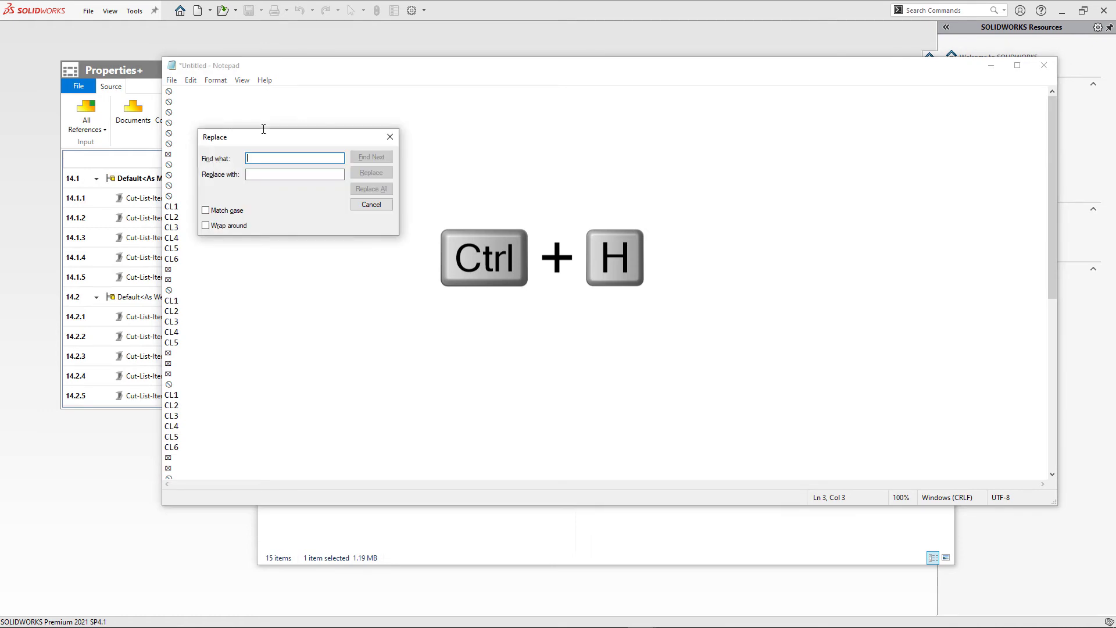
{"action": "type", "text": "CL"}
{"action": "key", "text": "Tab"}
{"action": "type", "text": "CLX"}
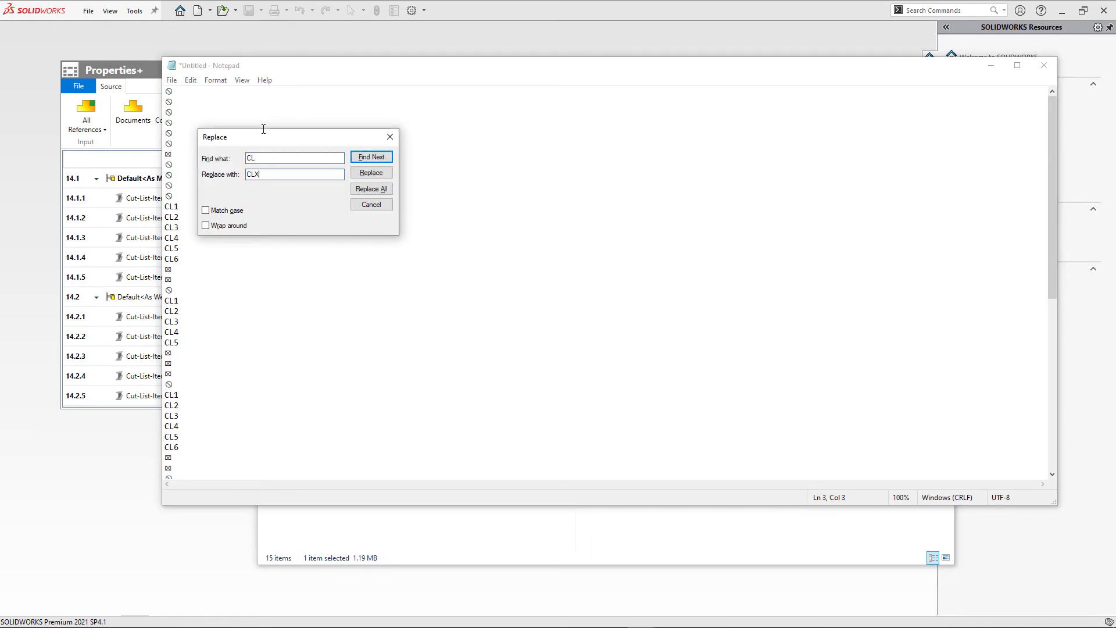
{"action": "left_click", "coordinate": [387, 190]}
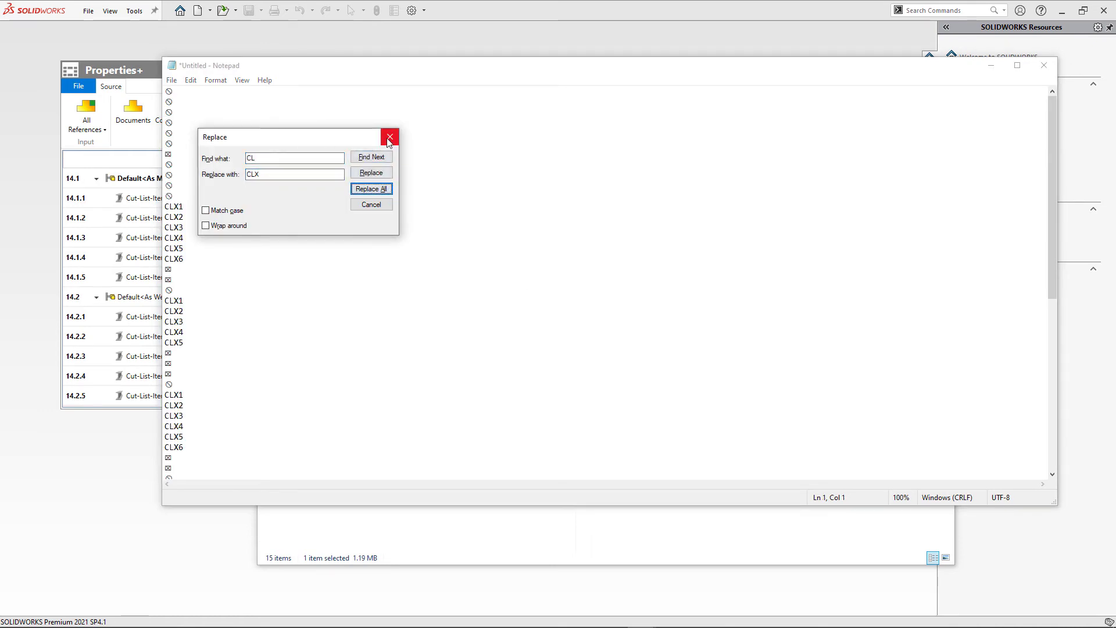
{"action": "left_click", "coordinate": [389, 139]}
Copy the whole edited list back from Notepad into the PartNo column in Properties+.
{"action": "key", "text": "ctrl+a"}
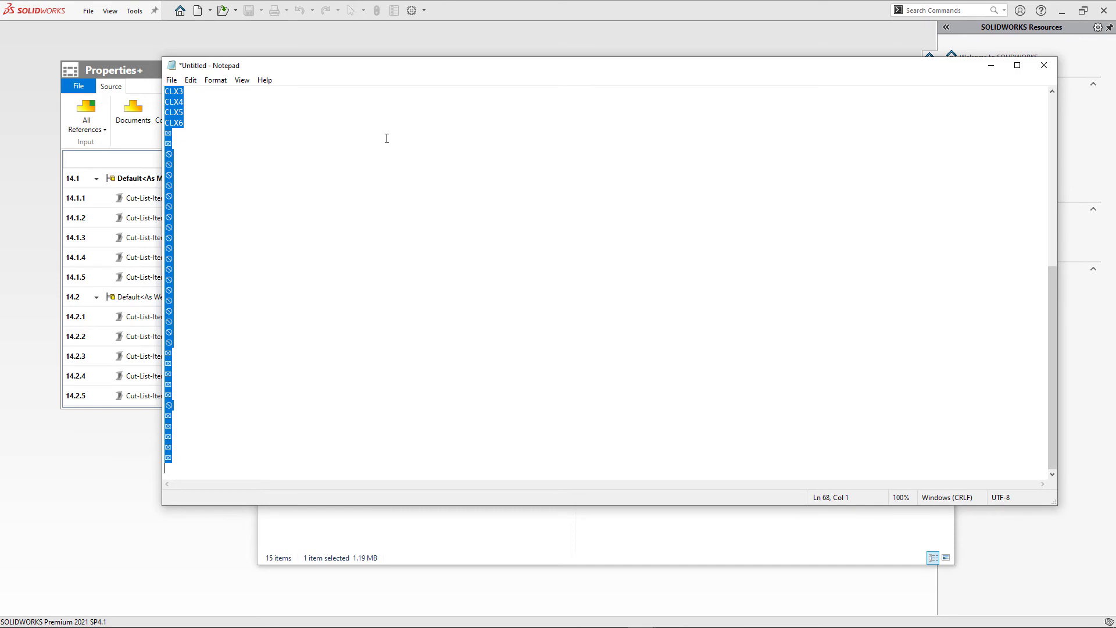
{"action": "key", "text": "alt+Tab"}
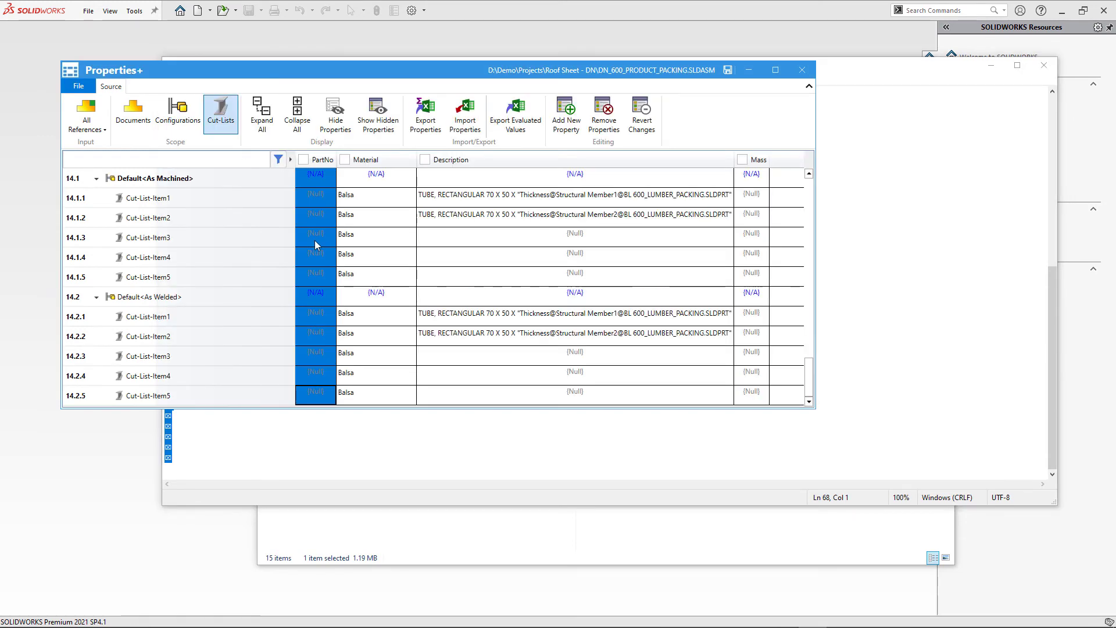
{"action": "scroll", "coordinate": [315, 240], "scroll_direction": "up", "scroll_amount": 15}
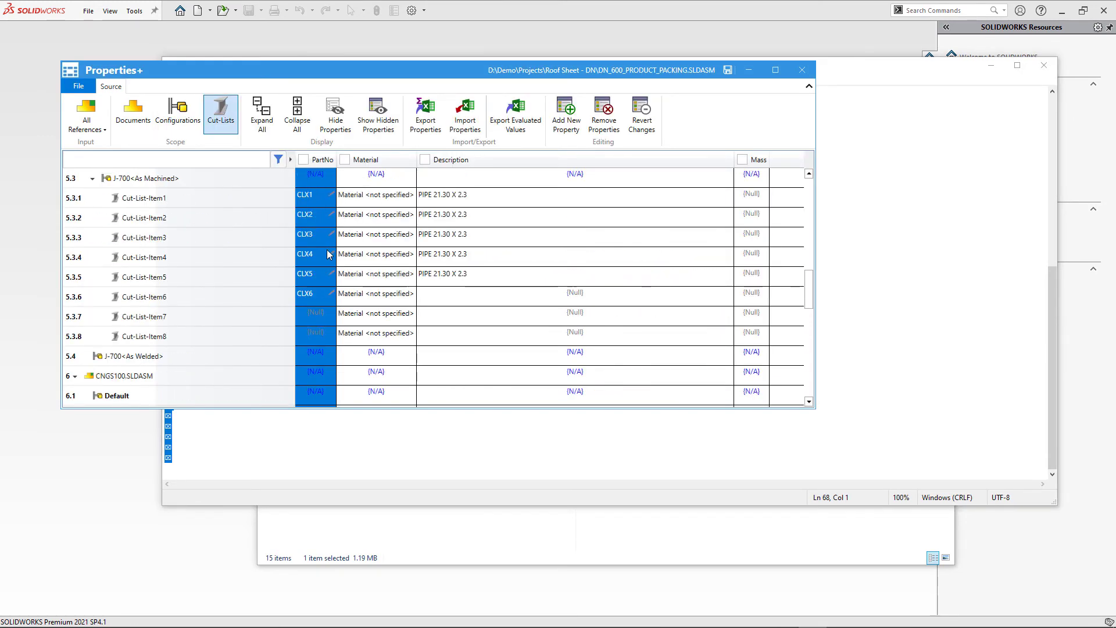
{"action": "scroll", "coordinate": [329, 256], "scroll_direction": "up", "scroll_amount": 7}
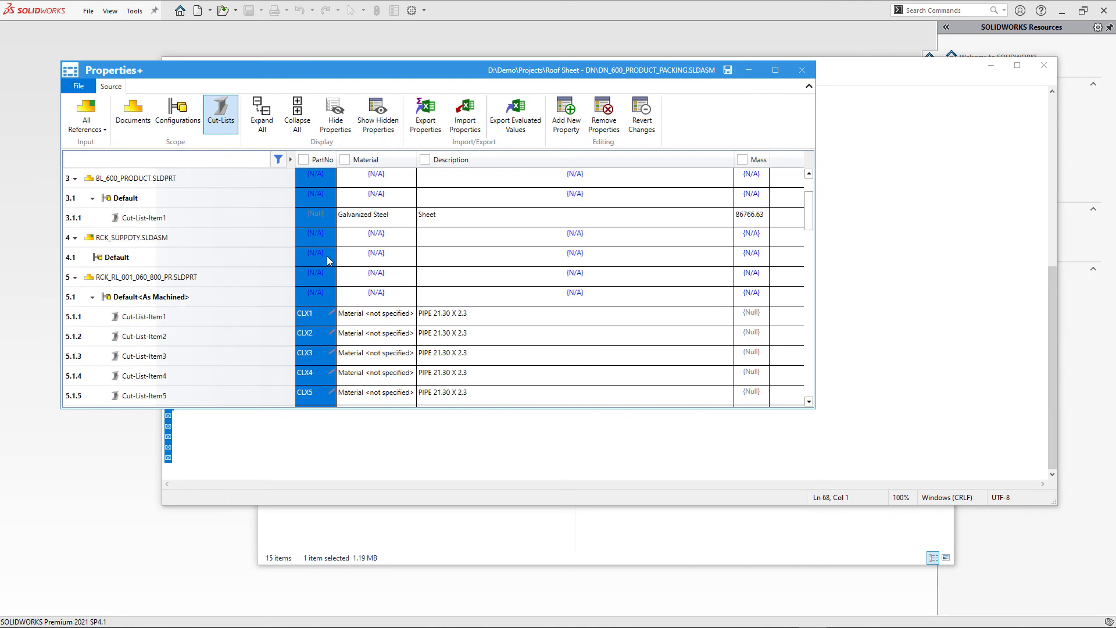
{"action": "left_click", "coordinate": [329, 260]}
Include documents and configurations in the property scope again alongside the cut-lists.
{"action": "left_click", "coordinate": [133, 113]}
{"action": "left_click", "coordinate": [181, 122]}
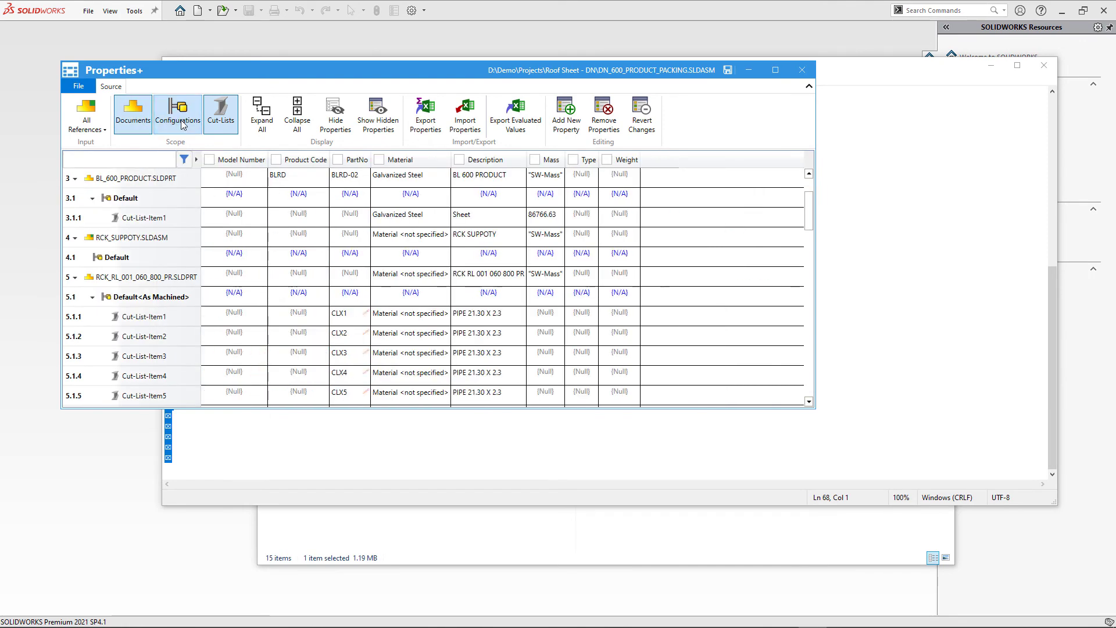
{"action": "left_click", "coordinate": [182, 123]}
{"action": "scroll", "coordinate": [317, 256], "scroll_direction": "up", "scroll_amount": 2}
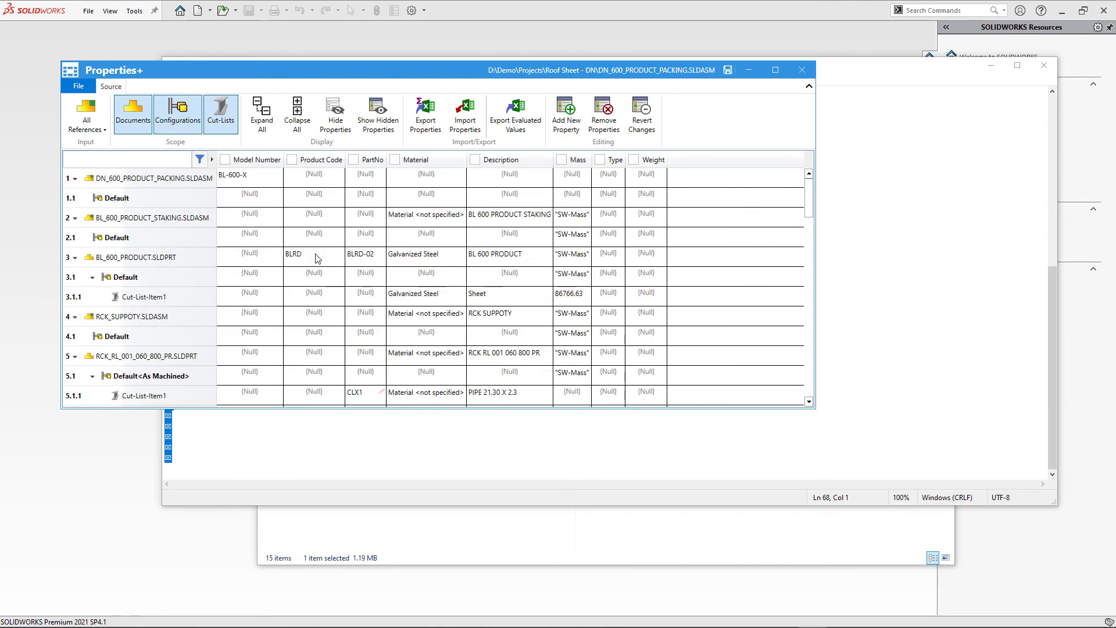
Set the Model Number of DN_600_PRODUCT_PACKING.SLDASM to DN-600-X.
{"action": "left_click", "coordinate": [222, 176]}
{"action": "left_click", "coordinate": [222, 176]}
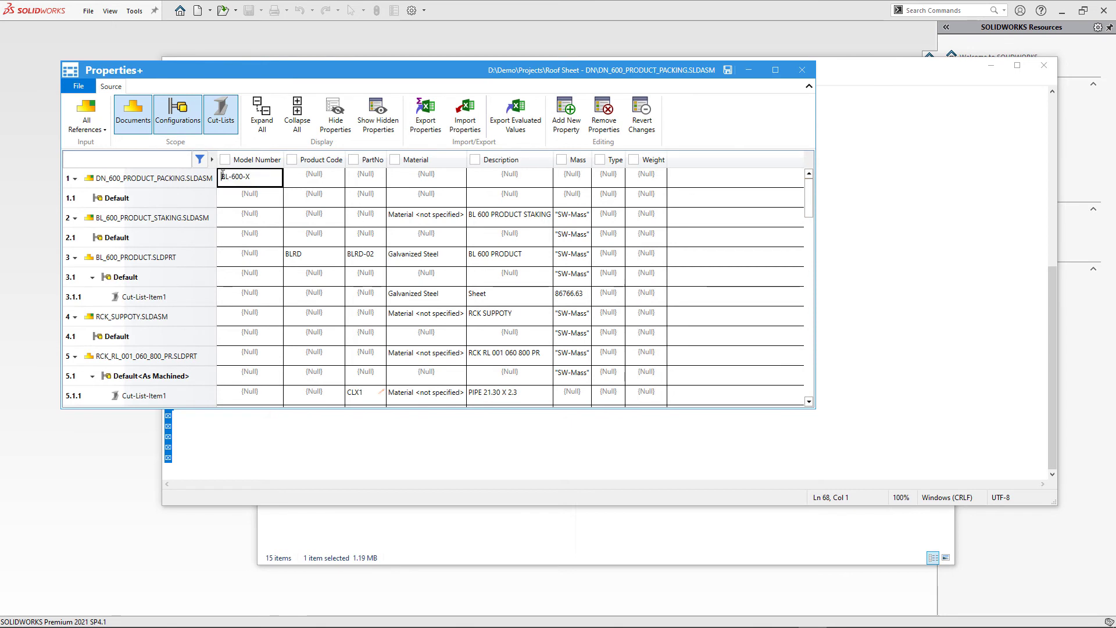
{"action": "left_click_drag", "start_coordinate": [222, 176], "coordinate": [228, 177]}
{"action": "type", "text": "DN"}
{"action": "left_click", "coordinate": [256, 192]}
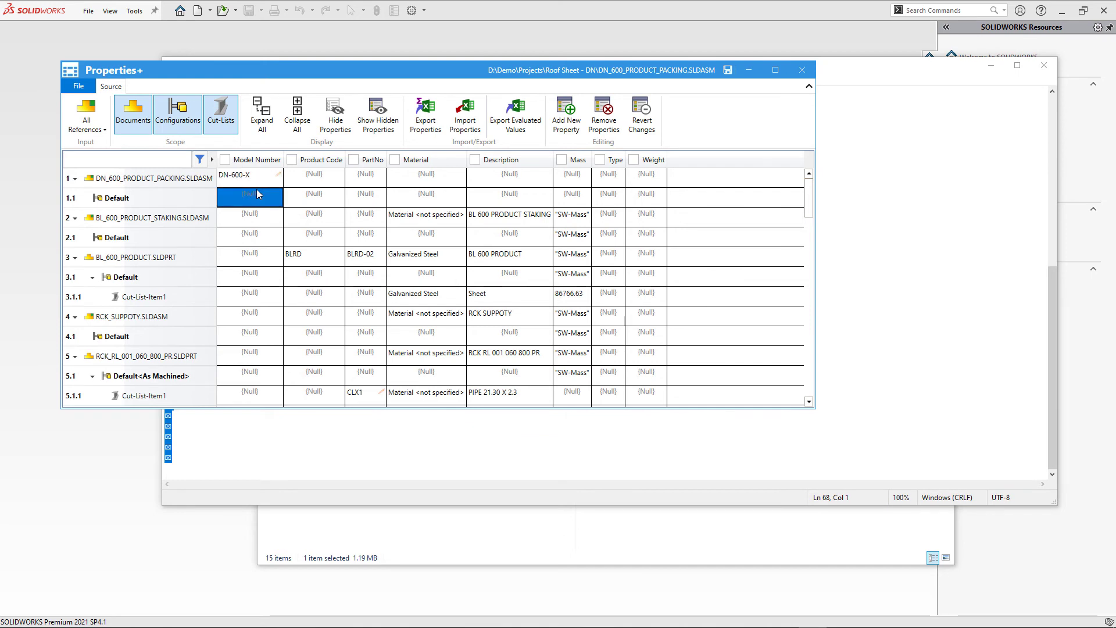
Collapse all items and filter them with I* by the Type property only, not by item title, with wildcards enabled.
{"action": "left_click", "coordinate": [297, 113]}
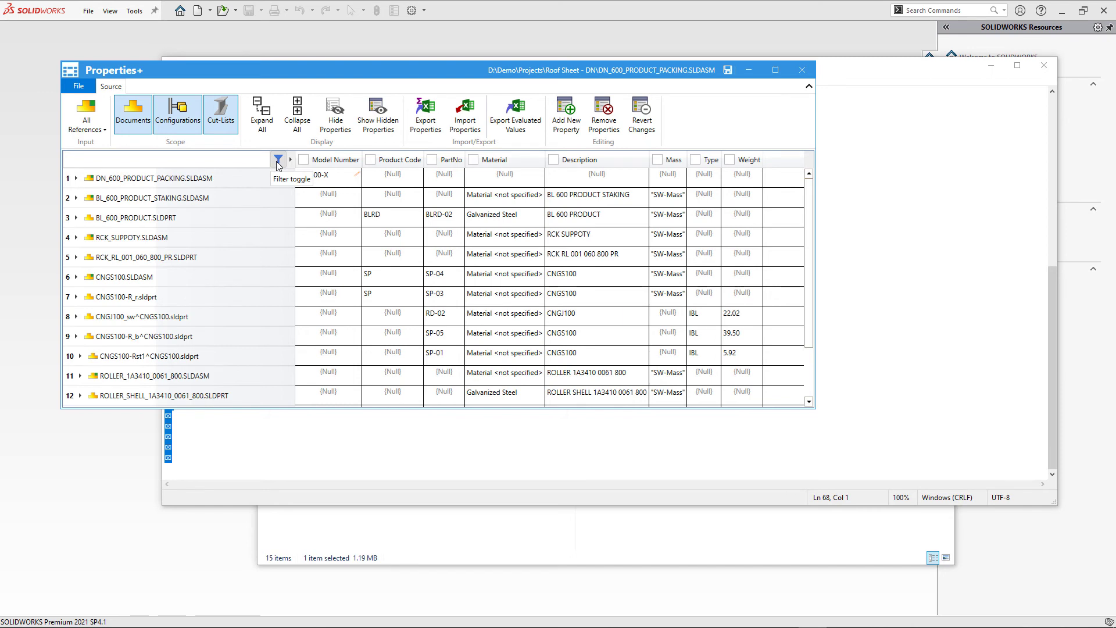
{"action": "left_click", "coordinate": [290, 161]}
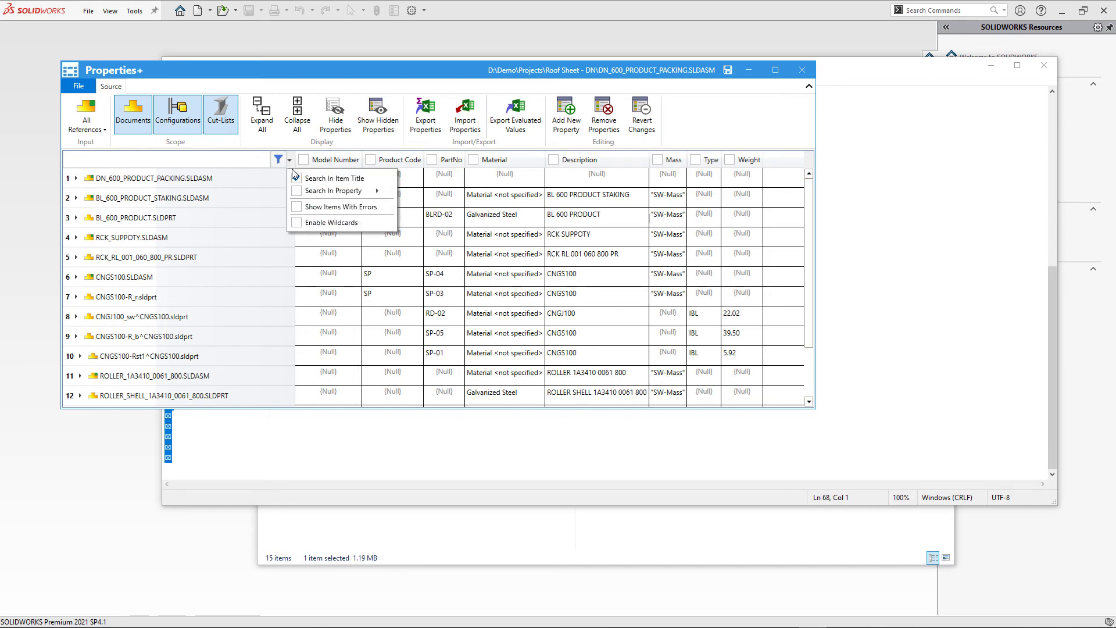
{"action": "left_click", "coordinate": [298, 182]}
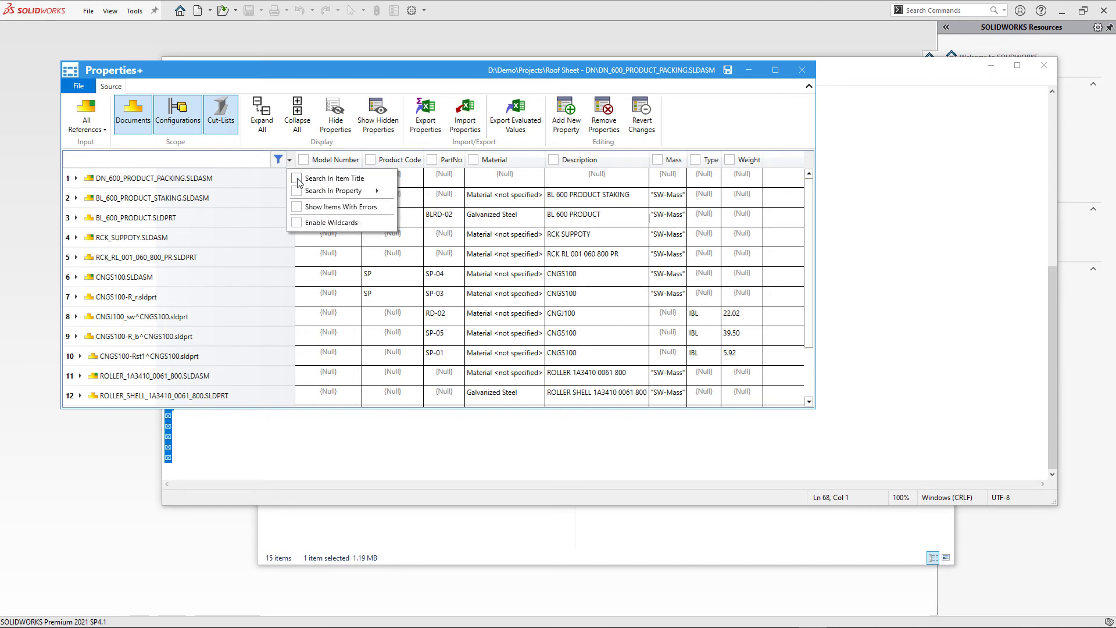
{"action": "left_click", "coordinate": [378, 203]}
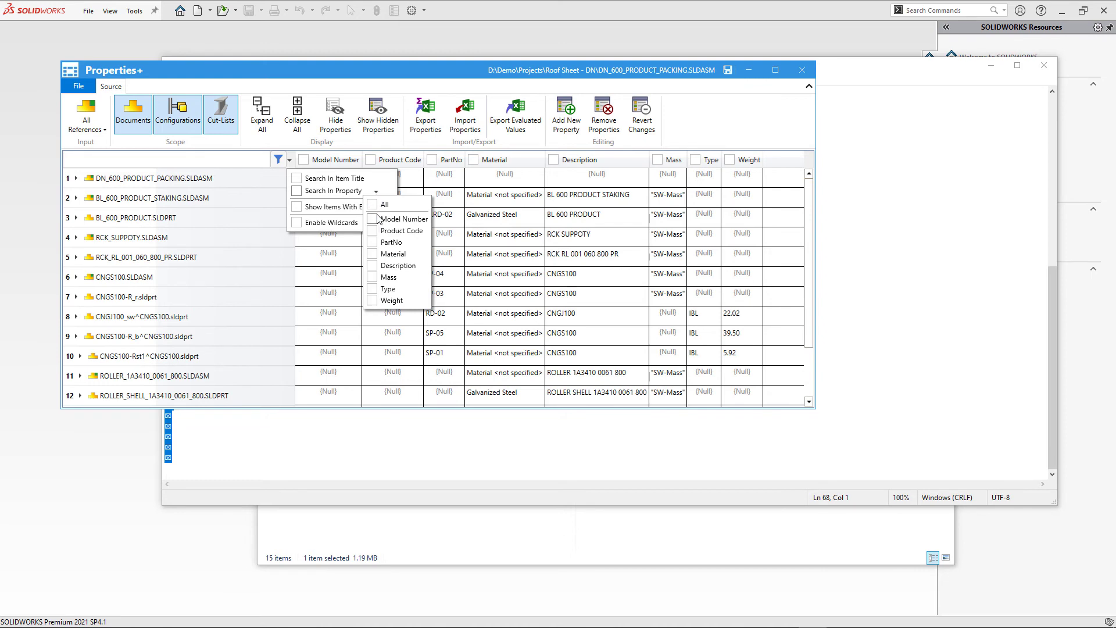
{"action": "left_click", "coordinate": [373, 289]}
{"action": "left_click", "coordinate": [297, 222]}
{"action": "left_click", "coordinate": [229, 161]}
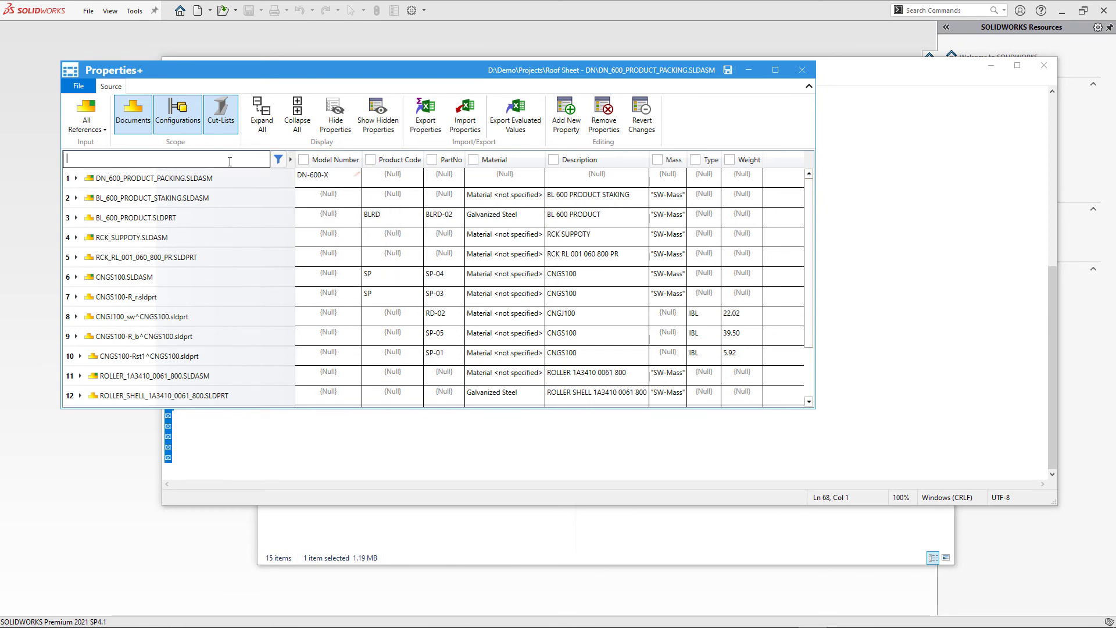
{"action": "type", "text": "I*"}
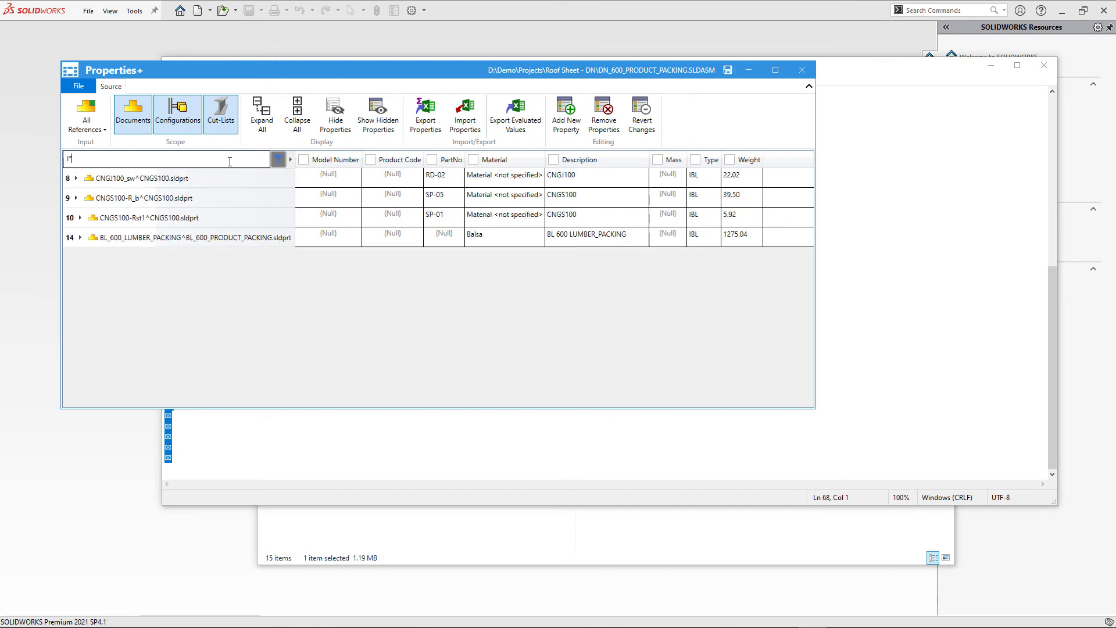
Set the Type of all four filtered parts to IDN.
{"action": "left_click", "coordinate": [701, 178]}
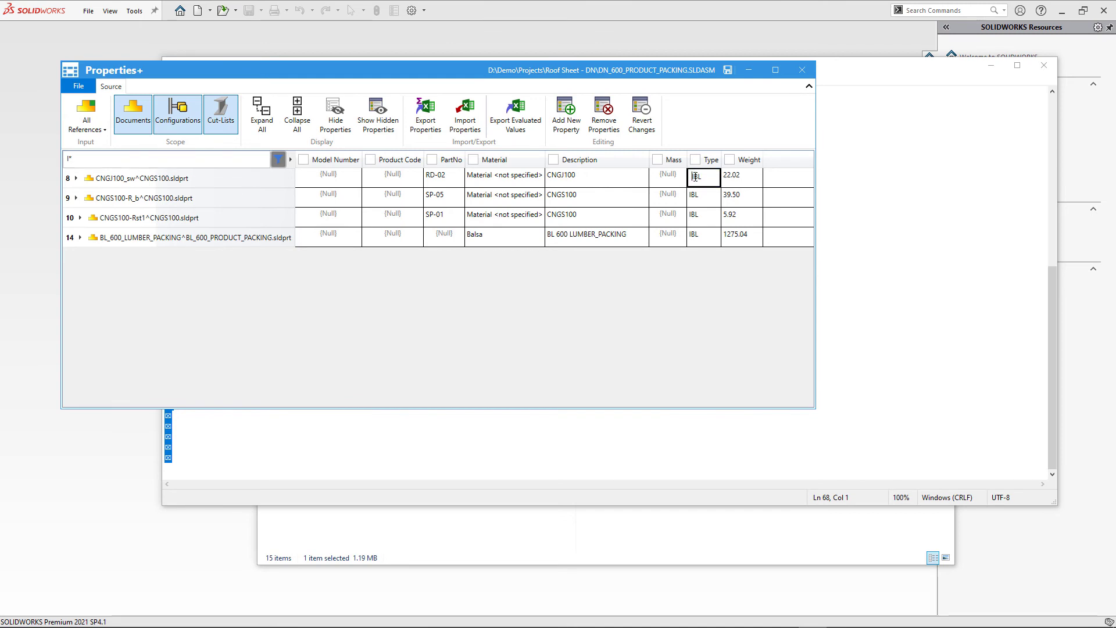
{"action": "left_click_drag", "start_coordinate": [695, 177], "coordinate": [709, 175]}
{"action": "type", "text": "IDN"}
{"action": "left_click", "coordinate": [710, 196]}
{"action": "left_click", "coordinate": [707, 178]}
{"action": "left_click", "coordinate": [705, 196]}
{"action": "left_click_drag", "start_coordinate": [704, 198], "coordinate": [708, 240]}
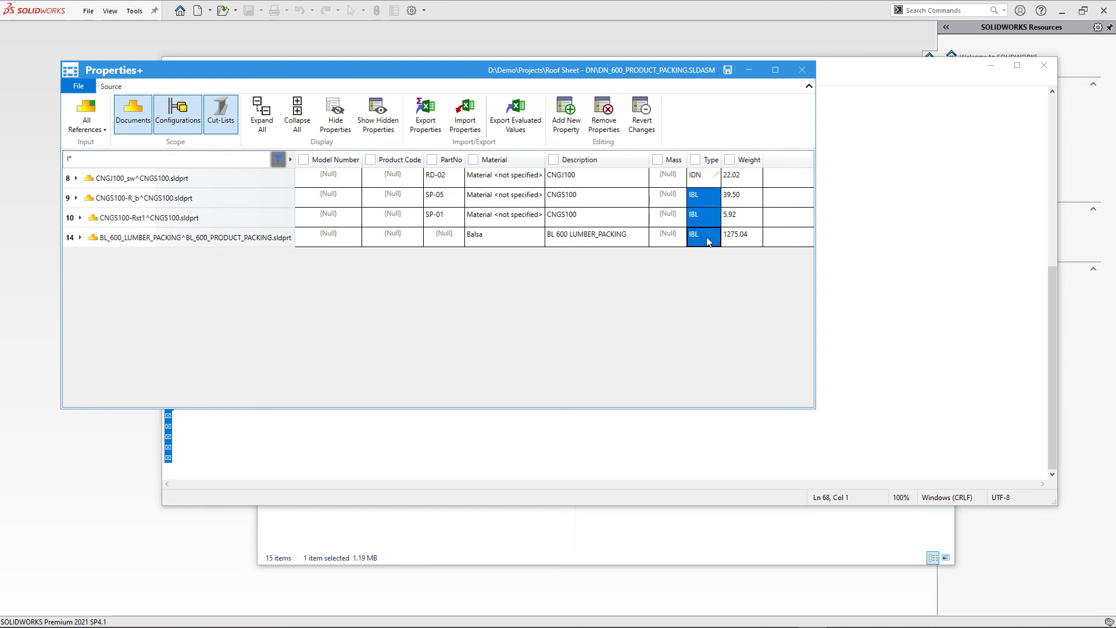
{"action": "type", "text": "IDN"}
{"action": "left_click", "coordinate": [675, 197]}
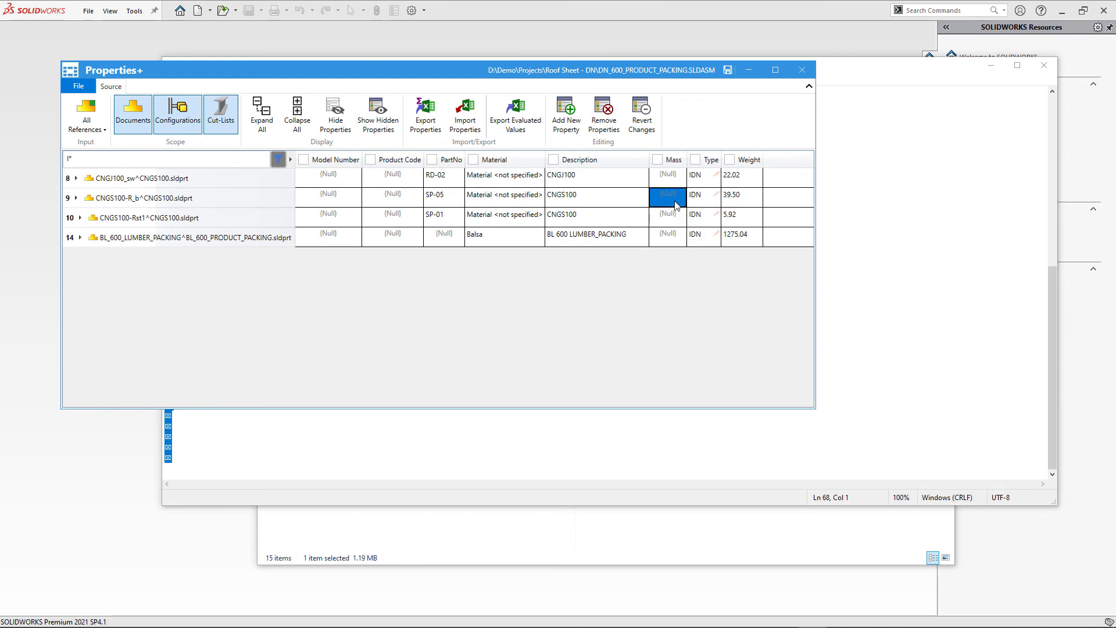
Turn off the filter and save the property changes.
{"action": "left_click", "coordinate": [278, 160]}
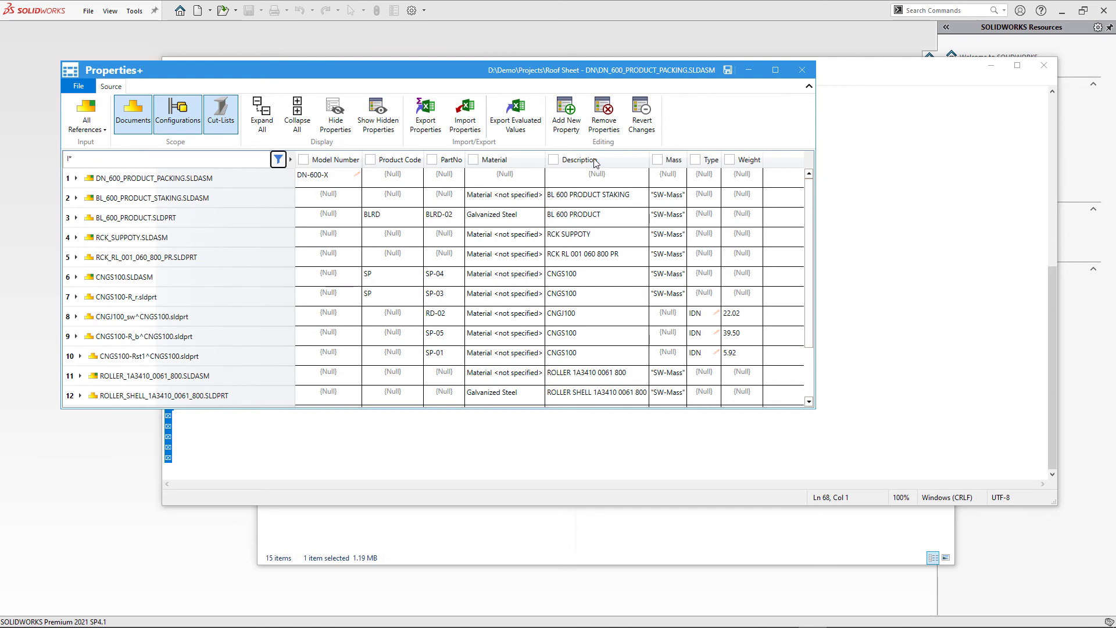
{"action": "left_click", "coordinate": [727, 70]}
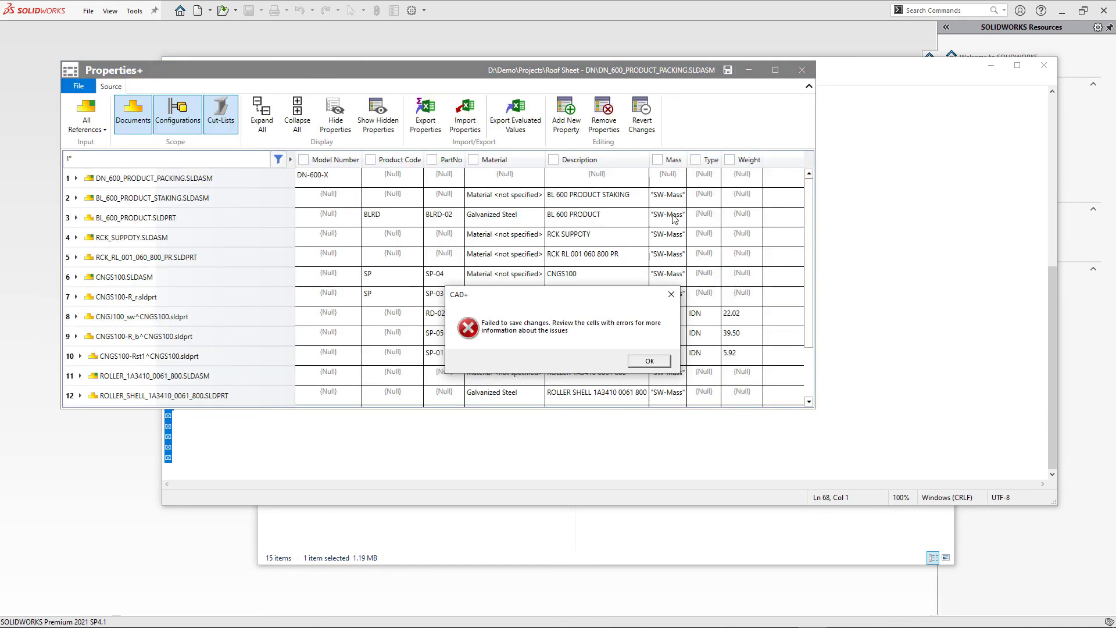
{"action": "left_click", "coordinate": [649, 361]}
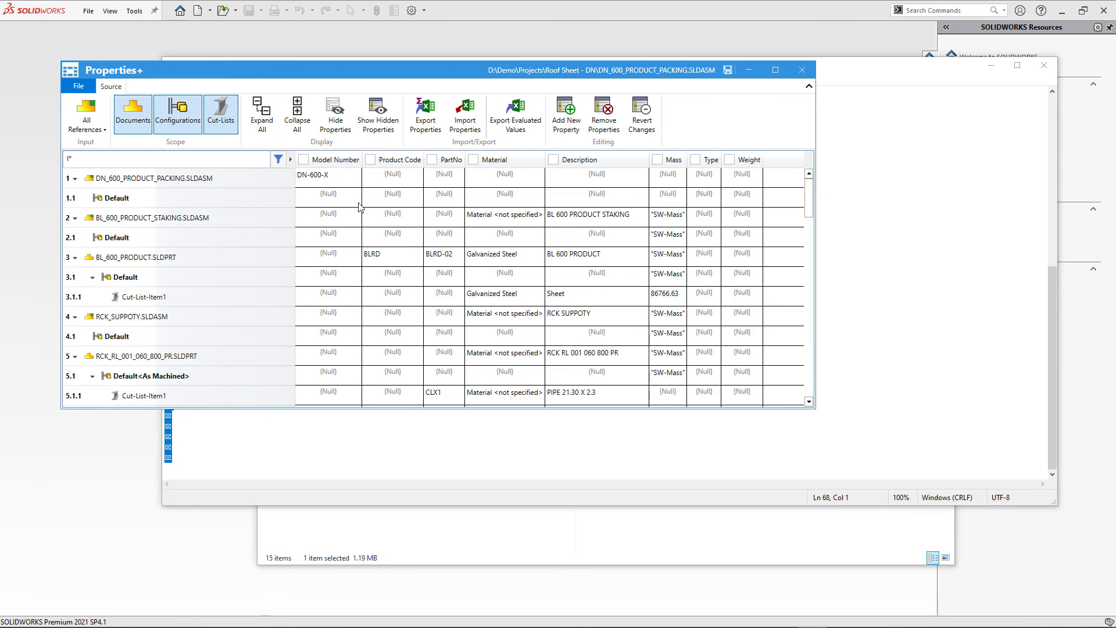
Inspect the erroneous PartNo cells, clear the search text and restrict the list to items with errors.
{"action": "scroll", "coordinate": [361, 207], "scroll_direction": "down", "scroll_amount": 10}
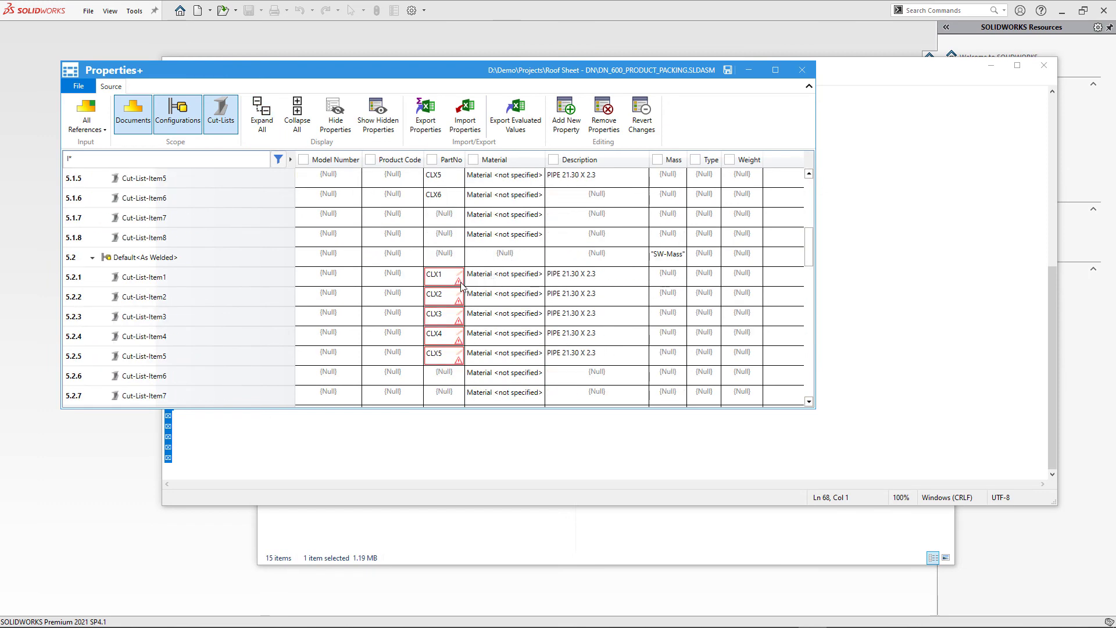
{"action": "mouse_move", "coordinate": [461, 284]}
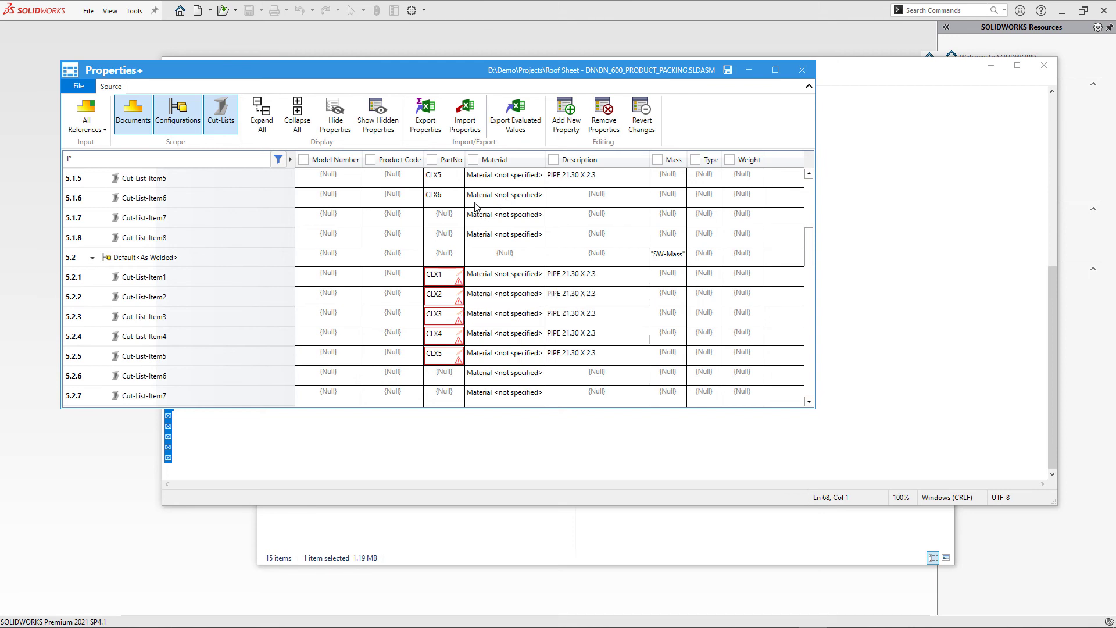
{"action": "left_click", "coordinate": [211, 161]}
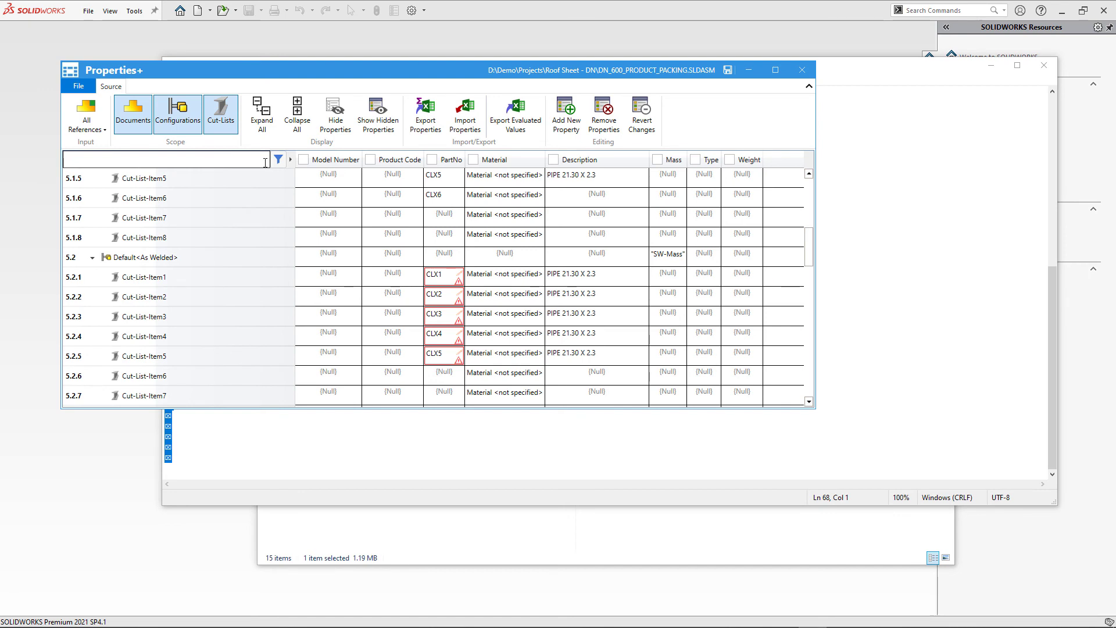
{"action": "left_click", "coordinate": [289, 159]}
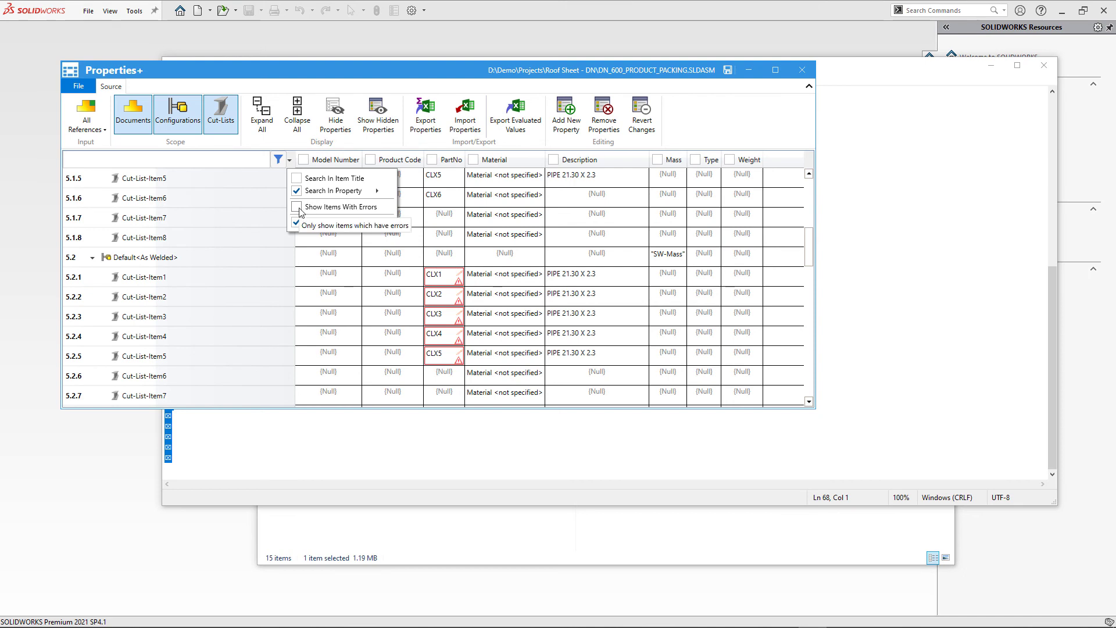
{"action": "left_click", "coordinate": [298, 208]}
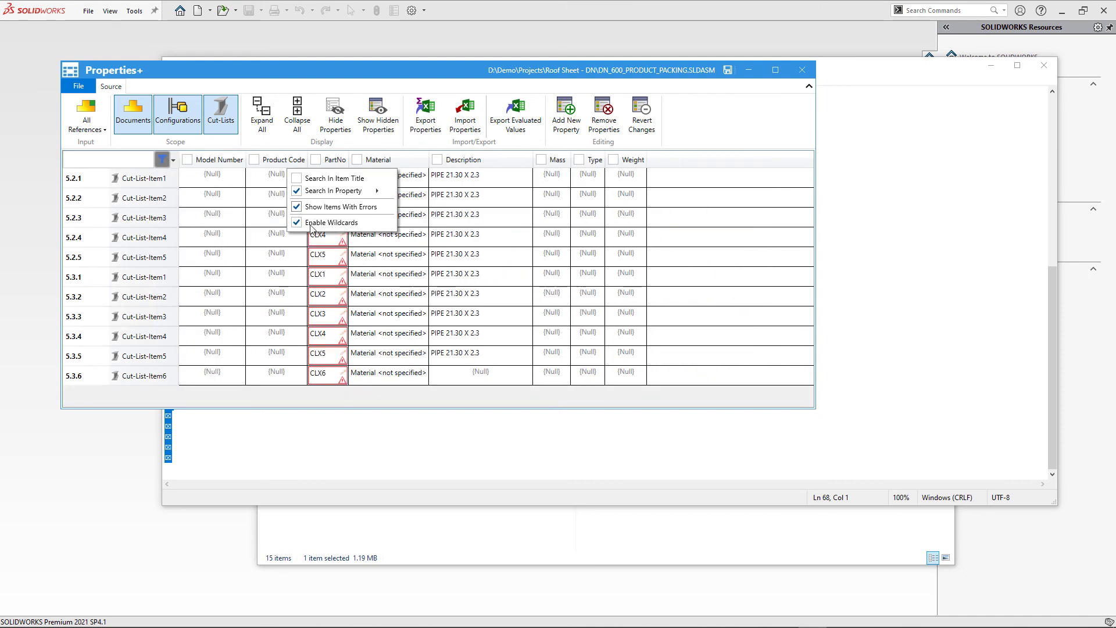
{"action": "left_click", "coordinate": [478, 298]}
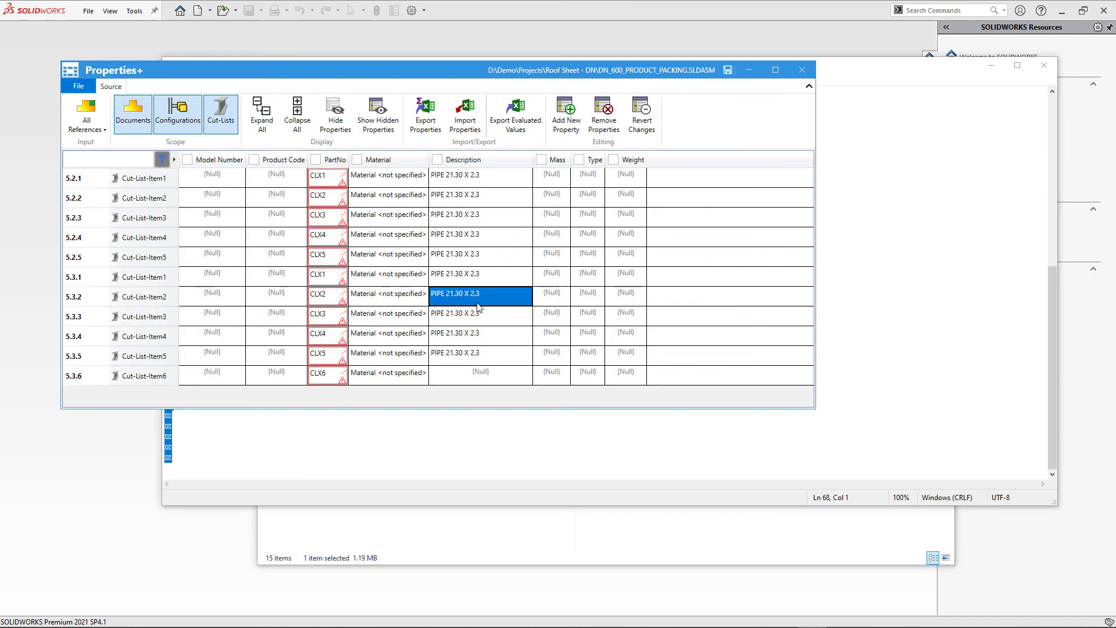
Select all cut-list rows with errors, from 5.2.1 to 5.3.6, and review them in the unfiltered list.
{"action": "mouse_move", "coordinate": [343, 185]}
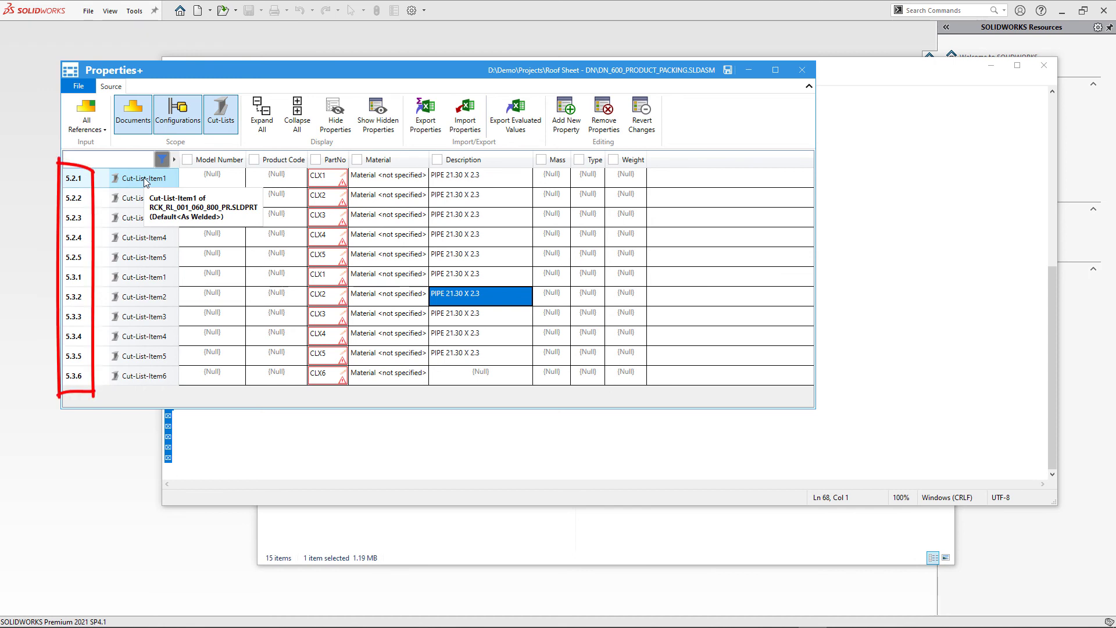
{"action": "left_click_drag", "start_coordinate": [144, 176], "coordinate": [157, 375]}
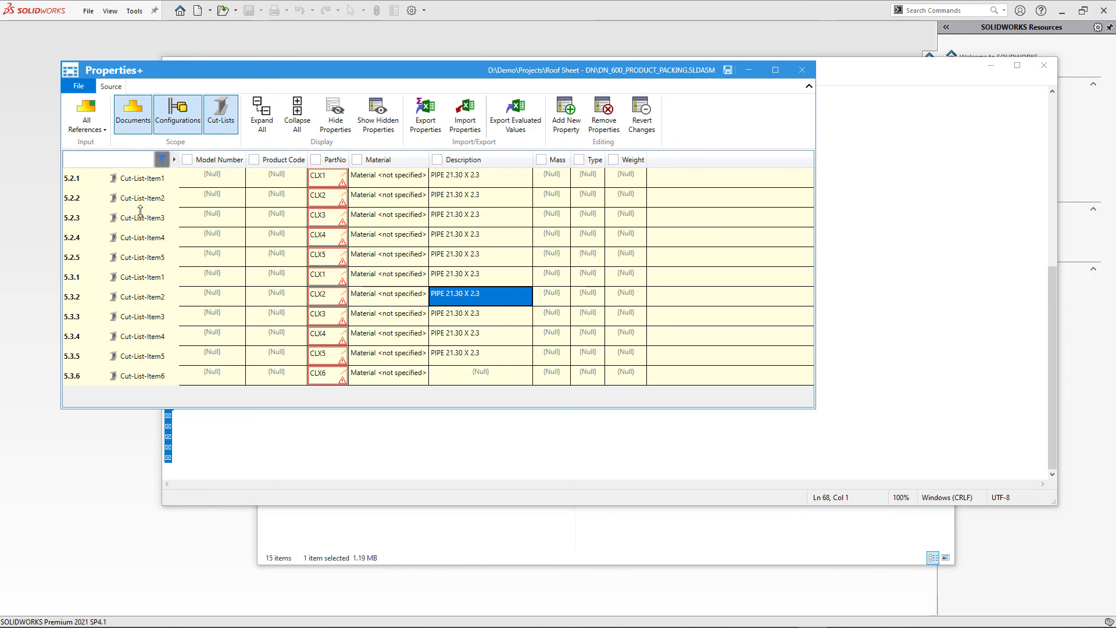
{"action": "left_click", "coordinate": [162, 162]}
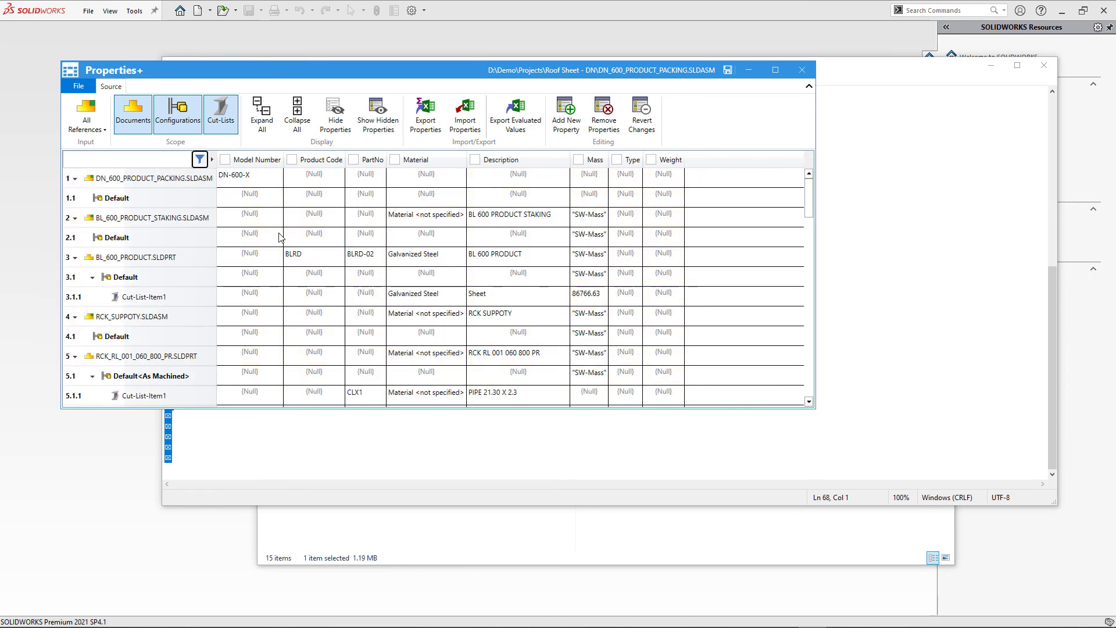
{"action": "scroll", "coordinate": [281, 238], "scroll_direction": "down", "scroll_amount": 2}
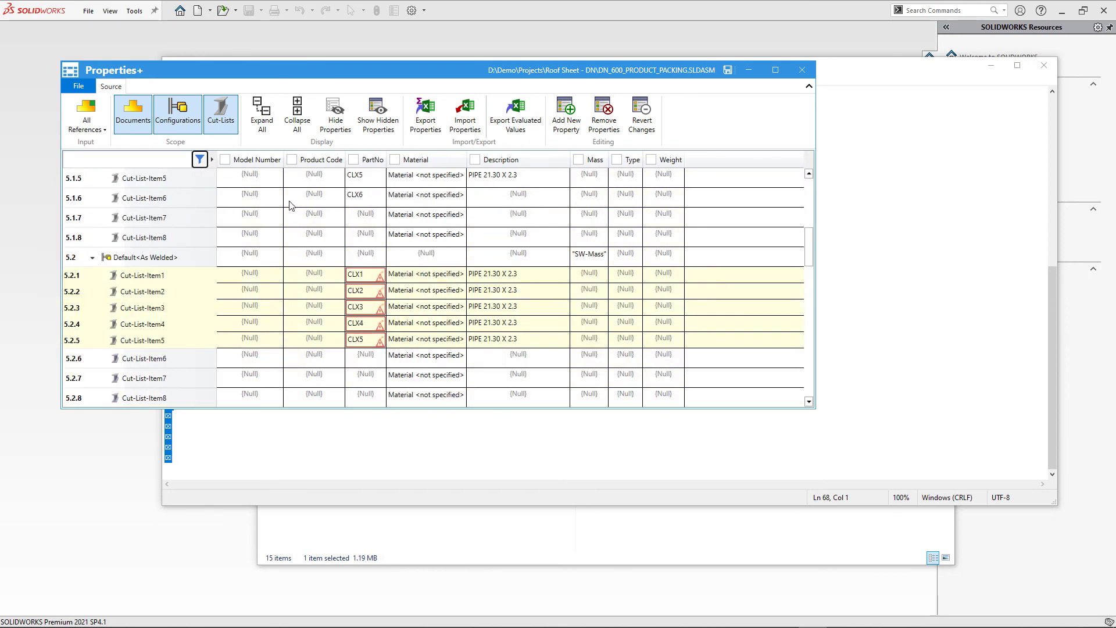
{"action": "scroll", "coordinate": [291, 204], "scroll_direction": "down", "scroll_amount": 4}
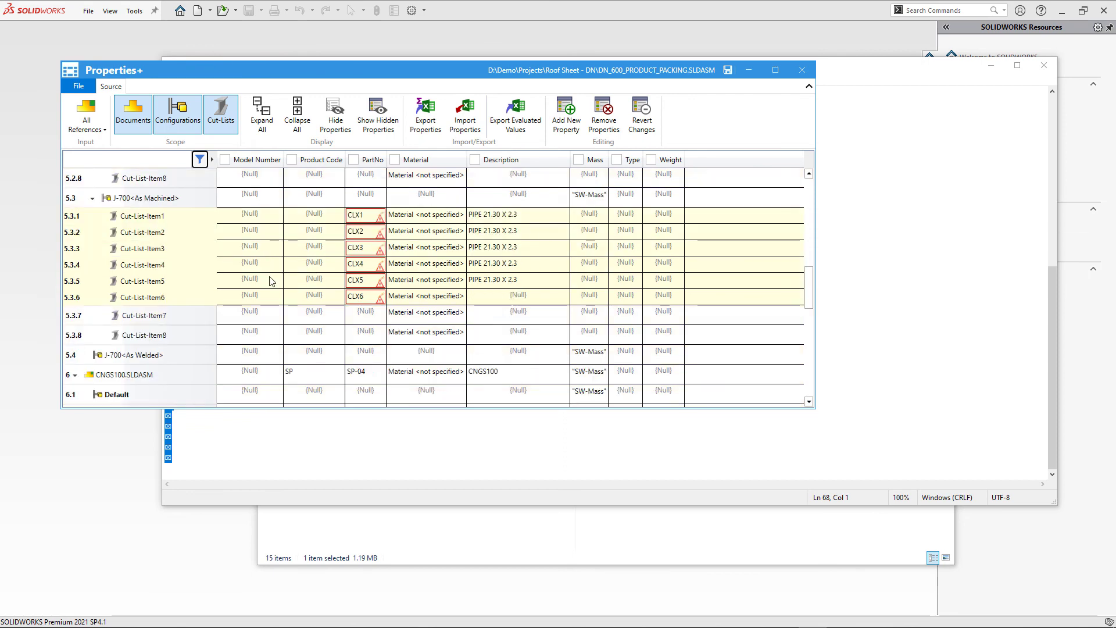
{"action": "scroll", "coordinate": [270, 281], "scroll_direction": "down", "scroll_amount": 3}
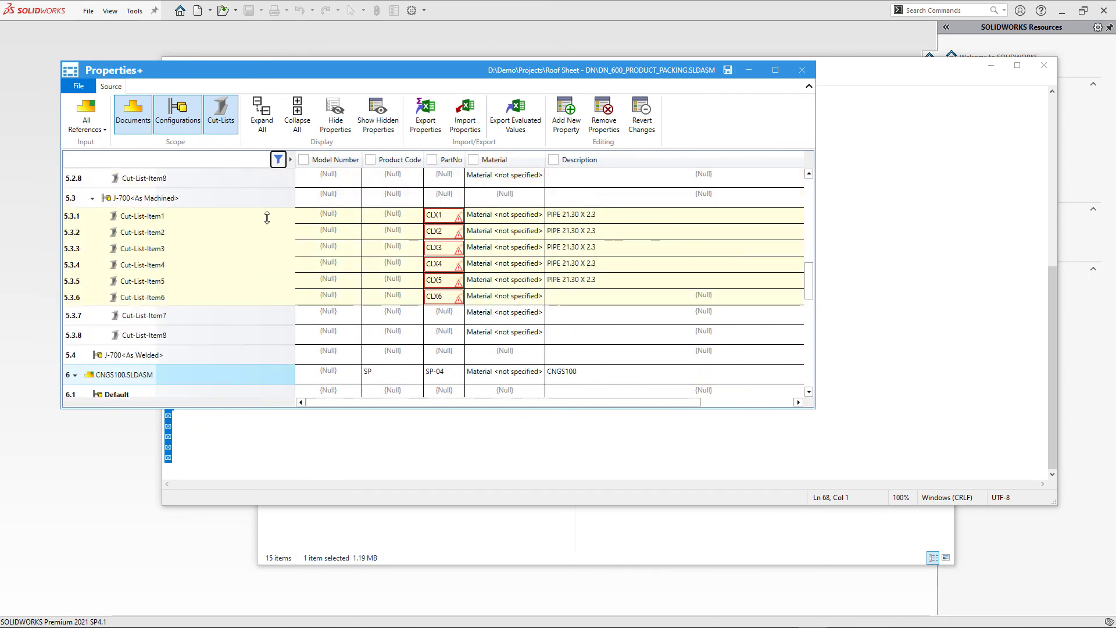
Filter to the error items again, revert the PartNo changes of the selected cut-list rows, and turn the filter off.
{"action": "left_click", "coordinate": [278, 159]}
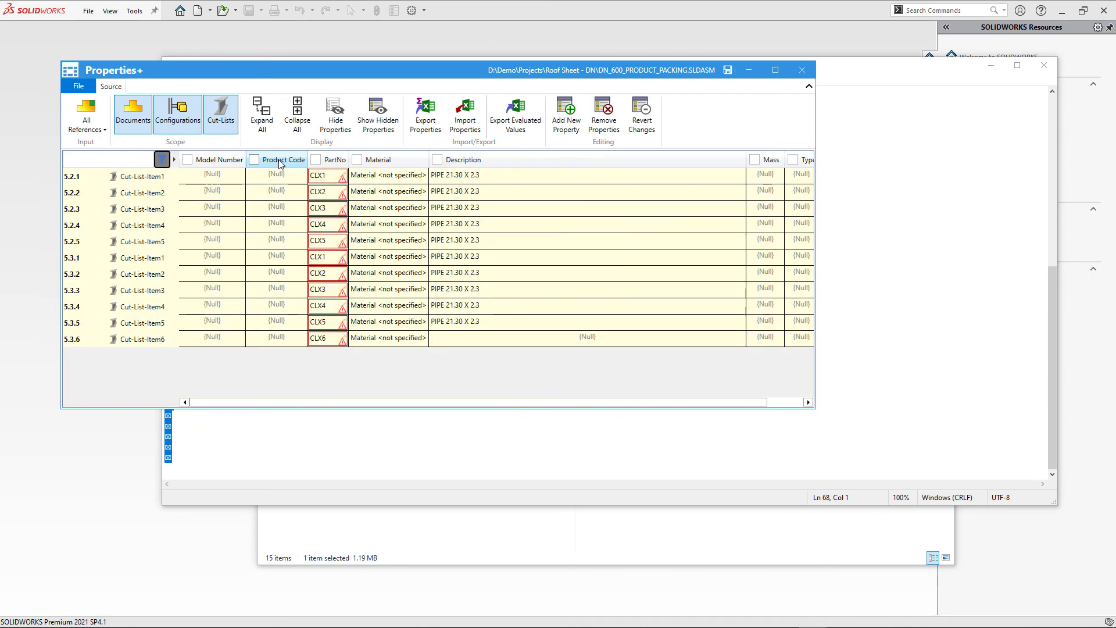
{"action": "left_click", "coordinate": [316, 159]}
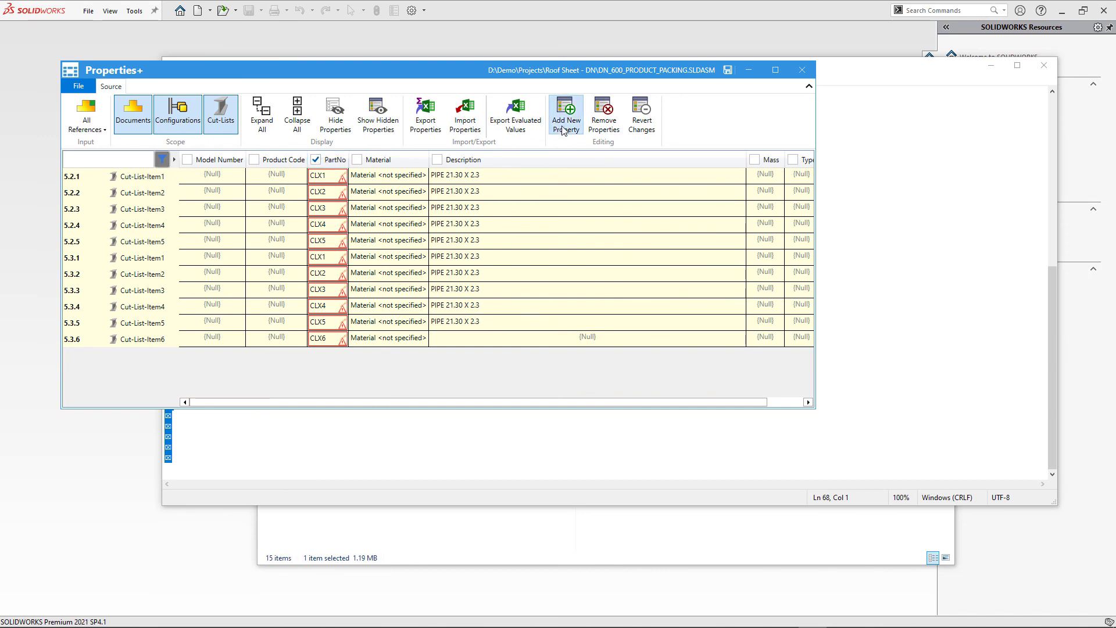
{"action": "left_click", "coordinate": [639, 122]}
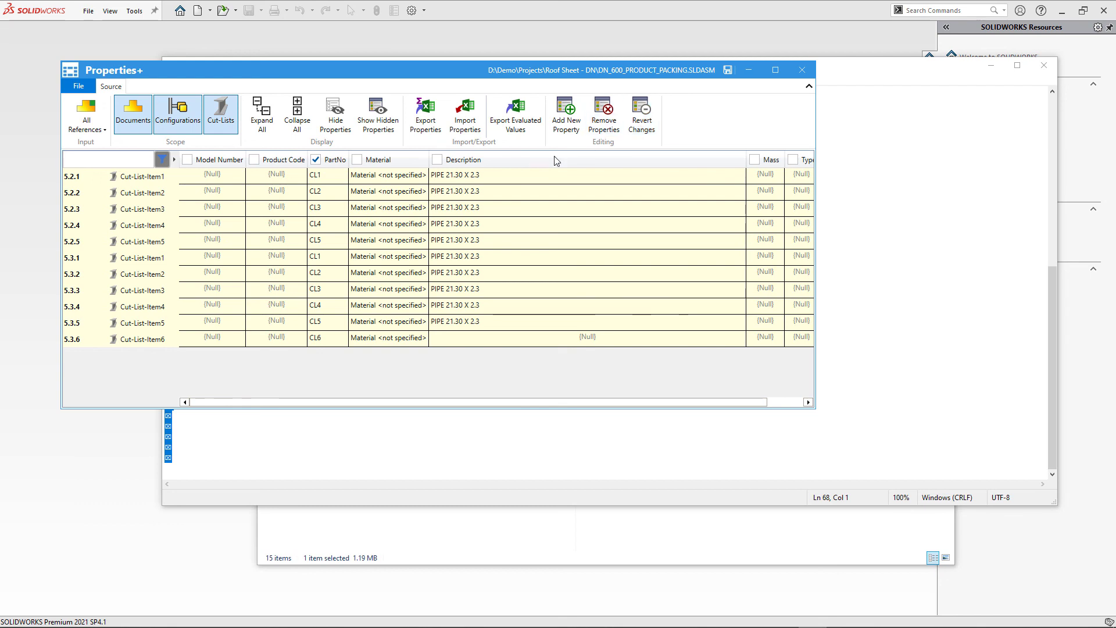
{"action": "left_click", "coordinate": [164, 163]}
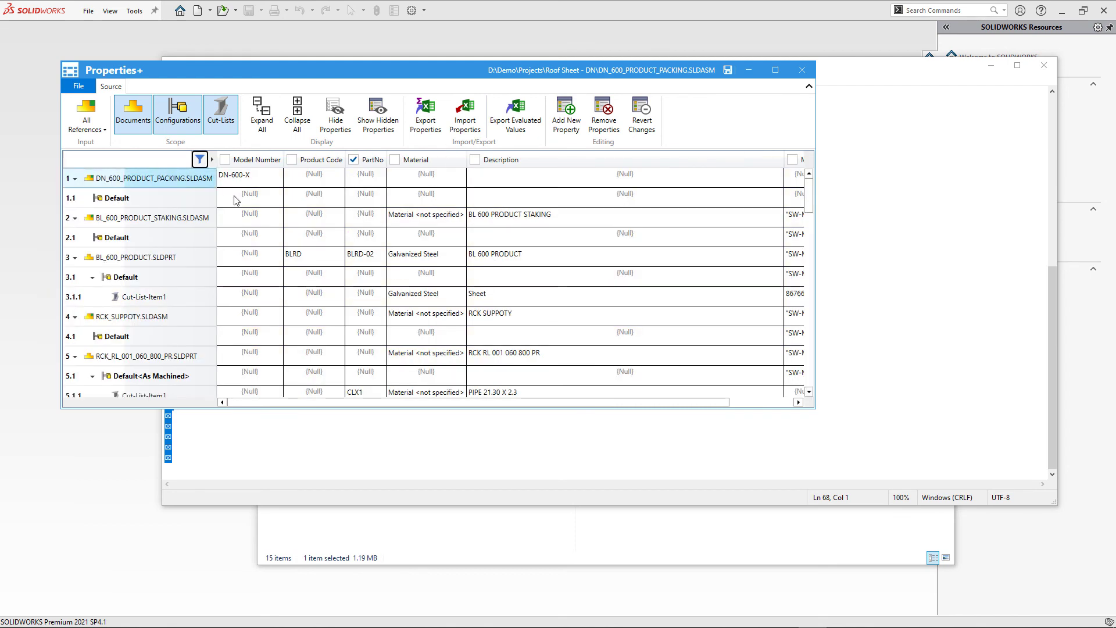
Set the Product Code of BL_600_PRODUCT.SLDPRT to BLRD1.
{"action": "left_click", "coordinate": [323, 258]}
{"action": "left_click", "coordinate": [321, 255]}
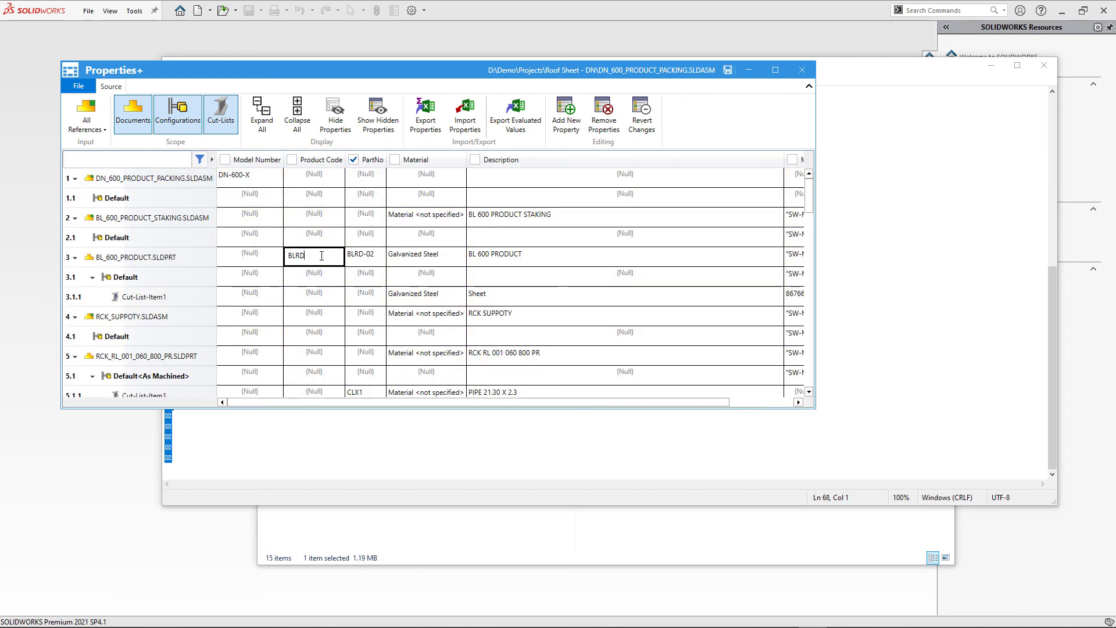
{"action": "type", "text": "1"}
{"action": "key", "text": "Return"}
Revert the edited Product Code of BL_600_PRODUCT.SLDPRT.
{"action": "right_click", "coordinate": [317, 257]}
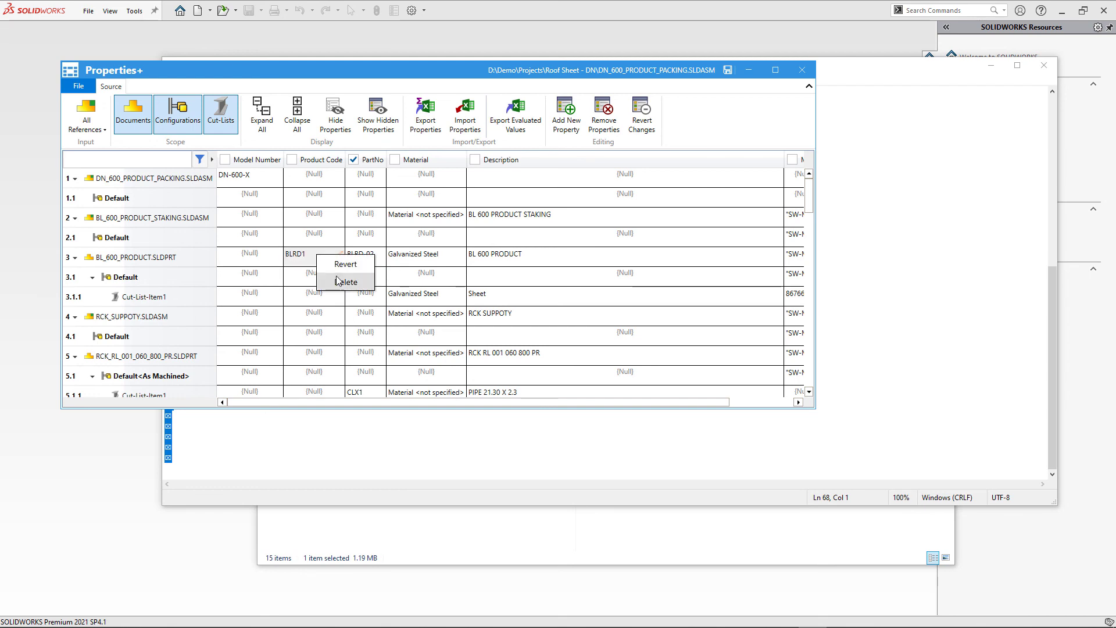
{"action": "left_click", "coordinate": [341, 265]}
{"action": "left_click", "coordinate": [325, 292]}
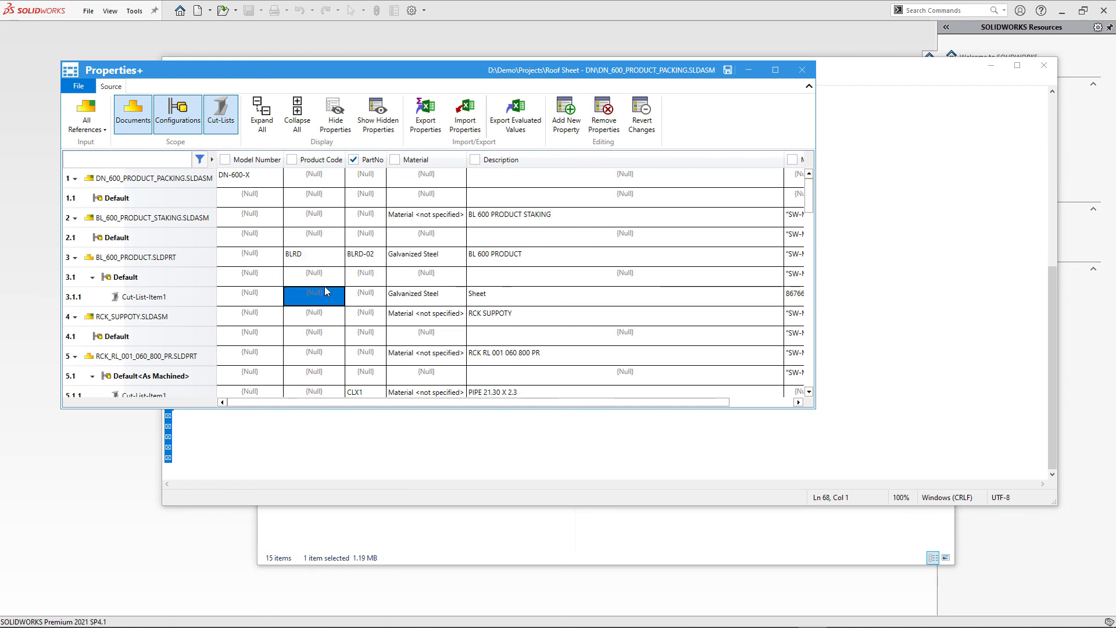
Save the property changes and close Properties+.
{"action": "left_click", "coordinate": [727, 72]}
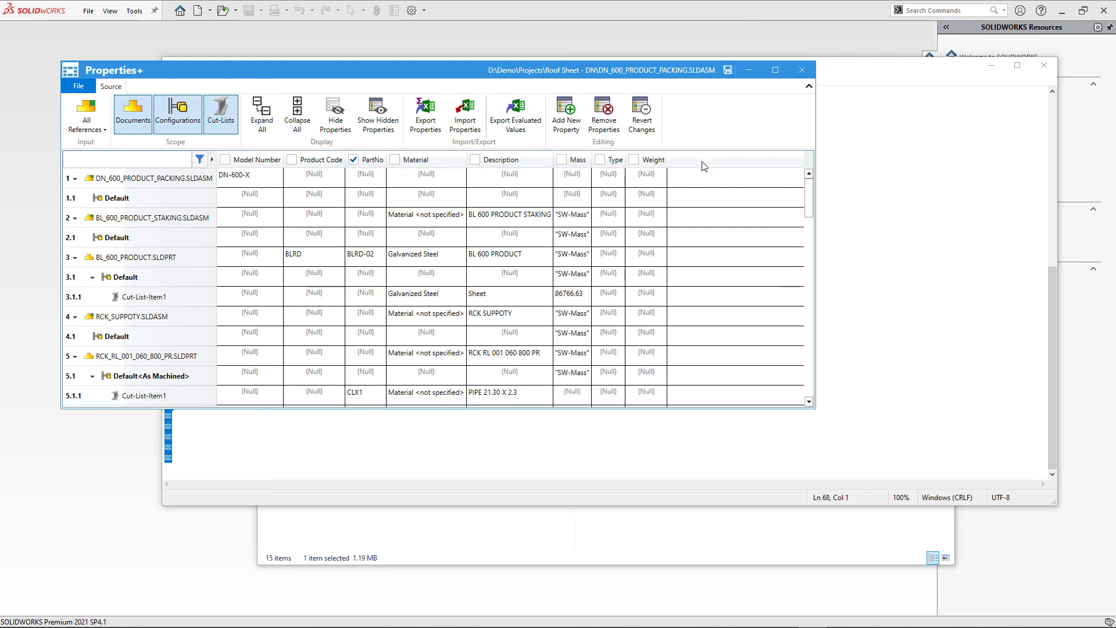
{"action": "left_click", "coordinate": [802, 70]}
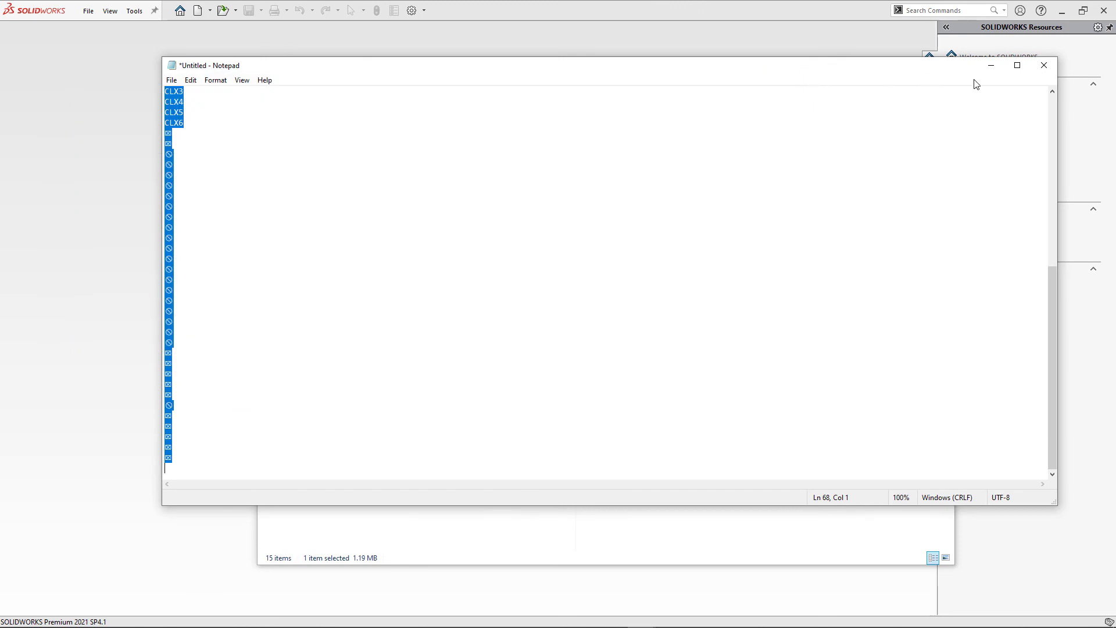
Minimize Notepad, open RCK_RL_001_060_800_PR.SLDPRT in SOLIDWORKS and expand its cut list.
{"action": "left_click", "coordinate": [990, 65]}
{"action": "left_click_drag", "start_coordinate": [674, 343], "coordinate": [66, 269]}
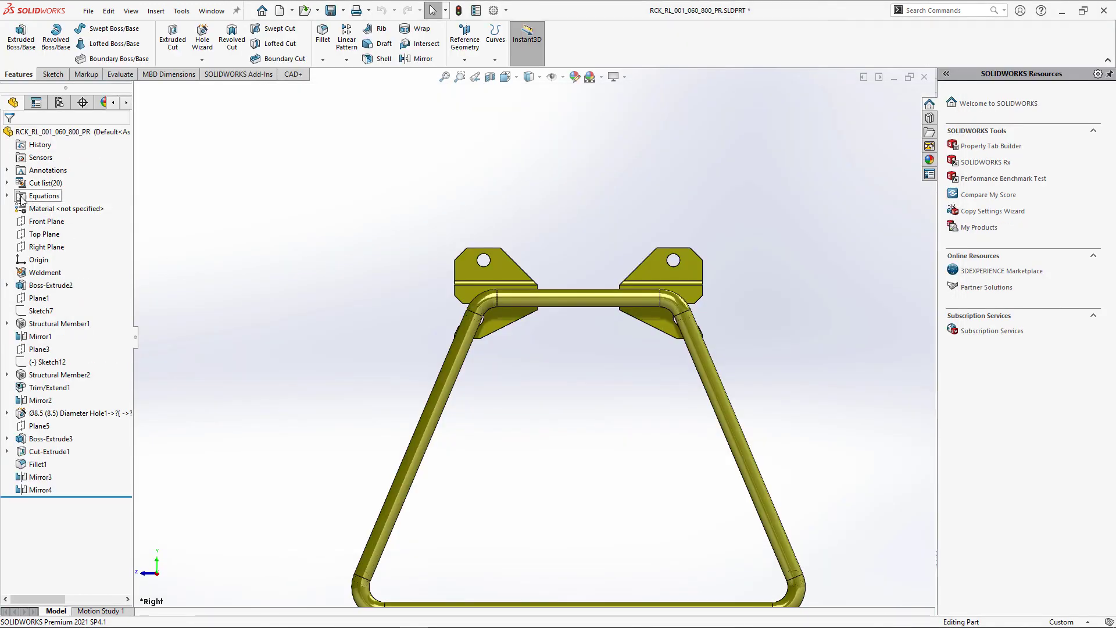
{"action": "double_click", "coordinate": [47, 184]}
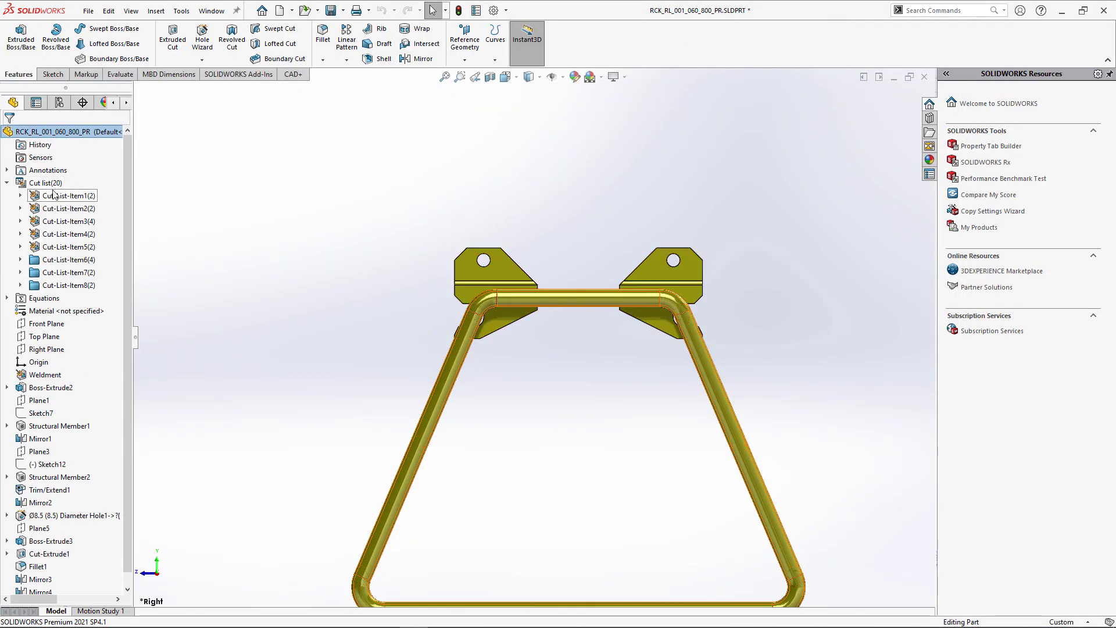
Open the properties of the first cut-list item and review the PARTNO values across all cut-list items.
{"action": "right_click", "coordinate": [96, 195]}
{"action": "left_click", "coordinate": [98, 223]}
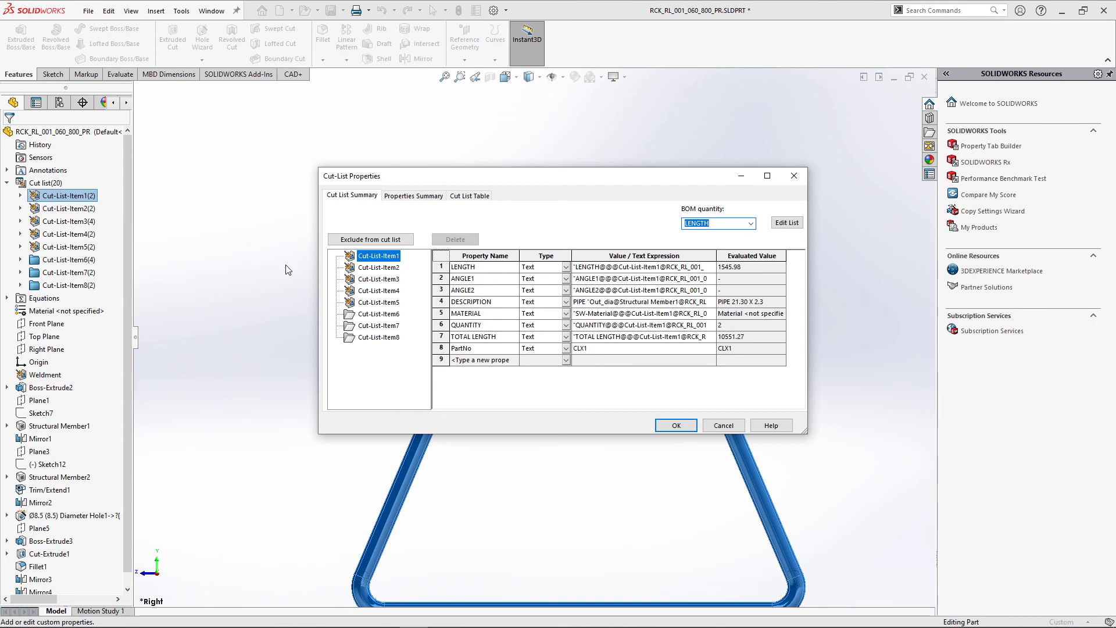
{"action": "left_click", "coordinate": [433, 197]}
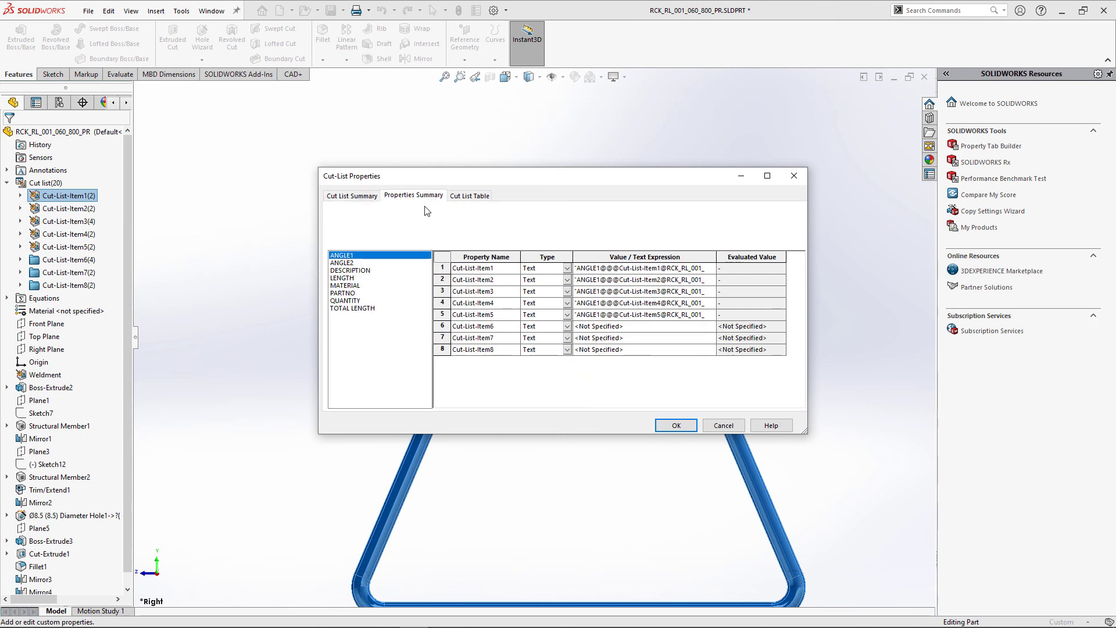
{"action": "left_click", "coordinate": [343, 293]}
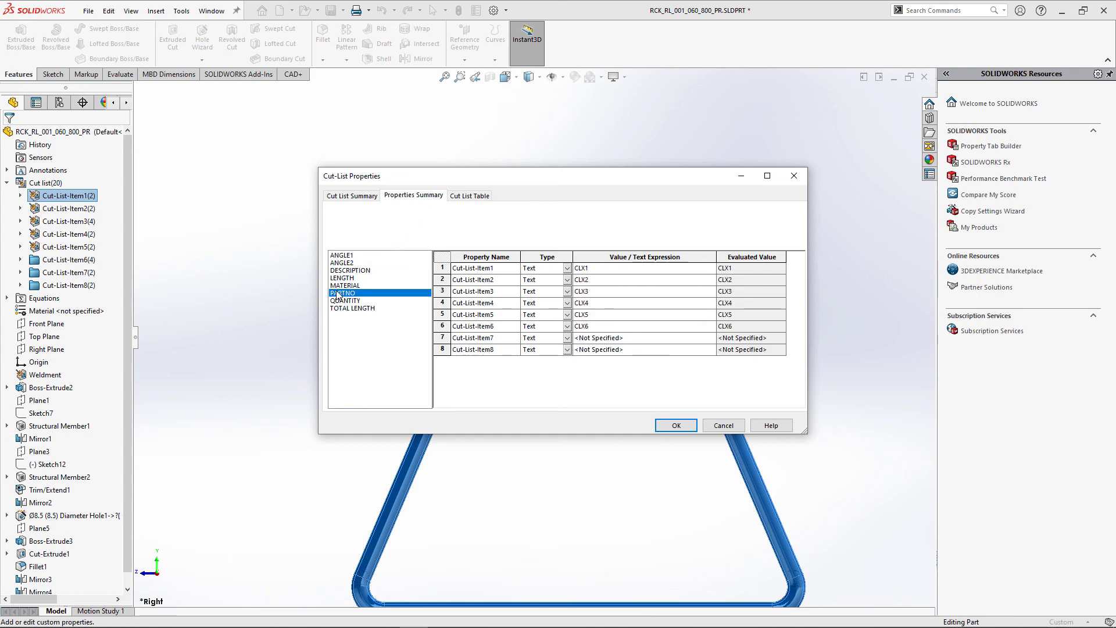
{"action": "left_click", "coordinate": [727, 426]}
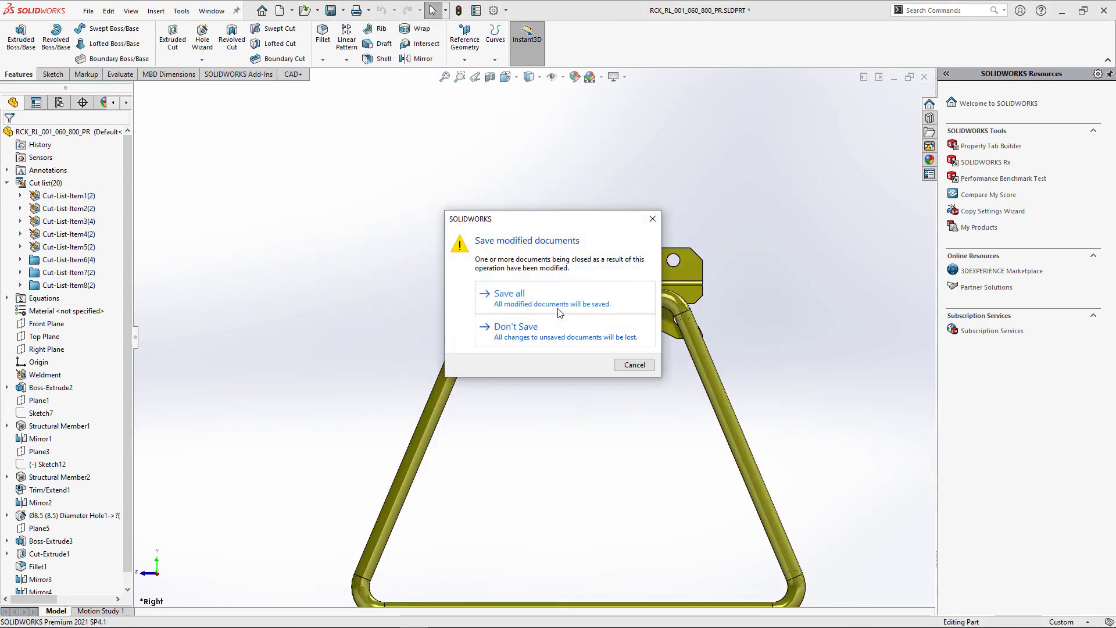
Save and close the rack part, then open DN_600_PRODUCT_PACKING.SLDASM from the Roof Sheet - DN folder and dismiss its open summary.
{"action": "left_click", "coordinate": [551, 307]}
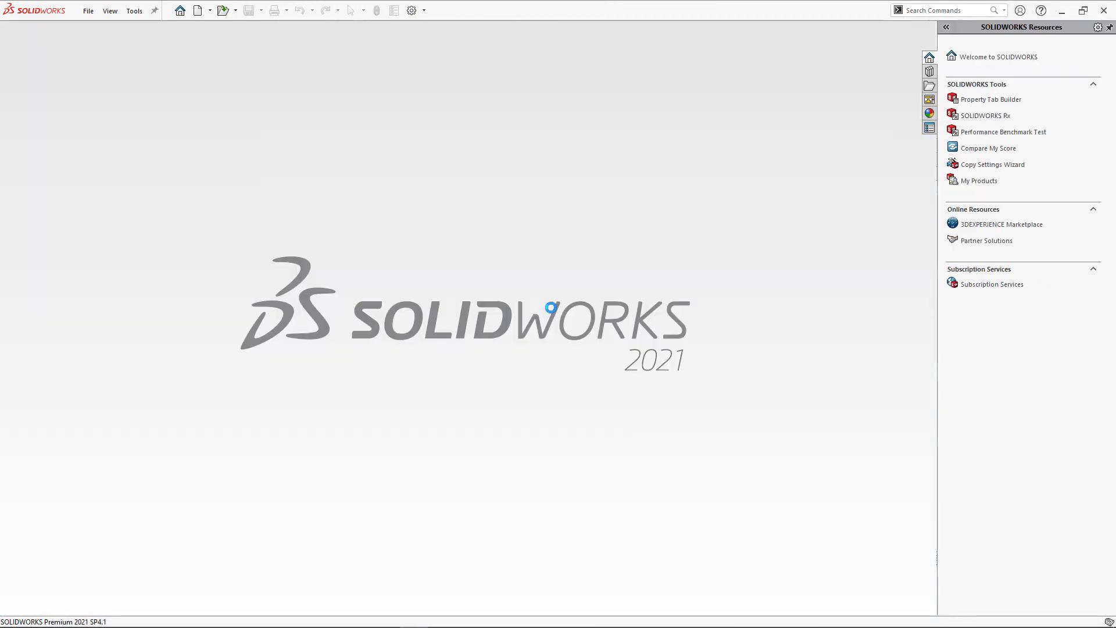
{"action": "key", "text": "alt+Tab"}
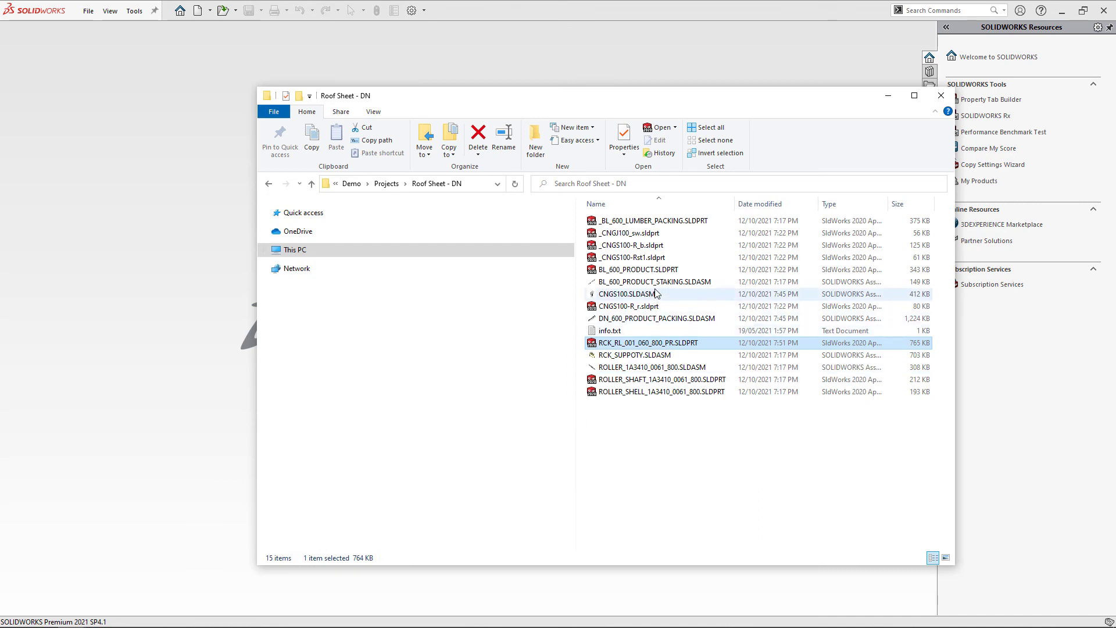
{"action": "left_click_drag", "start_coordinate": [639, 318], "coordinate": [113, 283]}
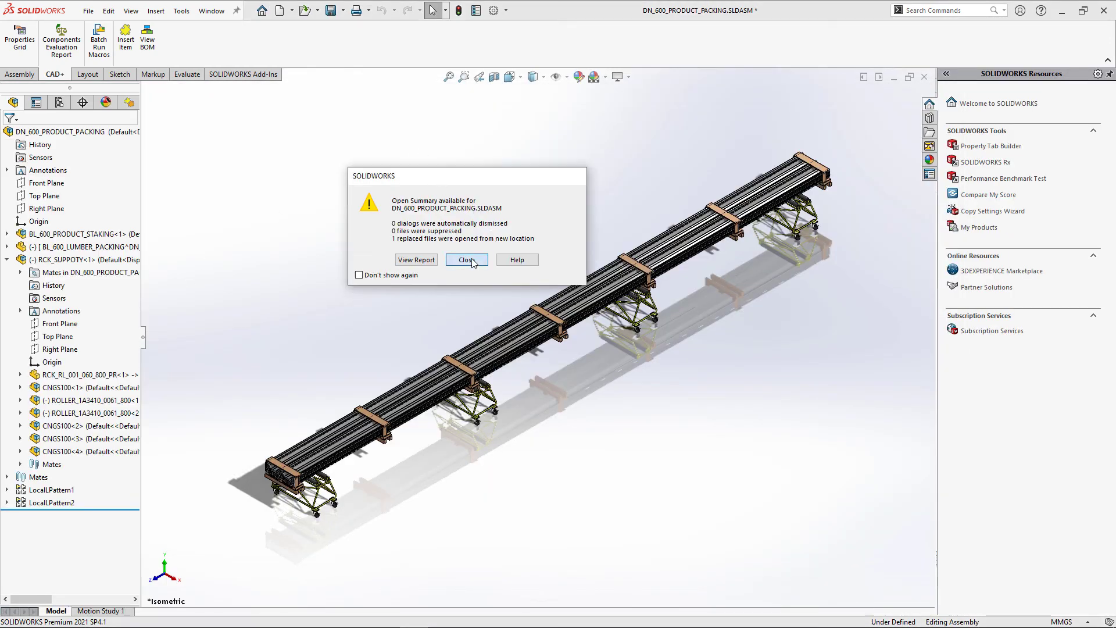
{"action": "left_click", "coordinate": [466, 260]}
Check the custom and configuration-specific file properties of the DN_600_PRODUCT_PACKING assembly without changing them.
{"action": "left_click", "coordinate": [476, 11]}
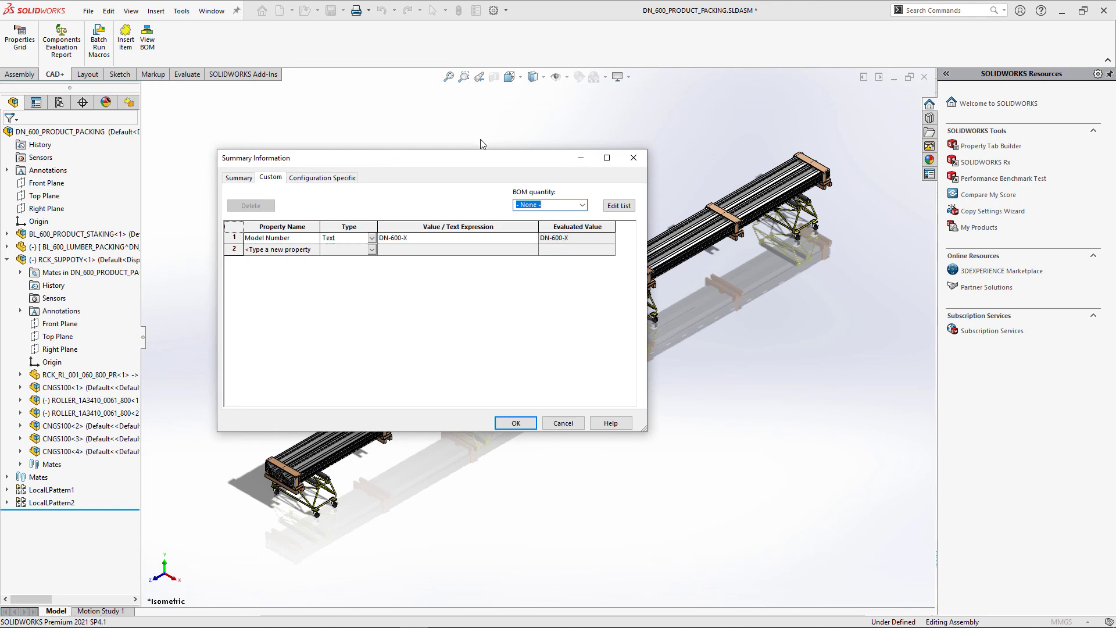
{"action": "left_click", "coordinate": [335, 178]}
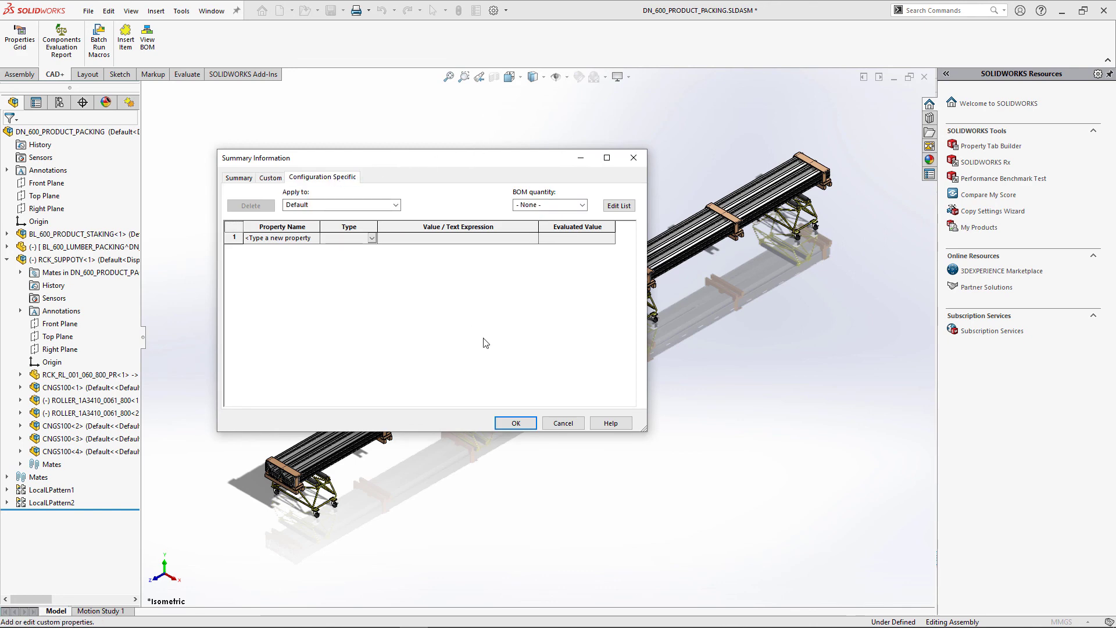
{"action": "left_click", "coordinate": [271, 178]}
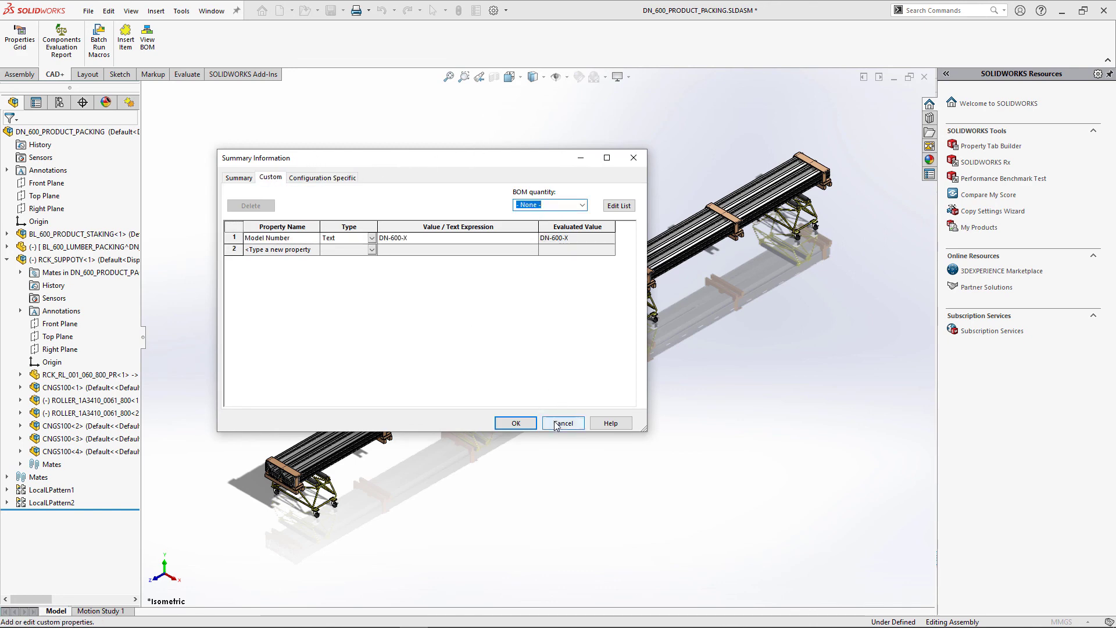
{"action": "left_click", "coordinate": [555, 423]}
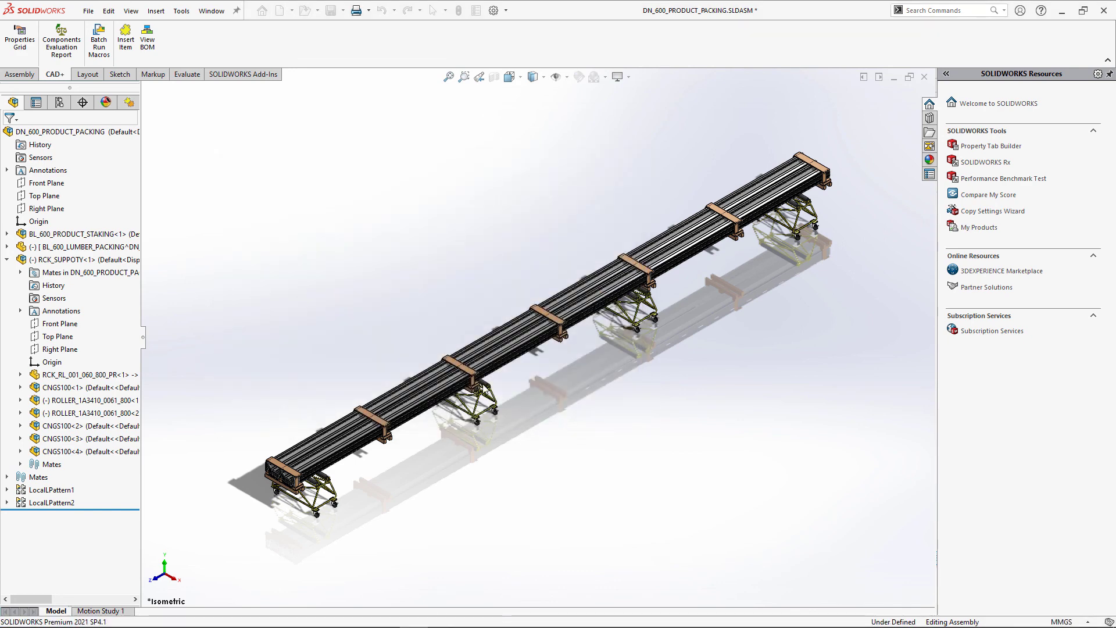
Open the BL_600_LUMBER_PACKING component from the assembly in its own window and check its custom file properties.
{"action": "right_click", "coordinate": [99, 248]}
{"action": "left_click", "coordinate": [114, 209]}
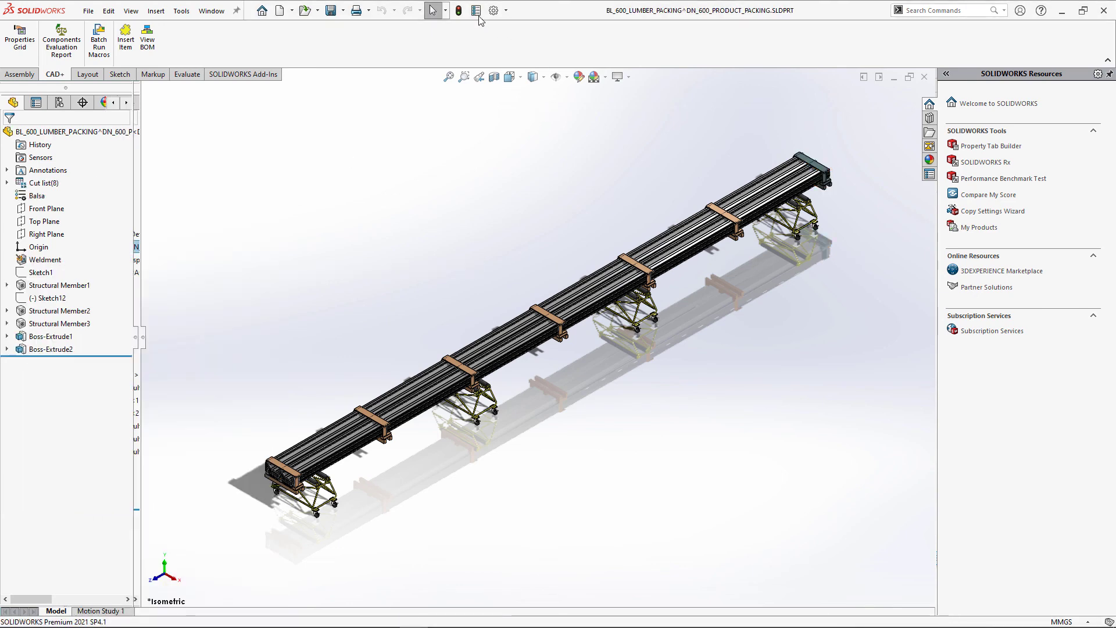
{"action": "left_click", "coordinate": [477, 12]}
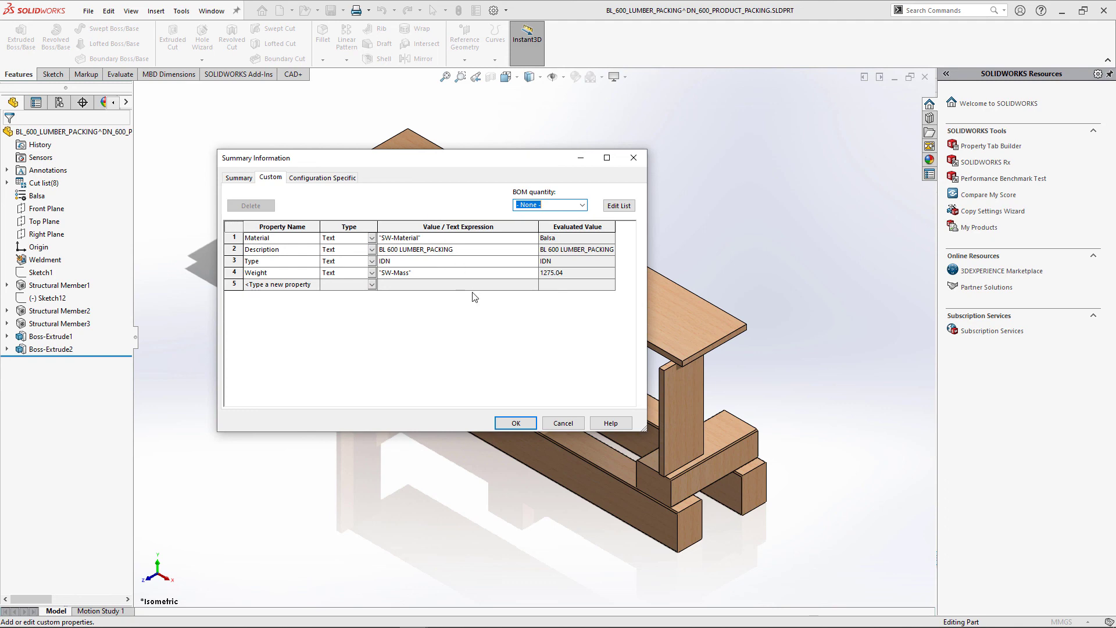
{"action": "left_click", "coordinate": [515, 423]}
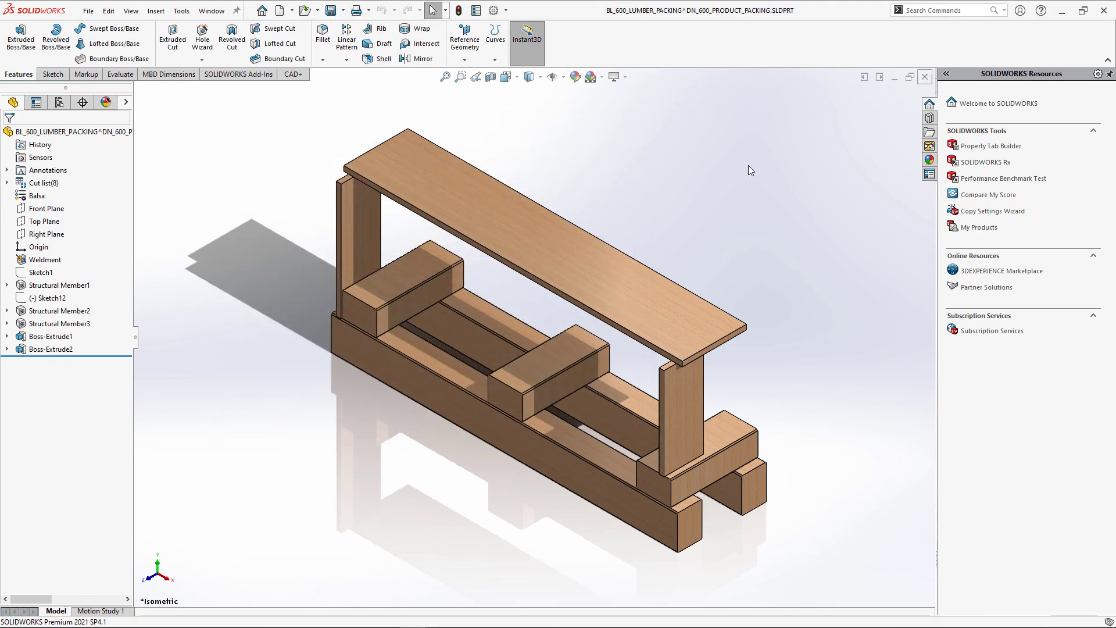